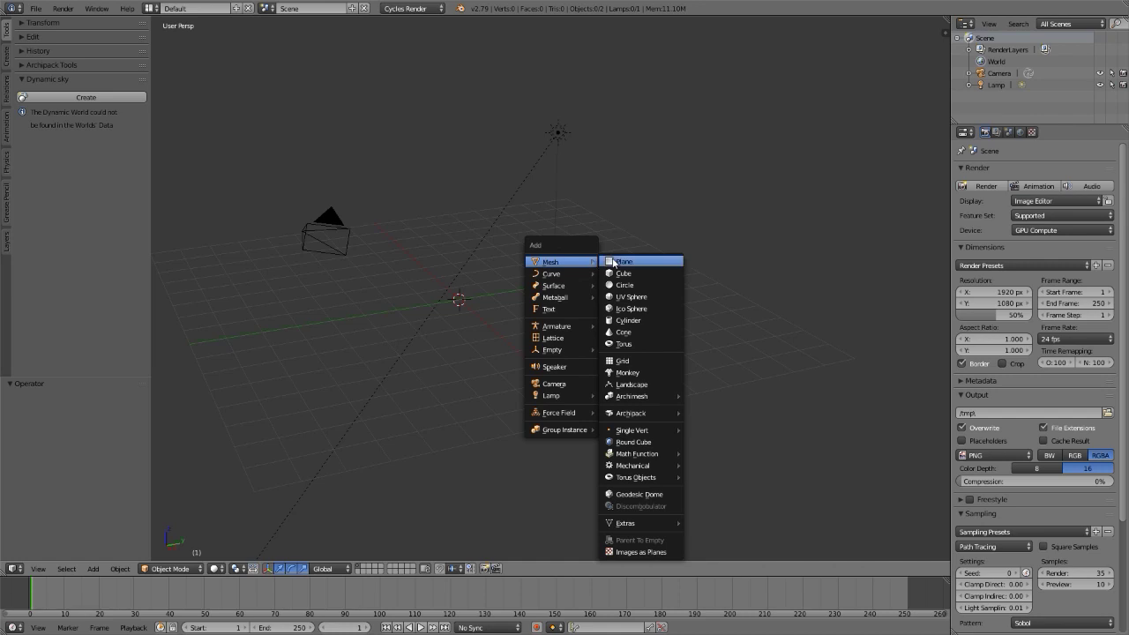
# Rotate the new plane 90 degrees about the Y axis in Object Mode so it stands upright
pyautogui.press('Tab')
pyautogui.moveTo(503, 283); pyautogui.dragTo(534, 308, button='middle')
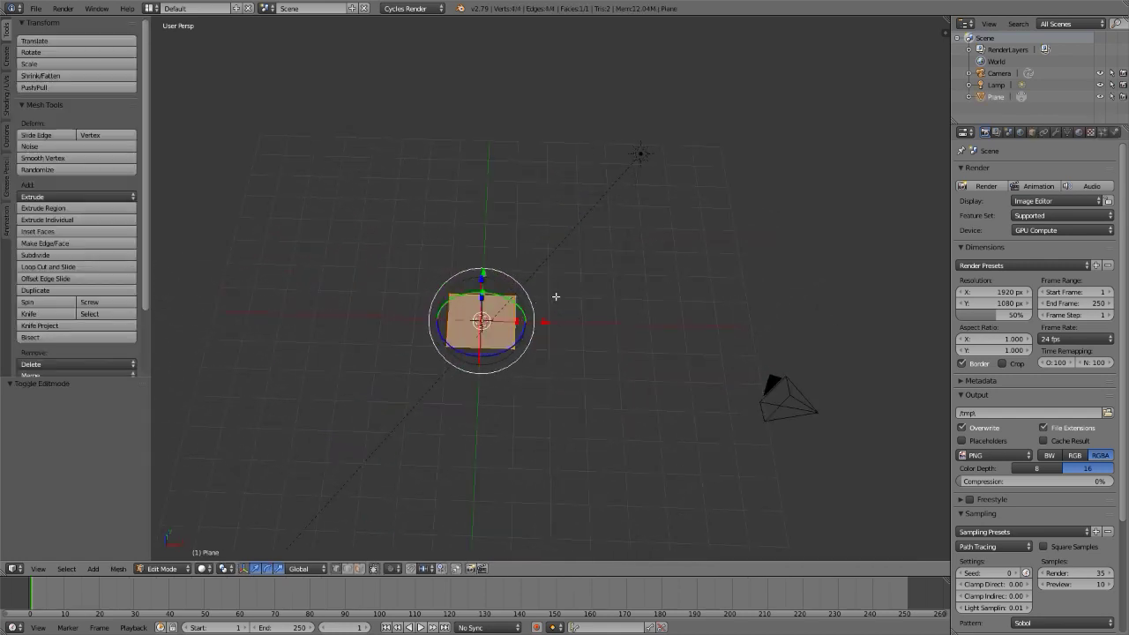
pyautogui.press('Tab')
pyautogui.moveTo(556, 297); pyautogui.dragTo(499, 276, button='middle')
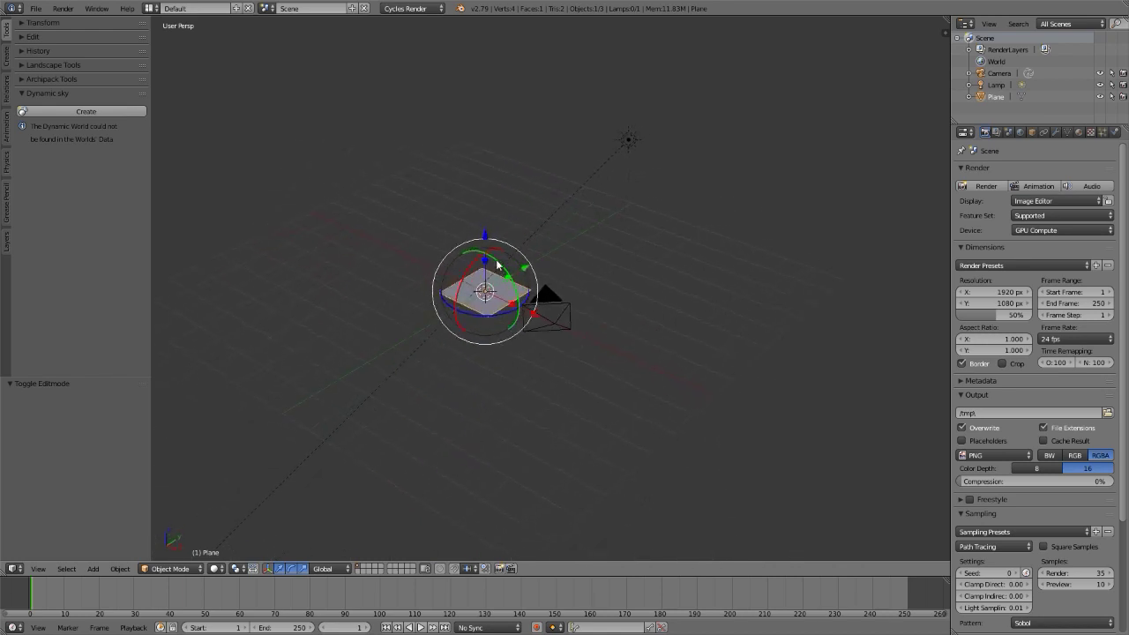
pyautogui.write('ry90')
pyautogui.press('Return')
# Raise the upright plane along the Z axis to about 3.13 units above the grid
pyautogui.moveTo(492, 265); pyautogui.dragTo(472, 234, button='middle')
pyautogui.press('g')
pyautogui.press('z')
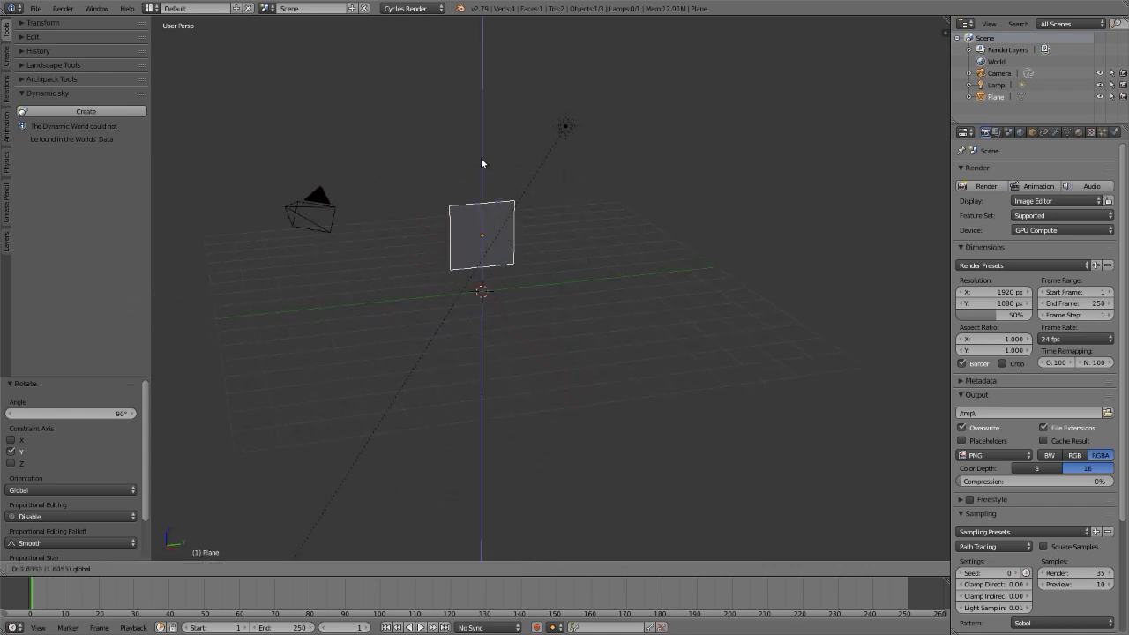
pyautogui.press('Return')
# Scale the plane's mesh along Y in Edit Mode by about 1.83, and show the object's transform properties
pyautogui.press('Tab')
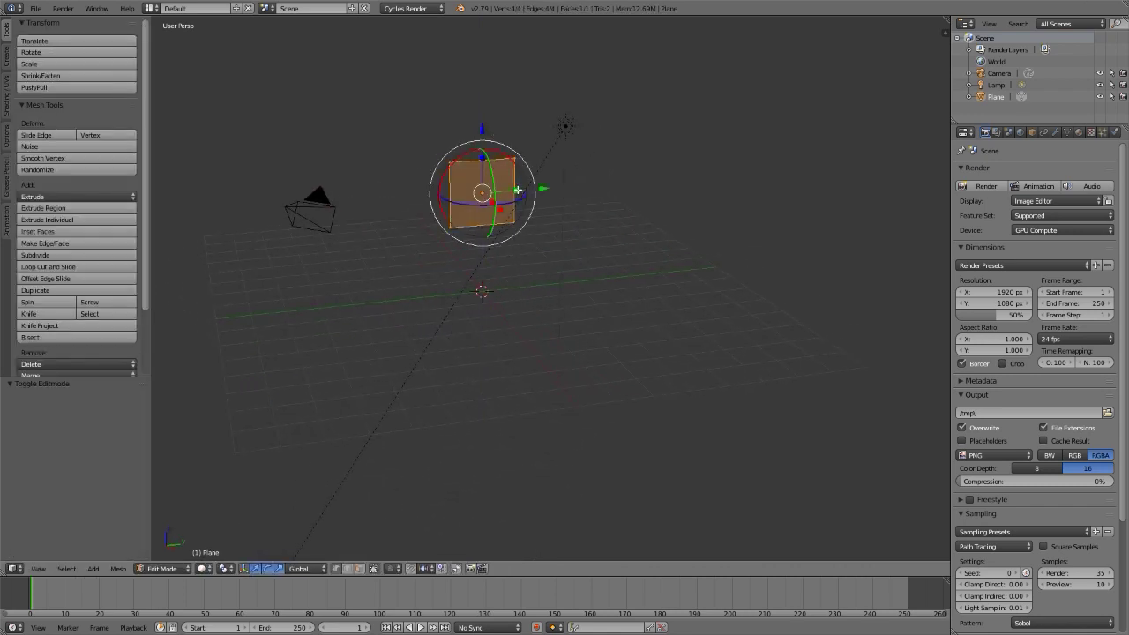
pyautogui.press('s')
pyautogui.press('y')
pyautogui.click(544, 188)
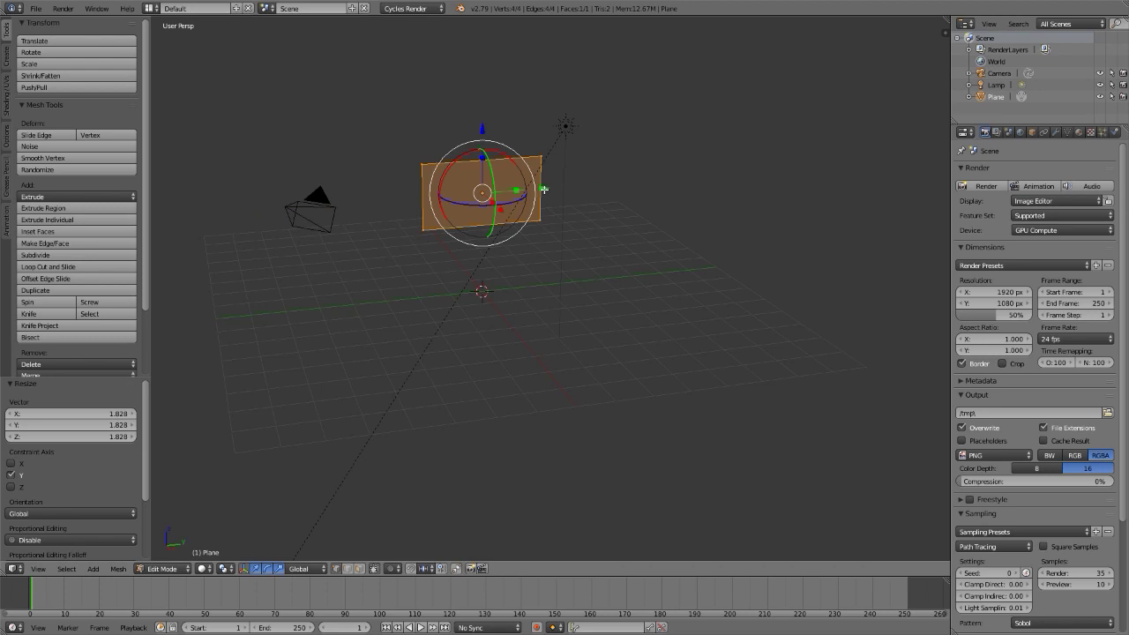
pyautogui.press('Tab')
pyautogui.press('n')
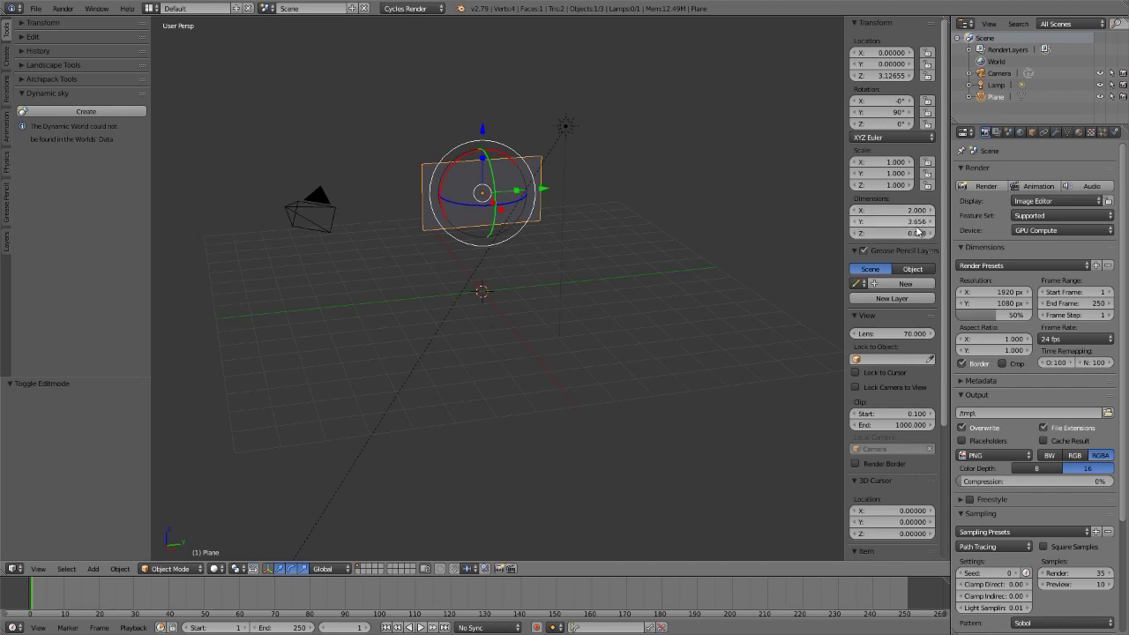
# Add 10 evenly spaced horizontal loop cuts to the plane, leaving them without any edge slide
pyautogui.press('Tab')
pyautogui.scroll(3, 443, 193)
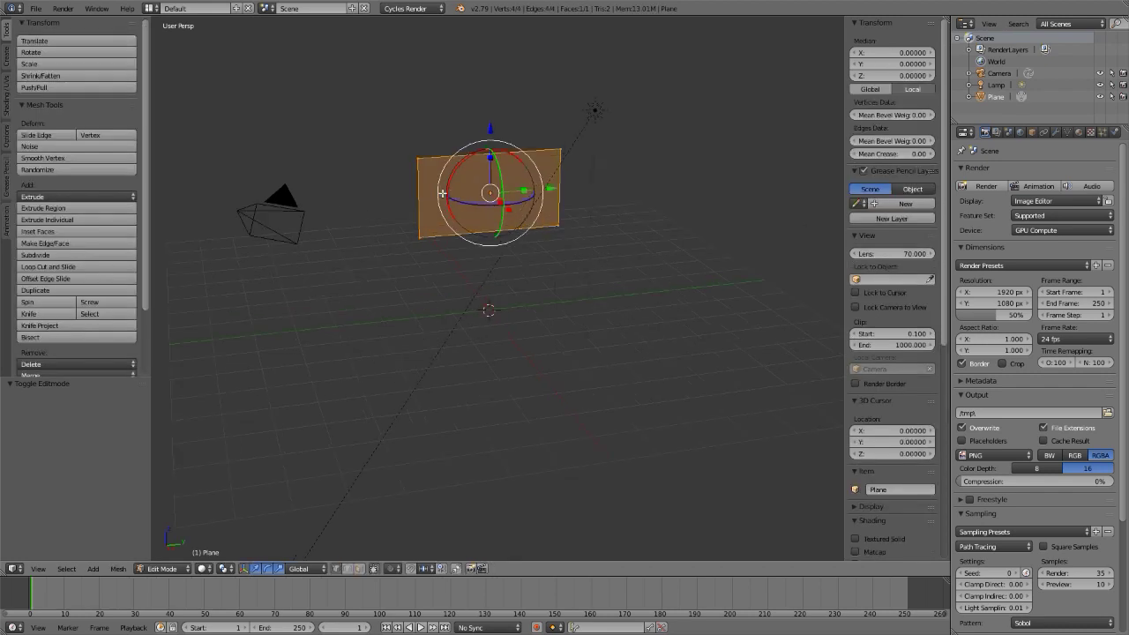
pyautogui.hotkey('ctrl', 'r')
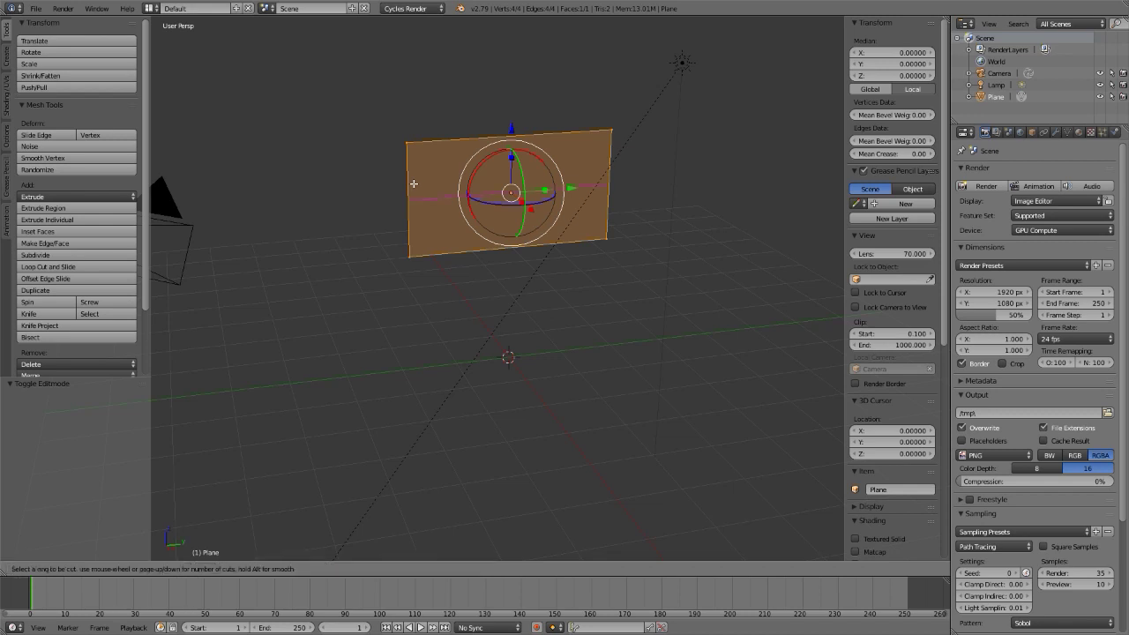
pyautogui.scroll(2, 412, 183)
pyautogui.scroll(5, 412, 185)
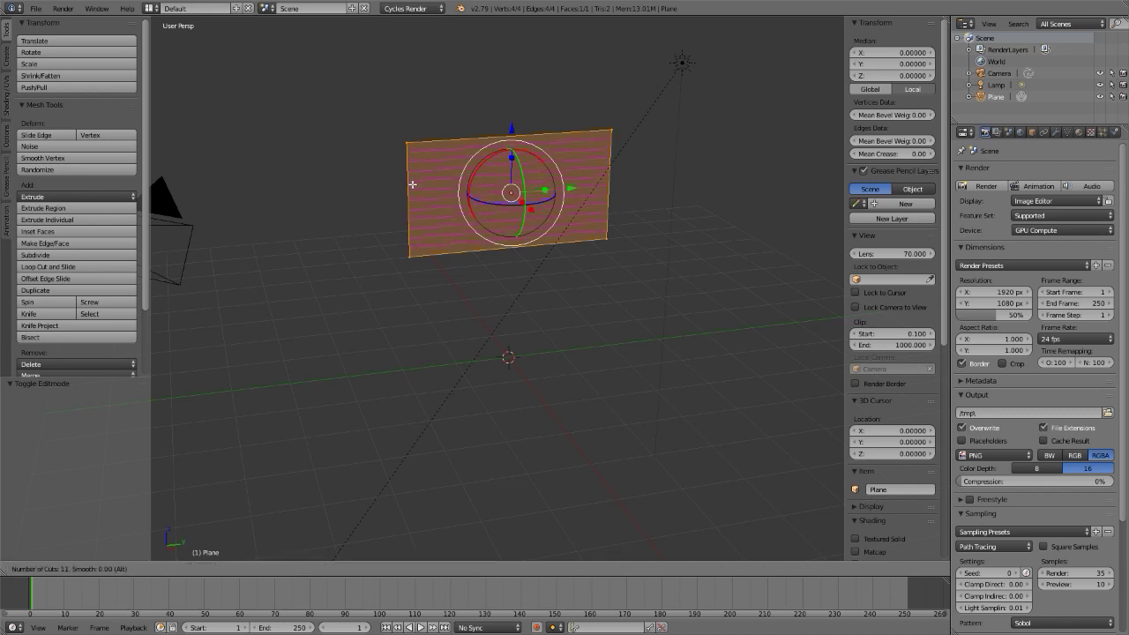
pyautogui.scroll(-1, 412, 184)
pyautogui.scroll(1, 412, 184)
pyautogui.click(412, 185)
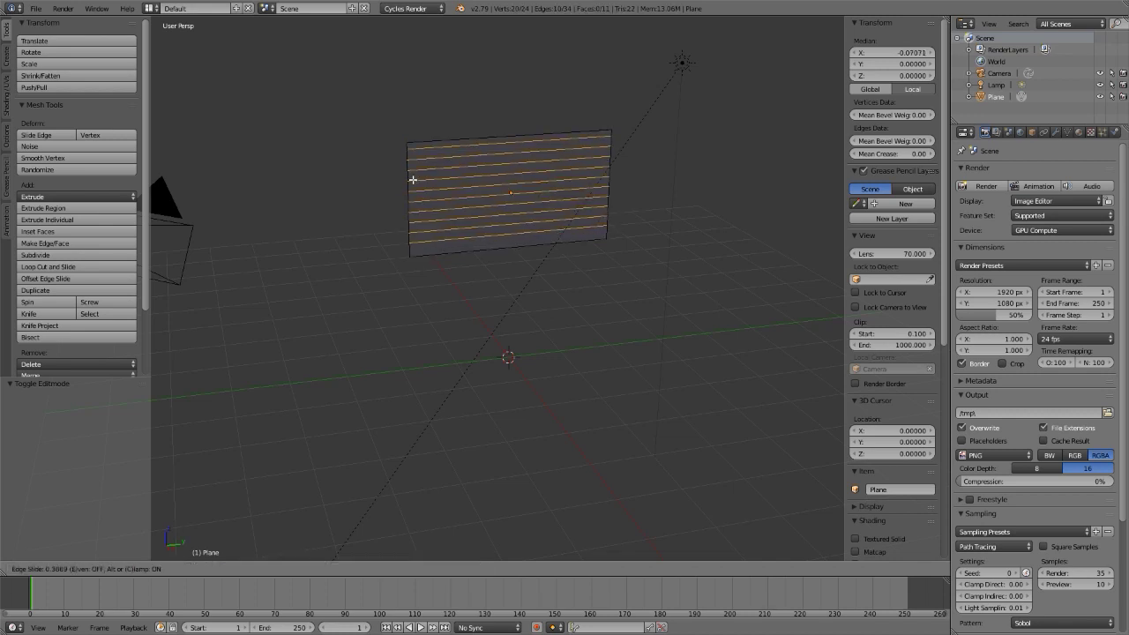
pyautogui.rightClick(420, 176)
# Add 18 evenly spaced vertical loop cuts across the plane, without sliding them
pyautogui.hotkey('ctrl', 'r')
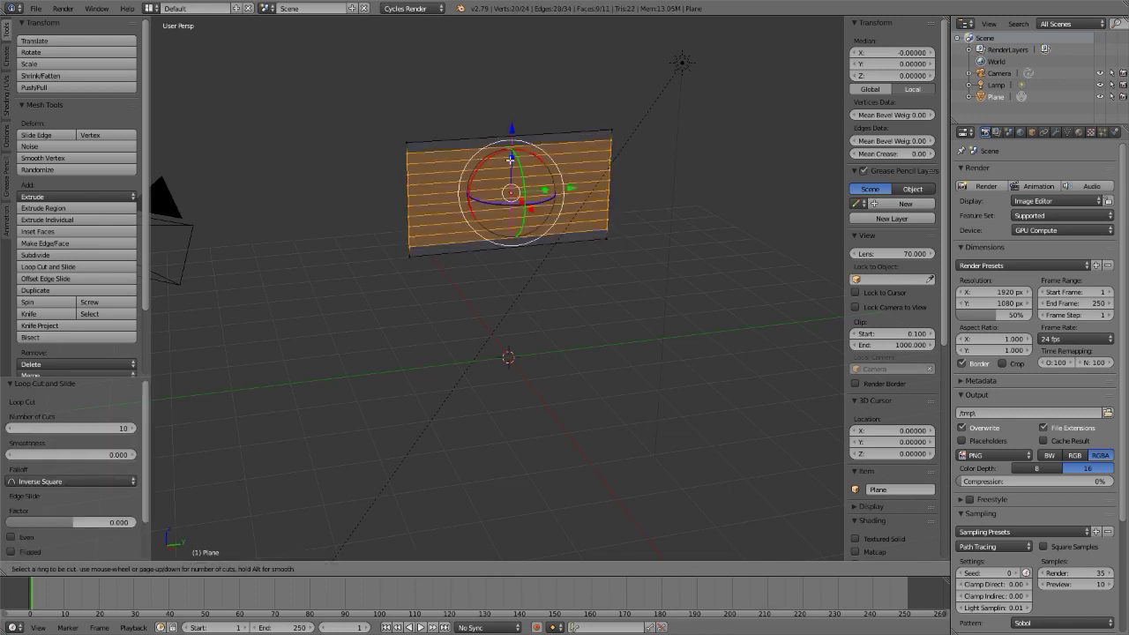
pyautogui.scroll(1, 511, 162)
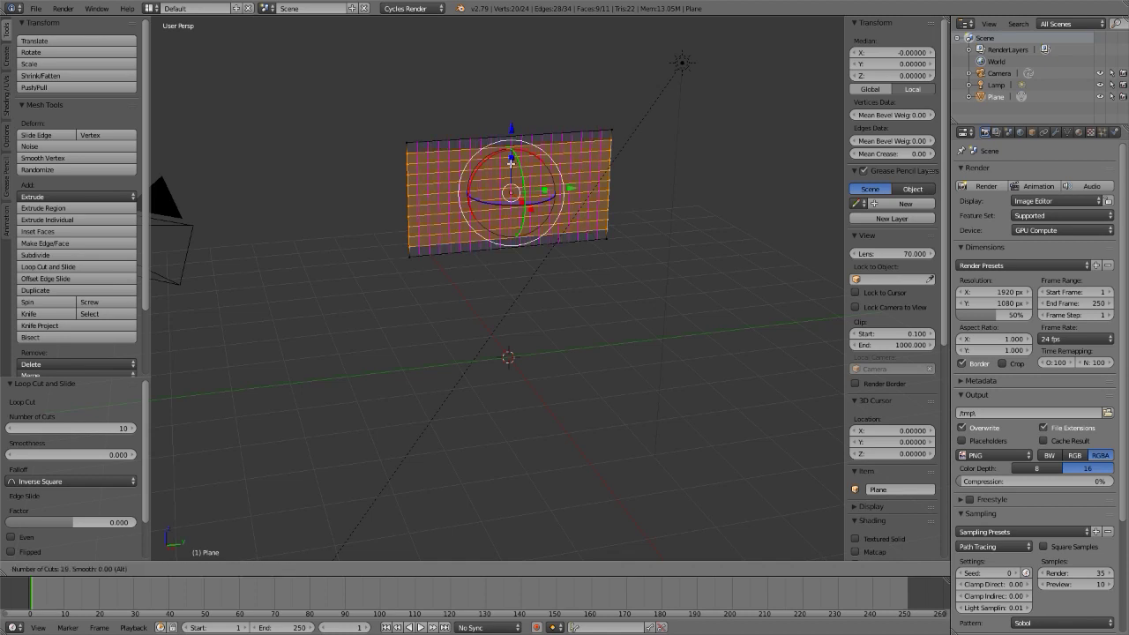
pyautogui.click(511, 163)
pyautogui.rightClick(509, 162)
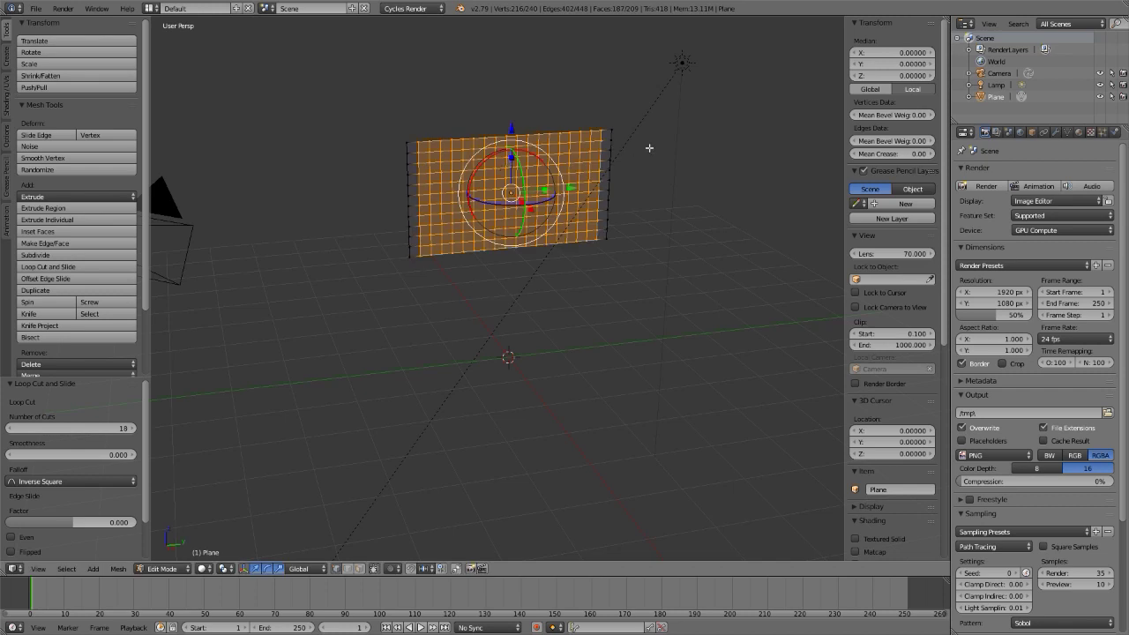
# Assign the two corner vertices on the plane's camera-side edge to a new vertex group named "pin"
pyautogui.press('n')
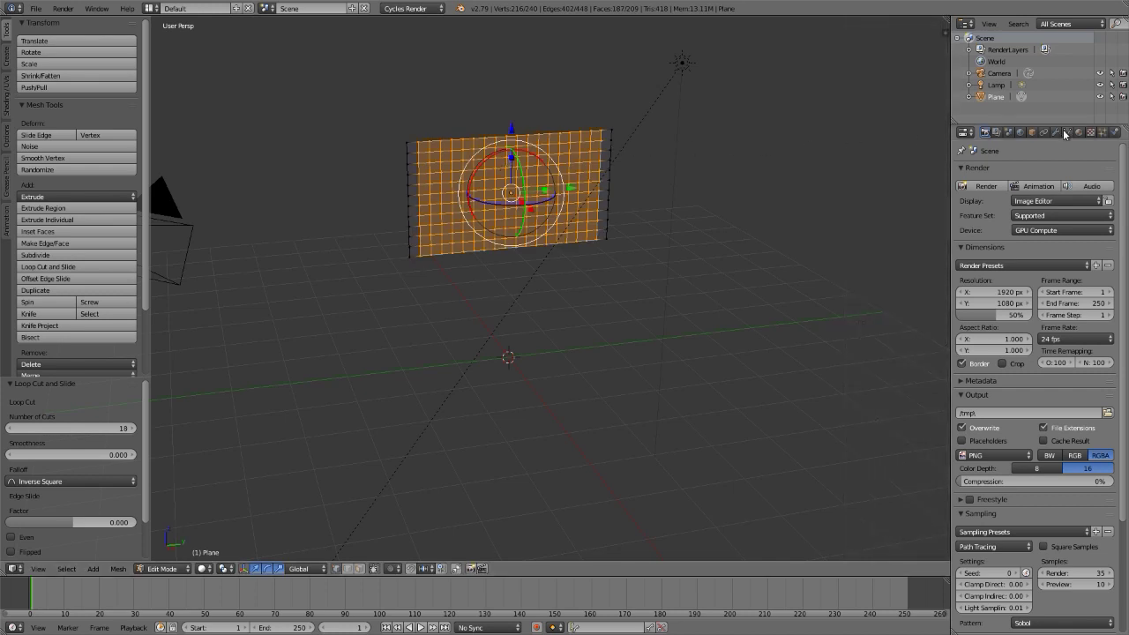
pyautogui.click(1067, 132)
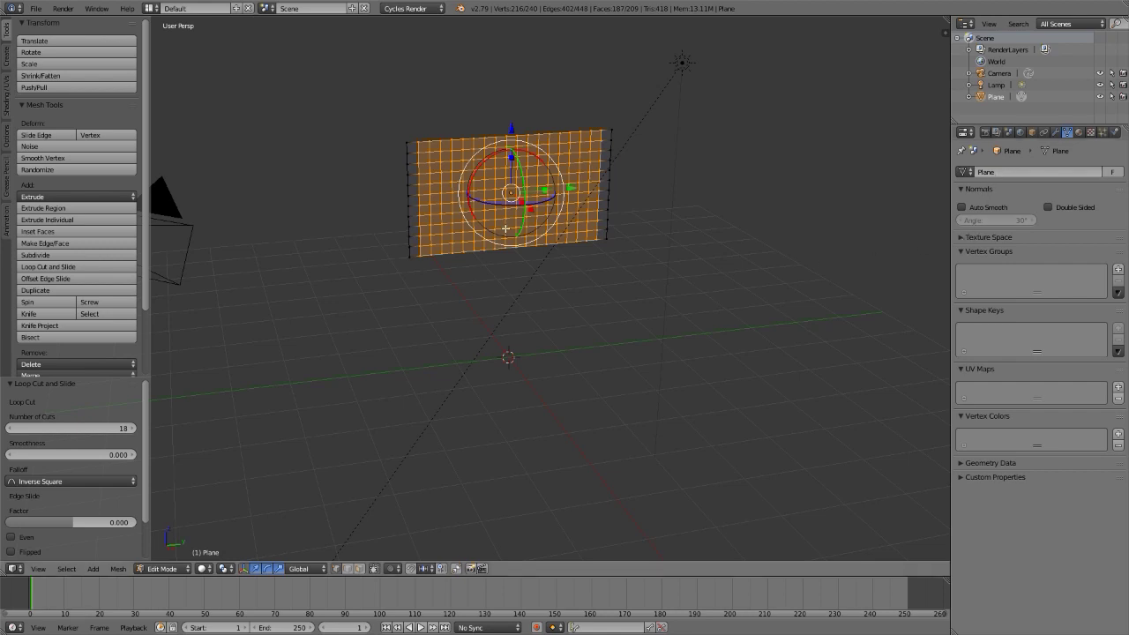
pyautogui.rightClick(407, 143)
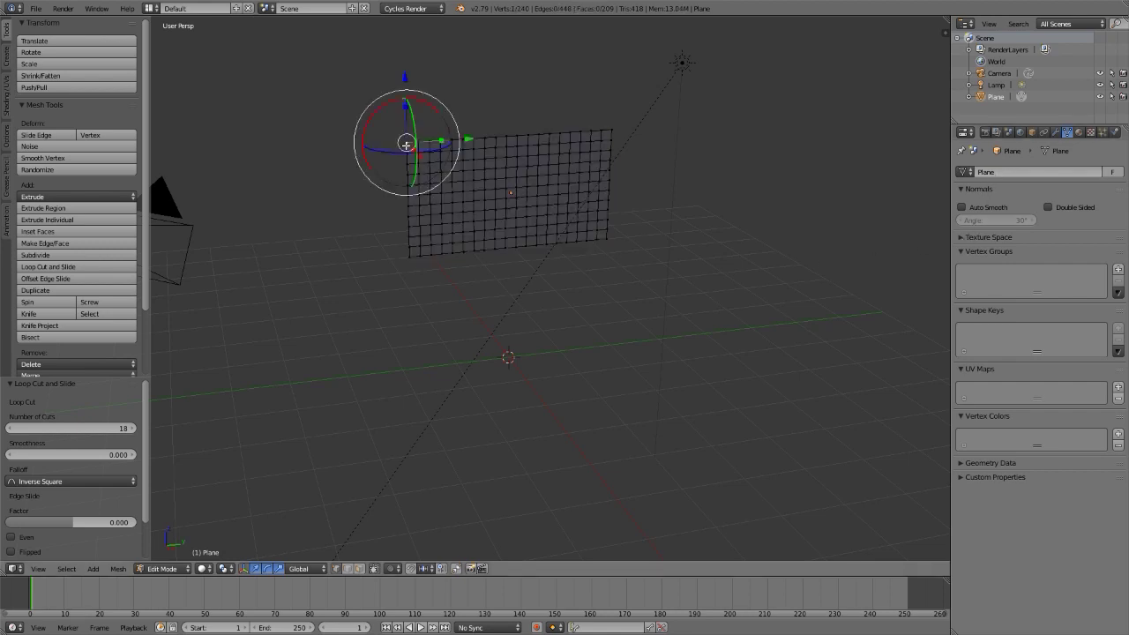
pyautogui.keyDown('shift'); pyautogui.rightClick(411, 255); pyautogui.keyUp('shift')
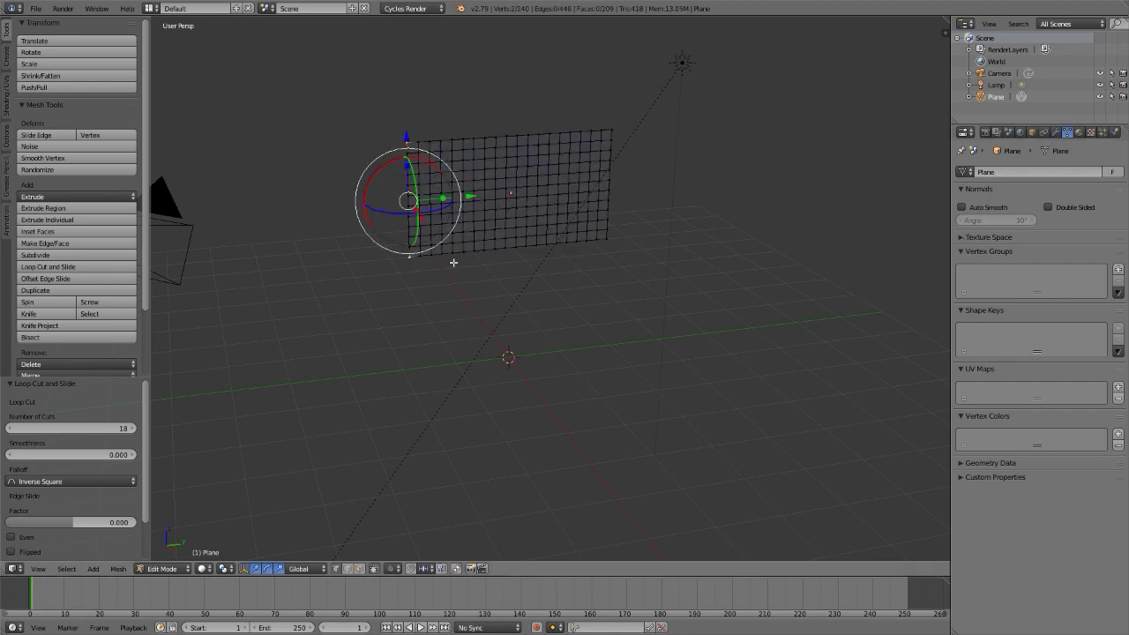
pyautogui.click(1117, 269)
pyautogui.doubleClick(974, 273)
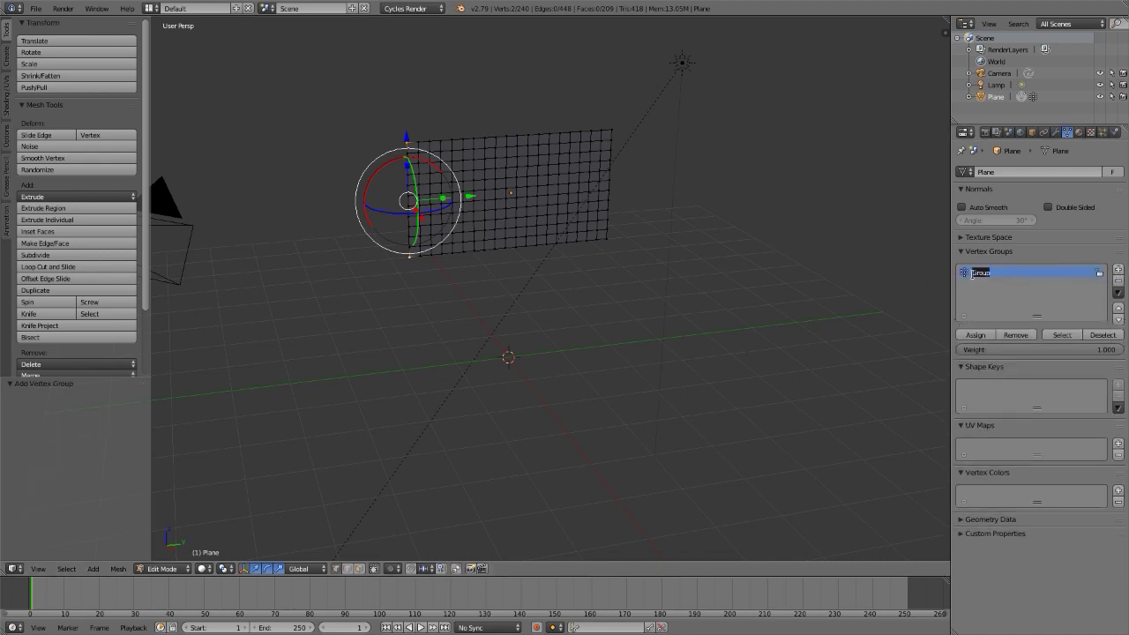
pyautogui.press('BackSpace')
pyautogui.click(976, 338)
pyautogui.press('Tab')
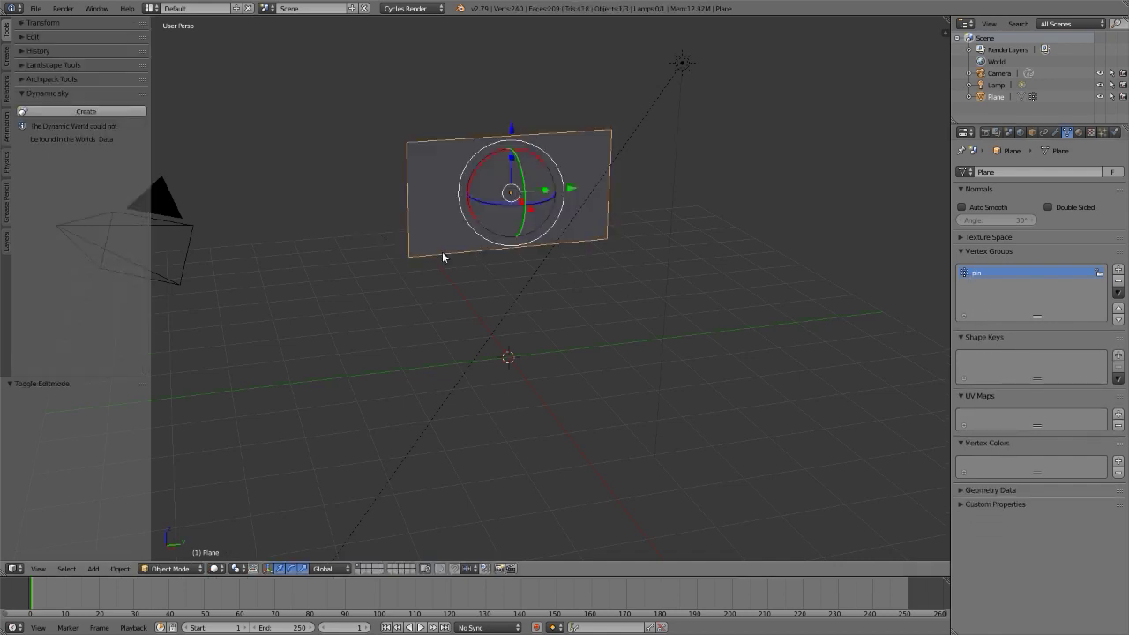
# Add a cylinder mesh with 6 vertices, a radius of 0.120 and a depth of 4.270 as the flagpole
pyautogui.hotkey('shift', 'a')
pyautogui.moveTo(444, 254)
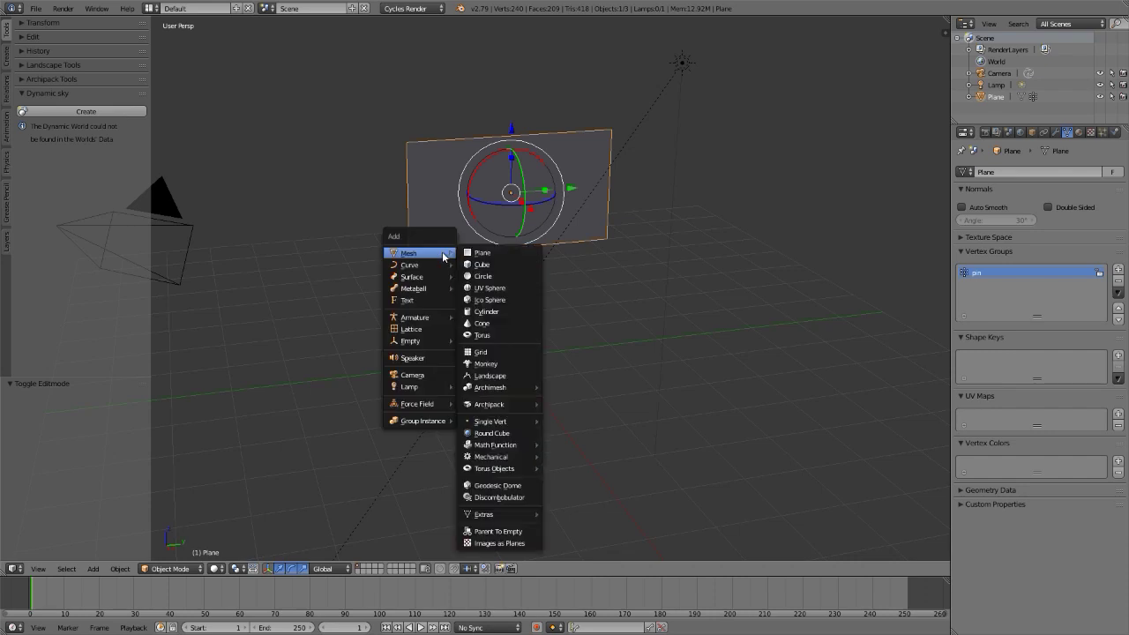
pyautogui.click(485, 316)
pyautogui.click(79, 415)
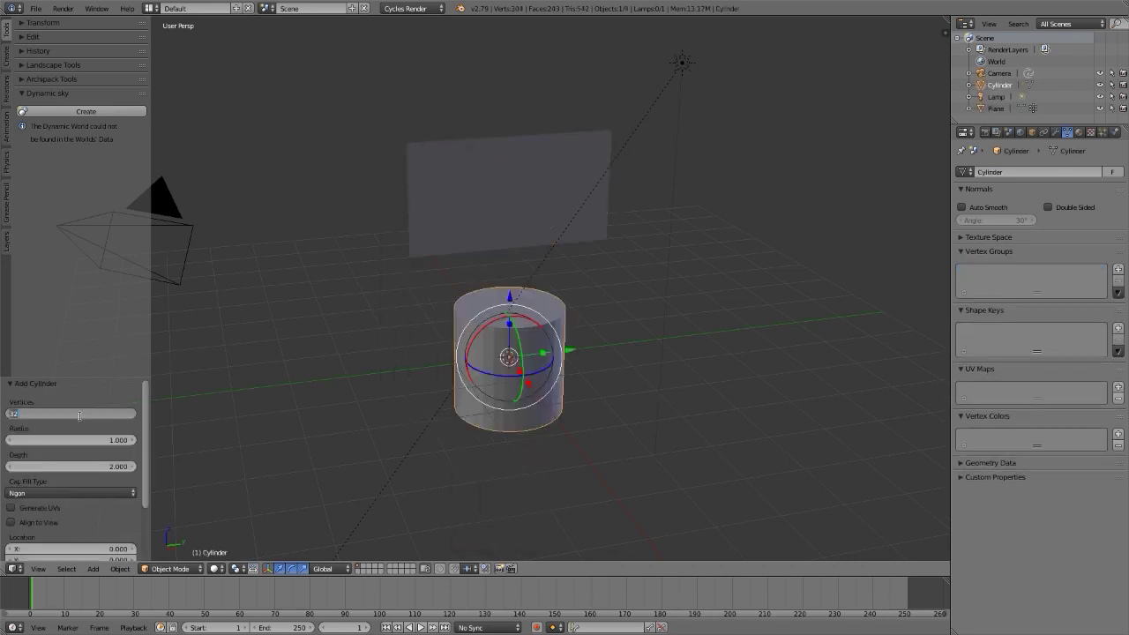
pyautogui.write('8')
pyautogui.press('Return')
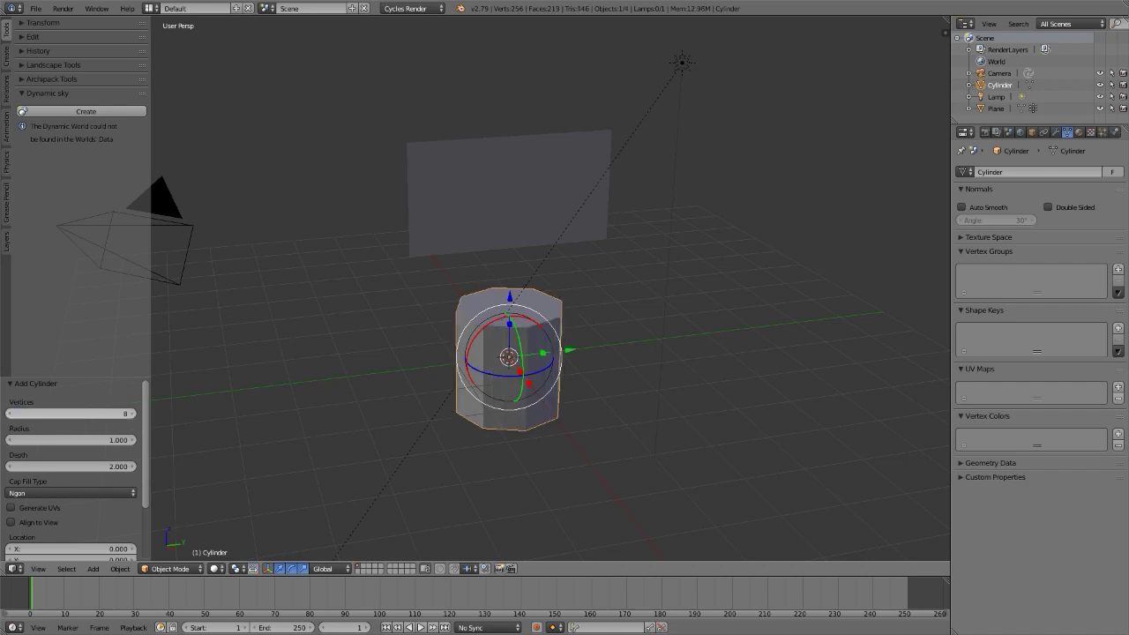
pyautogui.click(80, 415)
pyautogui.write('6')
pyautogui.press('Return')
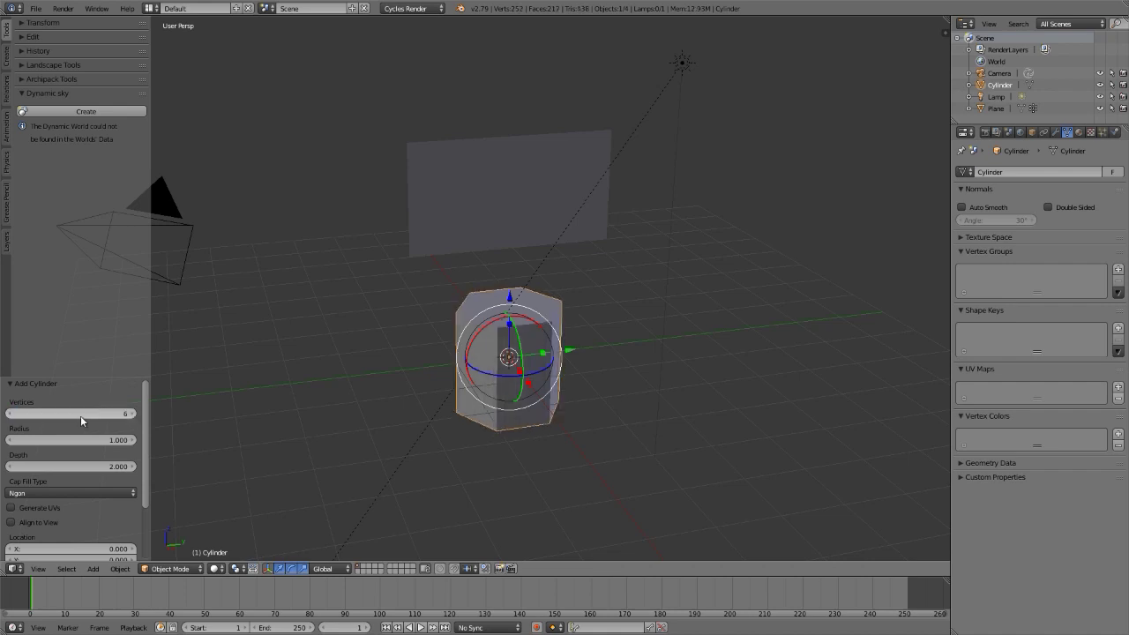
pyautogui.moveTo(67, 465); pyautogui.dragTo(198, 459)
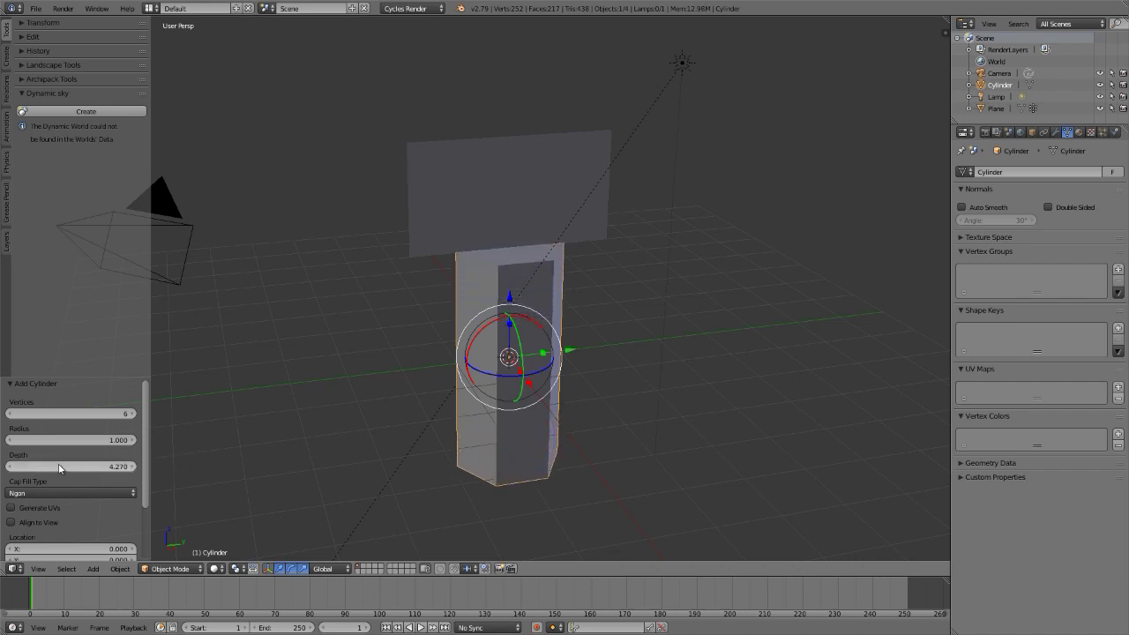
pyautogui.moveTo(92, 441); pyautogui.dragTo(34, 438)
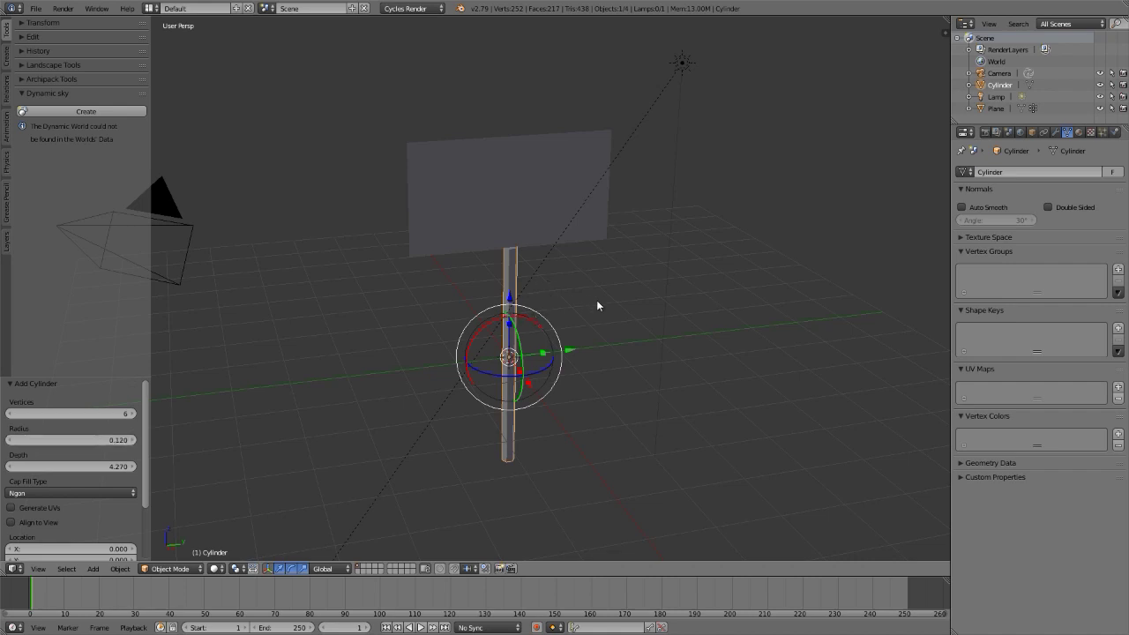
# Move the cylinder about -2.01 along Y and 2.05 along Z, with X locked, to meet the plane's pinned edge
pyautogui.press('g')
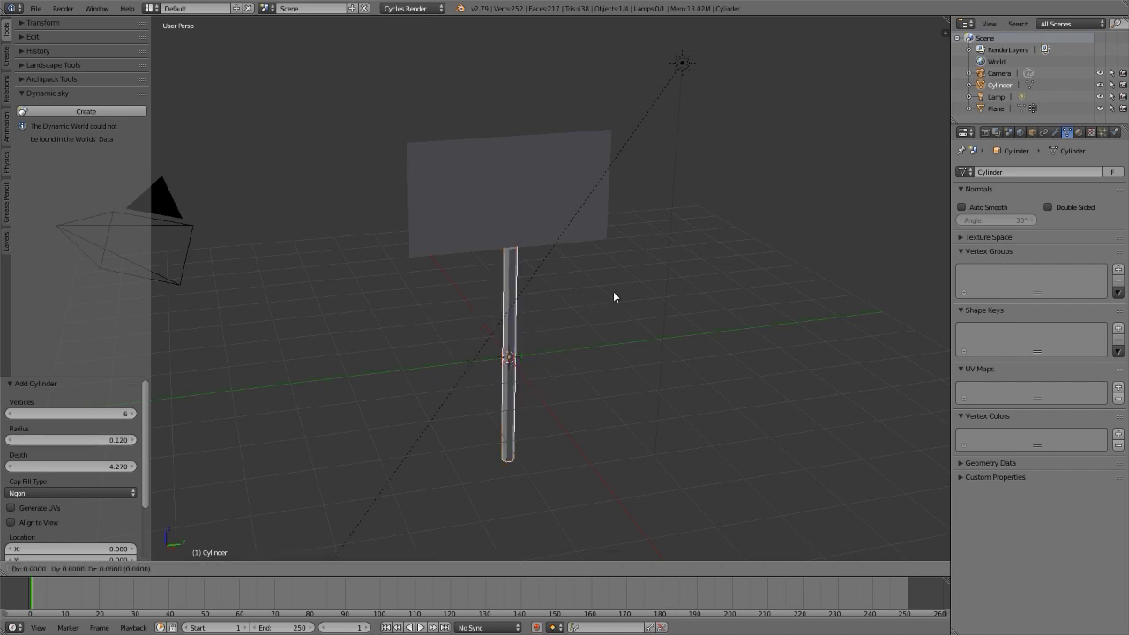
pyautogui.press('x')
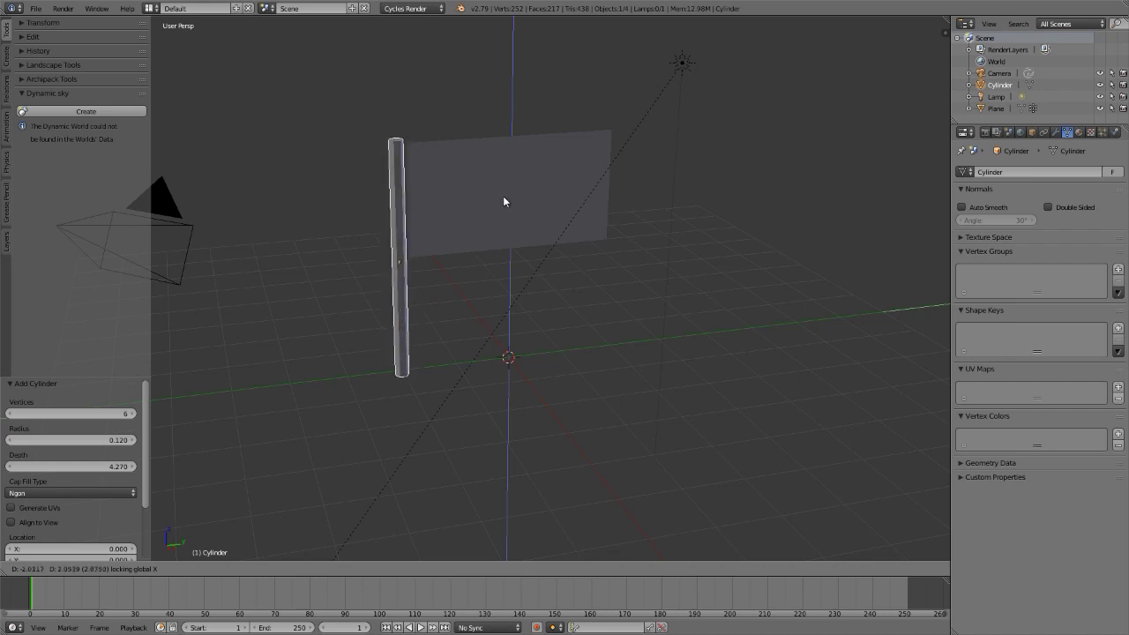
pyautogui.click(503, 201)
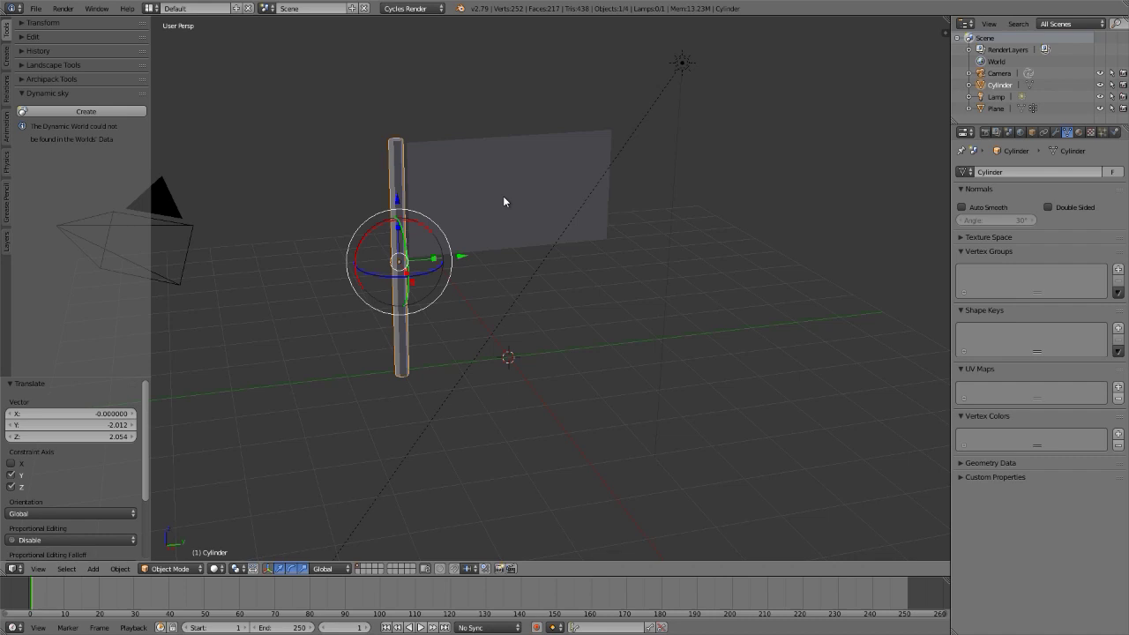
# Select the cylinder's bottom face in face select mode and snap the 3D cursor to it
pyautogui.press('Tab')
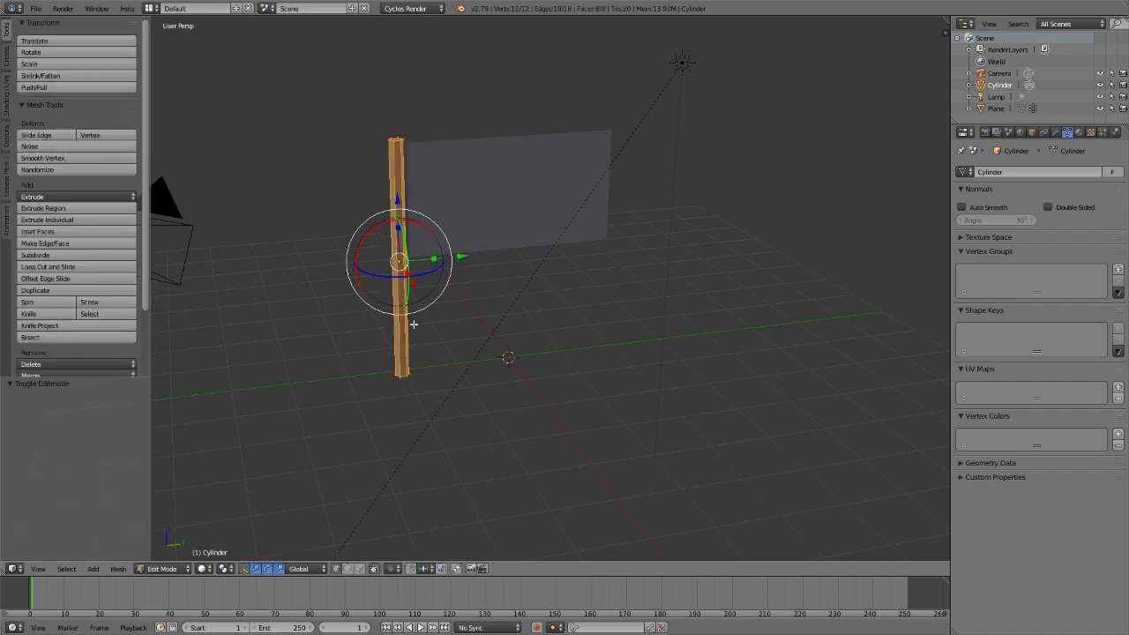
pyautogui.hotkey('ctrl', 'Tab')
pyautogui.click(388, 350)
pyautogui.moveTo(398, 388); pyautogui.dragTo(407, 304, button='middle')
pyautogui.rightClick(395, 428)
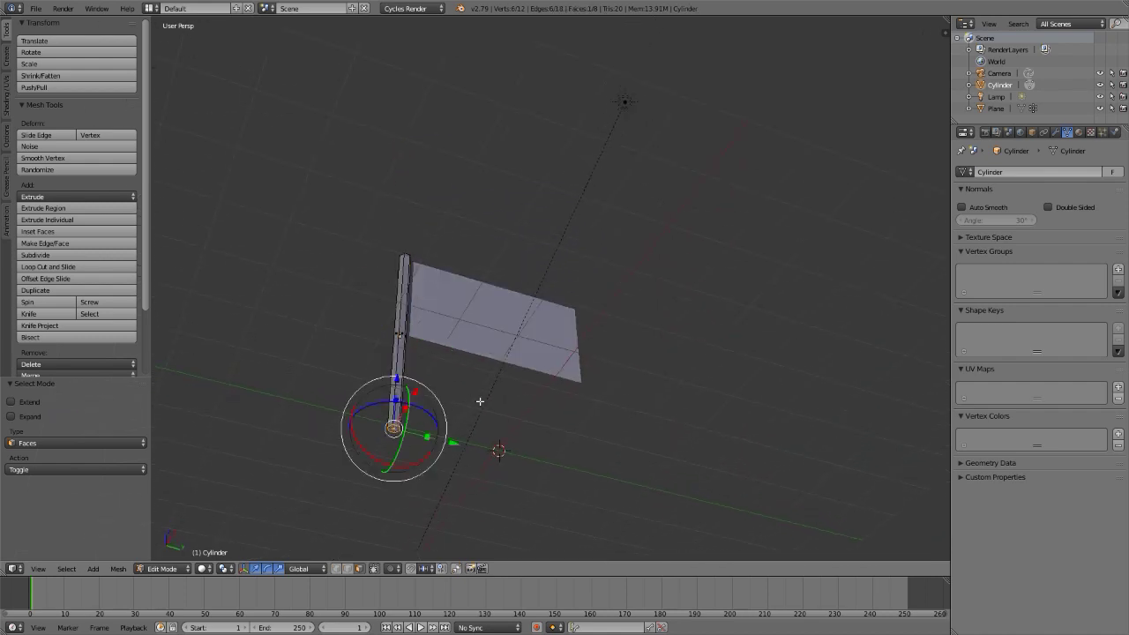
pyautogui.hotkey('shift', 's')
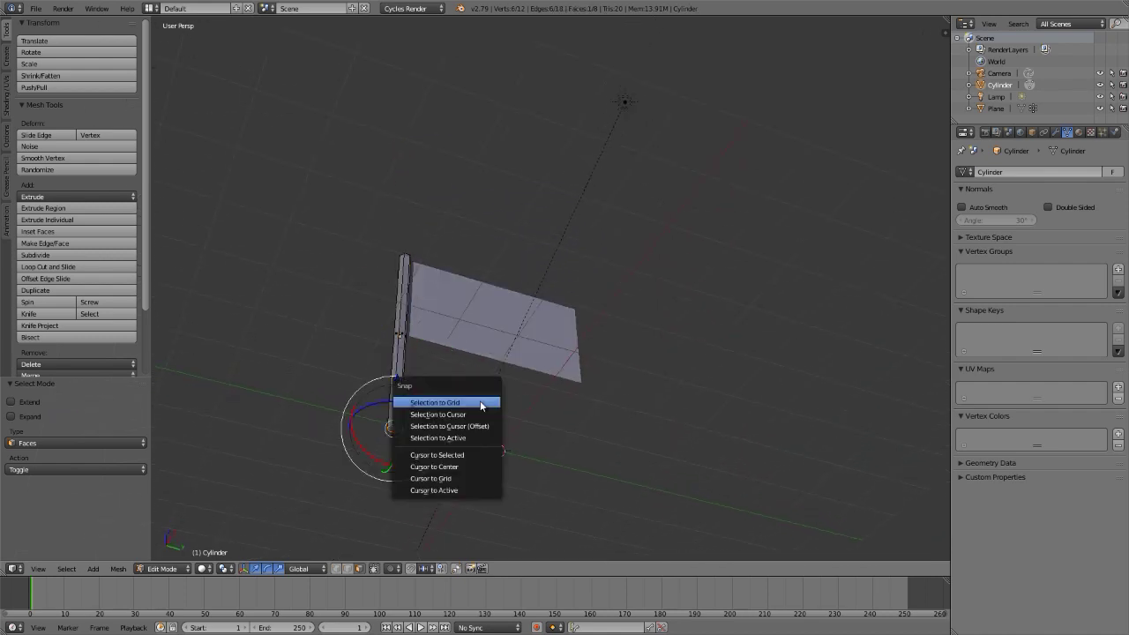
pyautogui.click(450, 454)
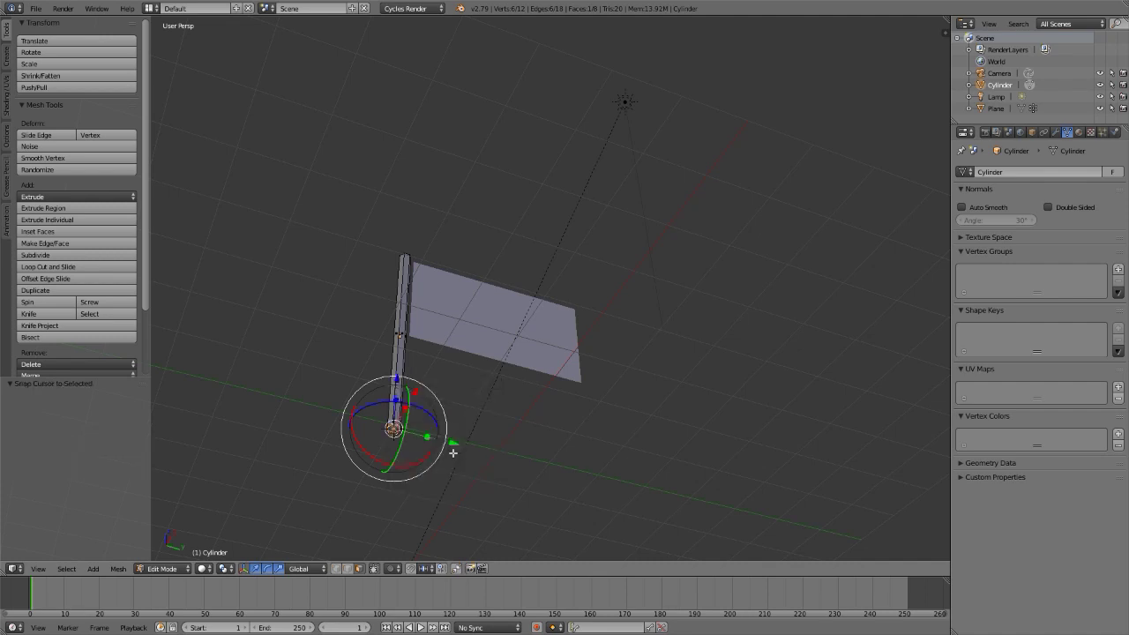
# Set the cylinder's origin to the 3D cursor at its base in object mode, and snap the cursor to the scene centre
pyautogui.press('Tab')
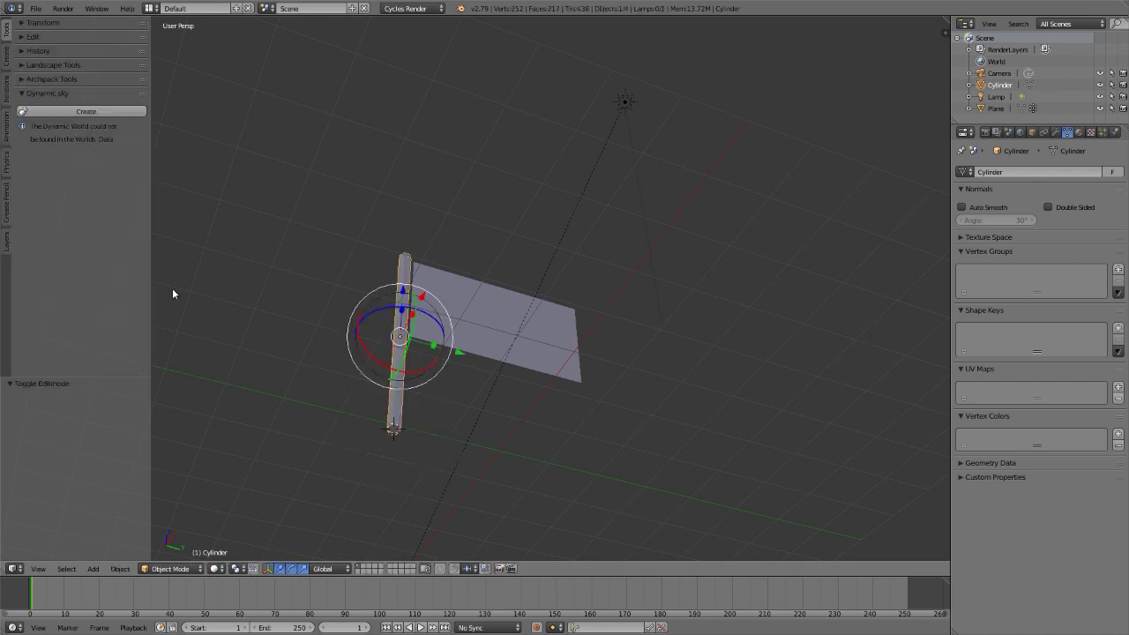
pyautogui.click(25, 36)
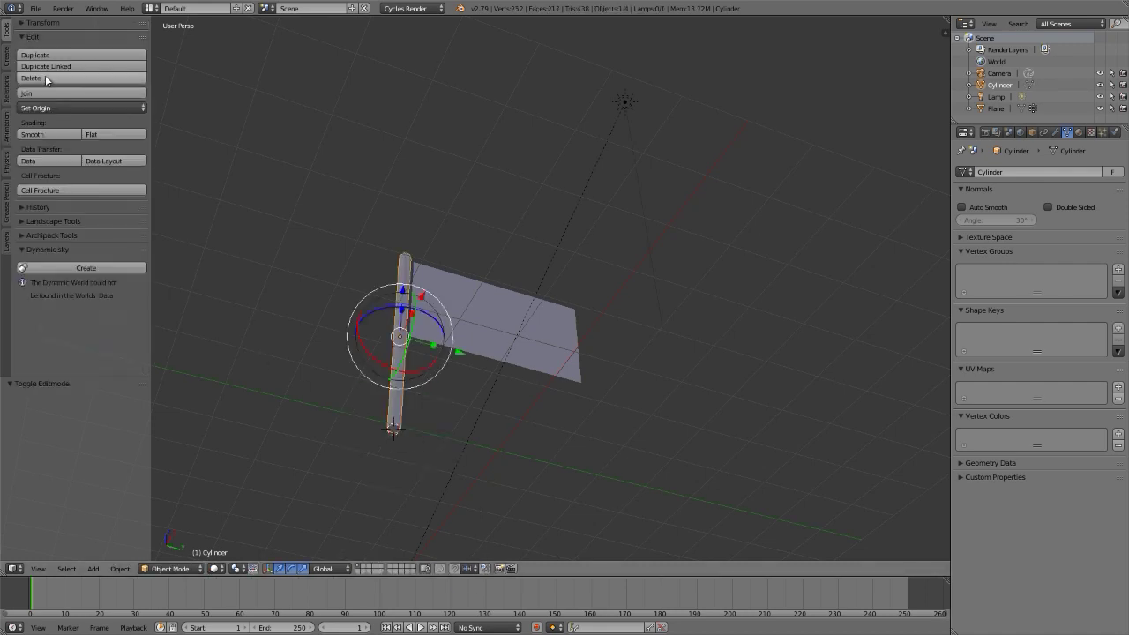
pyautogui.click(54, 109)
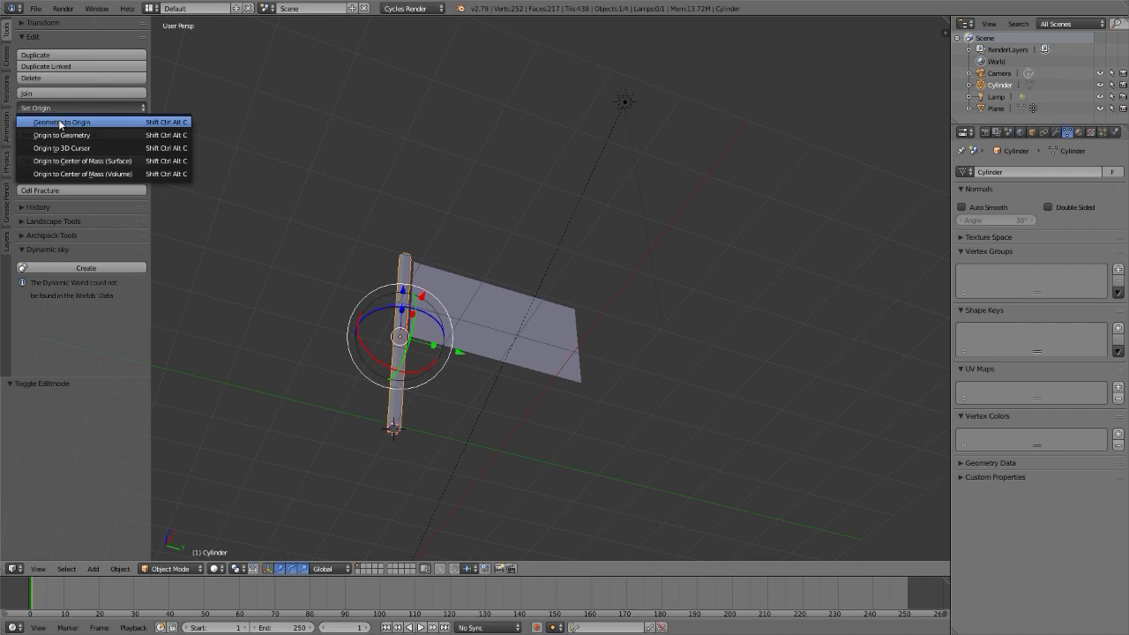
pyautogui.click(63, 150)
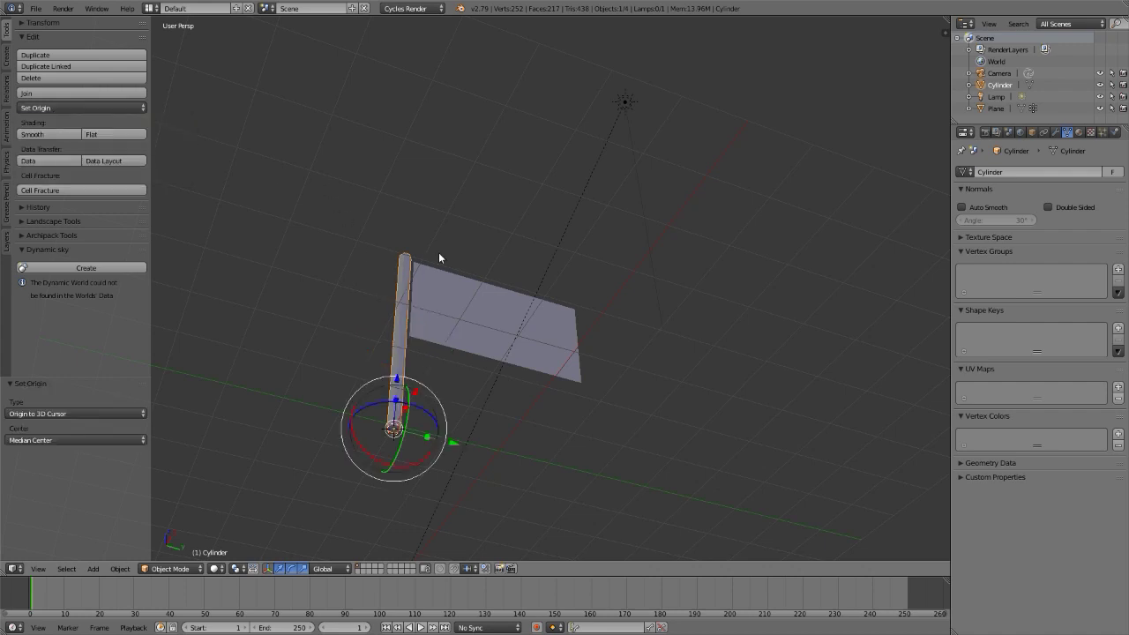
pyautogui.hotkey('shift', 's')
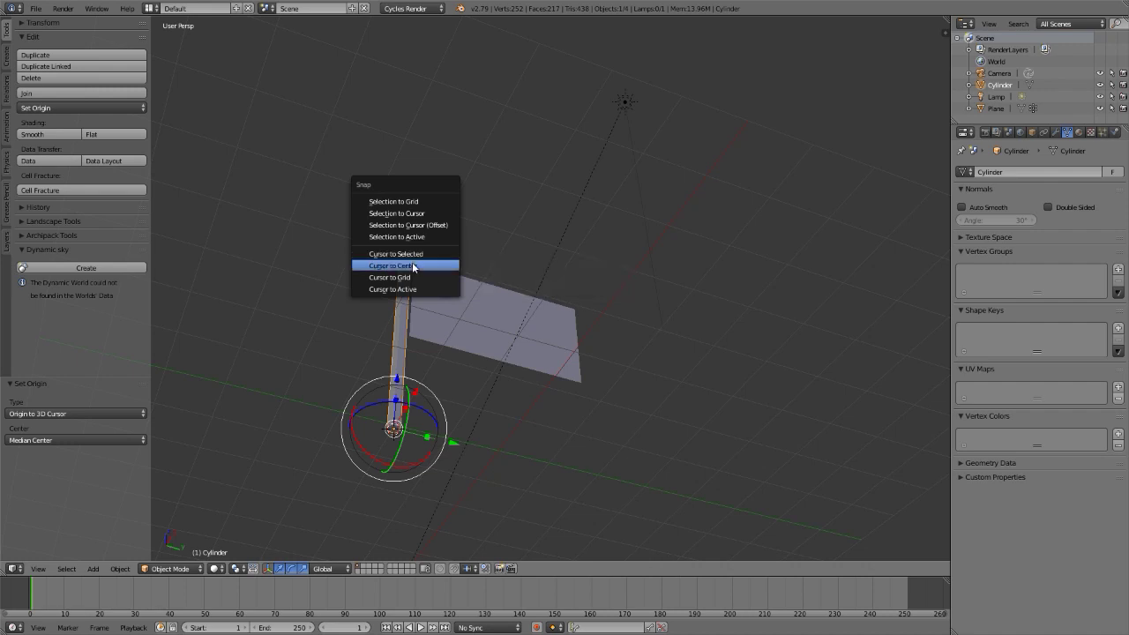
pyautogui.click(415, 265)
pyautogui.moveTo(450, 299); pyautogui.dragTo(491, 284, button='middle')
pyautogui.press('r')
pyautogui.press('r')
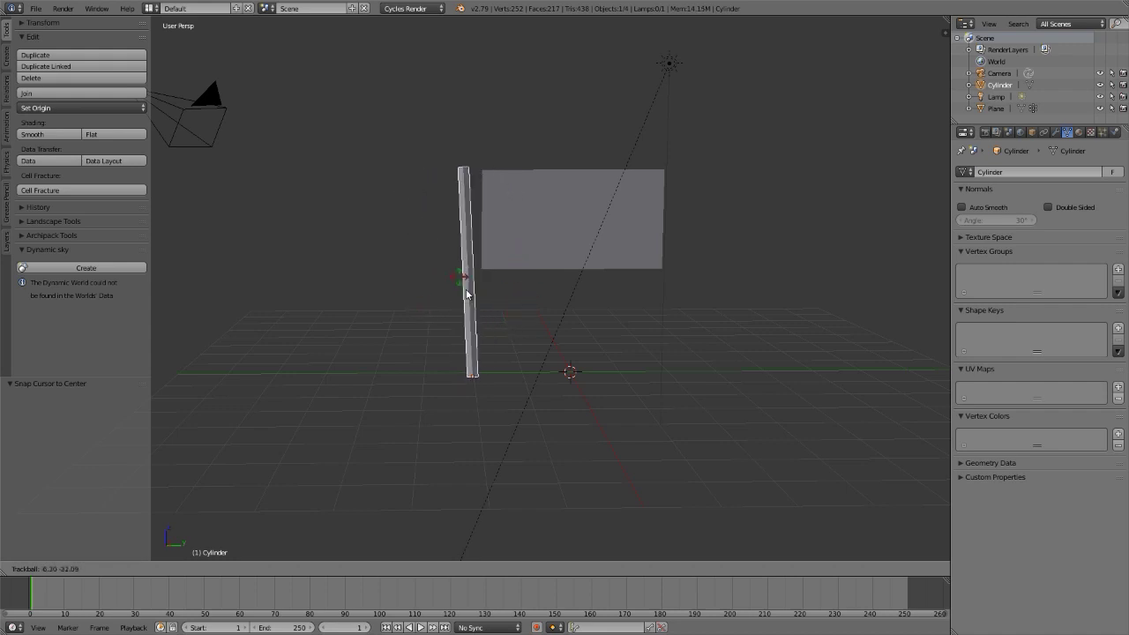
pyautogui.press('Escape')
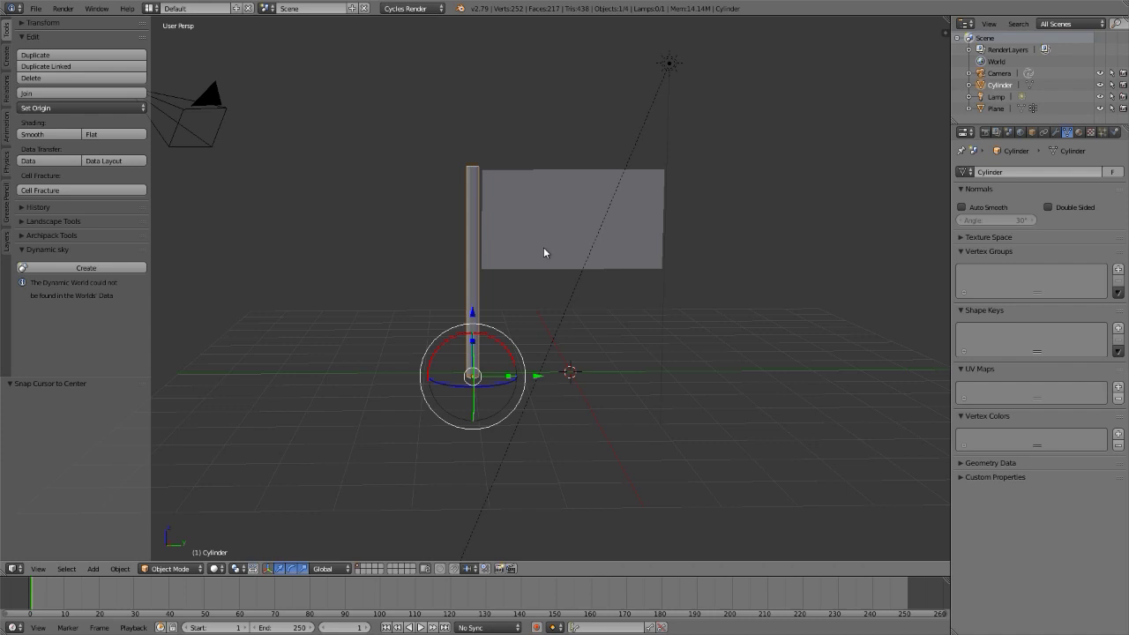
# Enable Cloth physics on the flag plane, preview the simulation without pinning, and reset playback to frame 1
pyautogui.rightClick(544, 251)
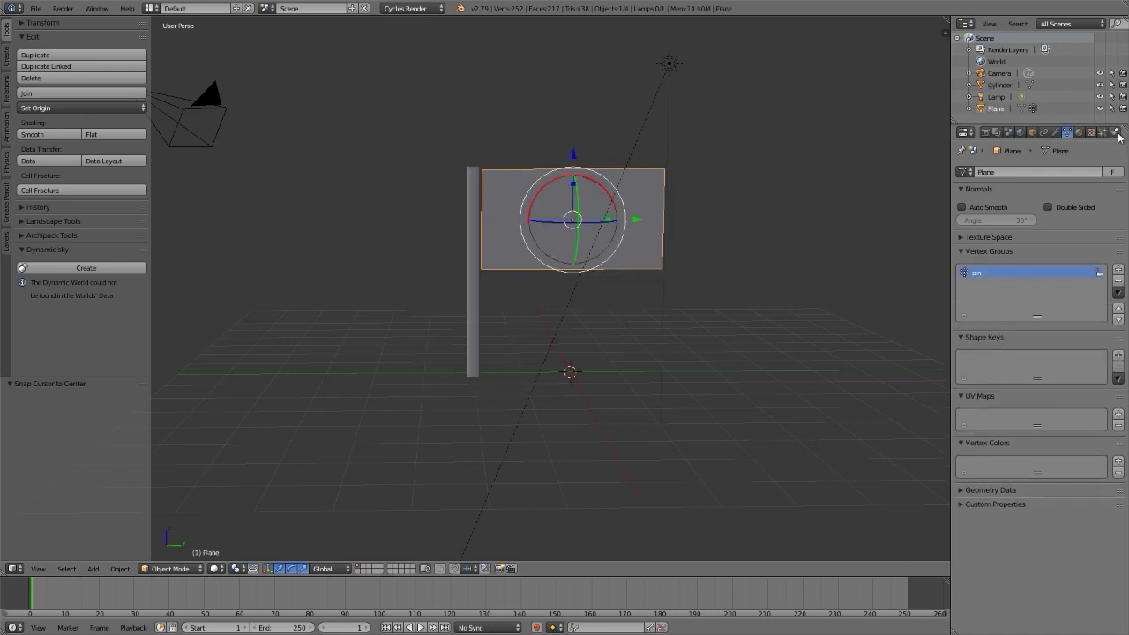
pyautogui.click(1115, 132)
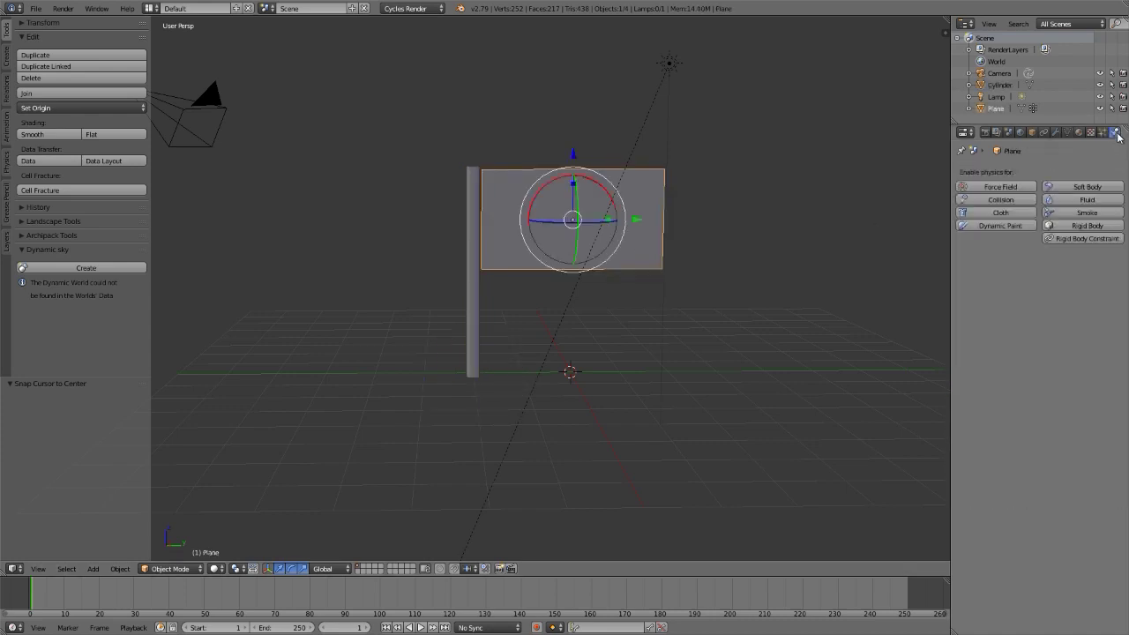
pyautogui.click(990, 212)
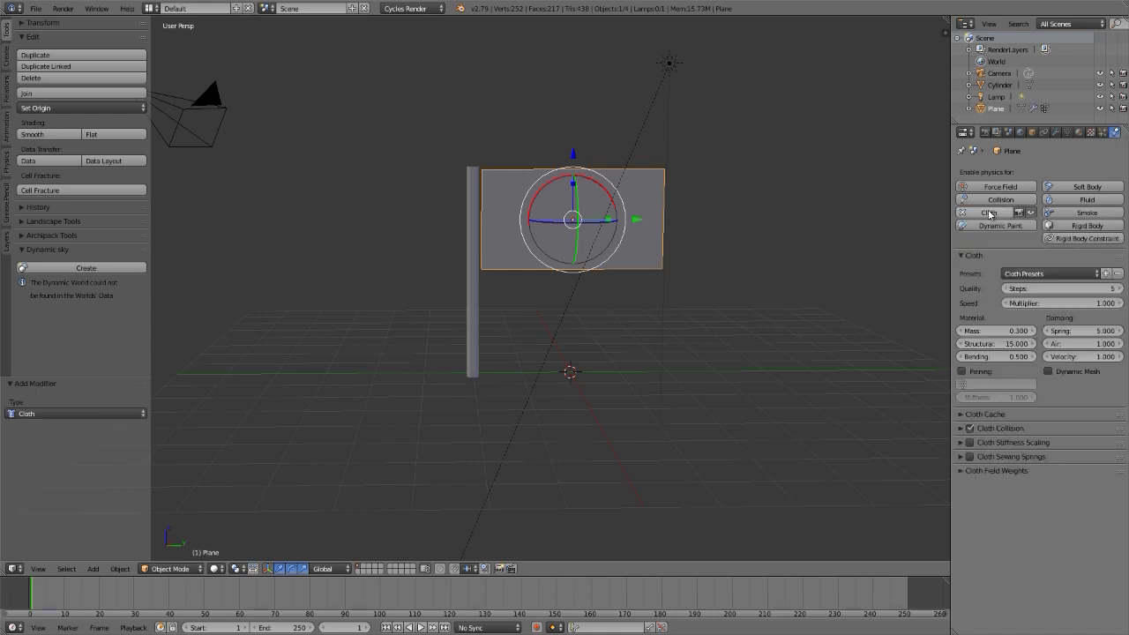
pyautogui.hotkey('alt', 'a')
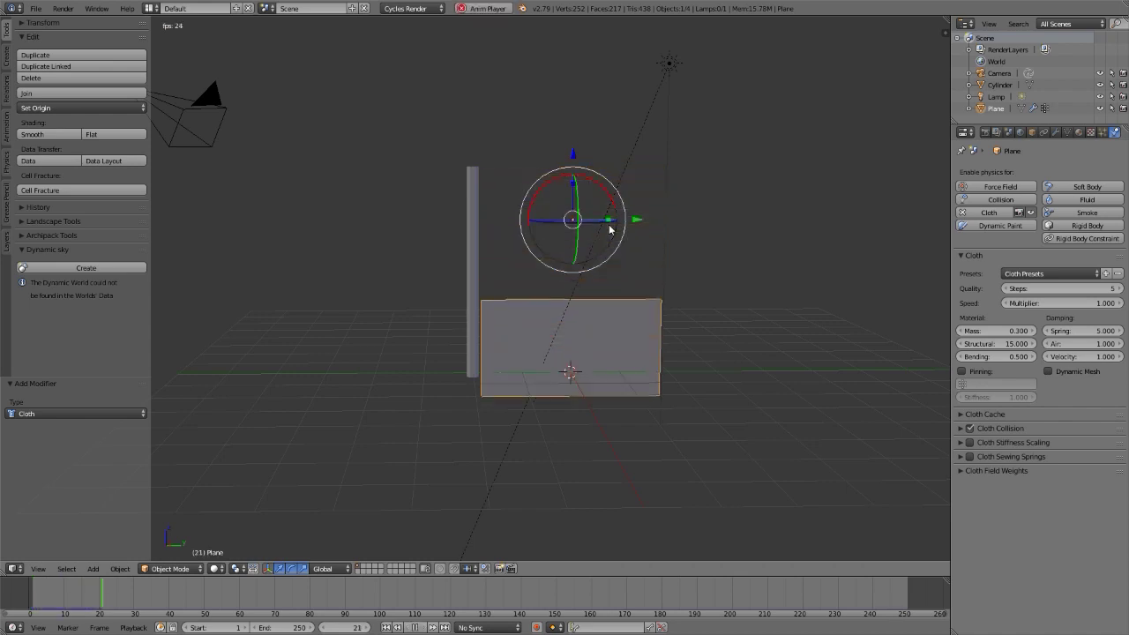
pyautogui.press('Escape')
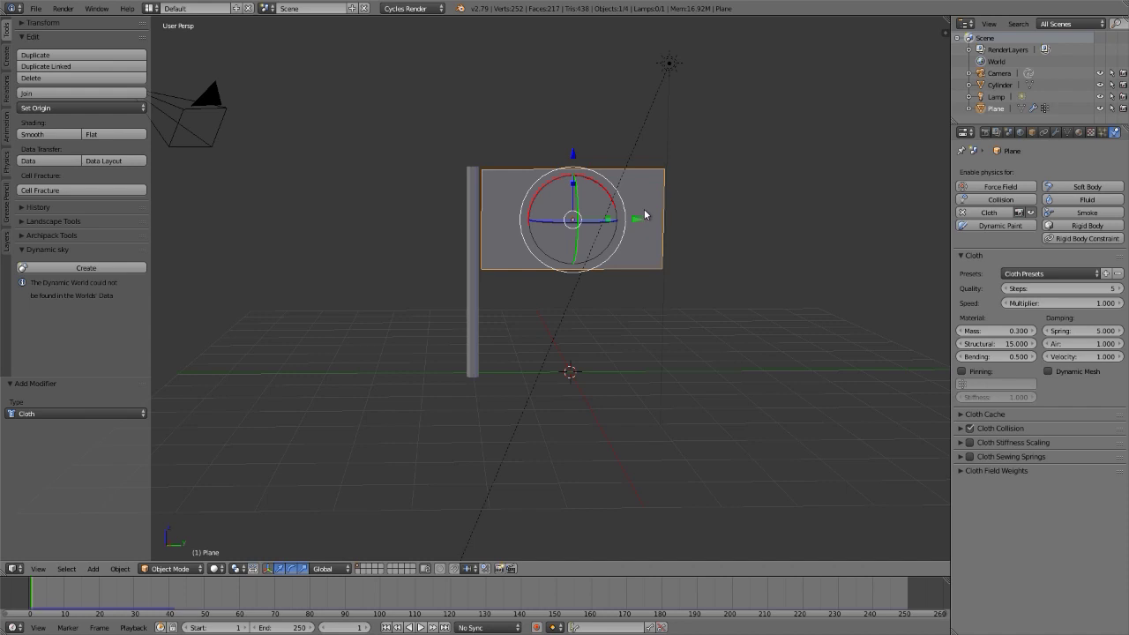
# Enable cloth pinning with the "pin" vertex group, preview the simulation, and return to frame 1
pyautogui.click(993, 371)
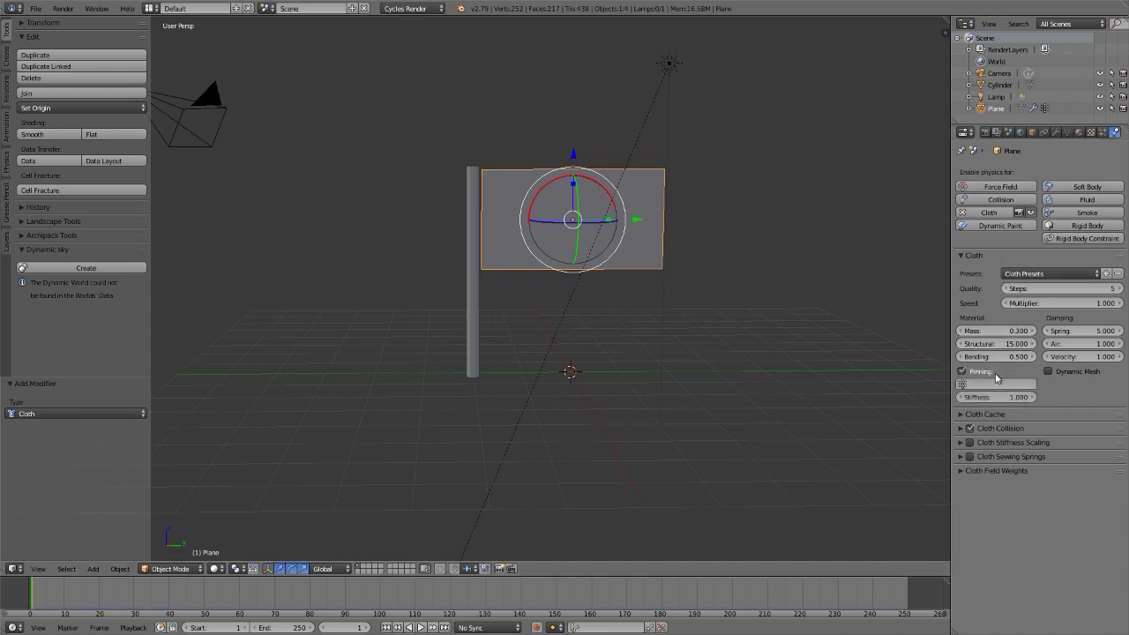
pyautogui.click(995, 386)
pyautogui.click(976, 397)
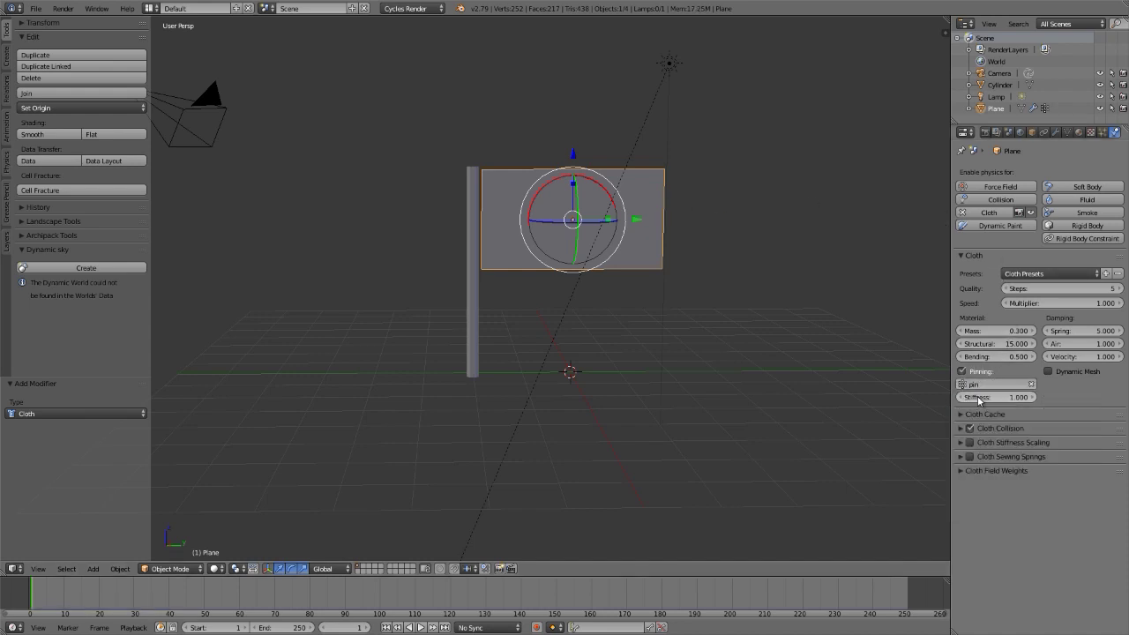
pyautogui.hotkey('alt', 'a')
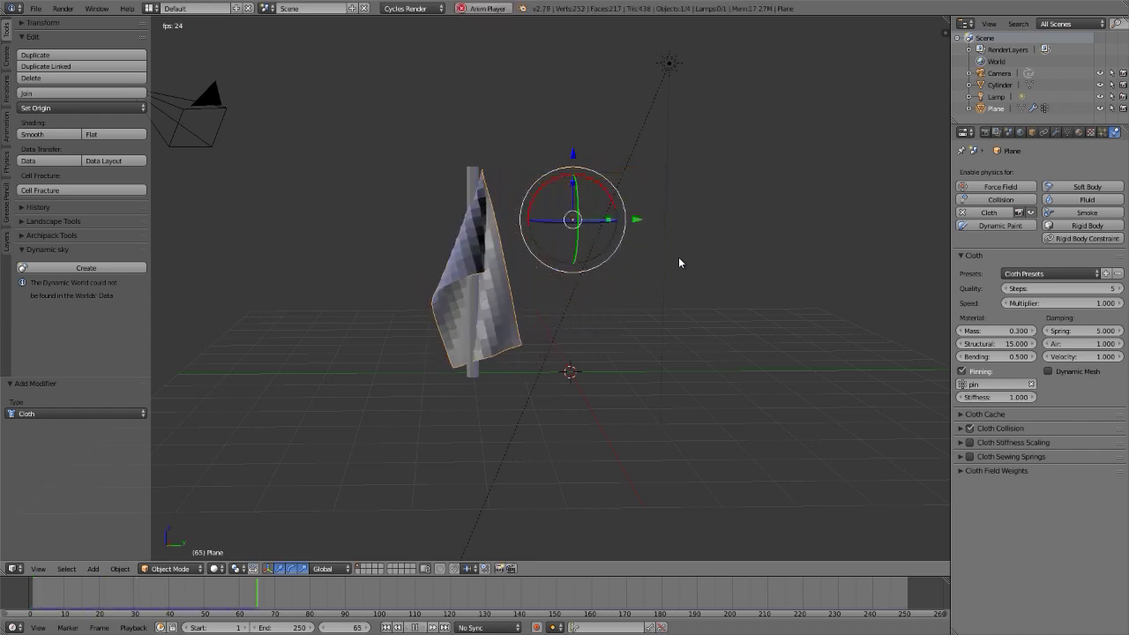
pyautogui.hotkey('alt', 'a')
pyautogui.hotkey('shift', 'Left')
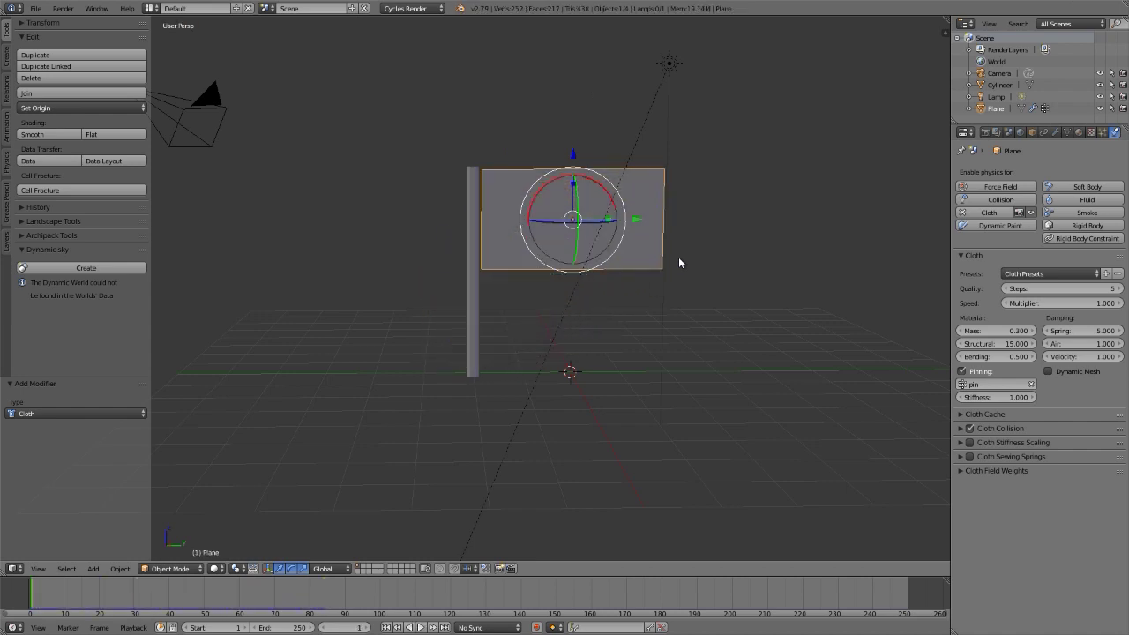
# Set the cloth quality to 12 steps and play the simulation
pyautogui.click(1077, 289)
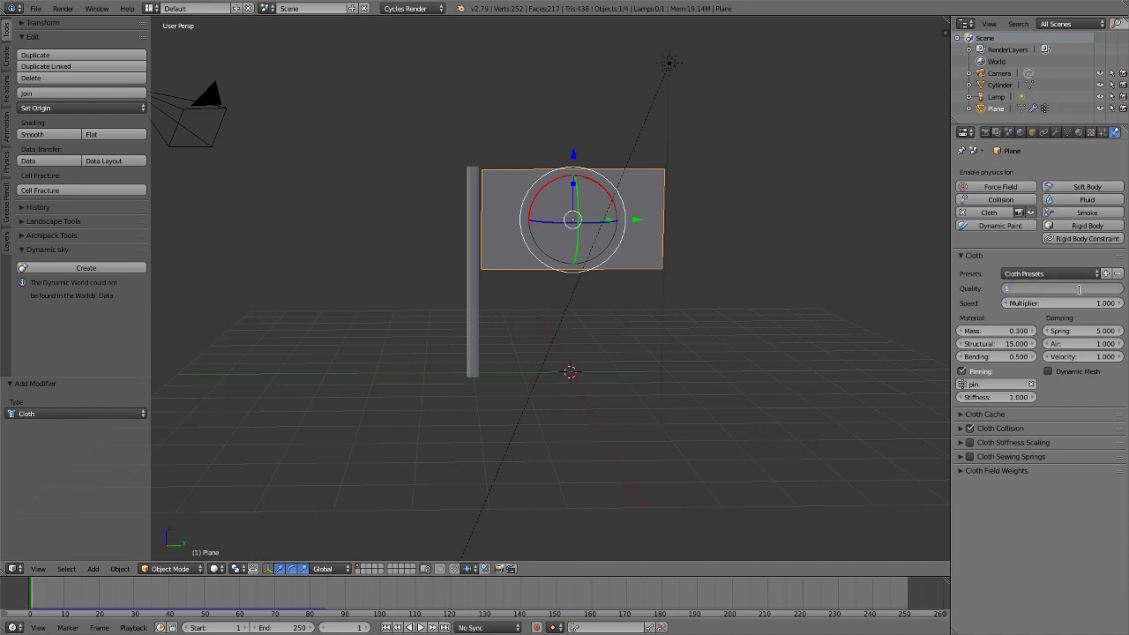
pyautogui.write('12')
pyautogui.press('Return')
pyautogui.hotkey('alt', 'a')
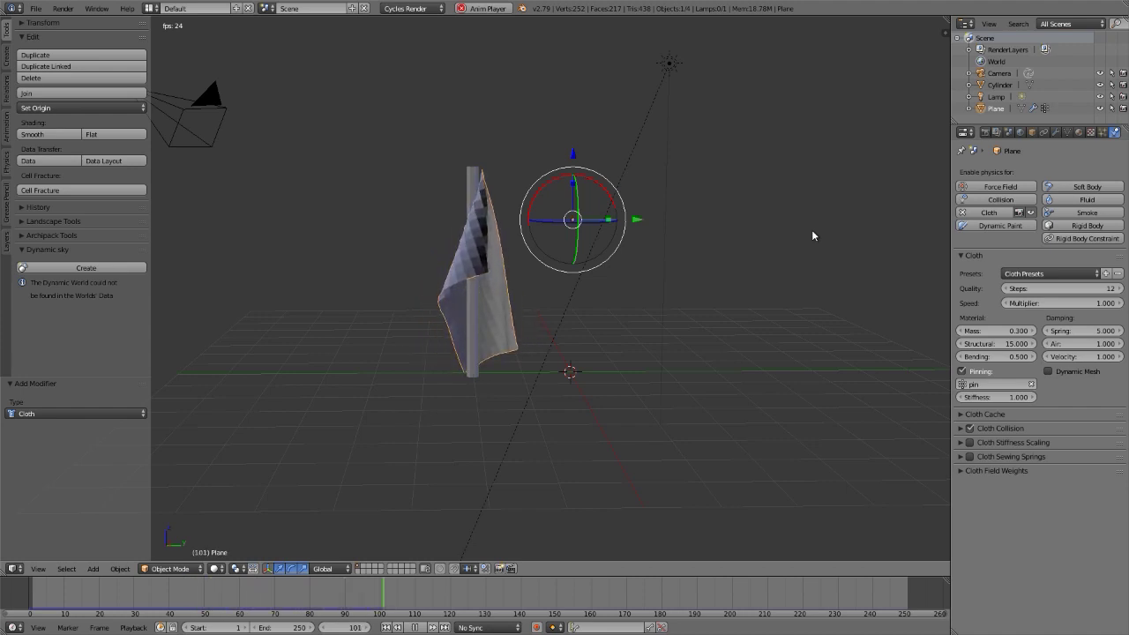
# Apply smooth shading to the flag plane, stop the playback and return to frame 1
pyautogui.click(44, 134)
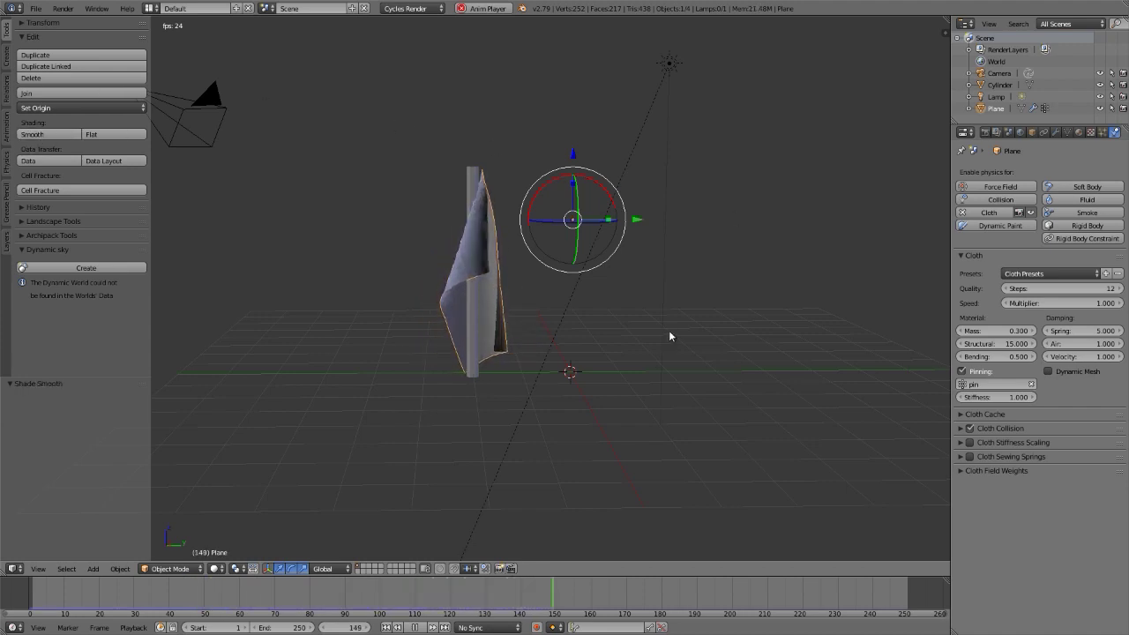
pyautogui.hotkey('alt', 'a')
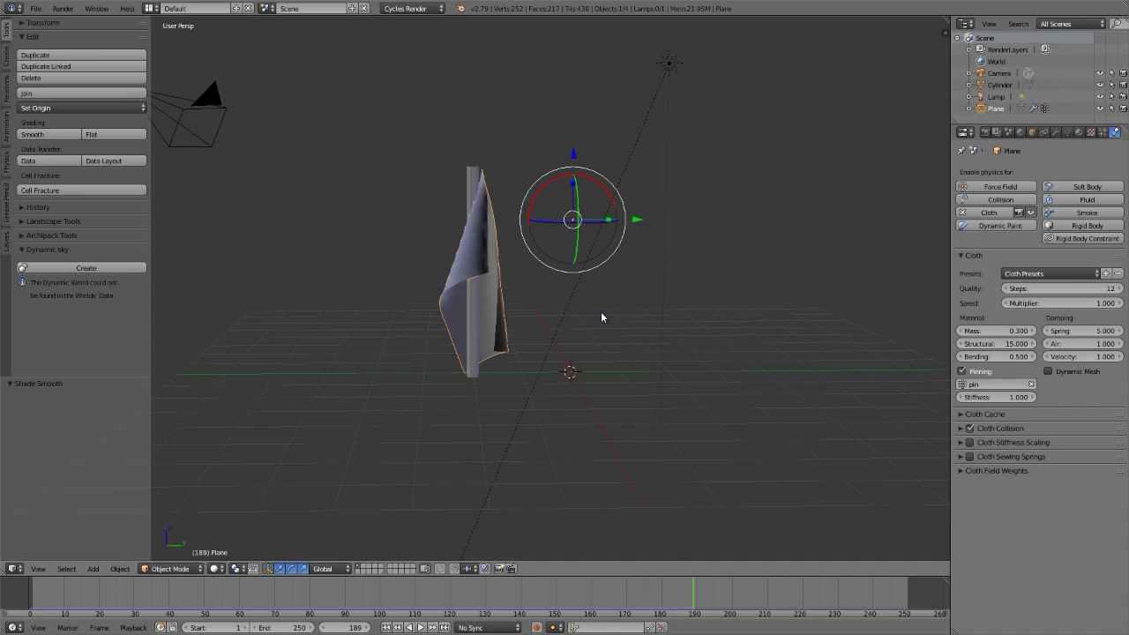
pyautogui.hotkey('shift', 'Left')
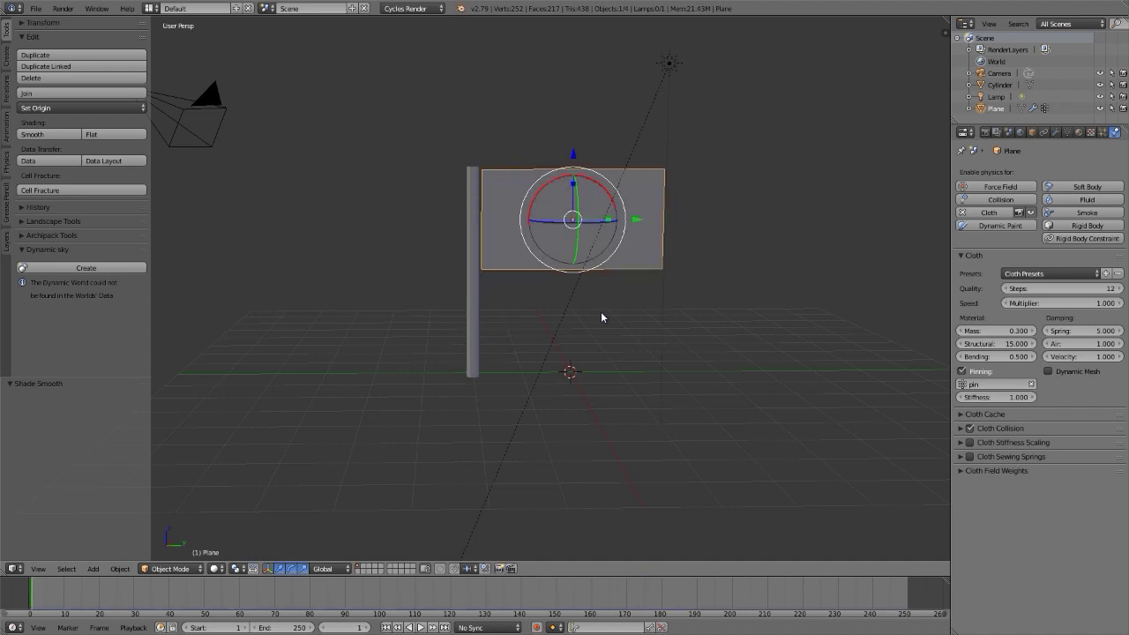
# Set the cloth quality back to 5 steps
pyautogui.click(1072, 289)
pyautogui.write('5')
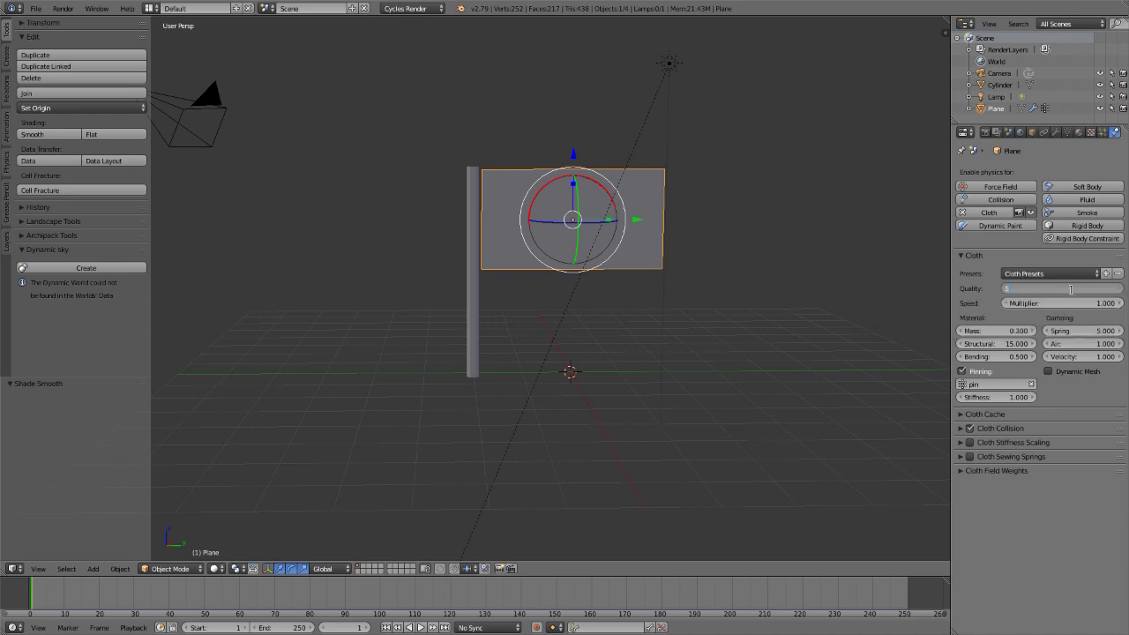
pyautogui.press('Return')
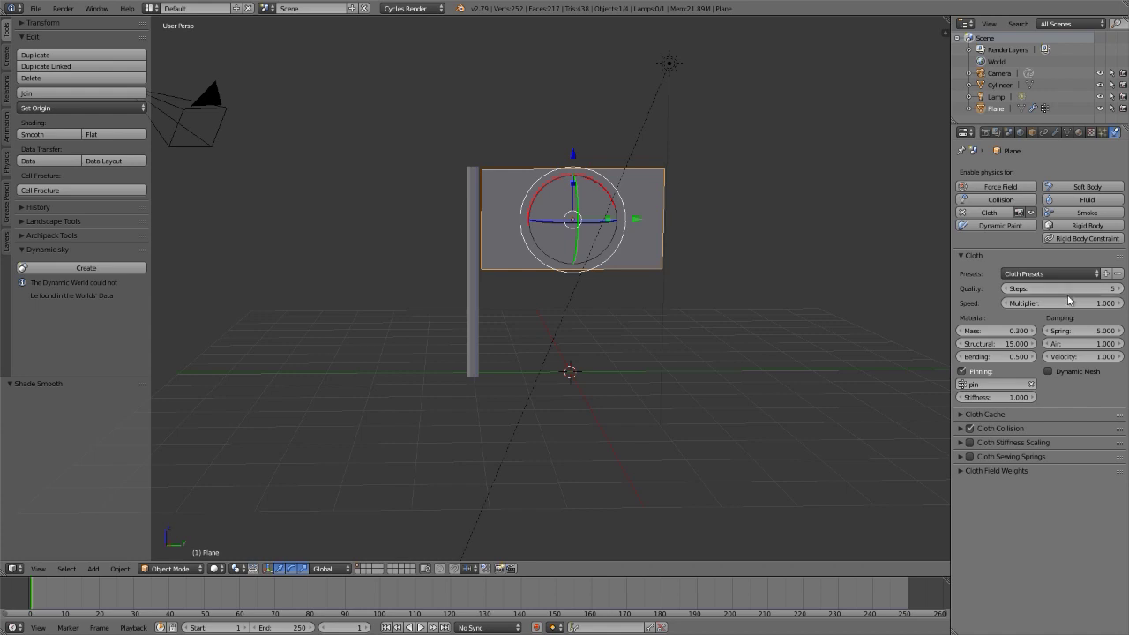
# Set the cloth pinning stiffness to 3.000 and play the simulation
pyautogui.click(991, 399)
pyautogui.write('3')
pyautogui.press('Return')
pyautogui.hotkey('alt', 'a')
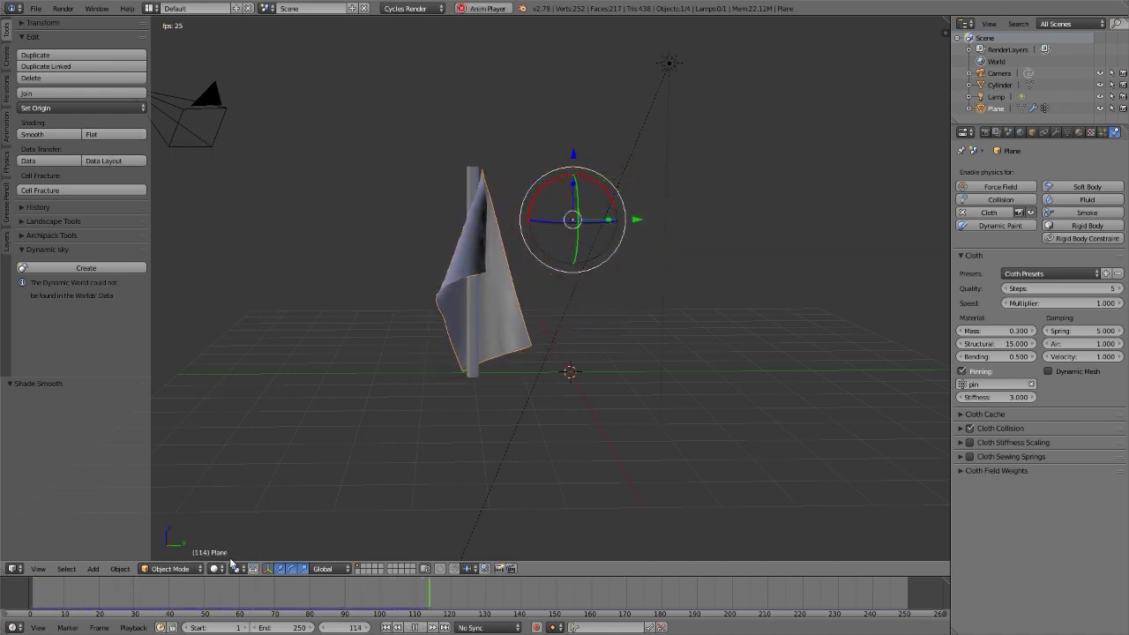
# Set the animation's end frame to 60 and watch the flag simulation loop
pyautogui.click(280, 628)
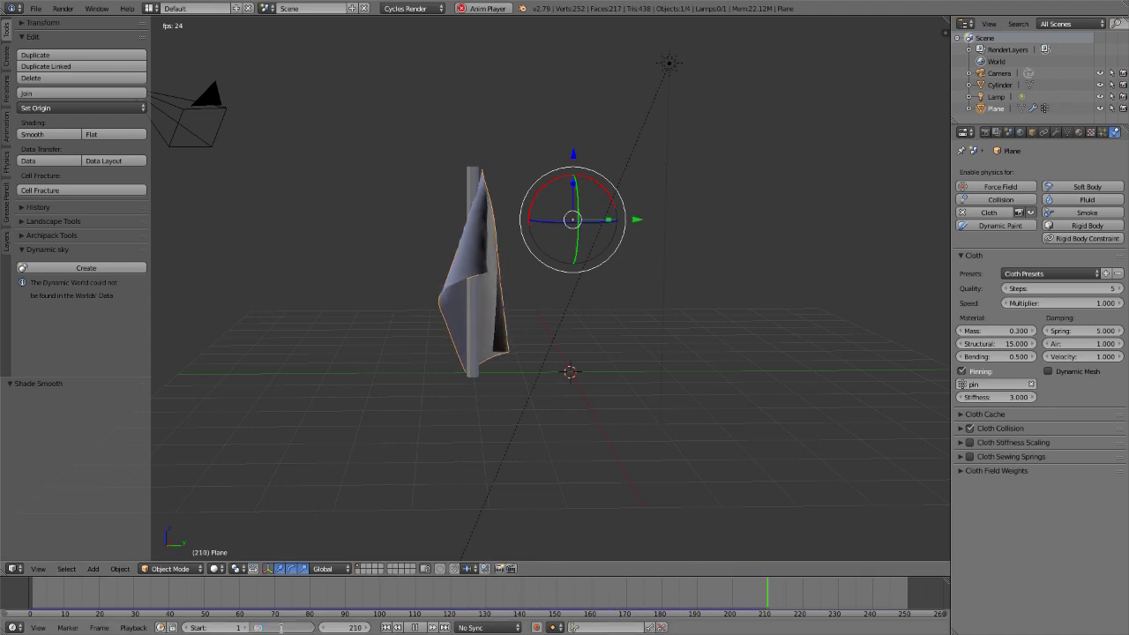
pyautogui.press('Return')
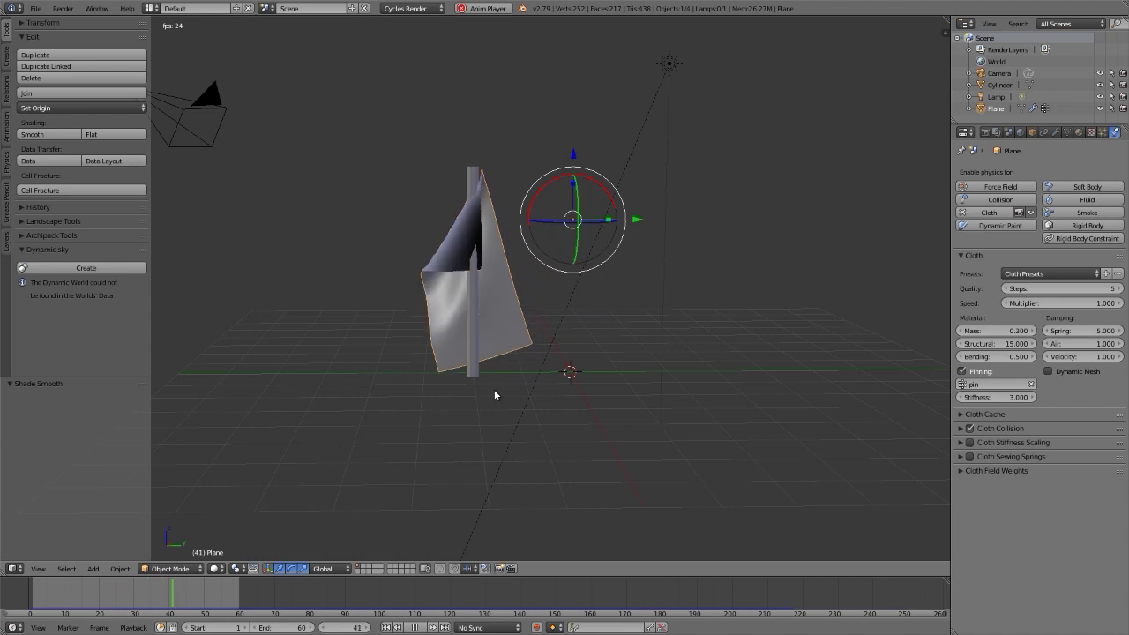
pyautogui.keyDown('shift'); pyautogui.moveTo(494, 389); pyautogui.dragTo(516, 381, button='middle'); pyautogui.keyUp('shift')
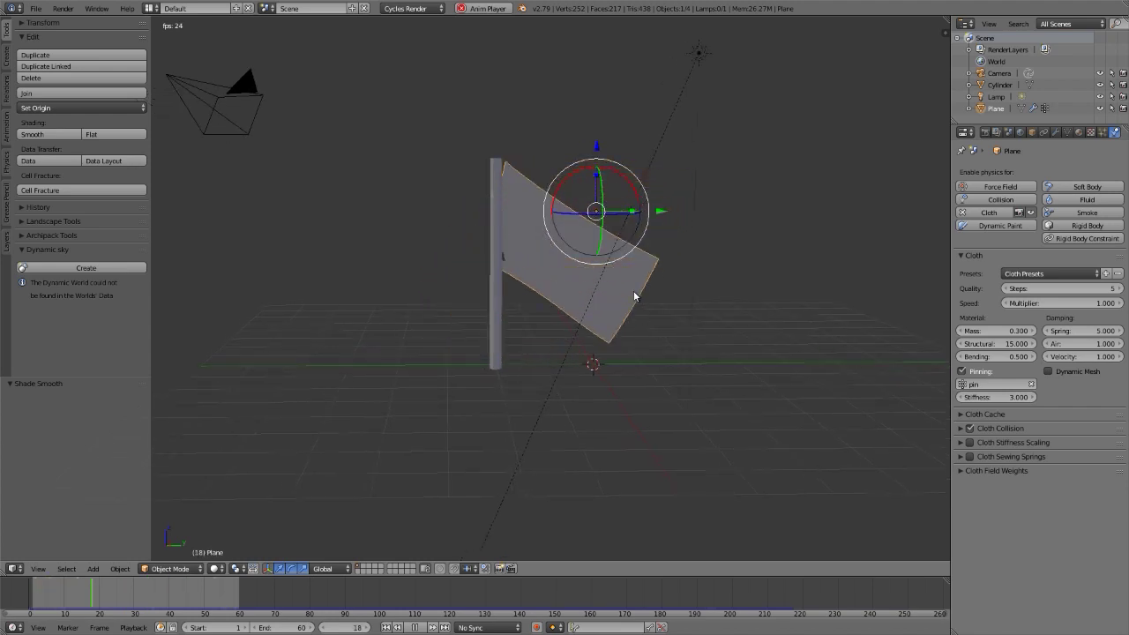
# Stop the playback and set the cloth pinning stiffness back to 1.000
pyautogui.press('Escape')
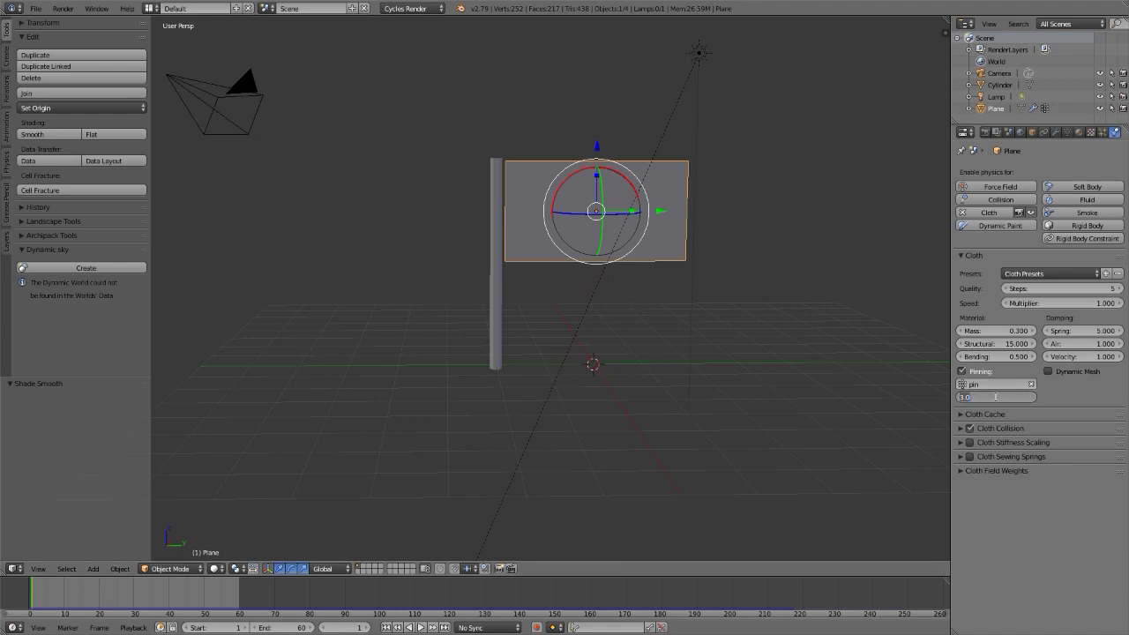
pyautogui.press('Return')
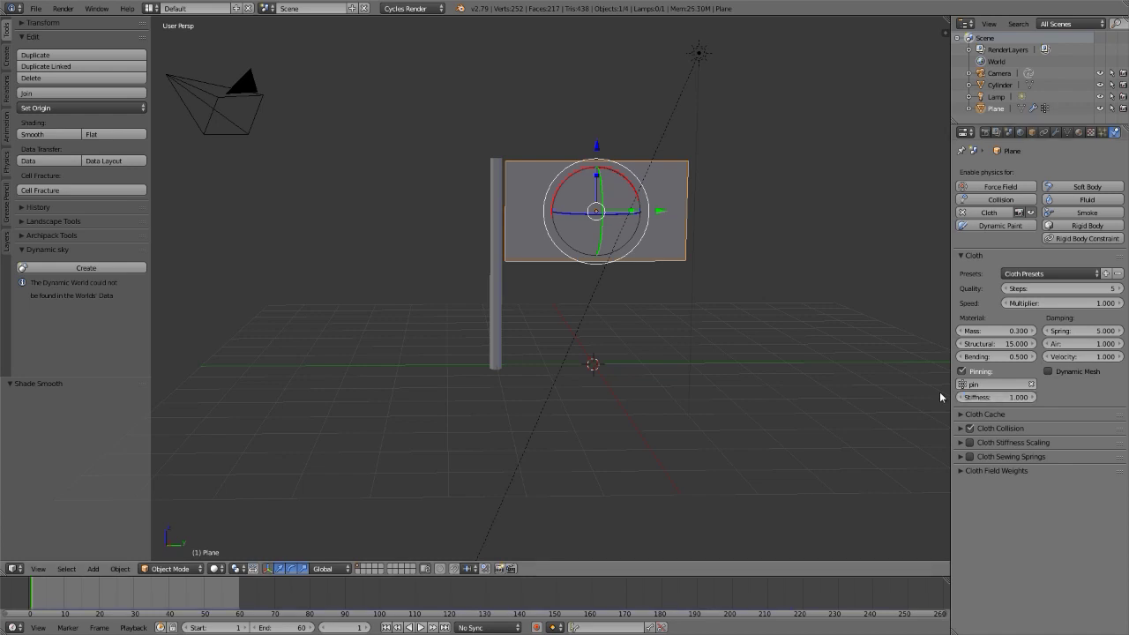
# In vertex select mode, select the flag's top and bottom edge loops plus two horizontal loops across its middle
pyautogui.press('Tab')
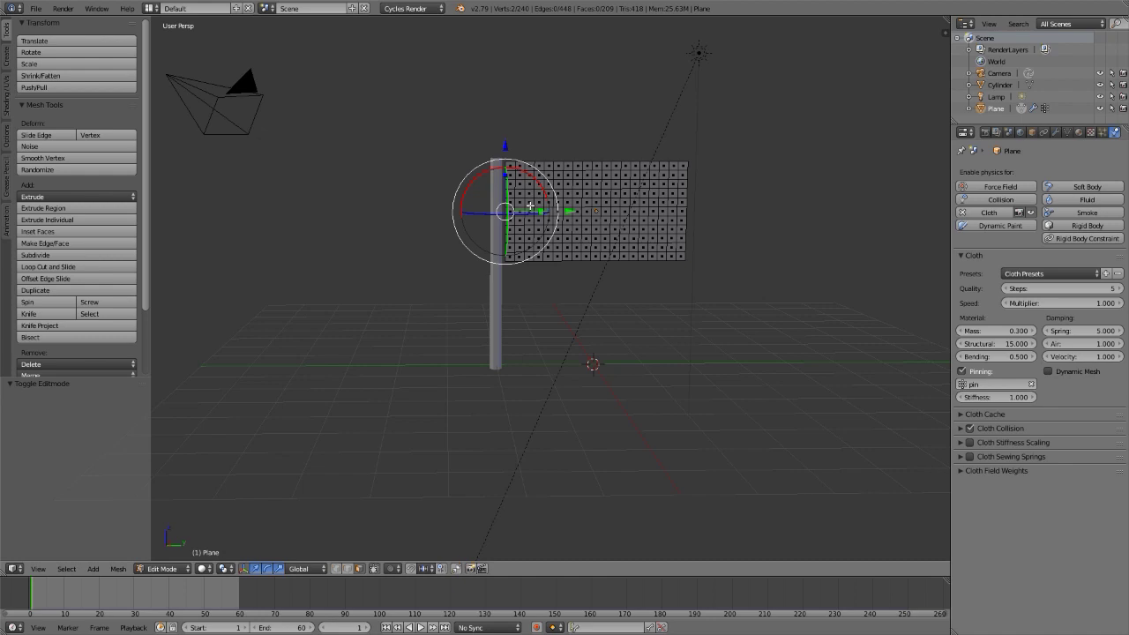
pyautogui.hotkey('ctrl', 'Tab')
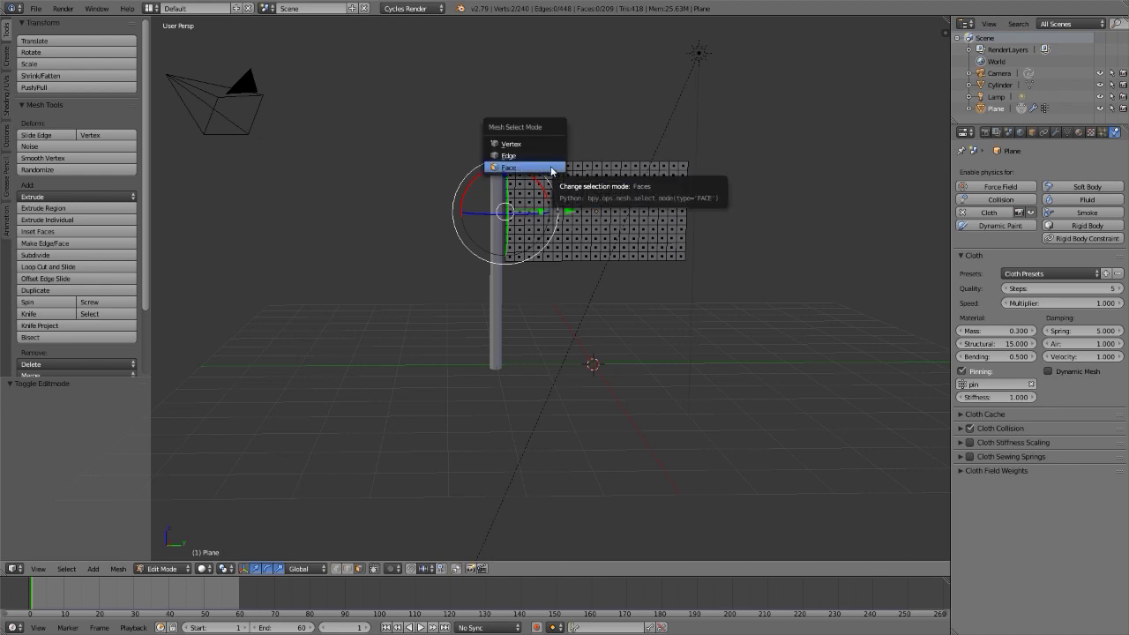
pyautogui.click(549, 166)
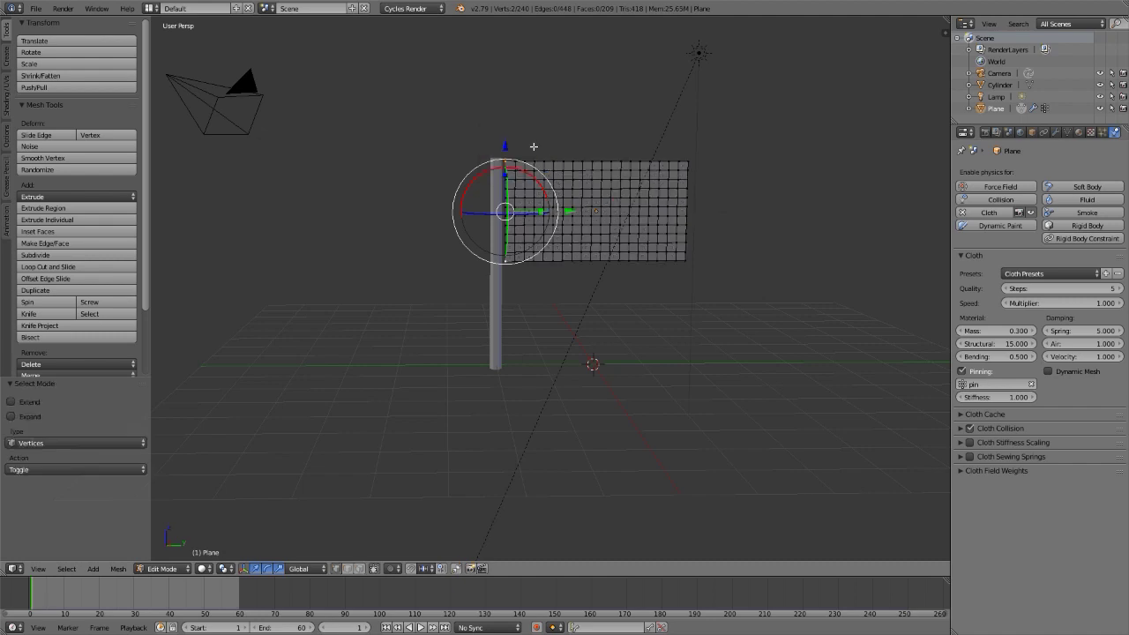
pyautogui.keyDown('alt'); pyautogui.rightClick(548, 162); pyautogui.keyUp('alt')
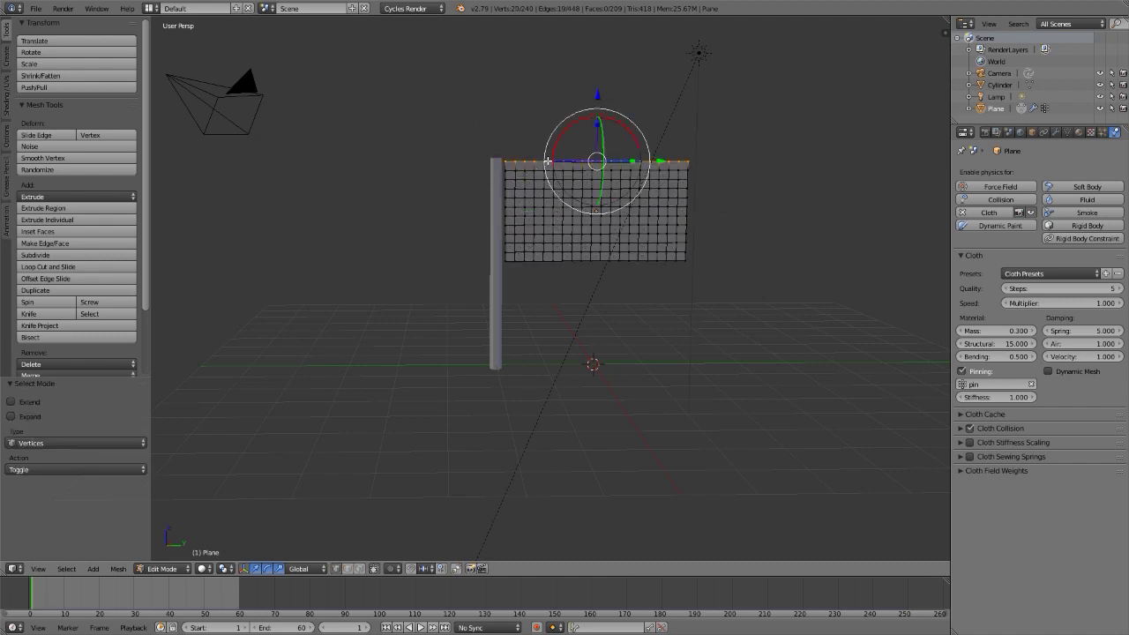
pyautogui.keyDown('alt'); pyautogui.keyDown('shift'); pyautogui.rightClick(551, 260); pyautogui.keyUp('shift'); pyautogui.keyUp('alt')
pyautogui.keyDown('alt'); pyautogui.keyDown('shift'); pyautogui.rightClick(550, 225); pyautogui.keyUp('shift'); pyautogui.keyUp('alt')
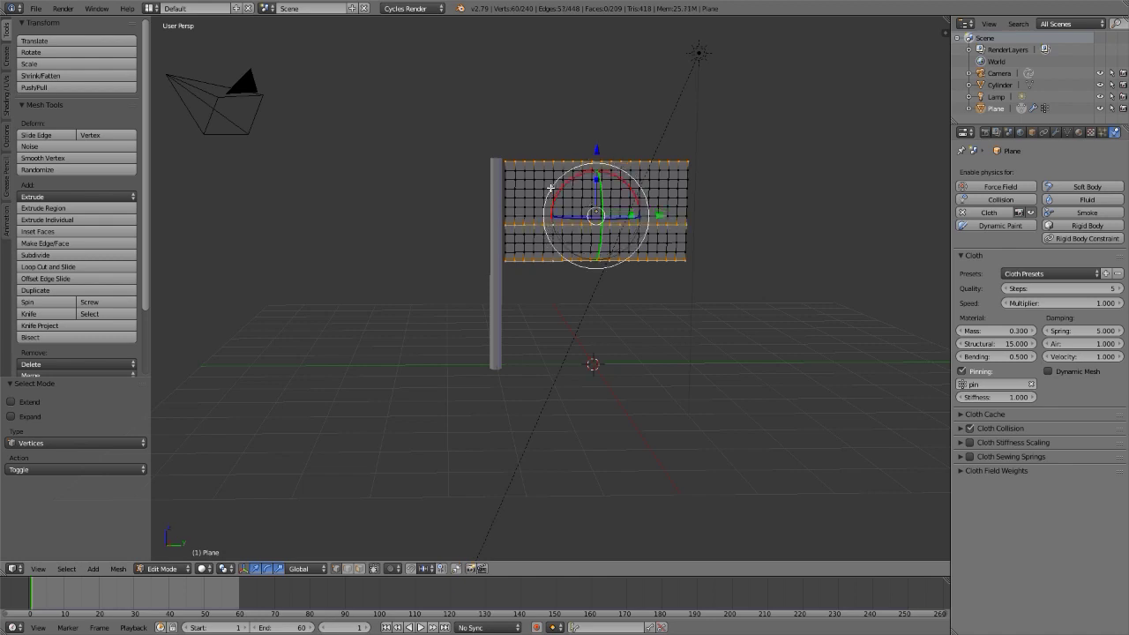
pyautogui.keyDown('alt'); pyautogui.keyDown('shift'); pyautogui.rightClick(548, 188); pyautogui.keyUp('shift'); pyautogui.keyUp('alt')
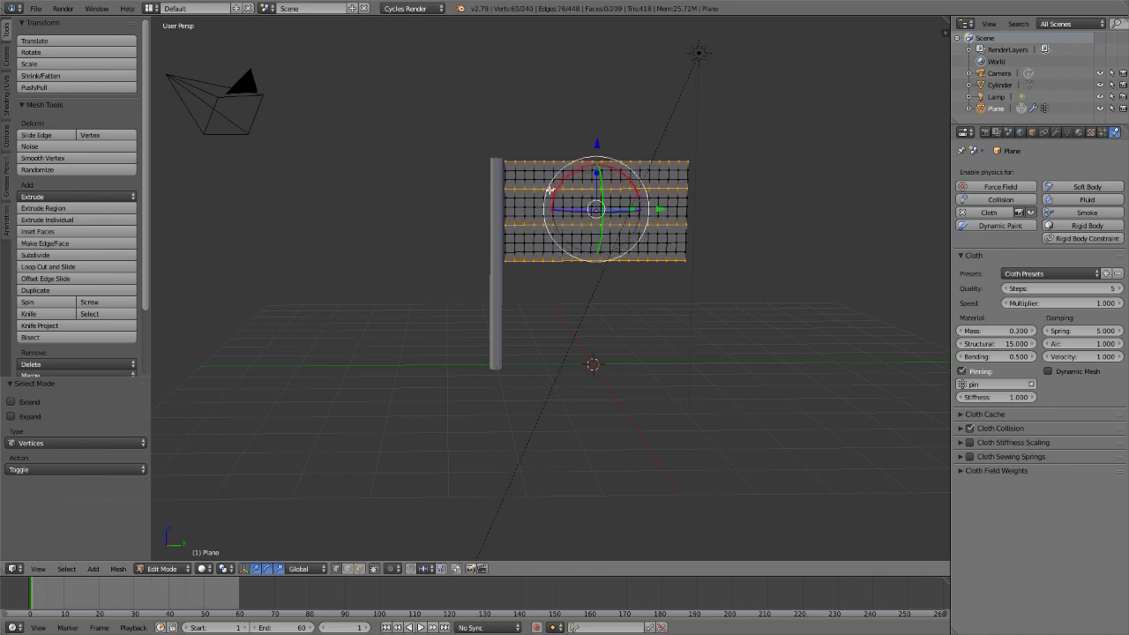
pyautogui.keyDown('alt'); pyautogui.keyDown('shift'); pyautogui.rightClick(548, 199); pyautogui.keyUp('shift'); pyautogui.keyUp('alt')
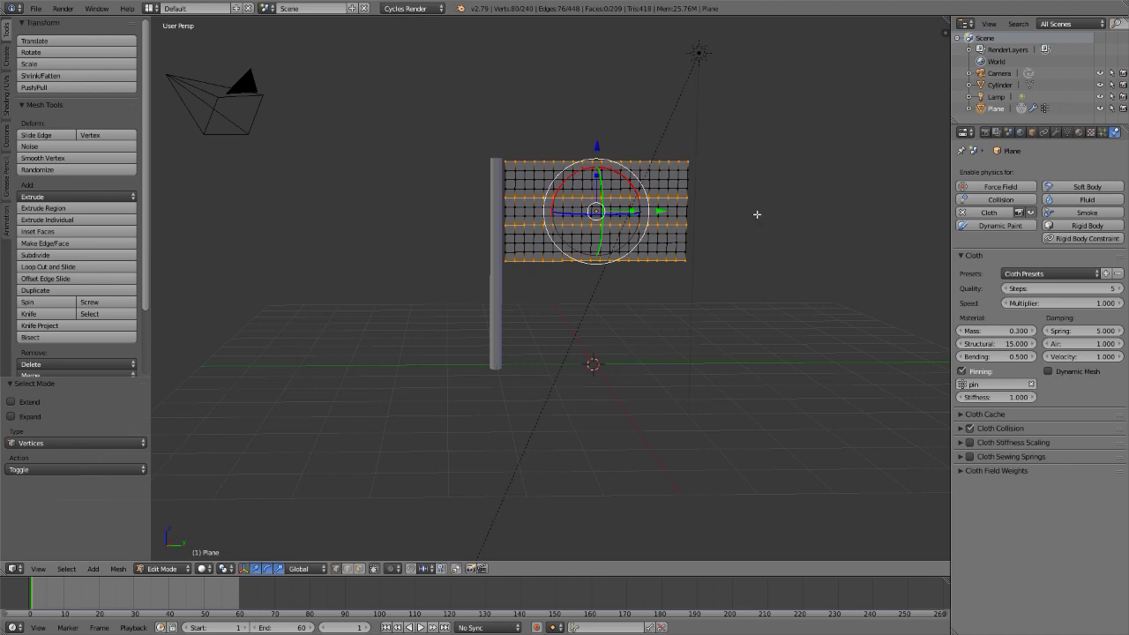
# Create a vertex group named seams, assign the selected loops to it with weight 0.310, and return to Object Mode
pyautogui.click(1067, 132)
pyautogui.click(1117, 271)
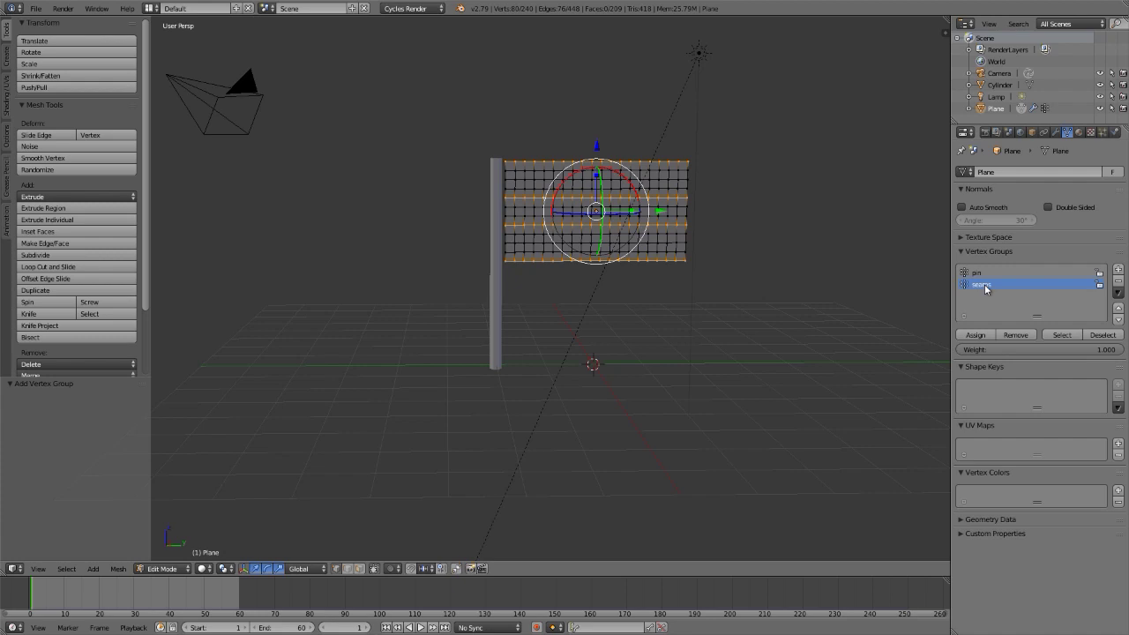
pyautogui.moveTo(1083, 353); pyautogui.dragTo(1016, 352)
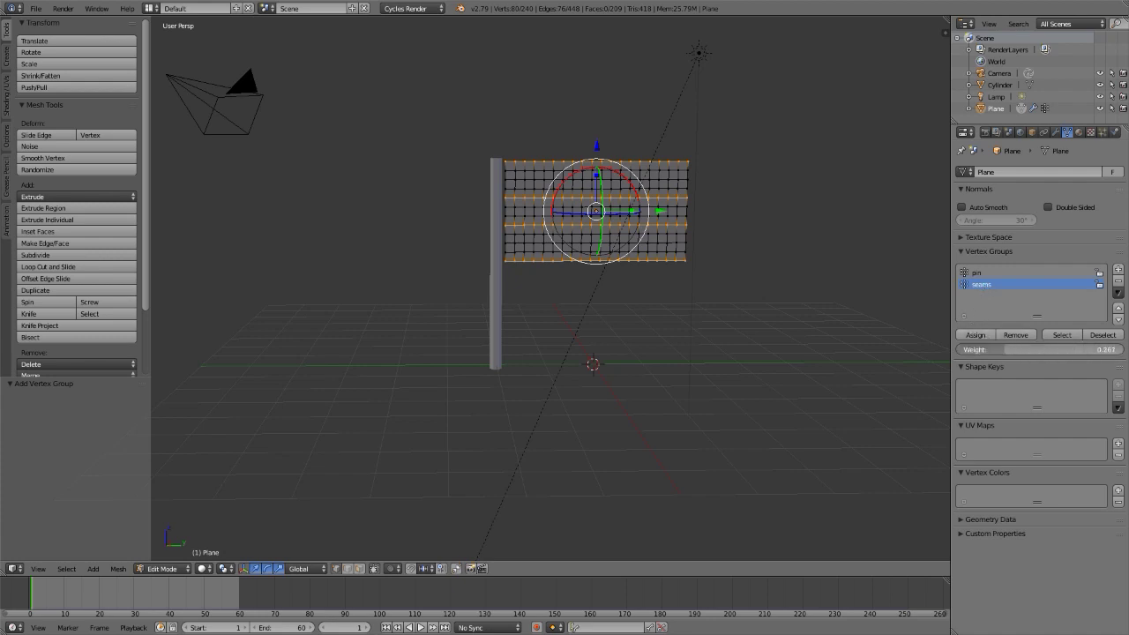
pyautogui.moveTo(1012, 350); pyautogui.dragTo(1012, 350)
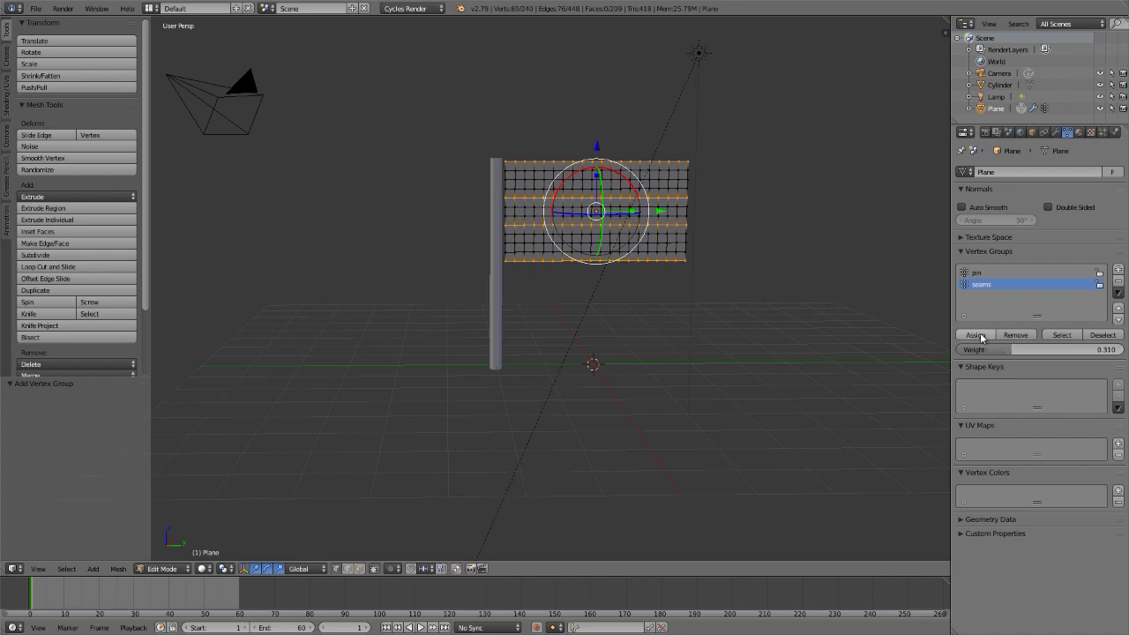
pyautogui.click(975, 335)
pyautogui.press('Tab')
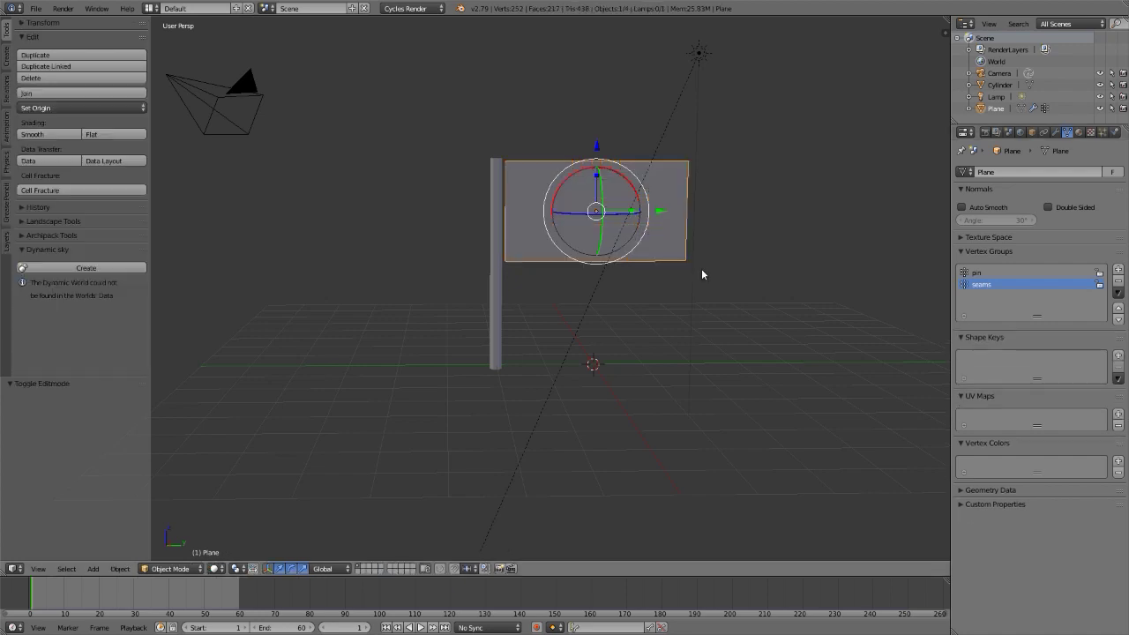
# Play the simulation and set the cloth material's mass to 0.150
pyautogui.hotkey('alt', 'a')
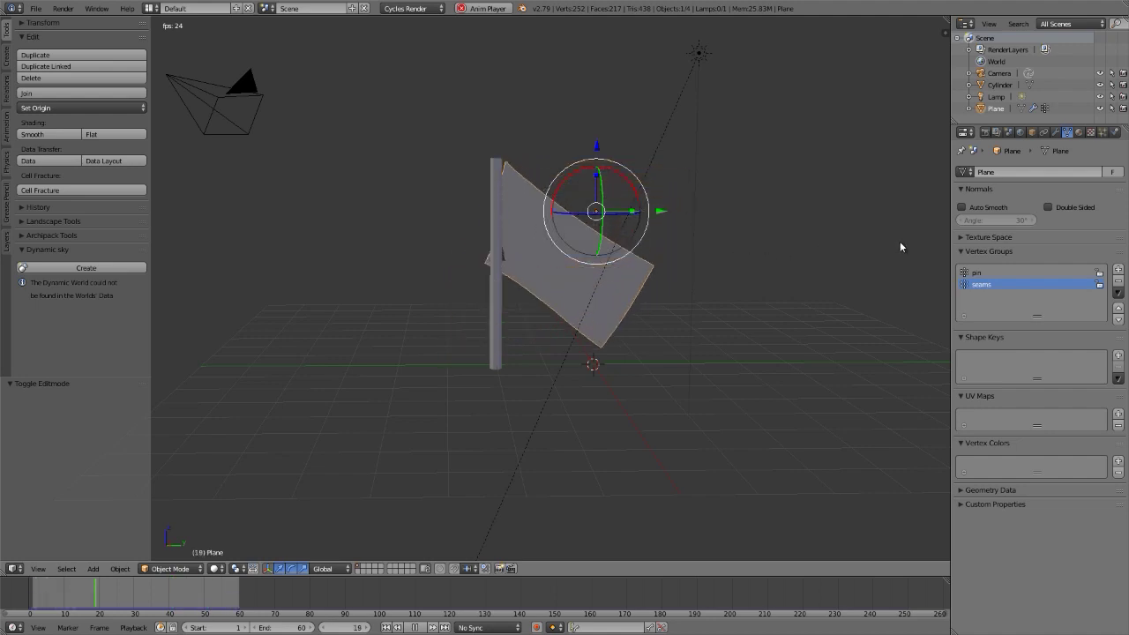
pyautogui.click(1102, 132)
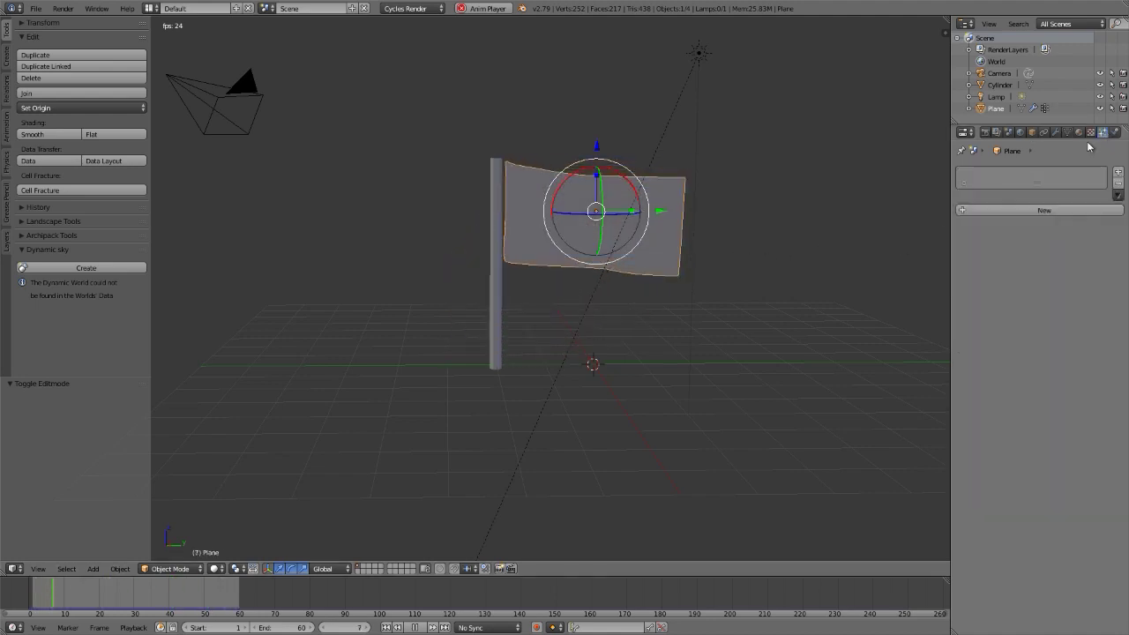
pyautogui.click(1115, 132)
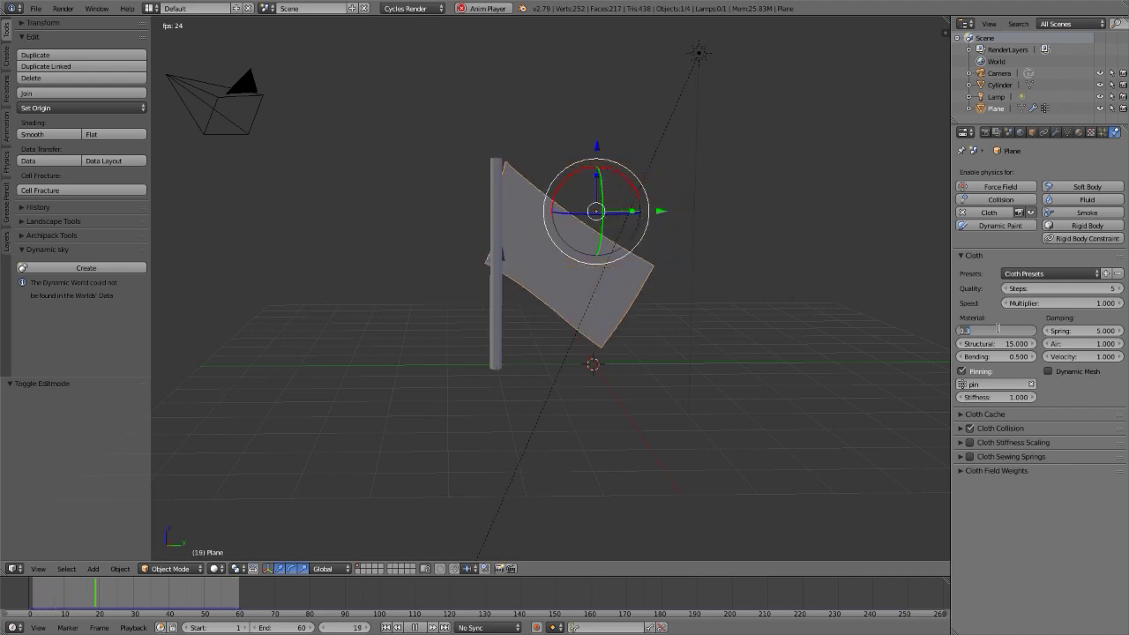
pyautogui.press('Return')
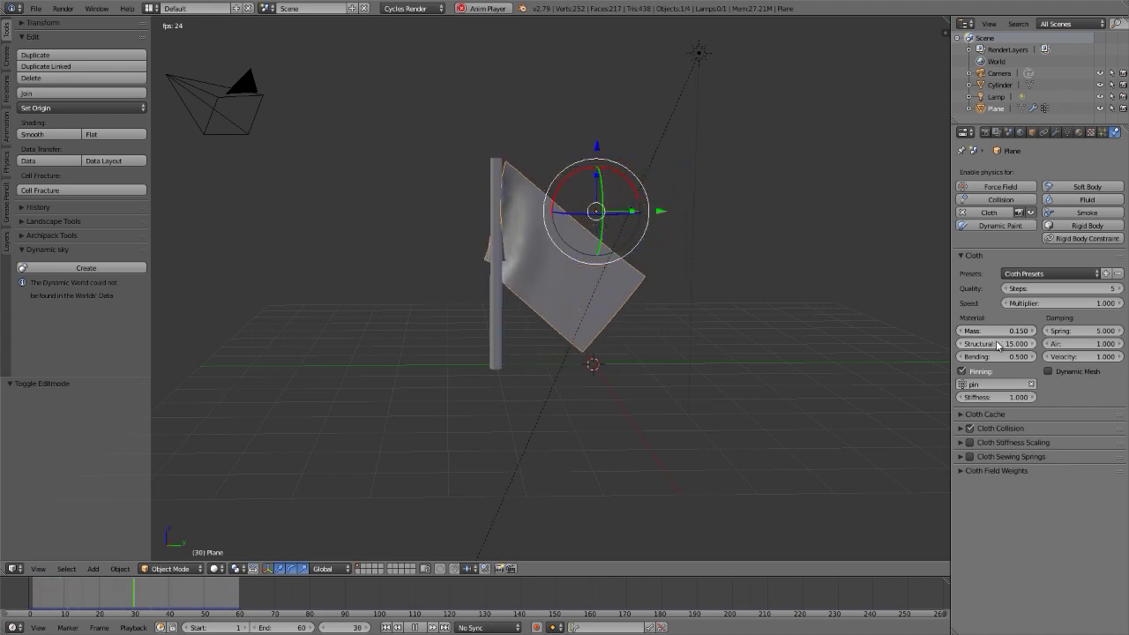
# Enable Cloth Stiffness Scaling and use the seams vertex group for structural stiffness
pyautogui.click(984, 445)
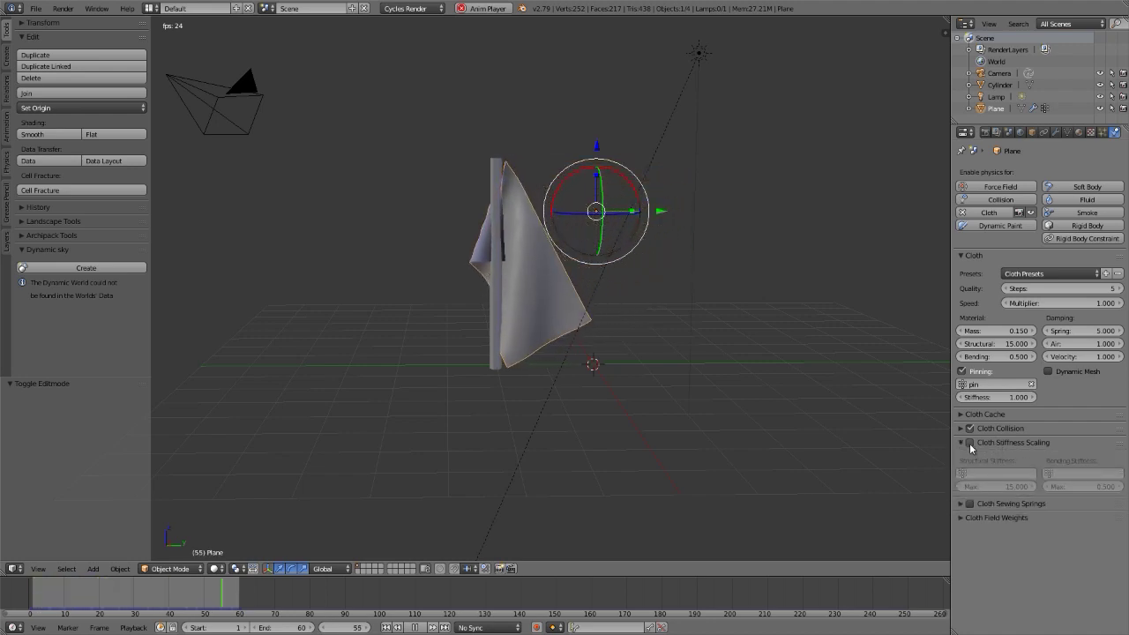
pyautogui.click(970, 442)
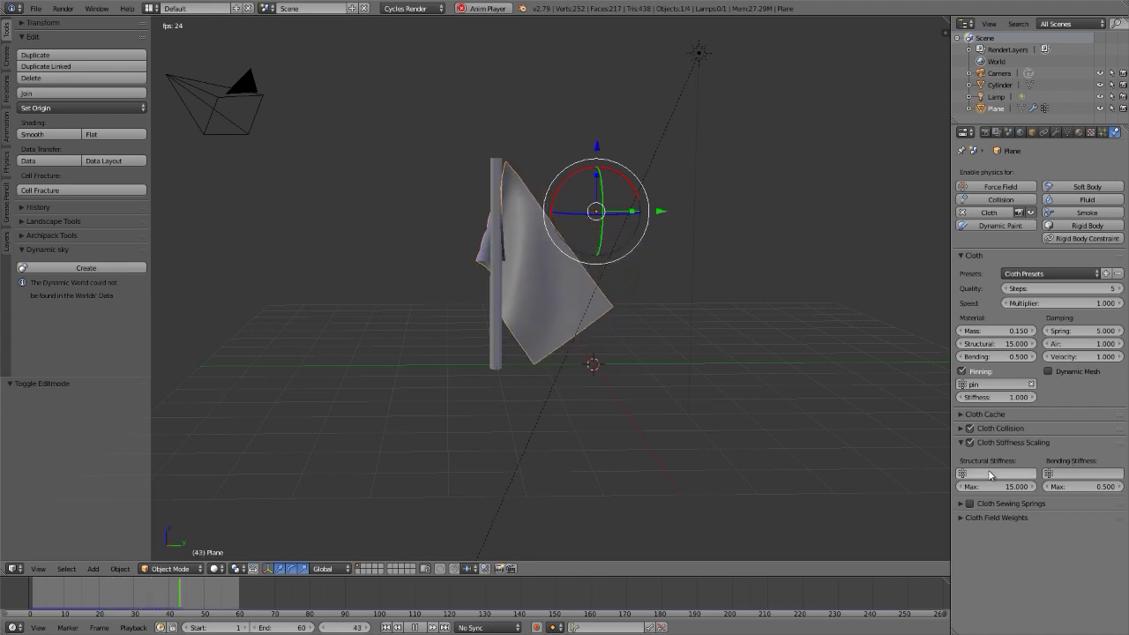
pyautogui.click(990, 479)
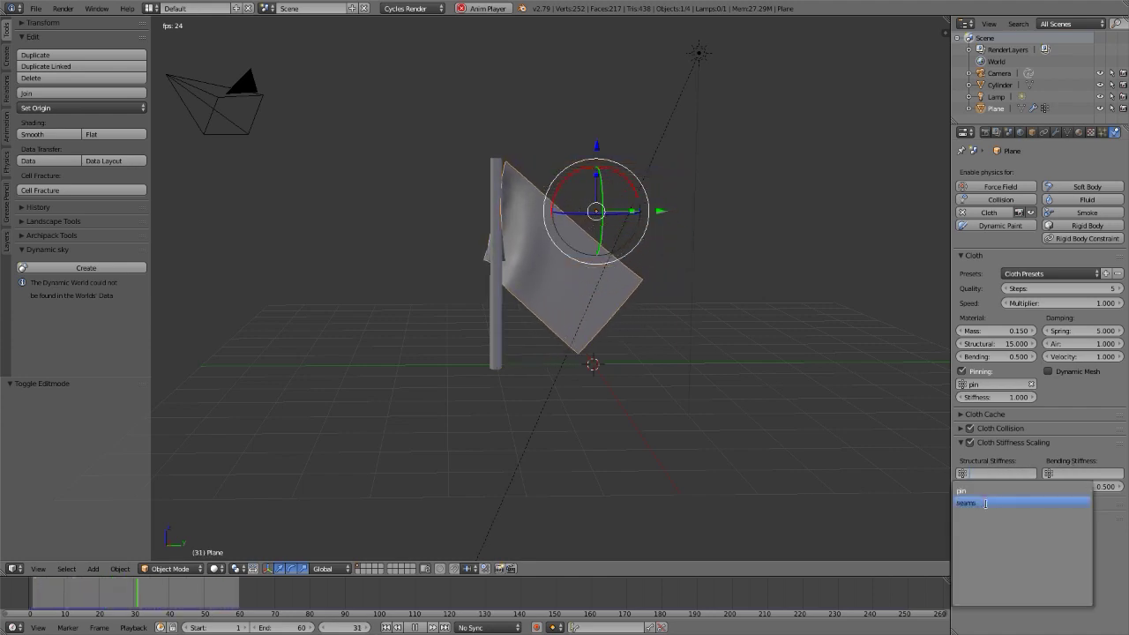
pyautogui.click(988, 506)
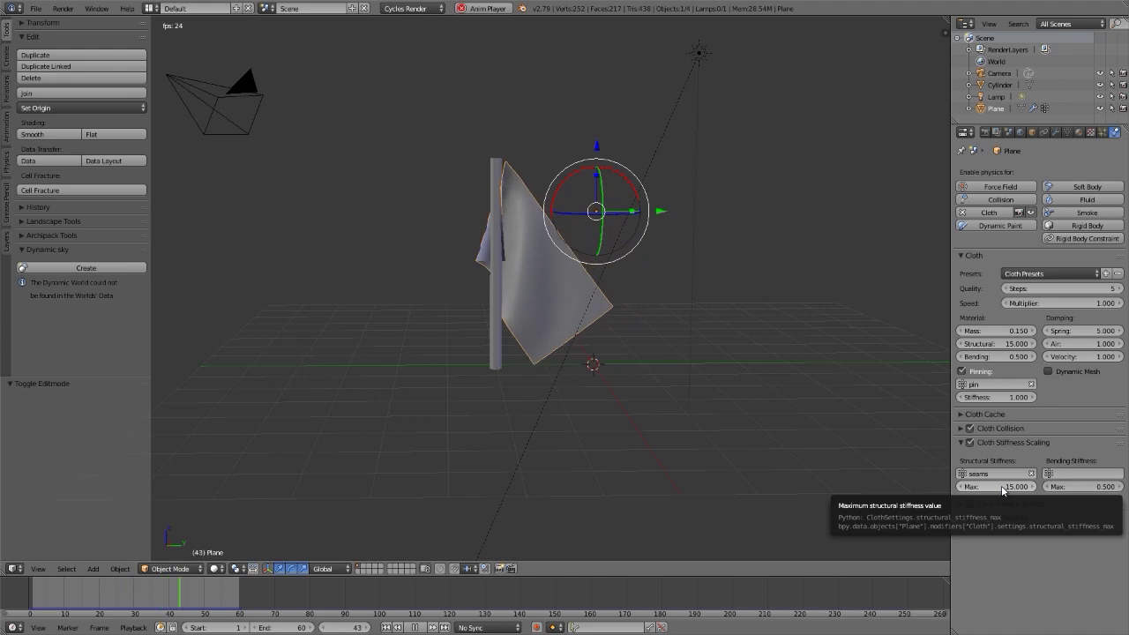
# Clear the structural stiffness group, use seams for bending stiffness instead, and set its maximum to 40
pyautogui.click(1030, 474)
pyautogui.click(1071, 475)
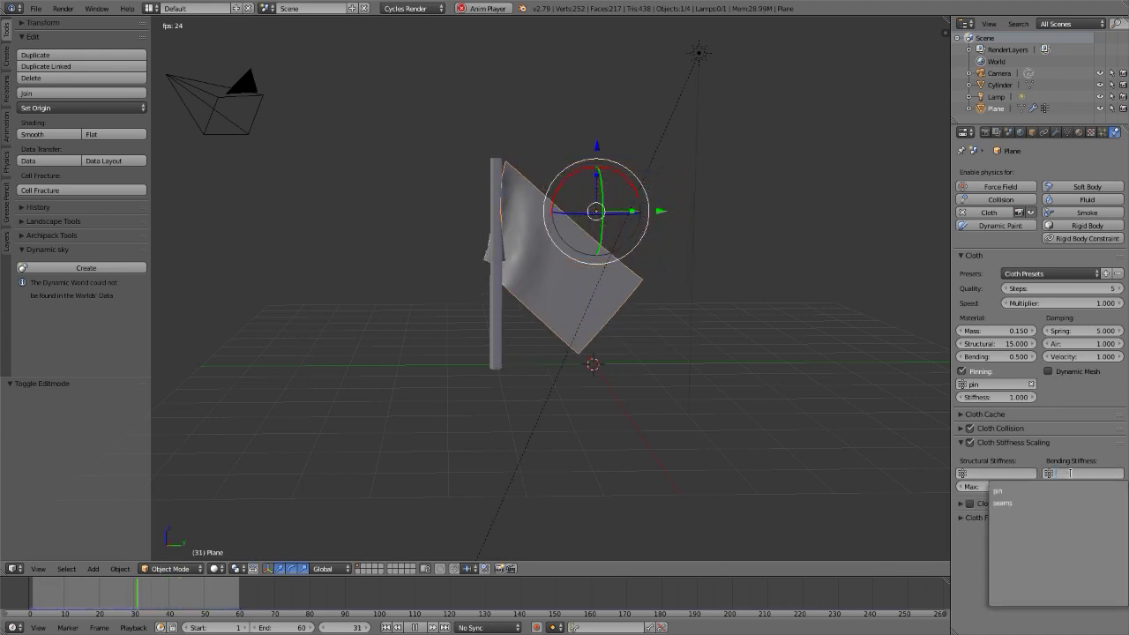
pyautogui.click(1056, 501)
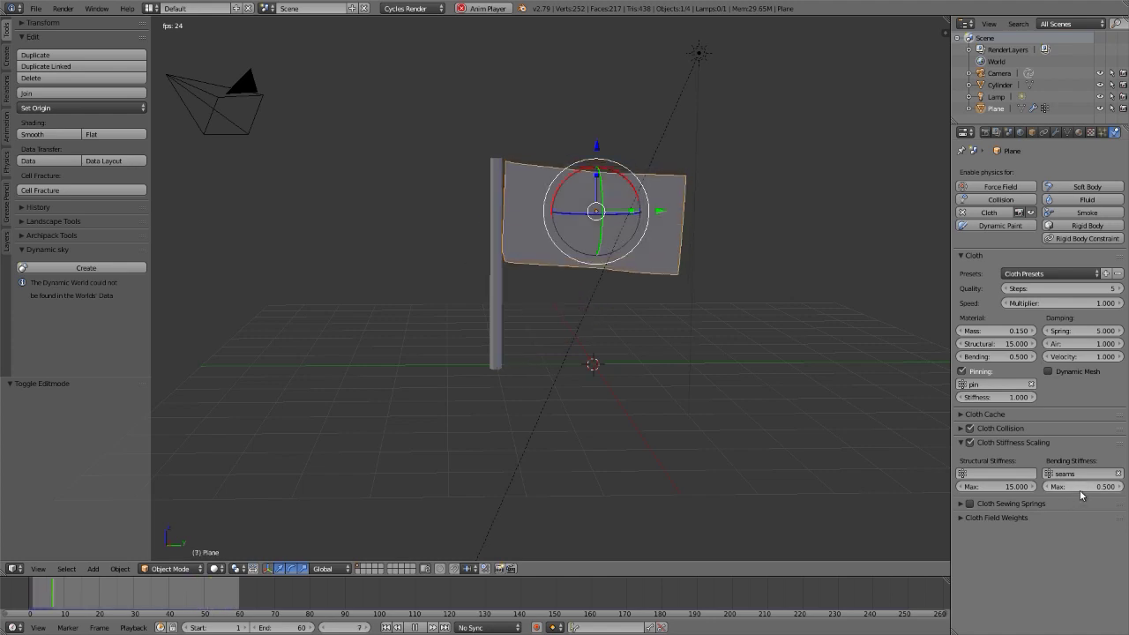
pyautogui.click(1077, 487)
pyautogui.write('40')
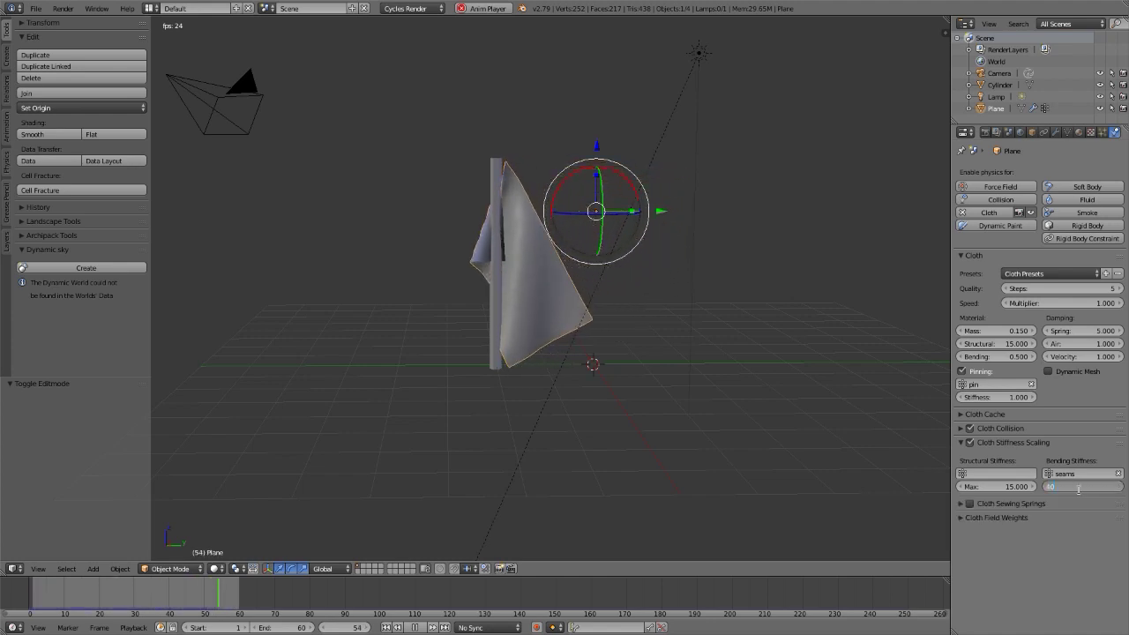
pyautogui.press('Return')
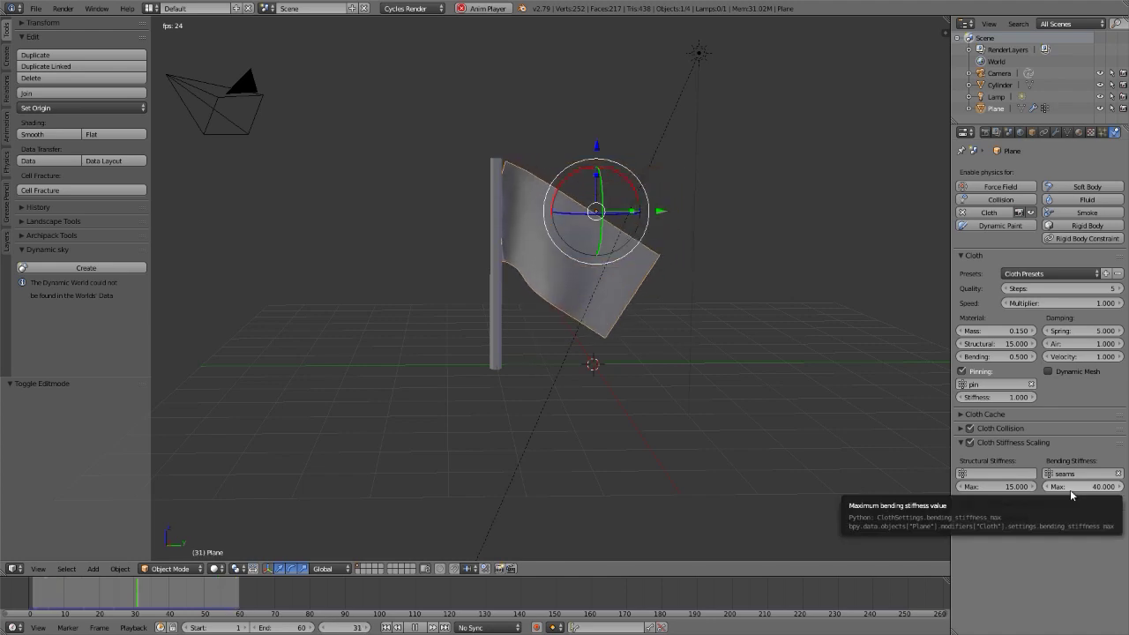
# Raise the maximum bending stiffness for the seams group to 80
pyautogui.scroll(2, 579, 248)
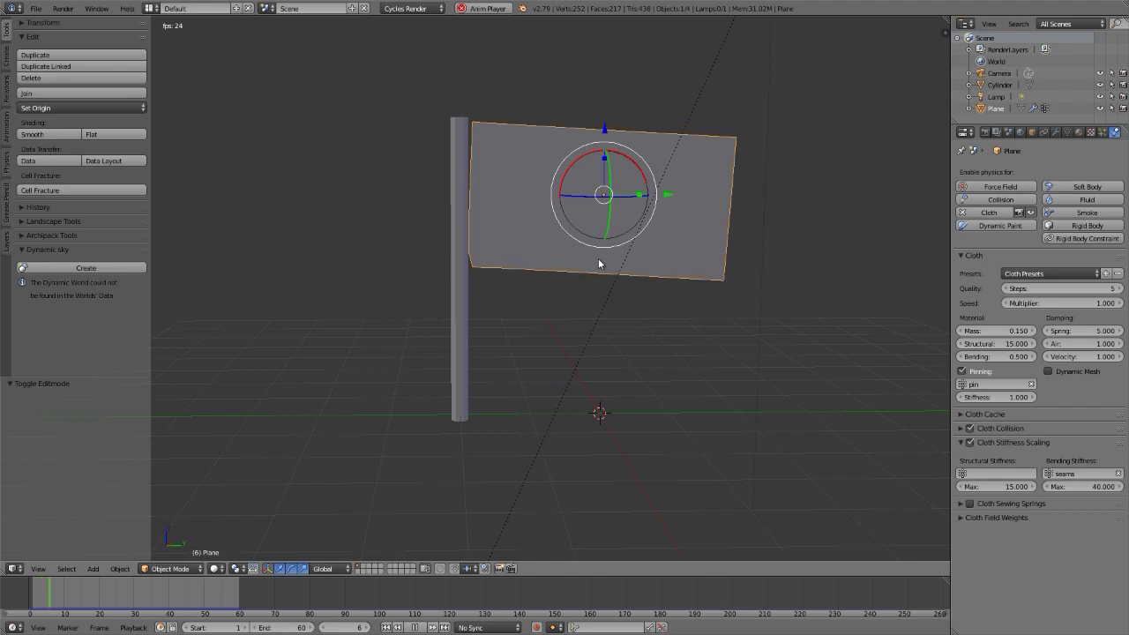
pyautogui.click(1083, 486)
pyautogui.press('BackSpace')
pyautogui.write('80')
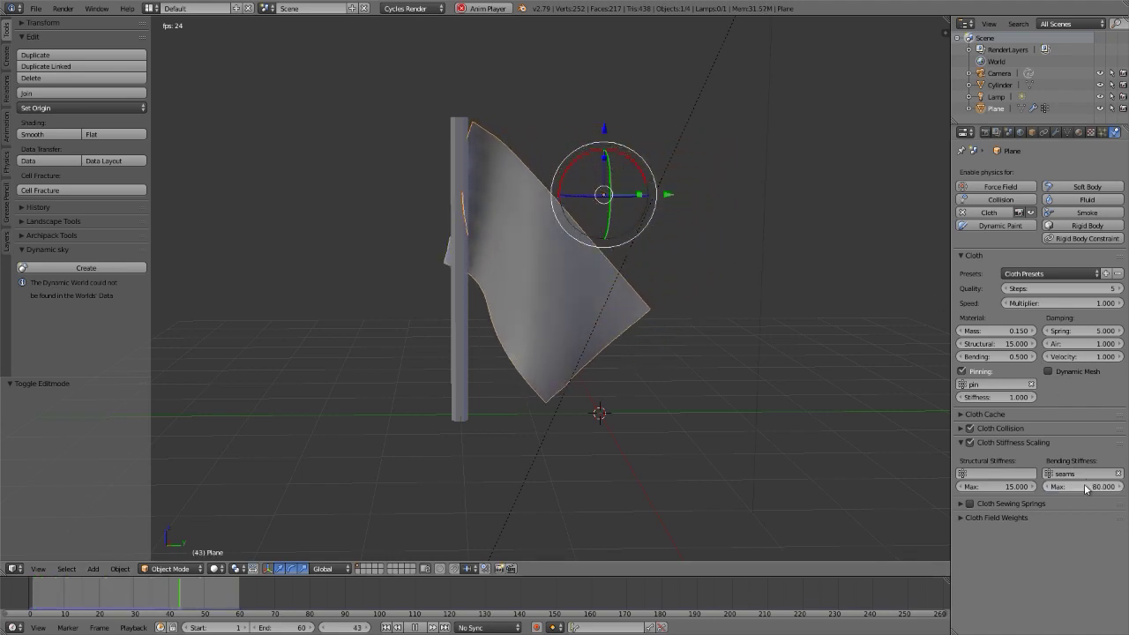
pyautogui.press('Return')
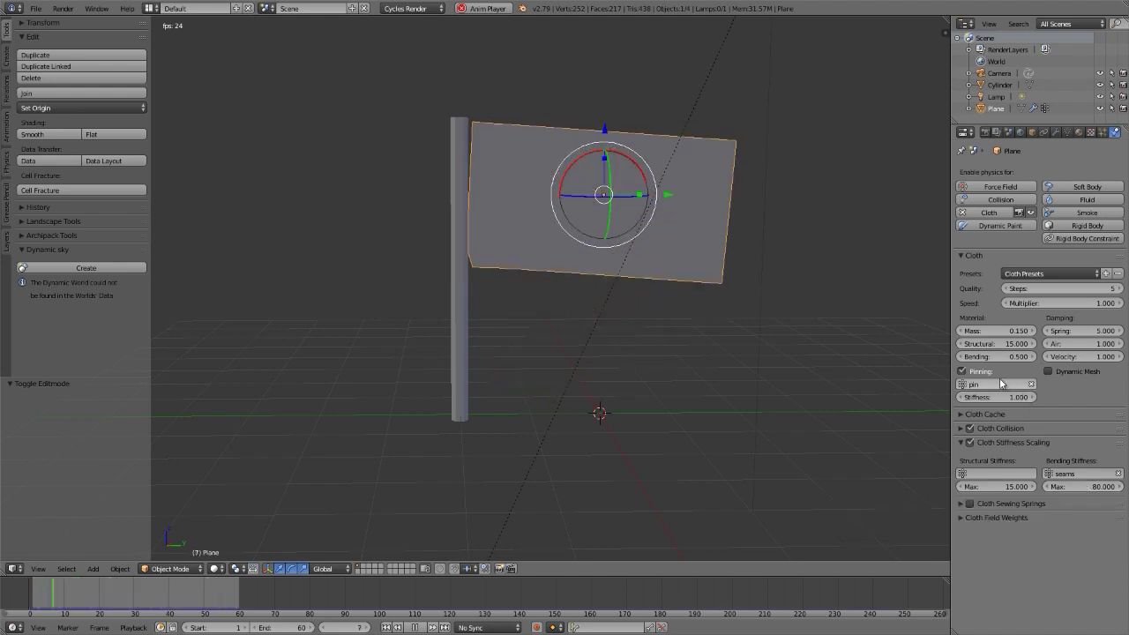
# Set the cloth material's mass back to 0.300
pyautogui.click(992, 331)
pyautogui.write('0.3')
pyautogui.press('Return')
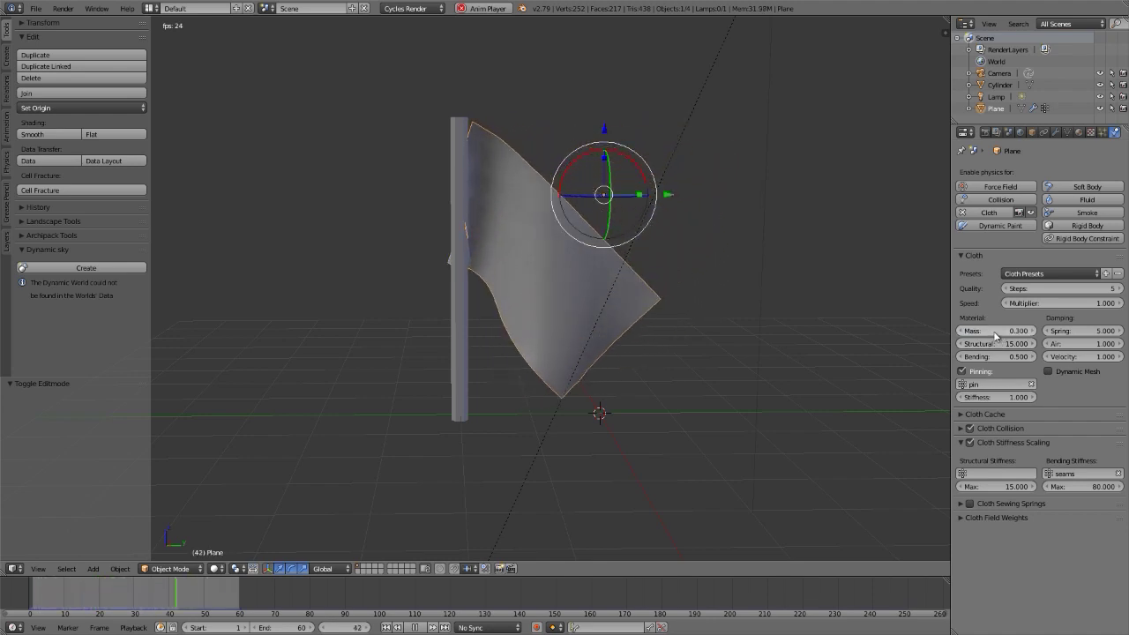
# Stop the playback, enter Edit Mode on the flag, and set the vertex weight for the seams group to 1.000
pyautogui.click(1067, 131)
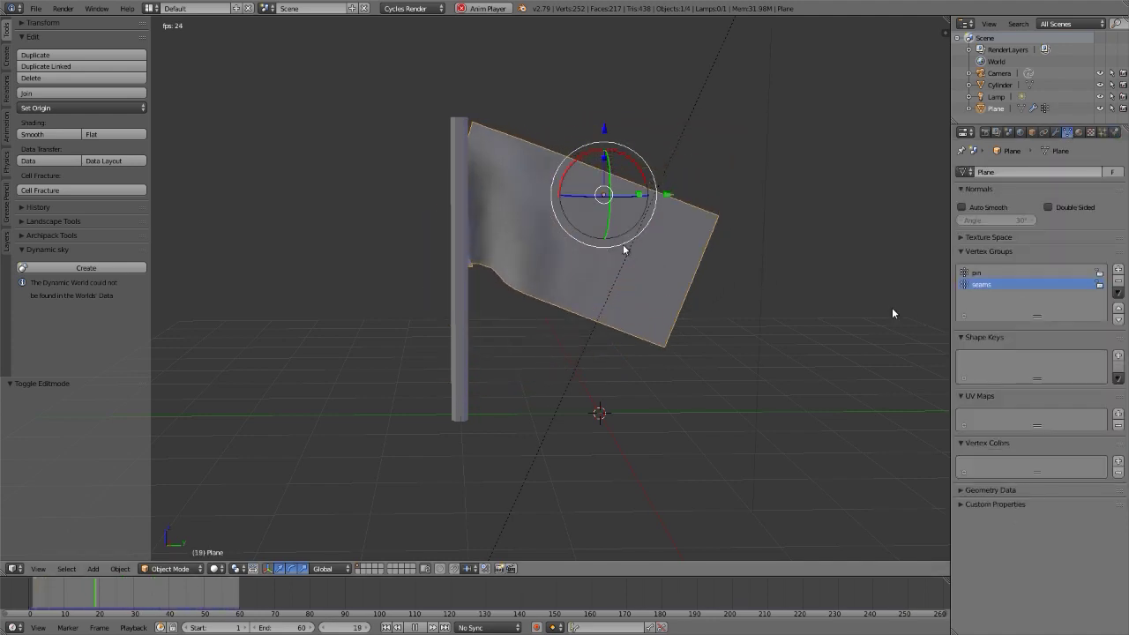
pyautogui.press('Escape')
pyautogui.press('Tab')
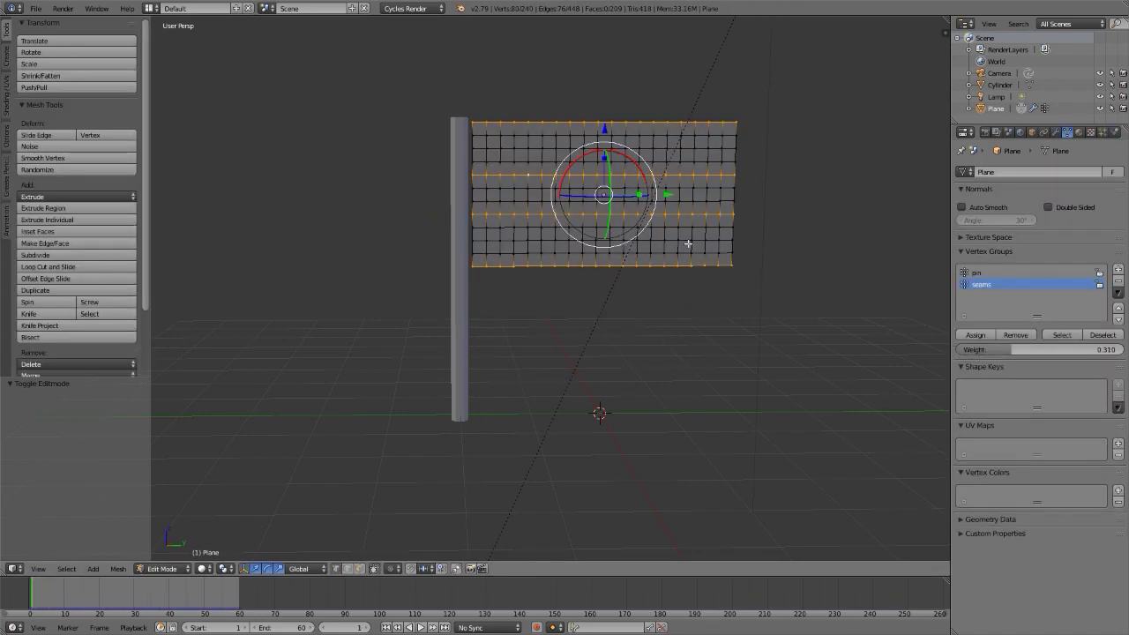
pyautogui.moveTo(1009, 349); pyautogui.dragTo(1106, 349)
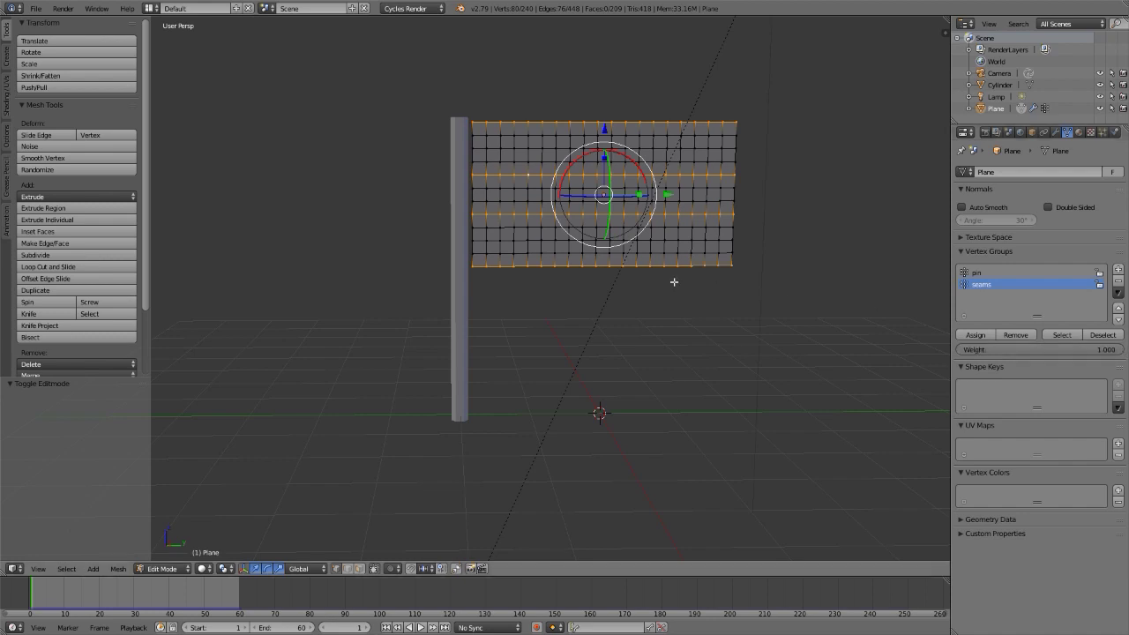
# Display the flag in Weight Paint mode and compare the weights of the pin and seams vertex groups
pyautogui.press('Tab')
pyautogui.hotkey('ctrl', 'Tab')
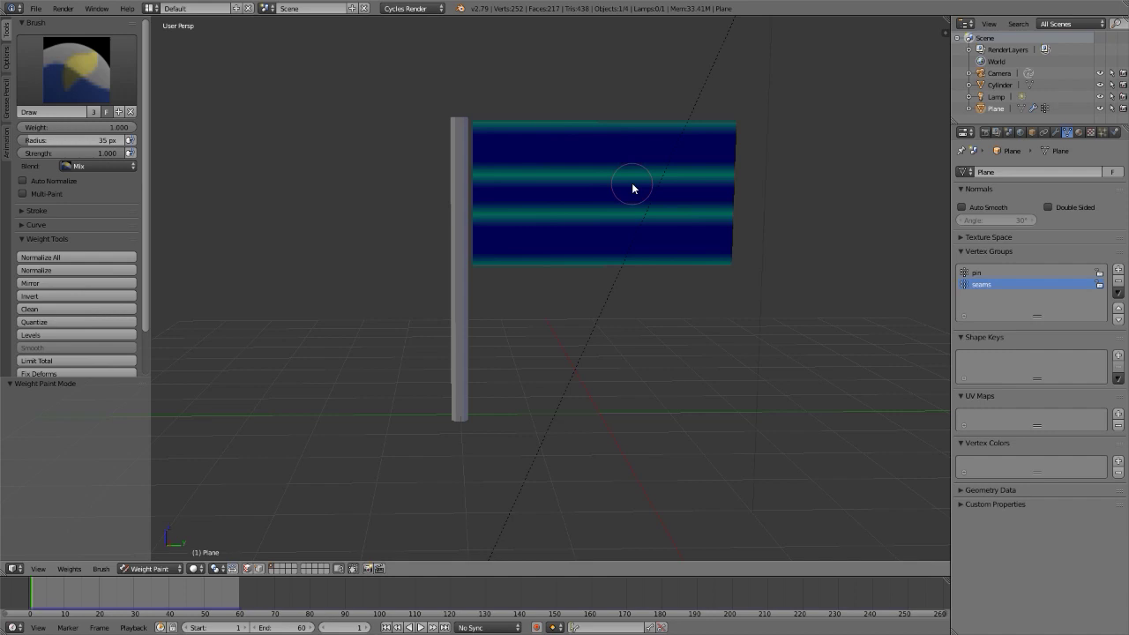
pyautogui.click(983, 272)
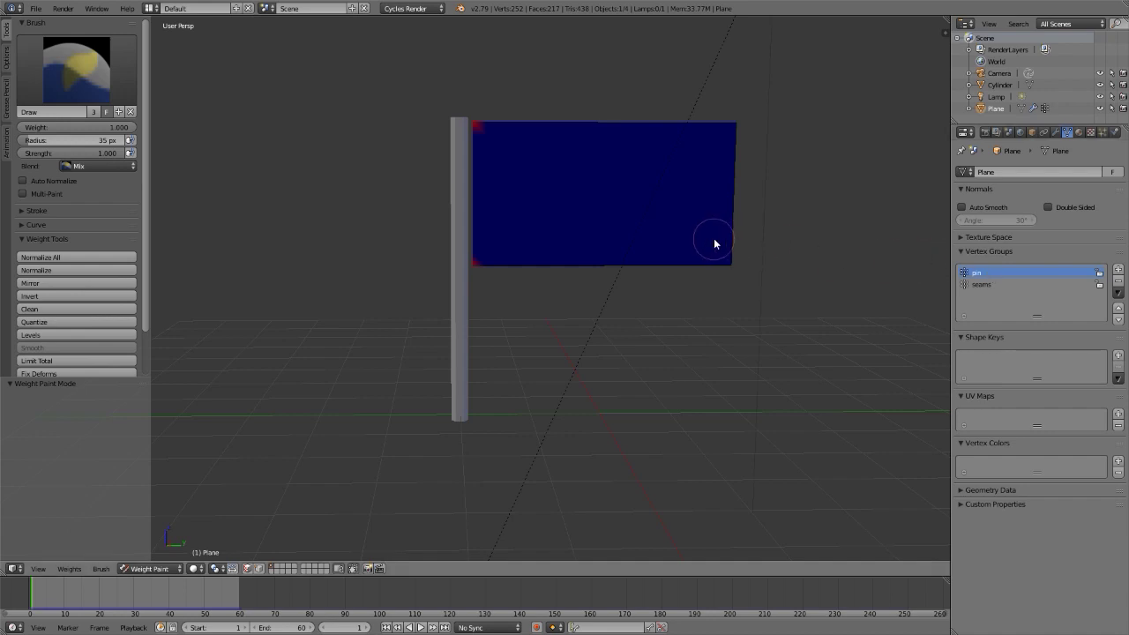
pyautogui.click(982, 284)
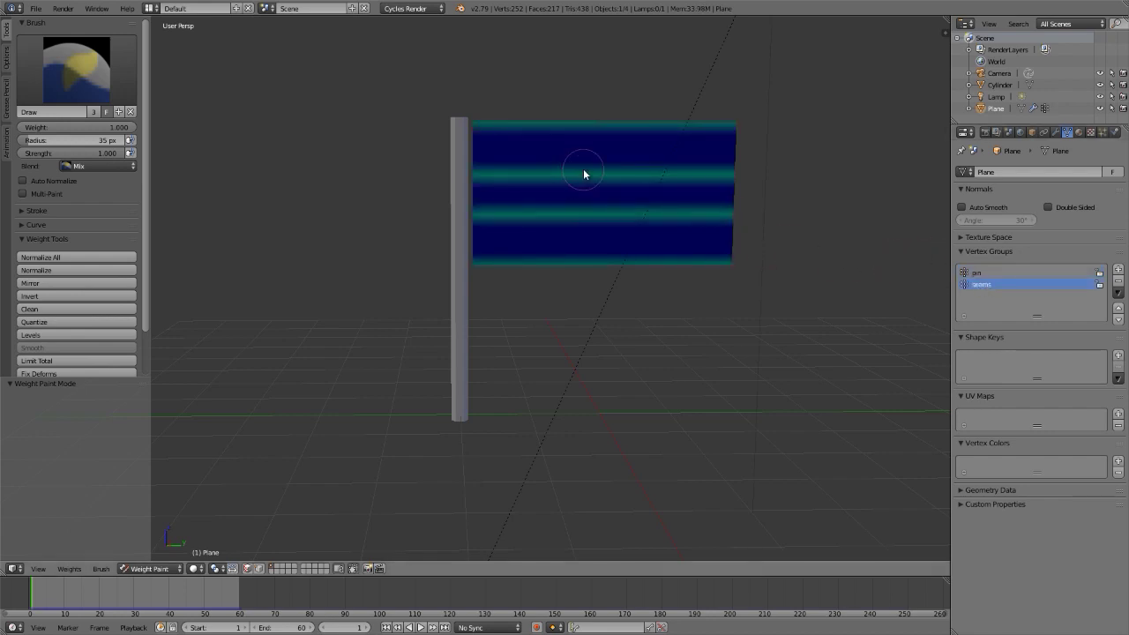
# Return to Edit Mode and assign the selected loops to the seams group with weight 1.000
pyautogui.hotkey('ctrl', 'Tab')
pyautogui.press('Tab')
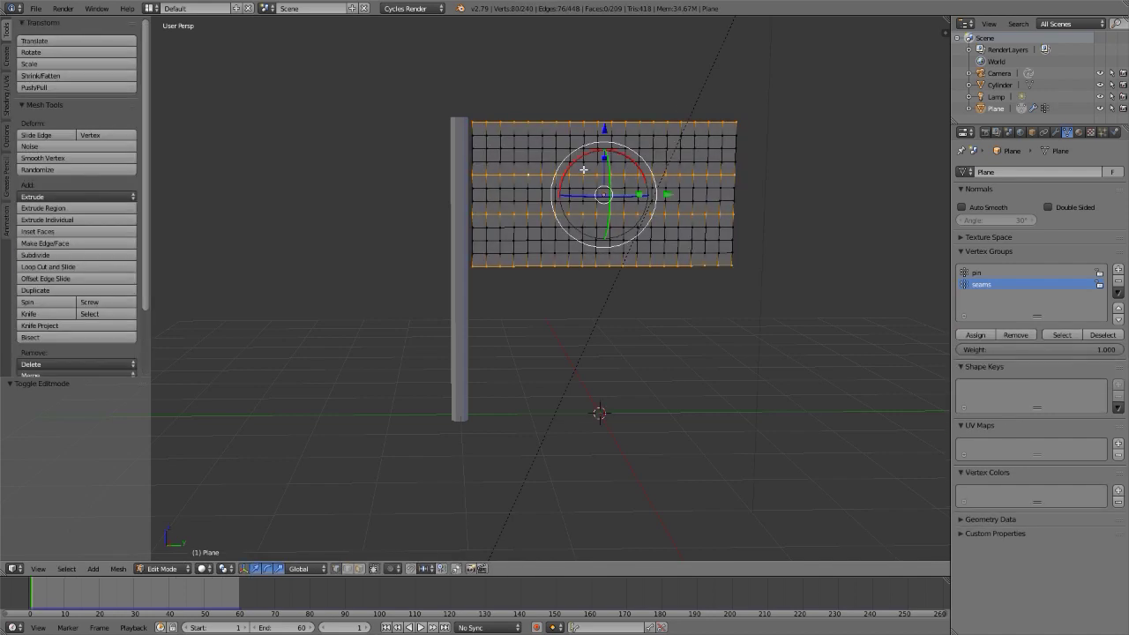
pyautogui.click(975, 335)
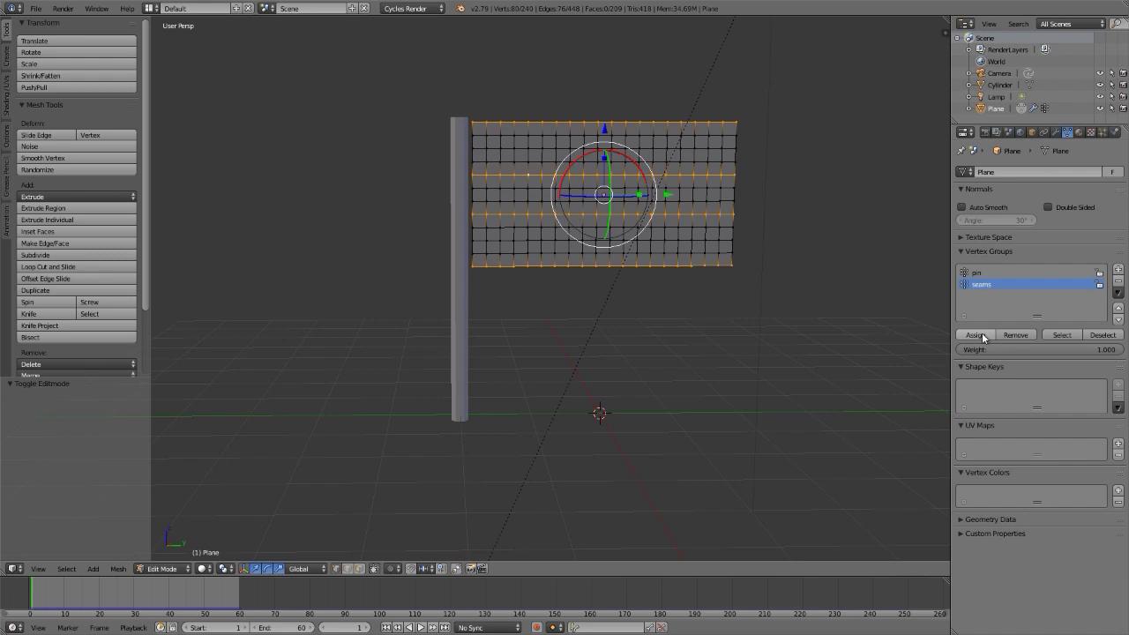
# Check the seams group's weights on the flag in Weight Paint mode and return to Object Mode
pyautogui.press('Tab')
pyautogui.hotkey('ctrl', 'Tab')
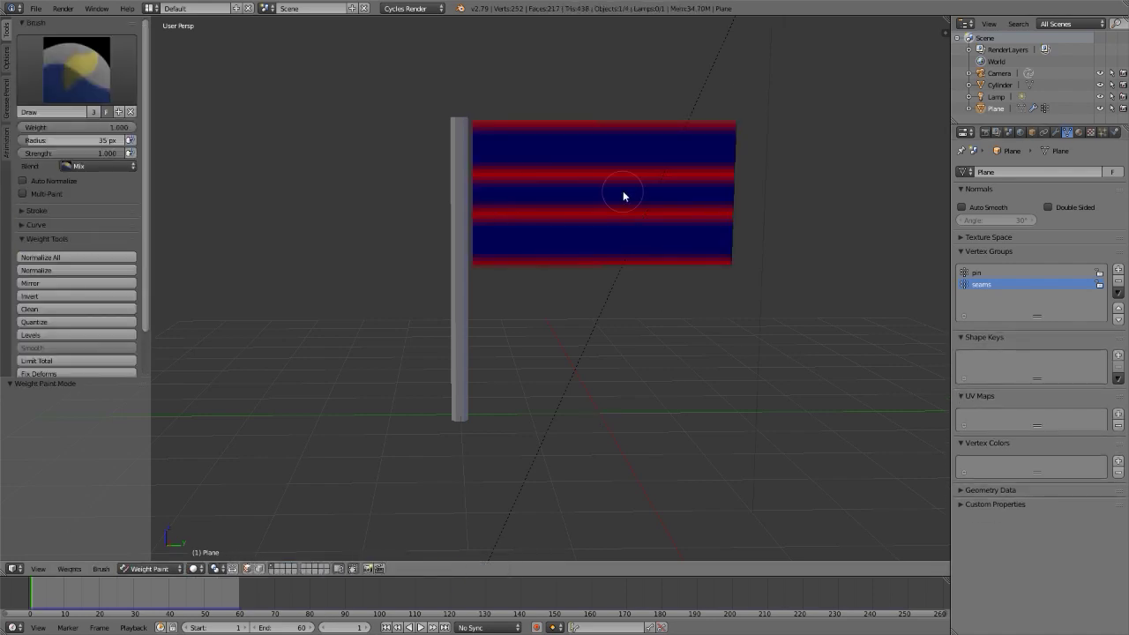
pyautogui.hotkey('ctrl', 'Tab')
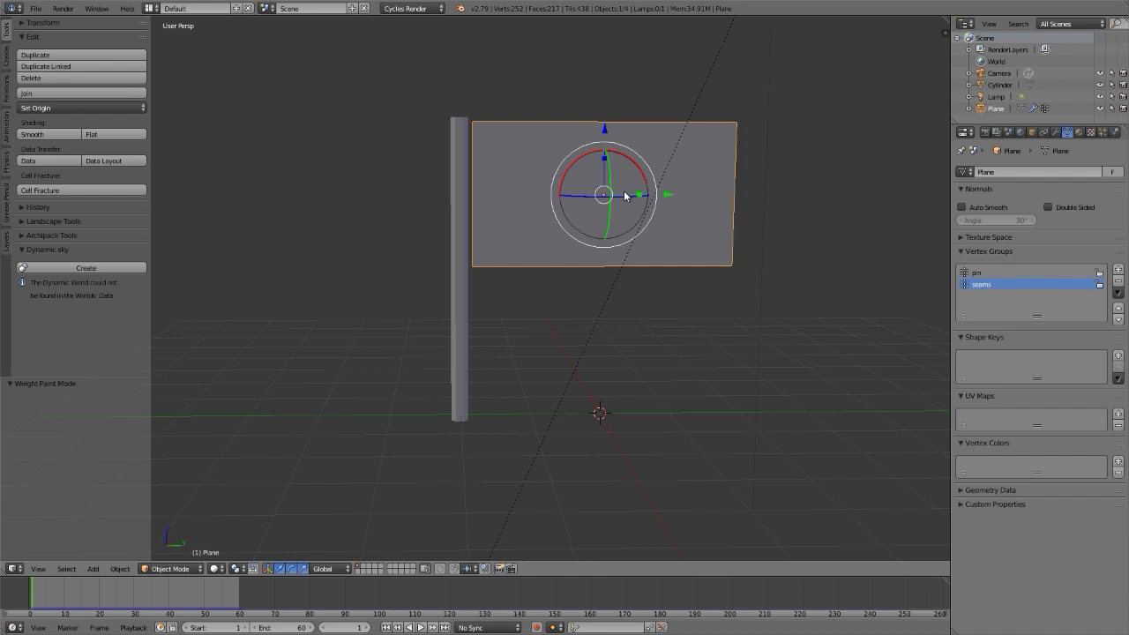
# Play the cloth simulation, watch the stiffened flag fall from several angles, and stop the playback
pyautogui.hotkey('alt', 'a')
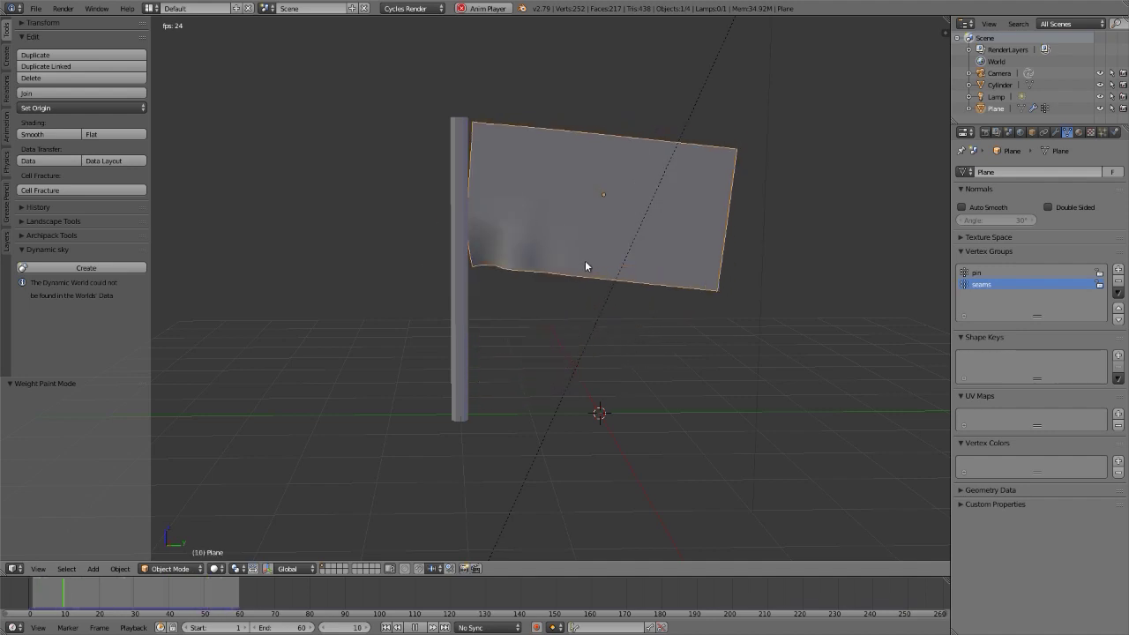
pyautogui.moveTo(618, 235); pyautogui.dragTo(537, 255, button='middle')
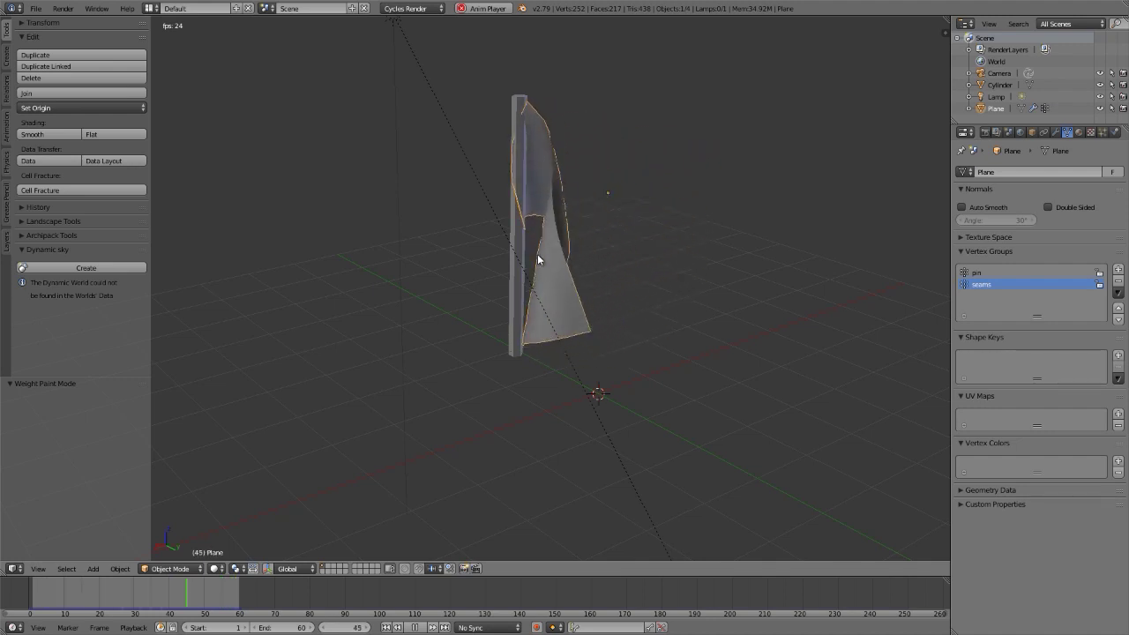
pyautogui.moveTo(537, 257); pyautogui.dragTo(604, 243, button='middle')
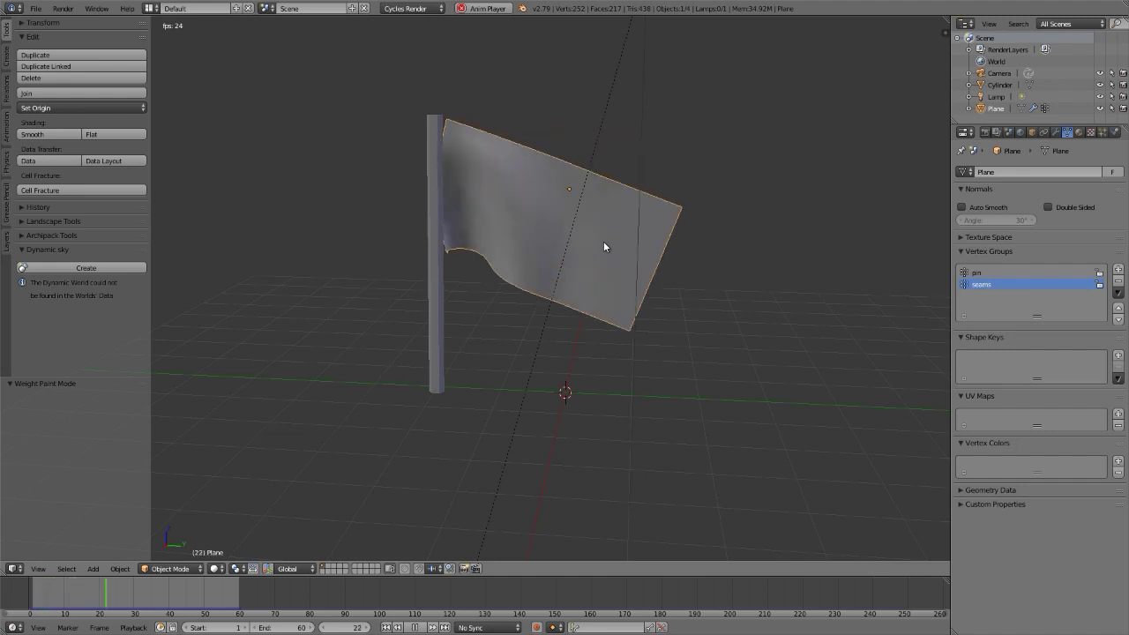
pyautogui.press('Escape')
# Enter Edit Mode on the flag and redefine the seams group as the outer border, dropping the two inner horizontal loops
pyautogui.hotkey('ctrl', 'Tab')
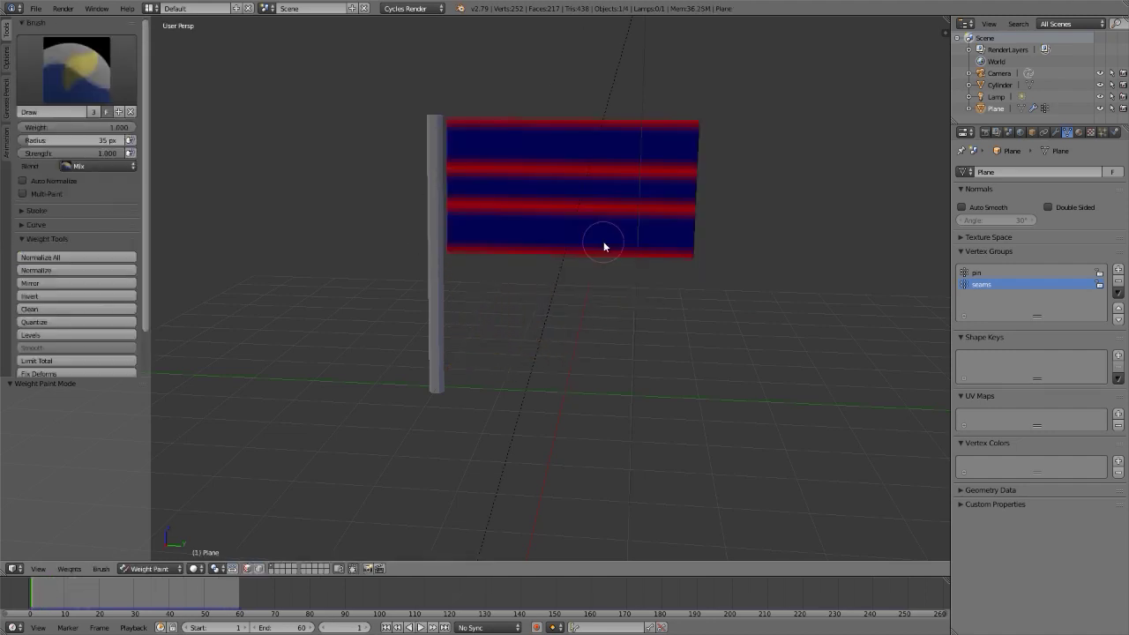
pyautogui.press('Tab')
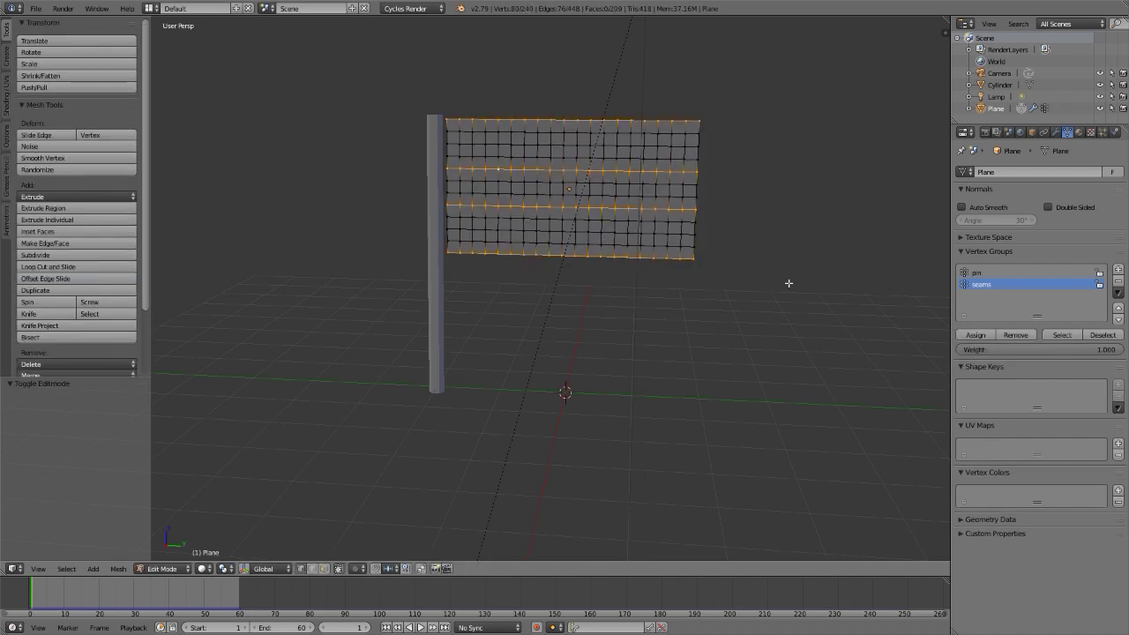
pyautogui.keyDown('alt'); pyautogui.rightClick(611, 209); pyautogui.keyUp('alt')
pyautogui.keyDown('alt'); pyautogui.keyDown('shift'); pyautogui.rightClick(614, 170); pyautogui.keyUp('shift'); pyautogui.keyUp('alt')
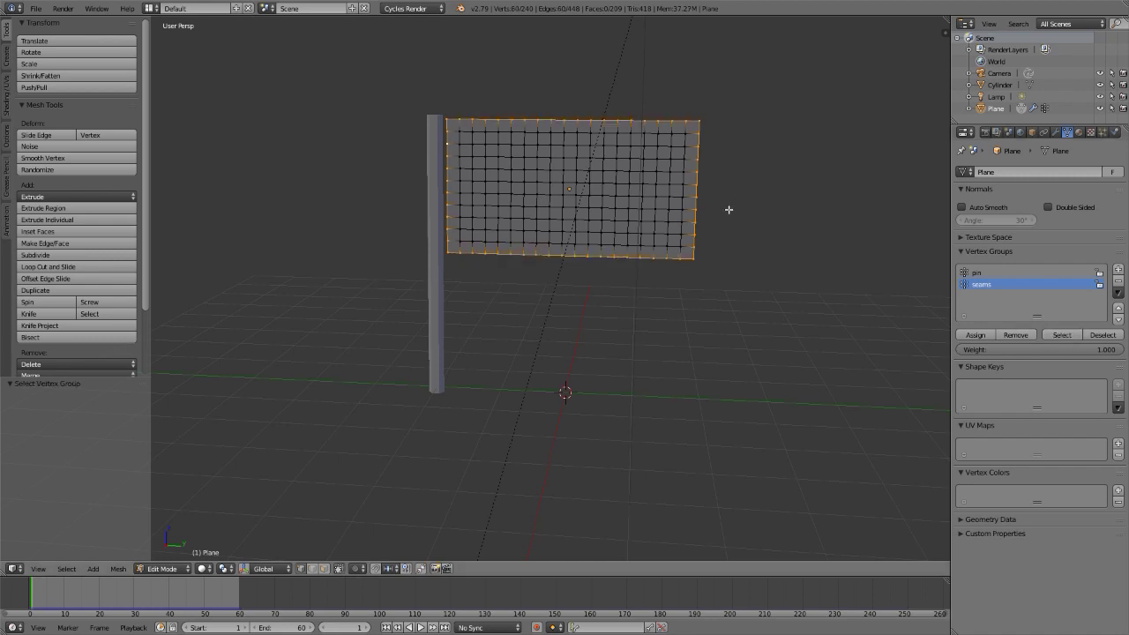
# Play the simulation in Object Mode to examine how the flag drapes with only its border stiffened
pyautogui.press('Tab')
pyautogui.hotkey('alt', 'a')
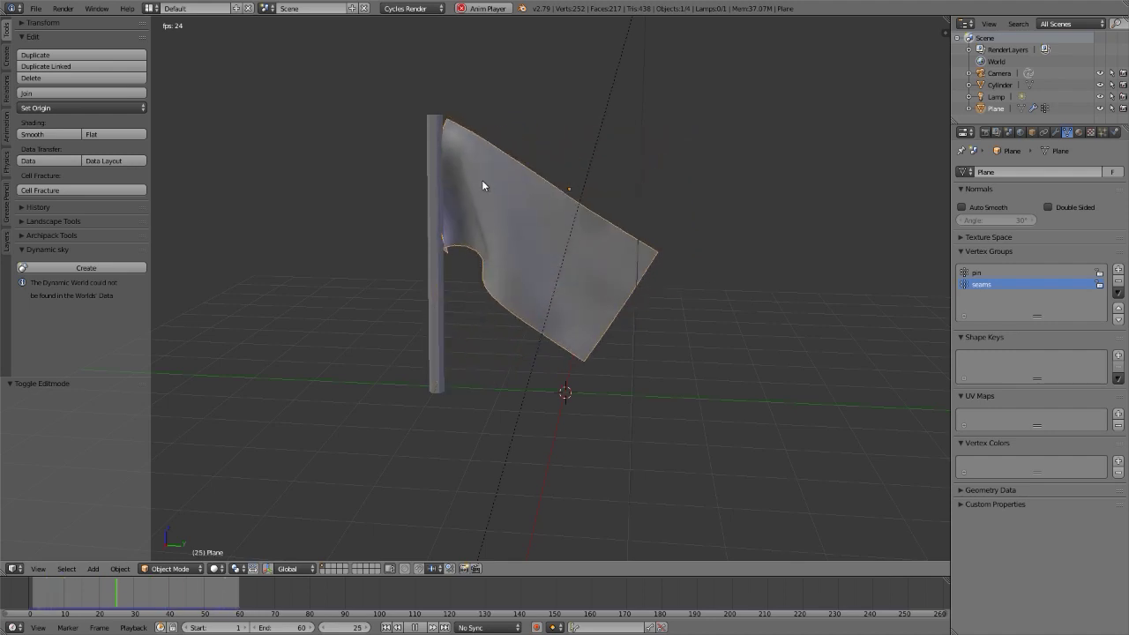
pyautogui.moveTo(472, 206); pyautogui.dragTo(497, 194, button='middle')
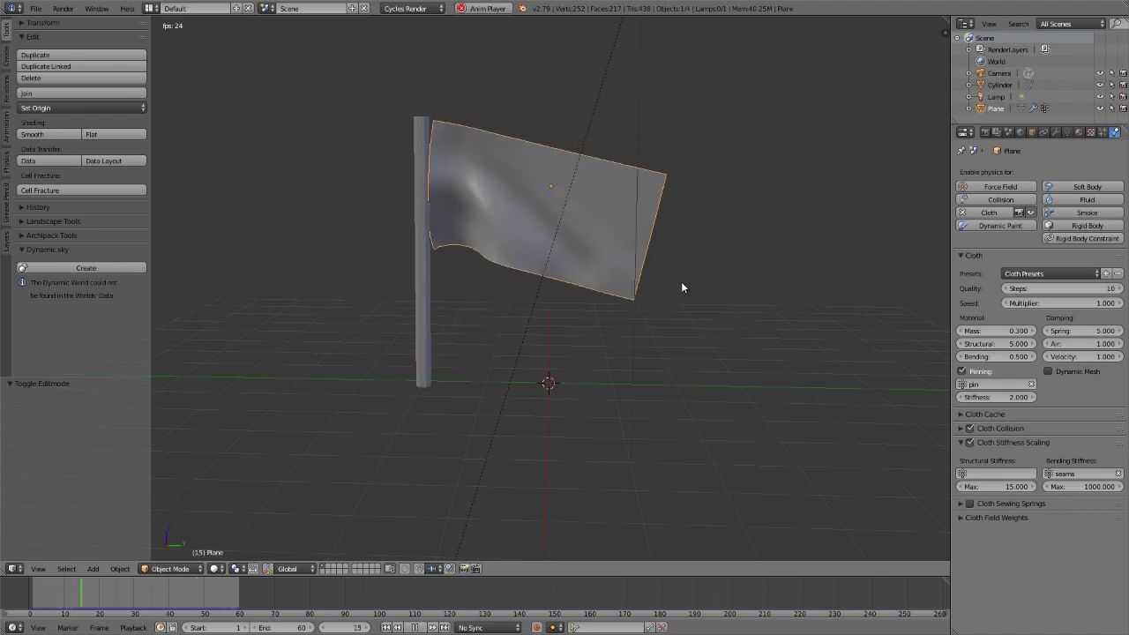
# Set the timeline's end frame to 250, stop the playback, and return to the first frame
pyautogui.doubleClick(265, 626)
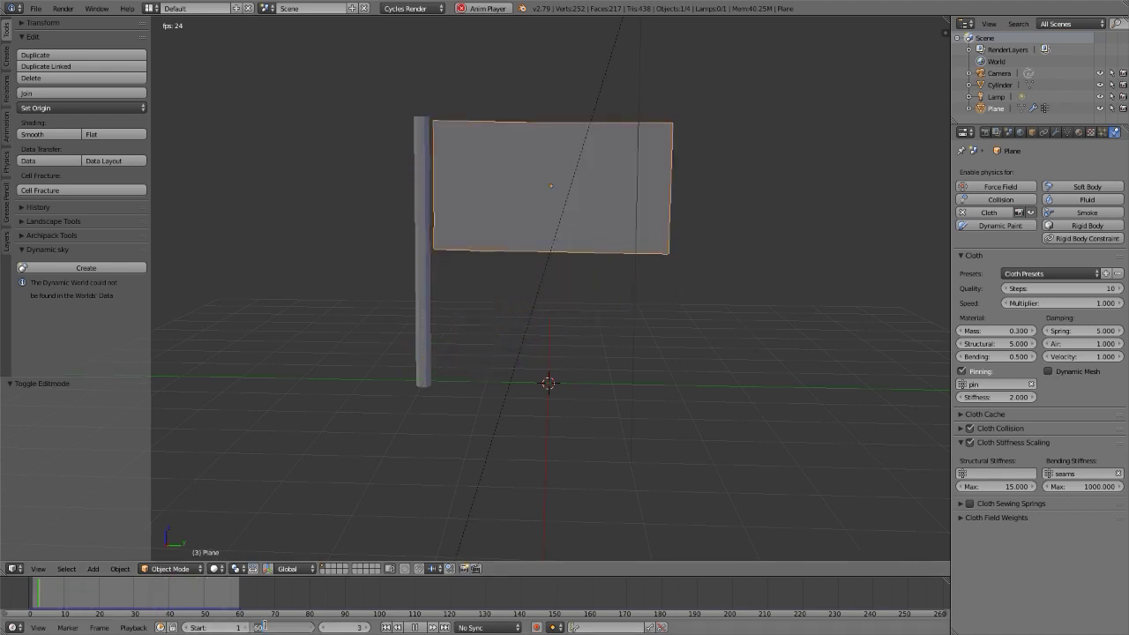
pyautogui.write('250')
pyautogui.press('Return')
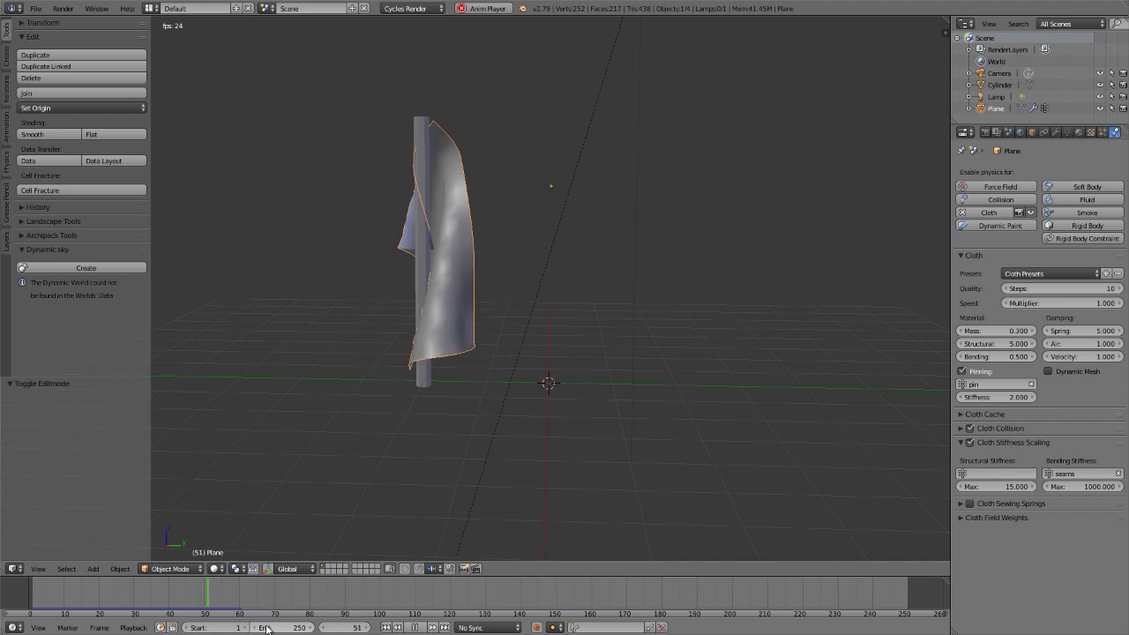
pyautogui.hotkey('ctrl', 'Left')
pyautogui.hotkey('ctrl', 'Right')
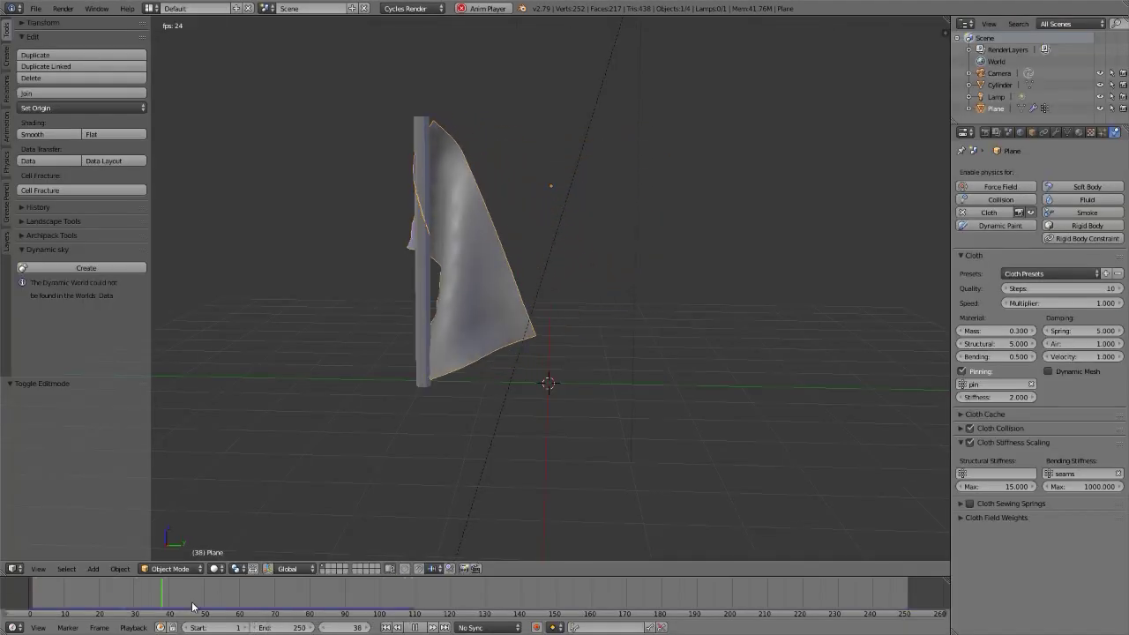
pyautogui.hotkey('alt', 'a')
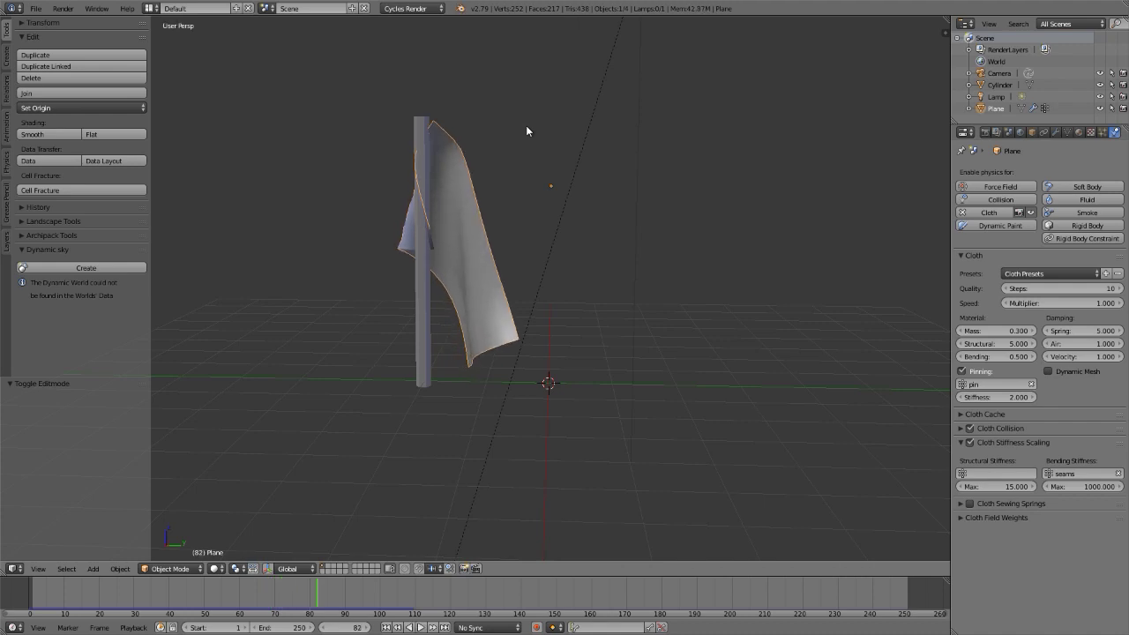
pyautogui.hotkey('shift', 'Left')
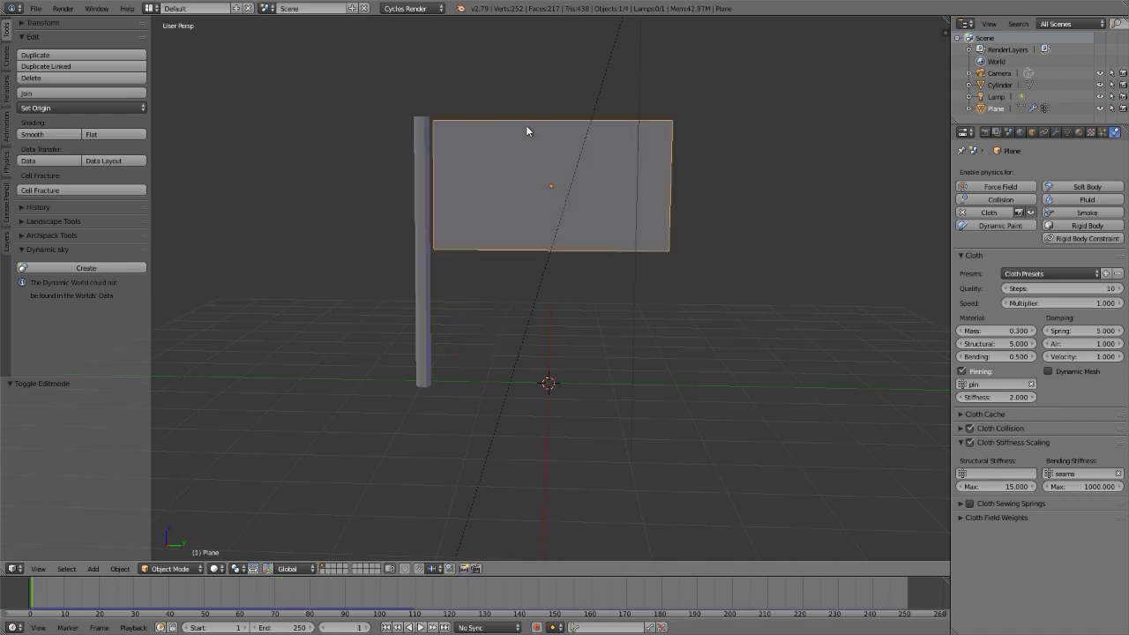
# Parent the flag to the cylinder pole with the Object parent type
pyautogui.keyDown('shift'); pyautogui.rightClick(418, 147); pyautogui.keyUp('shift')
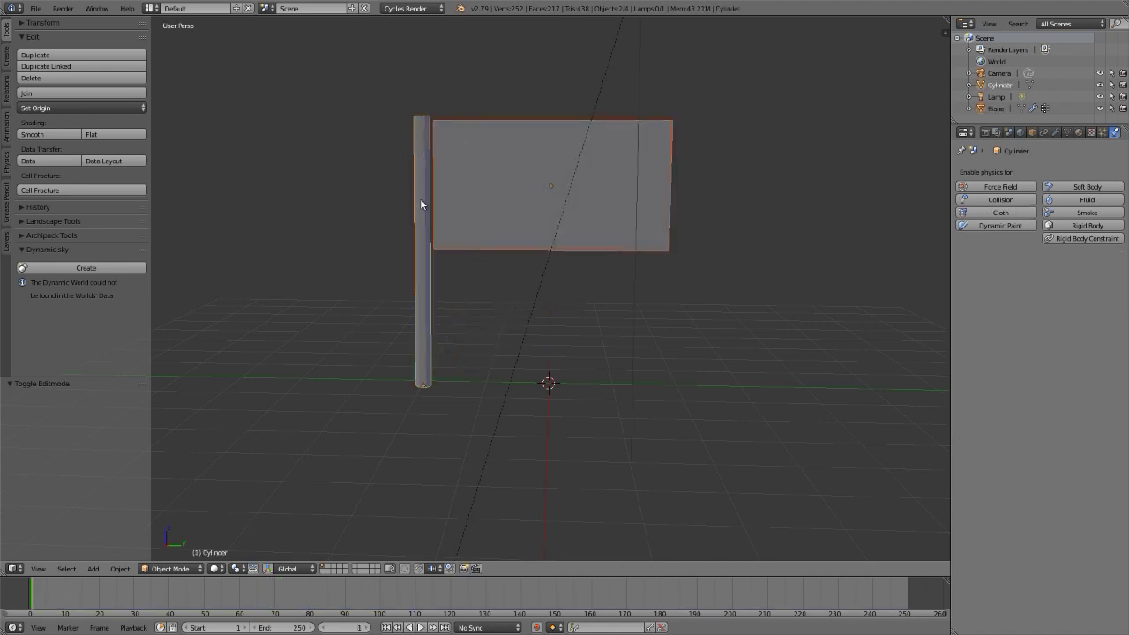
pyautogui.hotkey('ctrl', 'p')
pyautogui.click(429, 271)
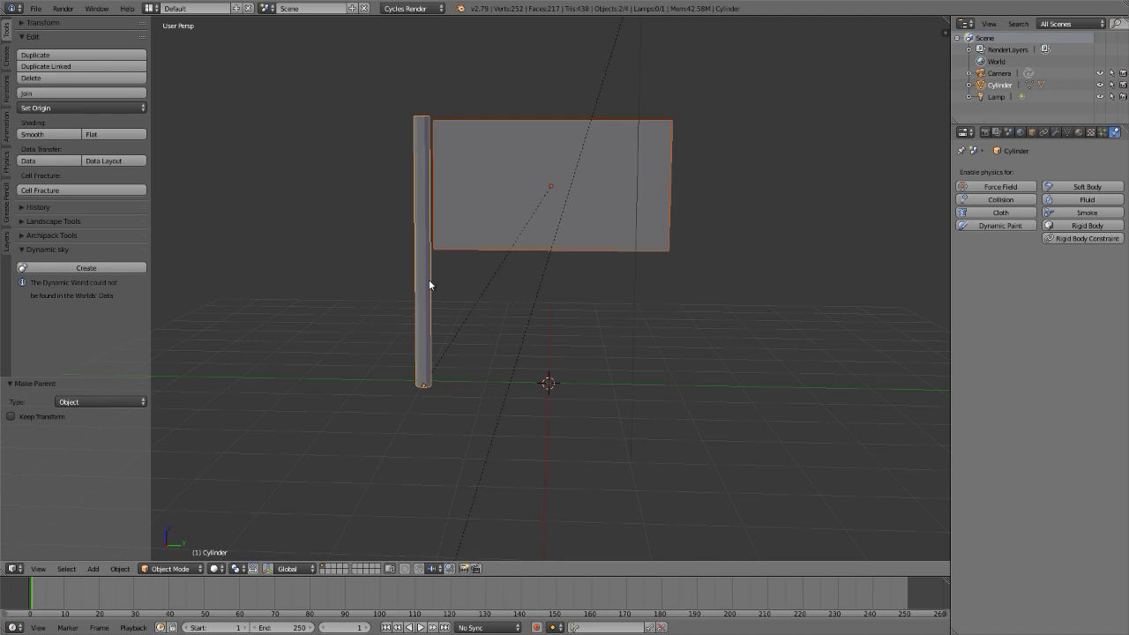
# Play the simulation while freely rotating the pole to test the flag's motion, and cancel the rotation
pyautogui.hotkey('alt', 'a')
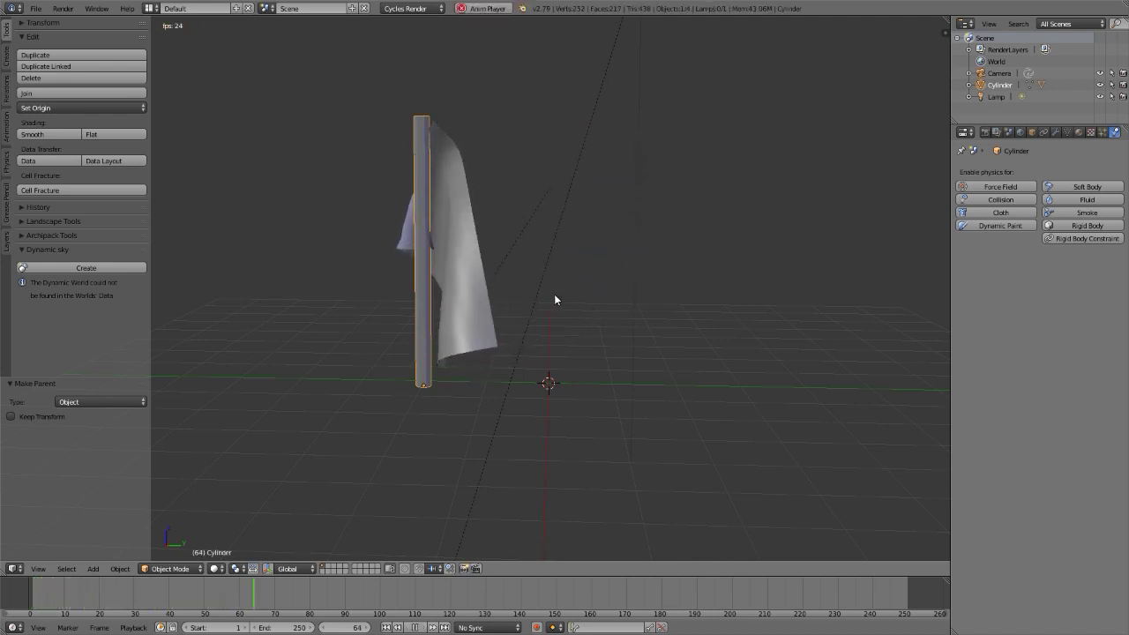
pyautogui.press('r')
pyautogui.press('r')
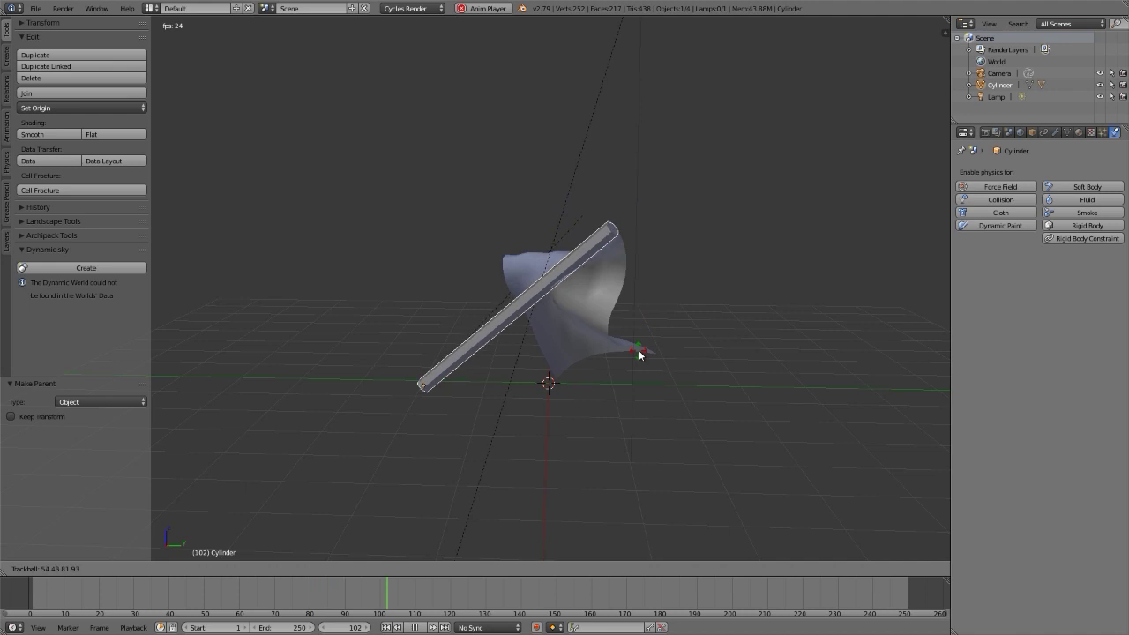
pyautogui.rightClick(614, 306)
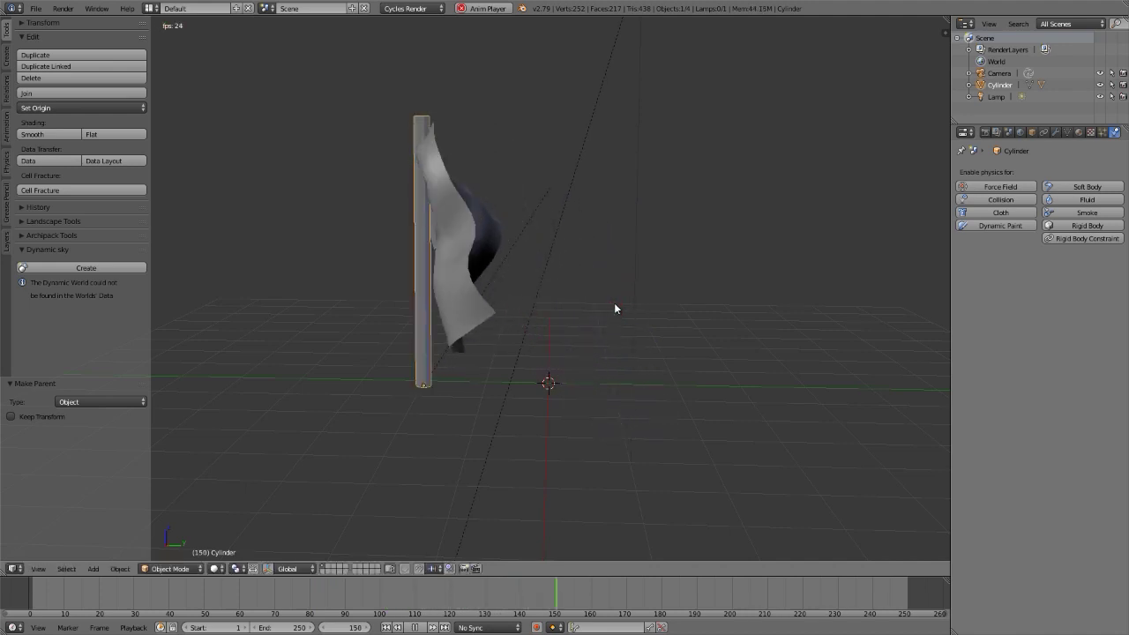
pyautogui.press('Escape')
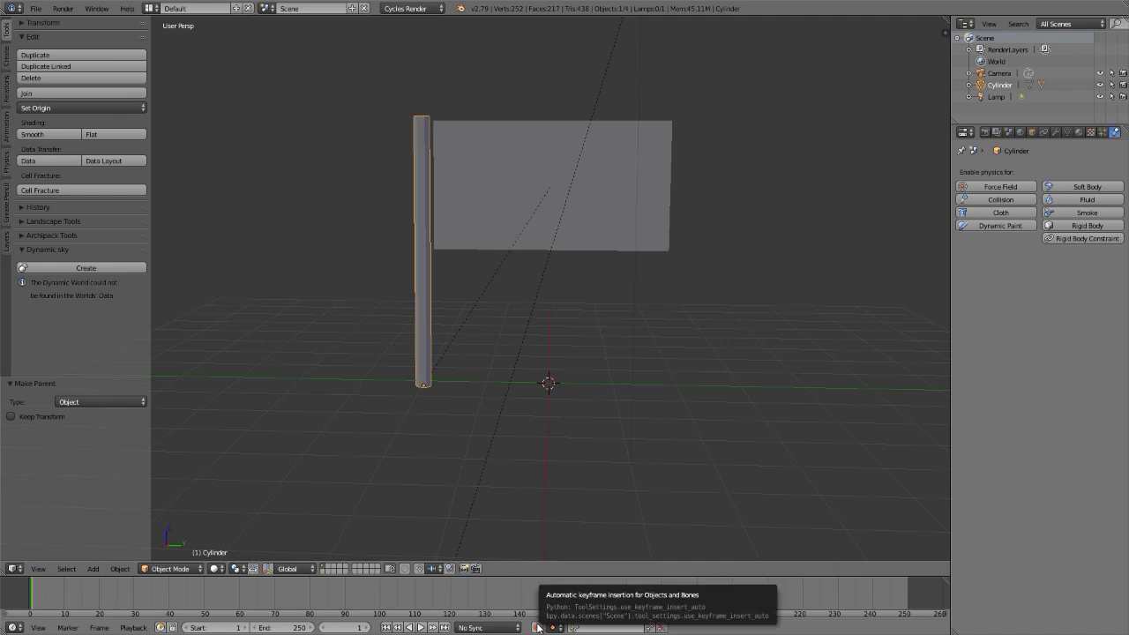
# Turn on automatic keyframe insertion and rotate the pole about -16.3° around the global X axis
pyautogui.click(538, 627)
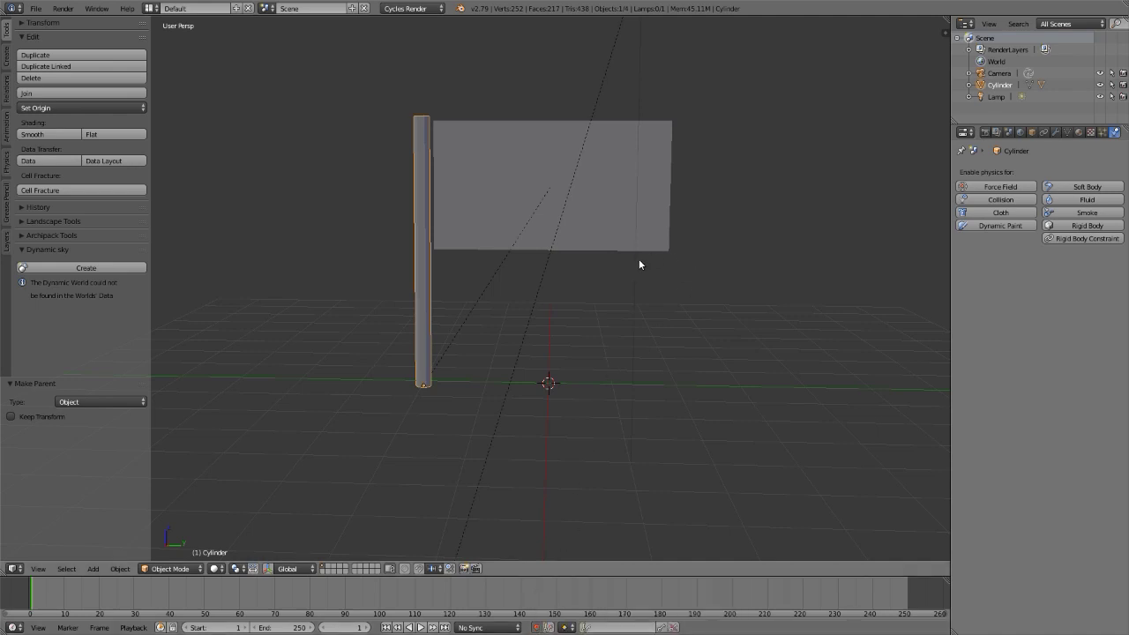
pyautogui.press('r')
pyautogui.press('x')
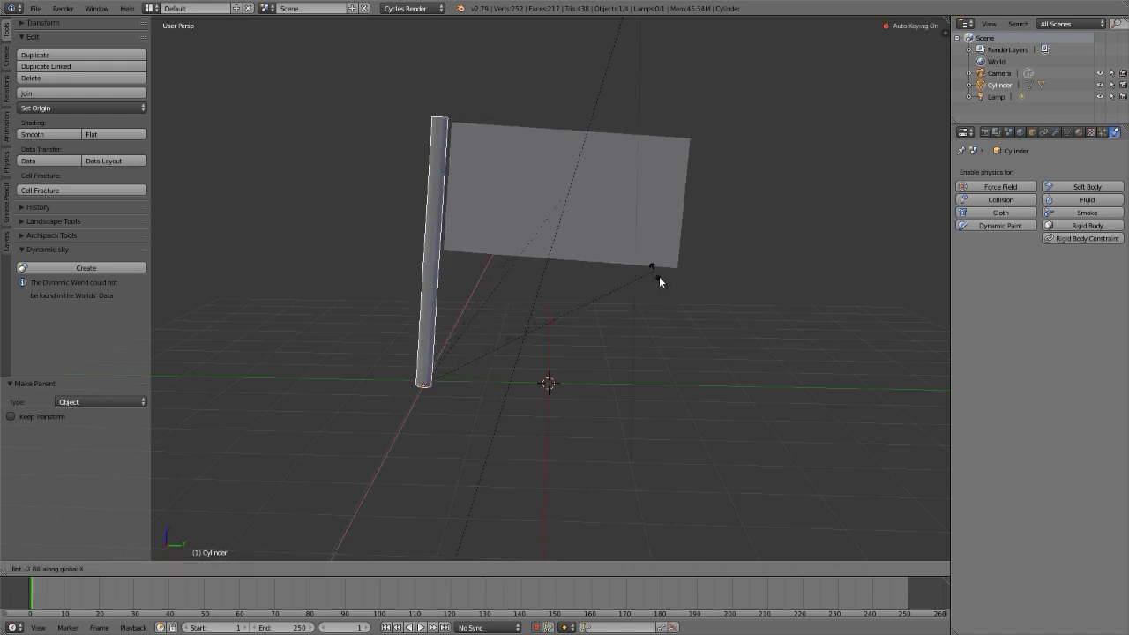
pyautogui.click(678, 323)
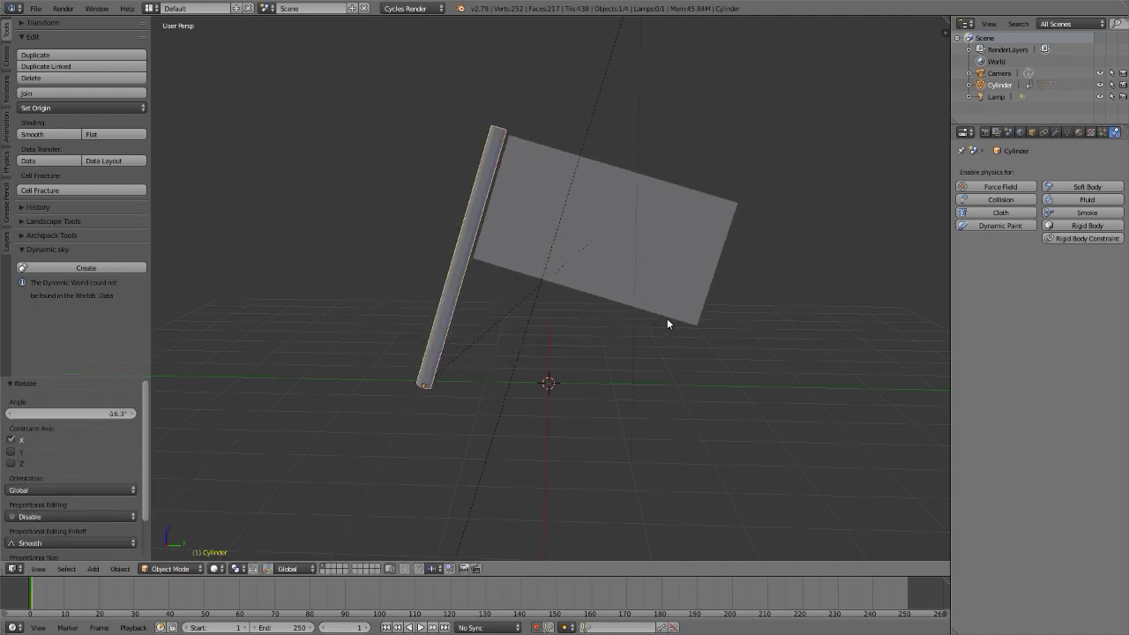
# Record the pole's swinging as keyframes by freely rotating it during playback, and review the waving flag
pyautogui.hotkey('alt', 'a')
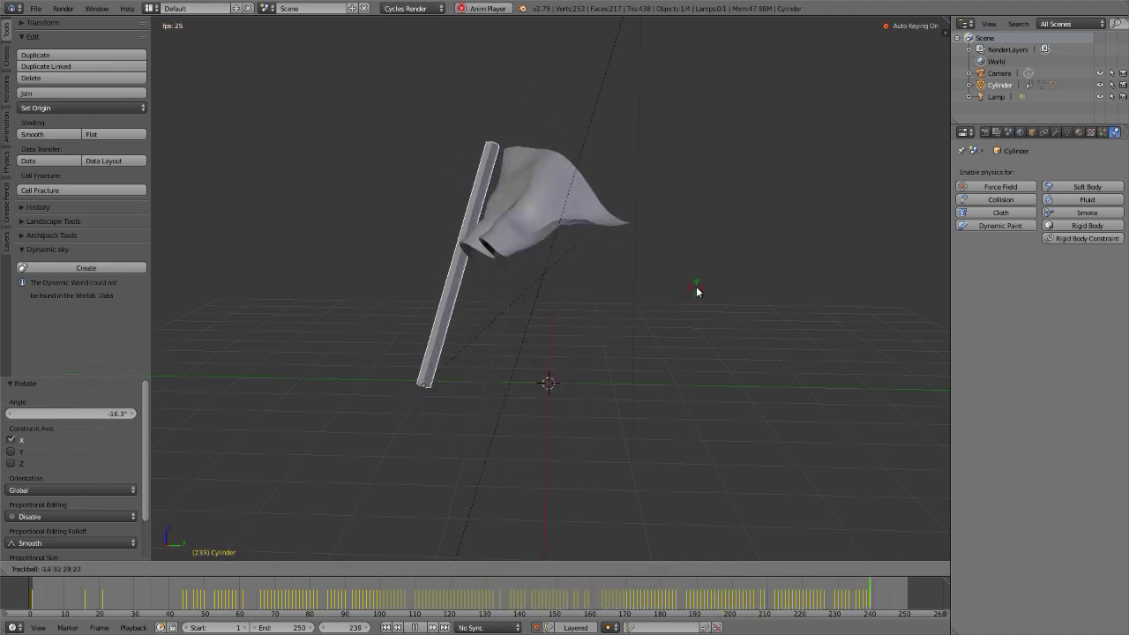
pyautogui.rightClick(679, 336)
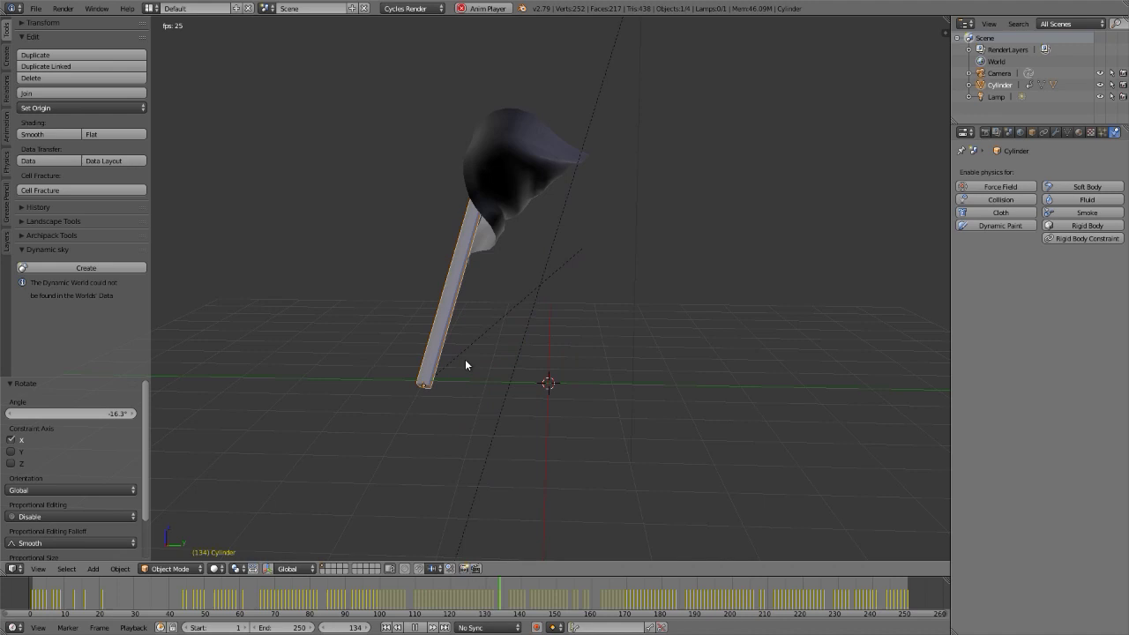
pyautogui.moveTo(450, 310); pyautogui.dragTo(815, 338, button='middle')
pyautogui.moveTo(568, 351); pyautogui.dragTo(730, 353, button='middle')
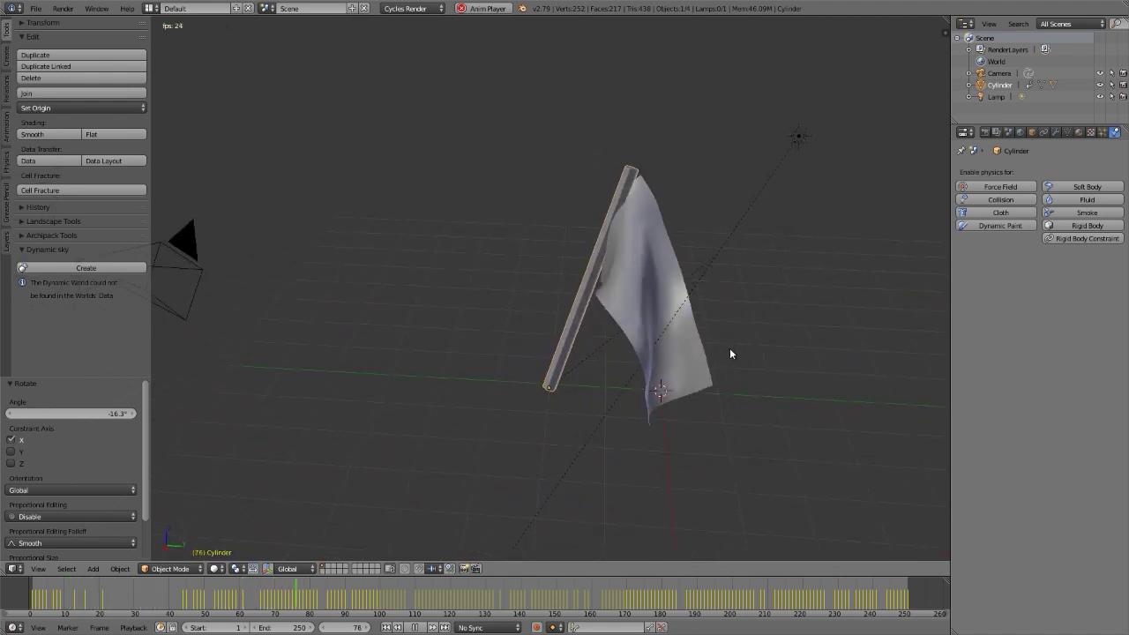
# Select the flag and set its cloth pinning stiffness to 3.000
pyautogui.rightClick(652, 309)
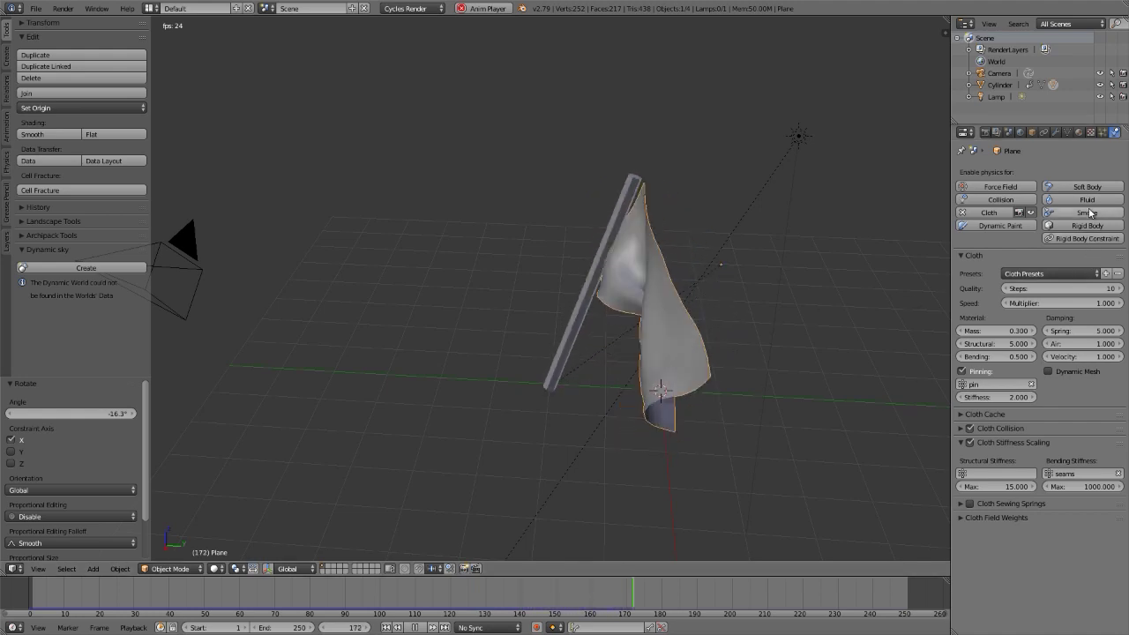
pyautogui.click(994, 397)
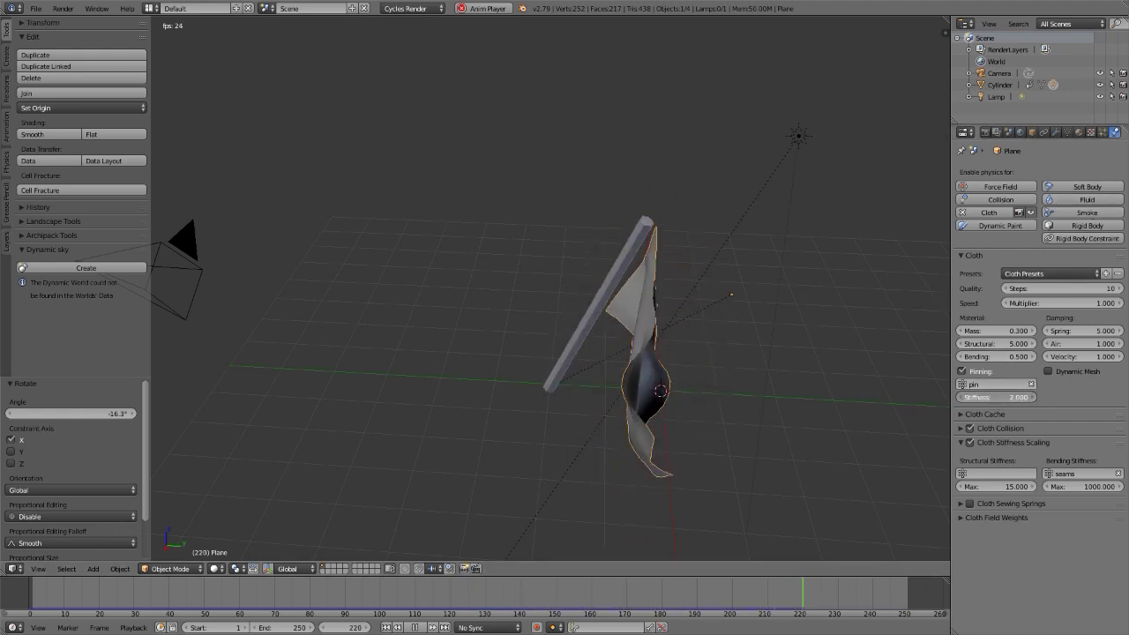
pyautogui.write('3')
pyautogui.press('Return')
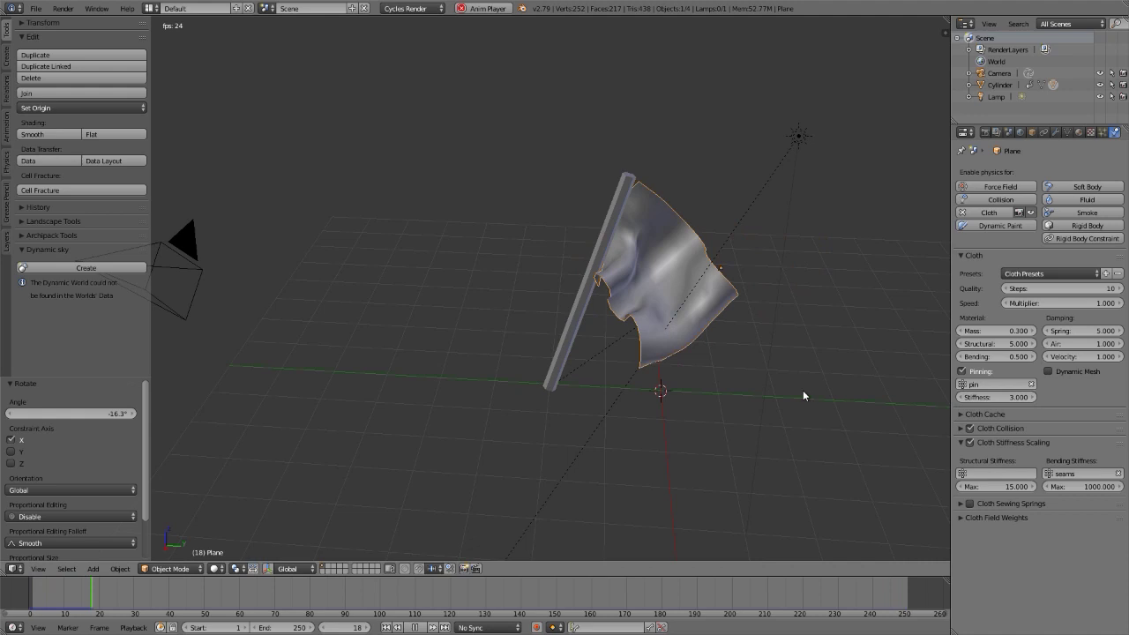
# Examine the playing flag simulation from several sides with the stiffer pinning
pyautogui.moveTo(620, 289); pyautogui.dragTo(532, 302, button='middle')
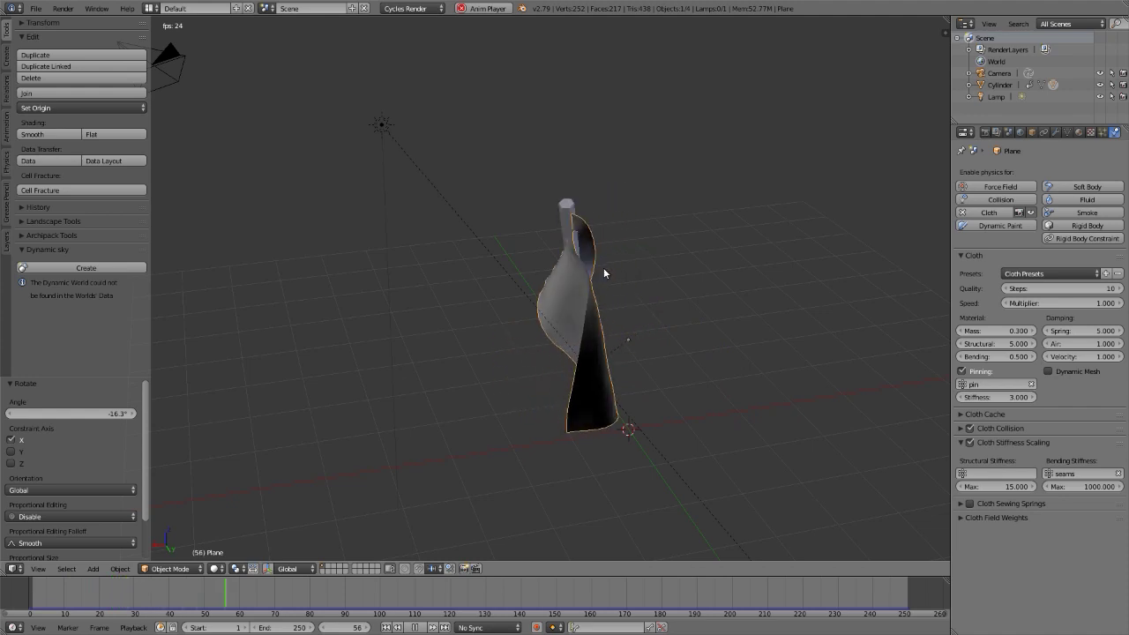
pyautogui.moveTo(594, 337); pyautogui.dragTo(796, 168, button='middle')
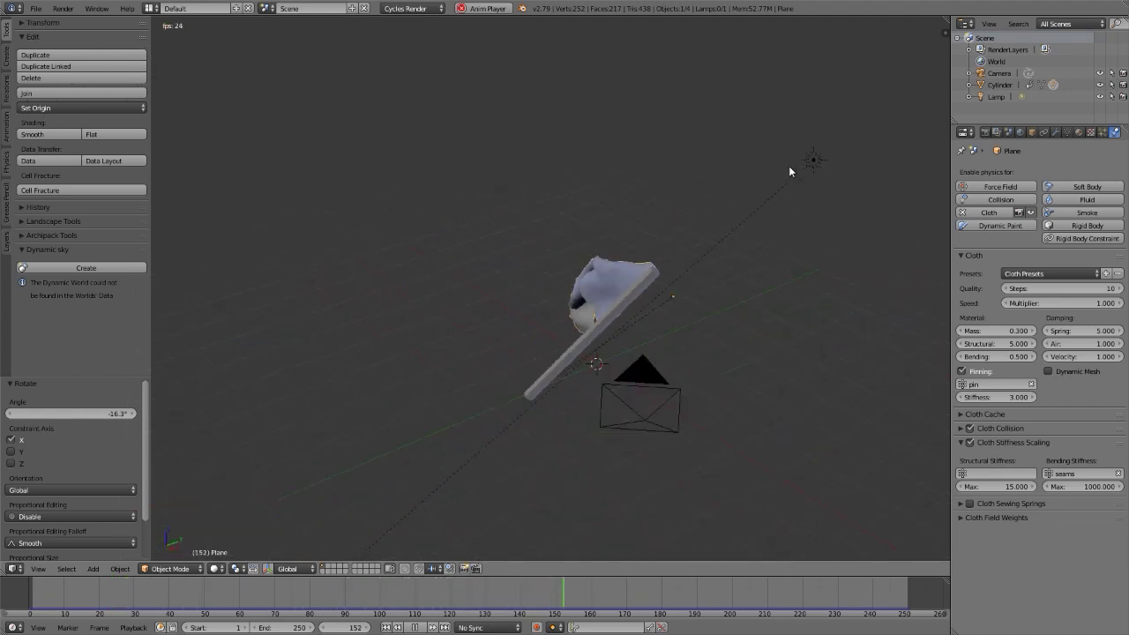
pyautogui.moveTo(628, 374); pyautogui.dragTo(600, 346, button='middle')
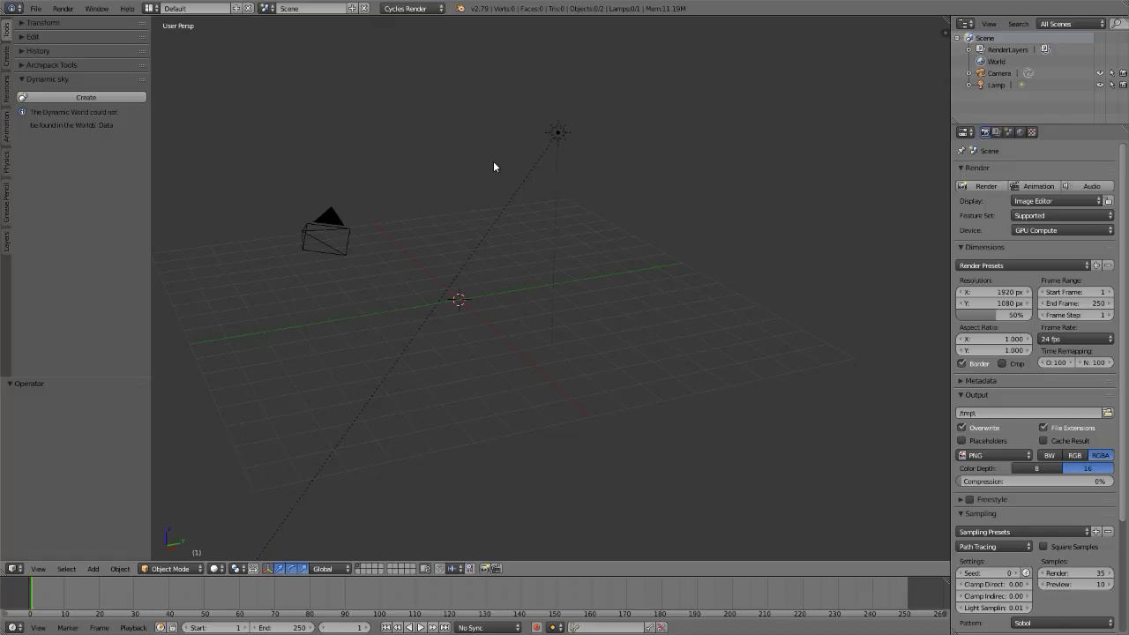
# Add a mesh cylinder at the origin of the empty new scene
pyautogui.hotkey('shift', 'a')
pyautogui.moveTo(494, 164)
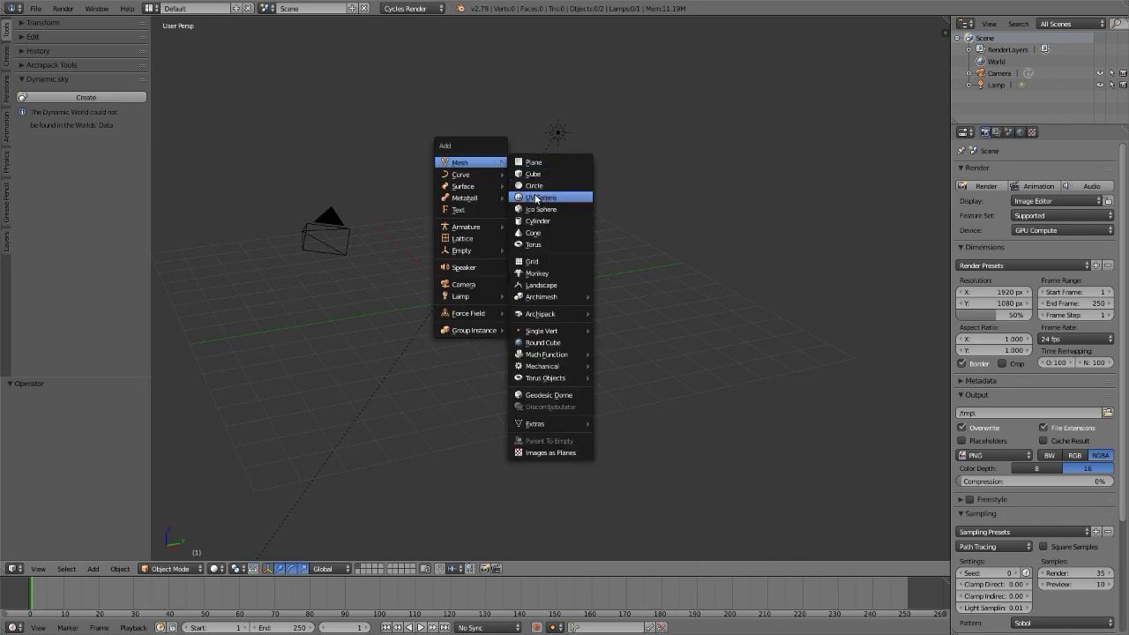
pyautogui.click(538, 222)
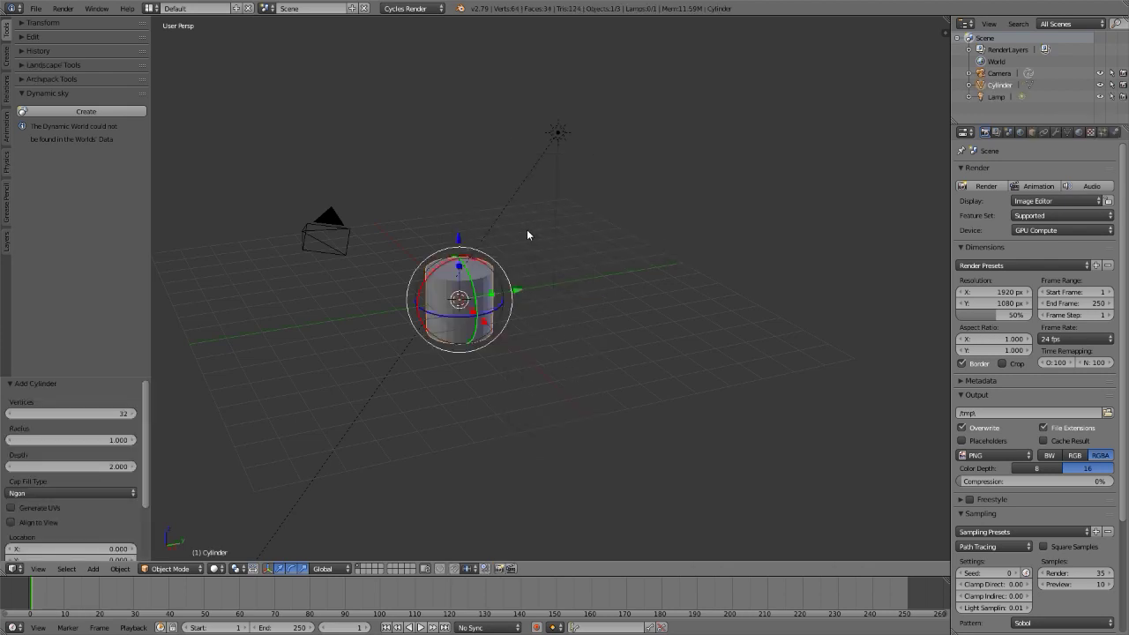
# Flatten the cylinder's mesh into a disc by scaling it along Z to about 0.071
pyautogui.press('Tab')
pyautogui.press('s')
pyautogui.press('z')
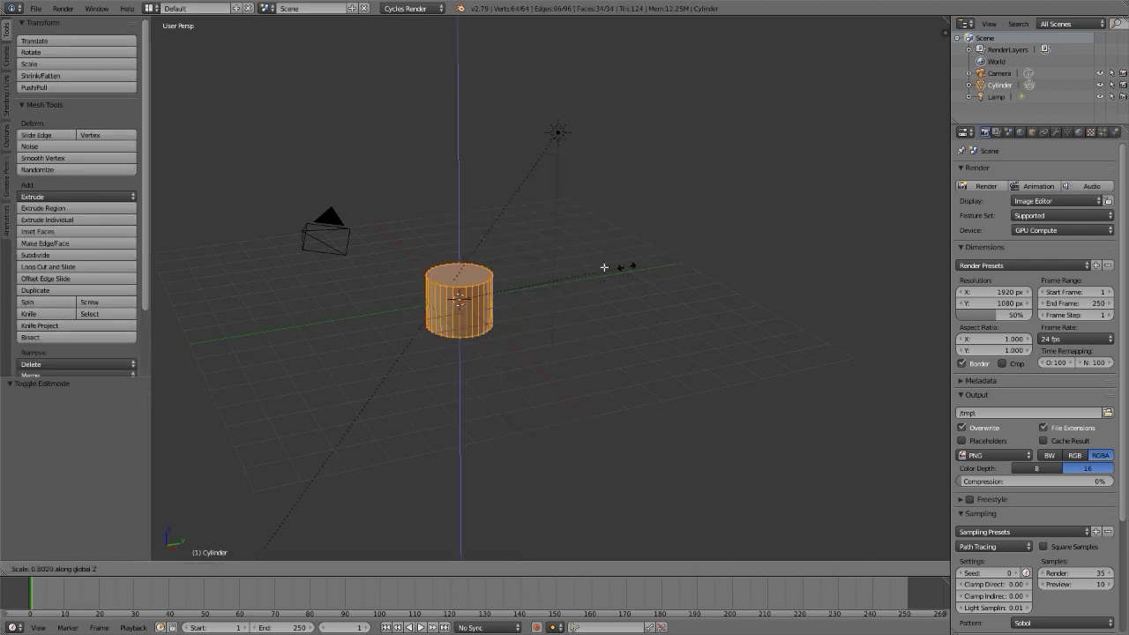
pyautogui.click(472, 289)
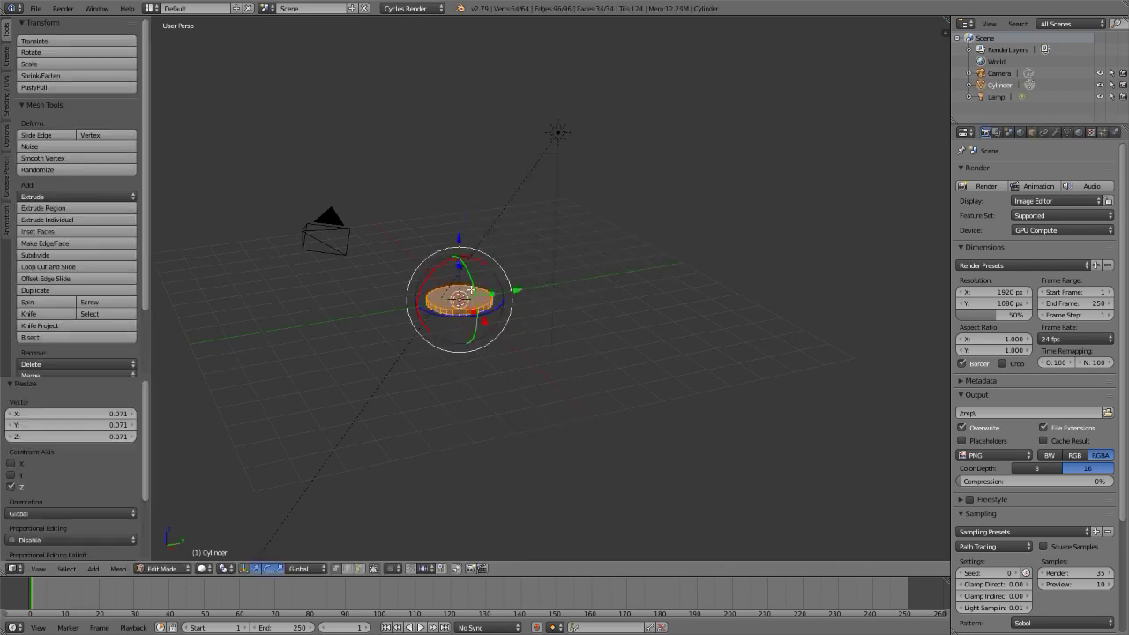
# Raise the disc object along Z by about 3.44 units above the origin
pyautogui.press('Tab')
pyautogui.moveTo(459, 246); pyautogui.dragTo(459, 133)
pyautogui.scroll(3, 410, 215)
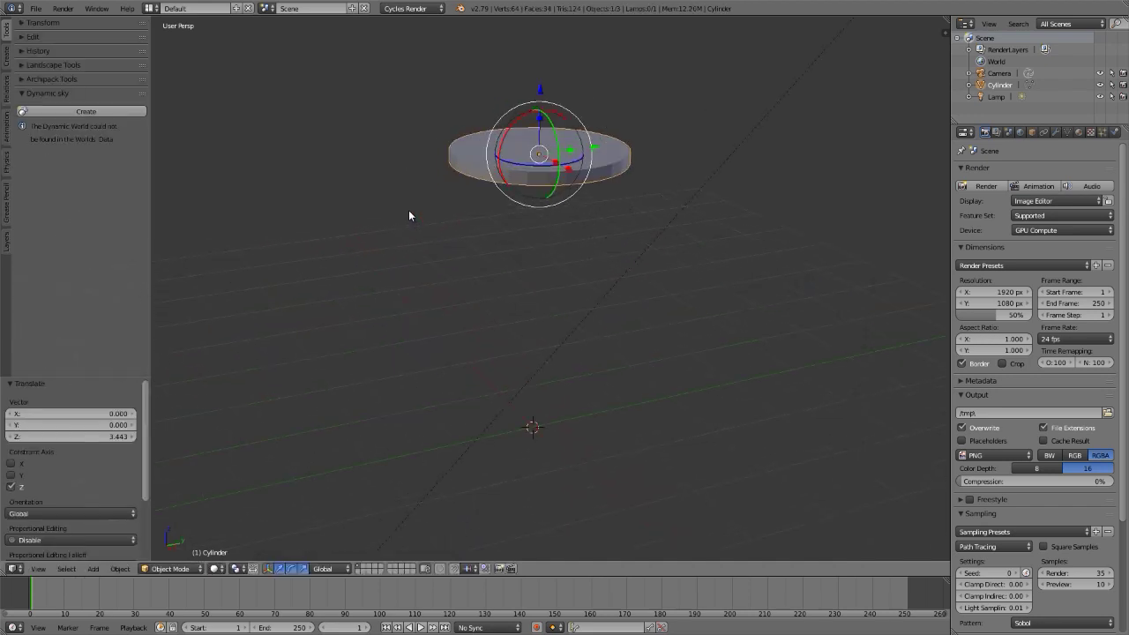
pyautogui.moveTo(527, 171); pyautogui.dragTo(465, 141, button='middle')
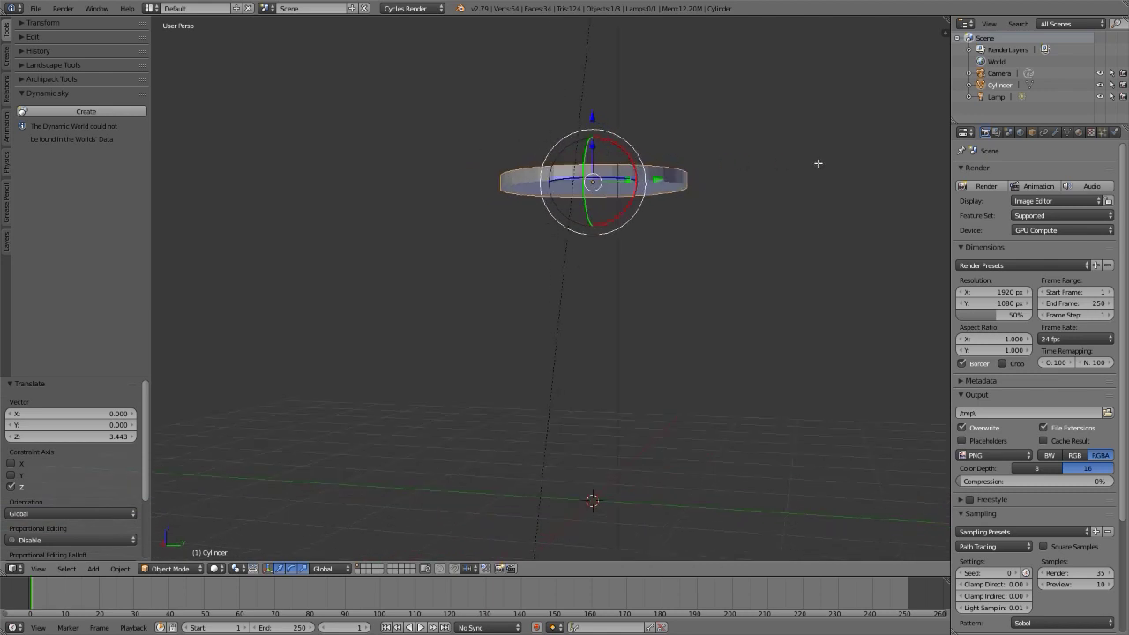
# Thin the disc further by scaling its whole mesh along Z to about 0.33
pyautogui.press('Tab')
pyautogui.press('a')
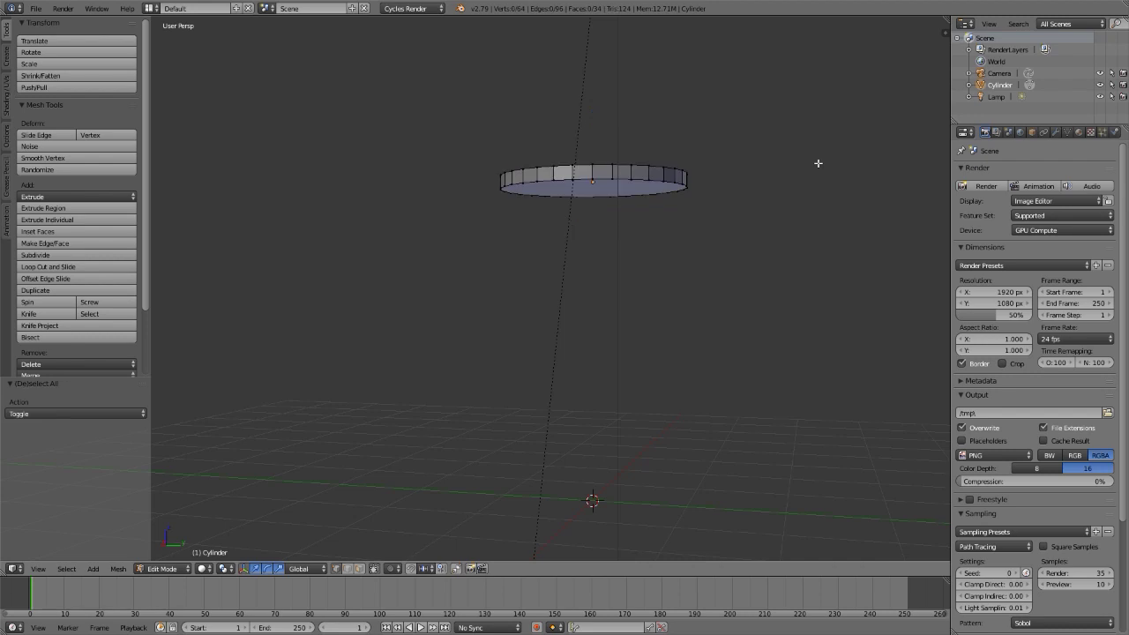
pyautogui.press('a')
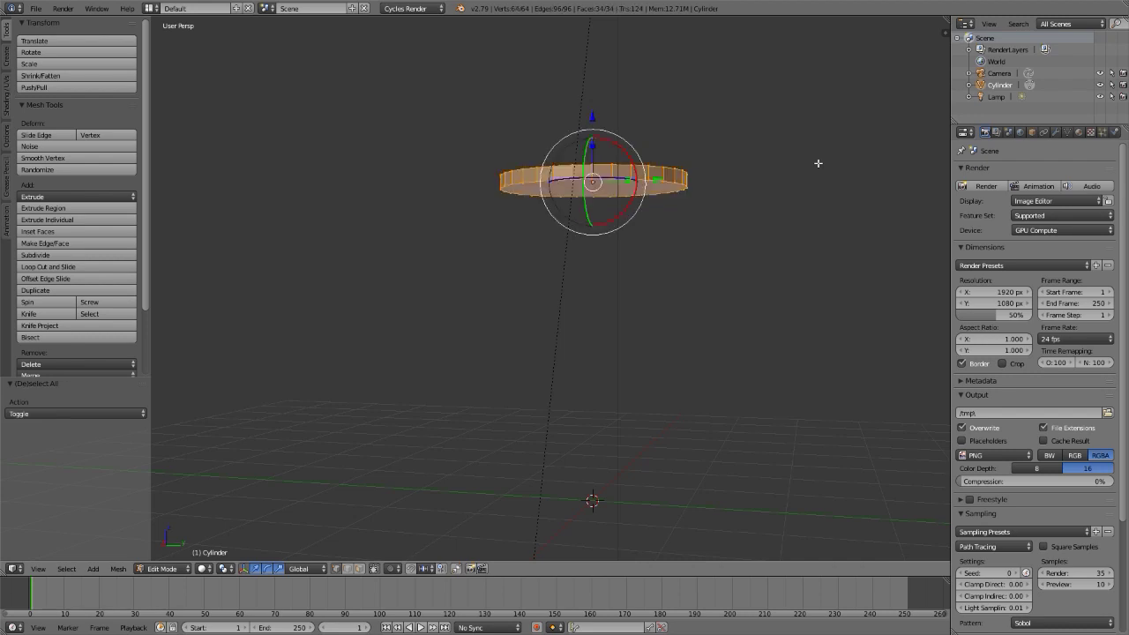
pyautogui.press('s')
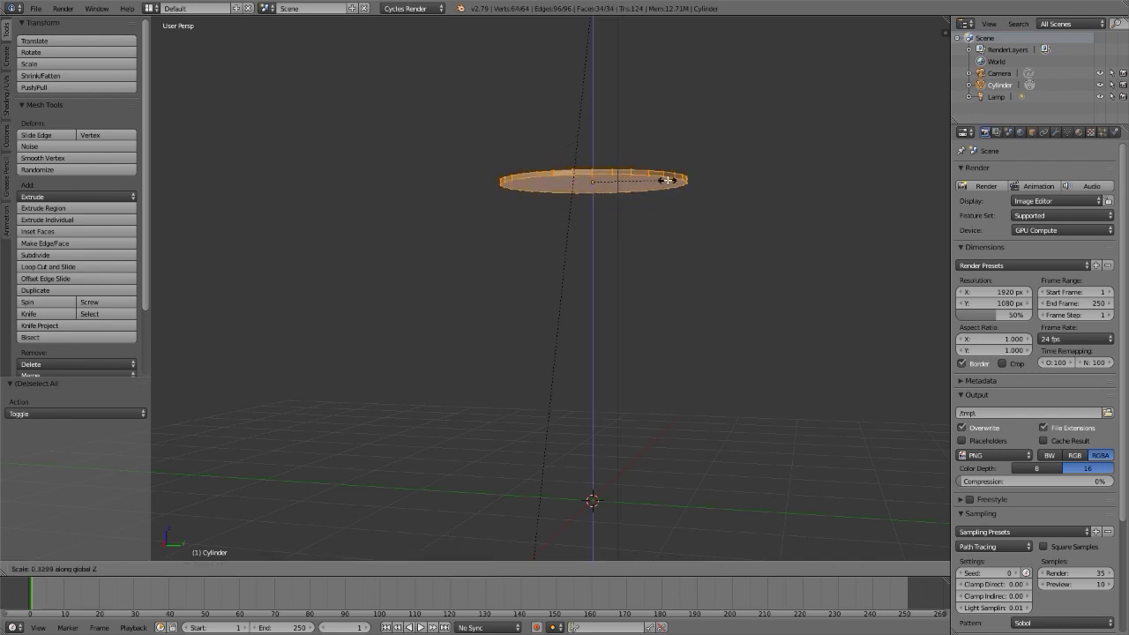
pyautogui.click(668, 179)
pyautogui.moveTo(666, 185); pyautogui.dragTo(678, 222, button='middle')
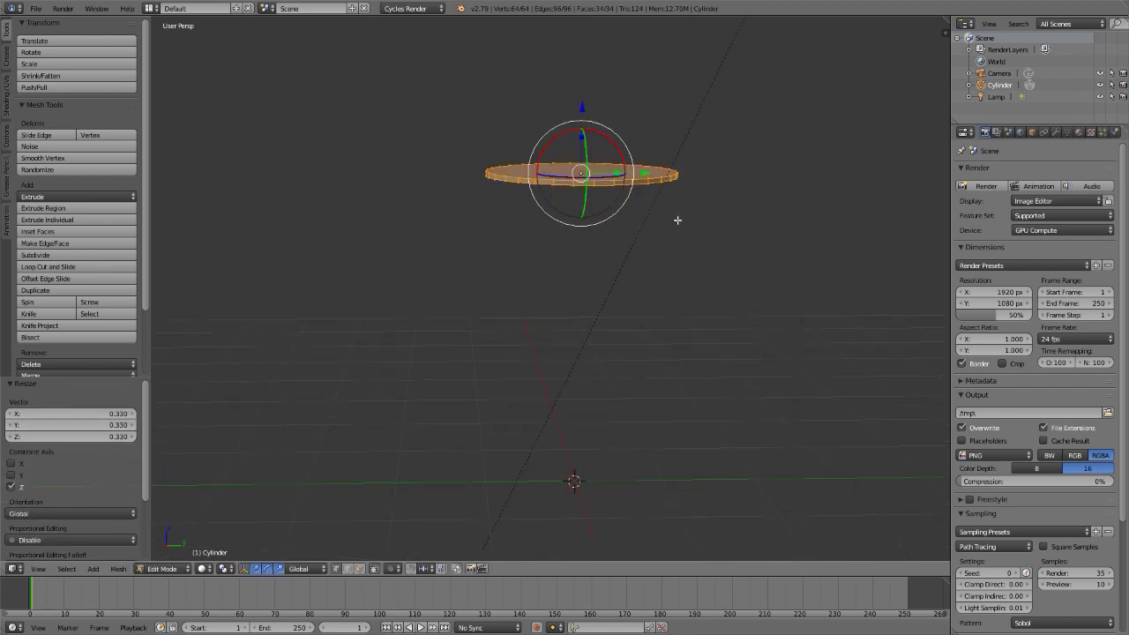
pyautogui.press('Tab')
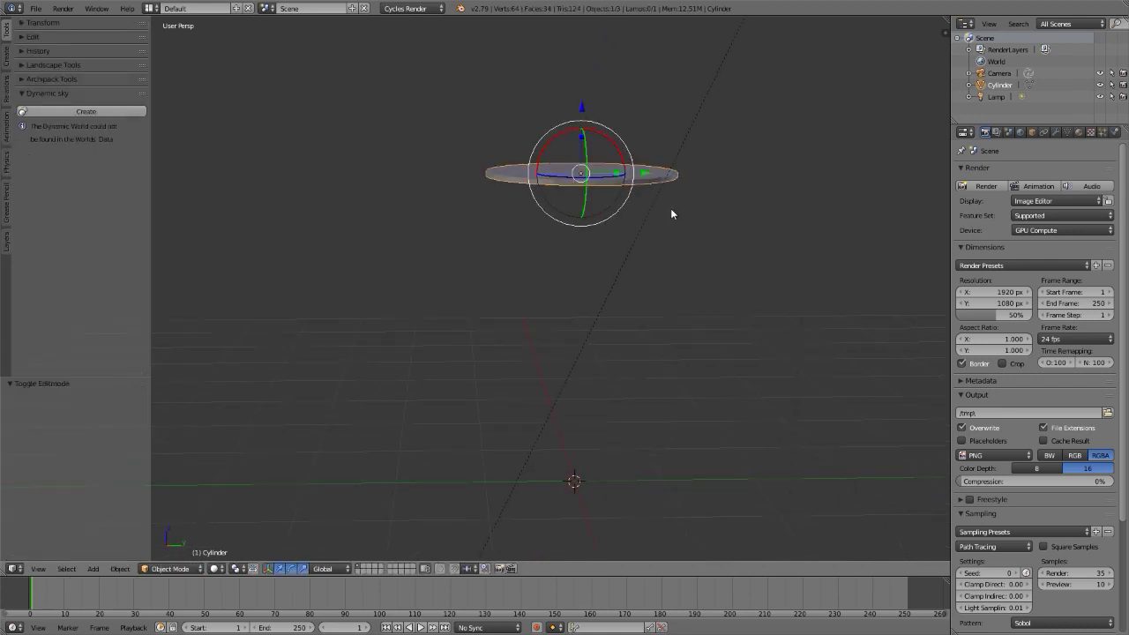
# Add a Round Cube sphere of radius 1.00 at the origin and lower its arc divisions by one
pyautogui.hotkey('shift', 'a')
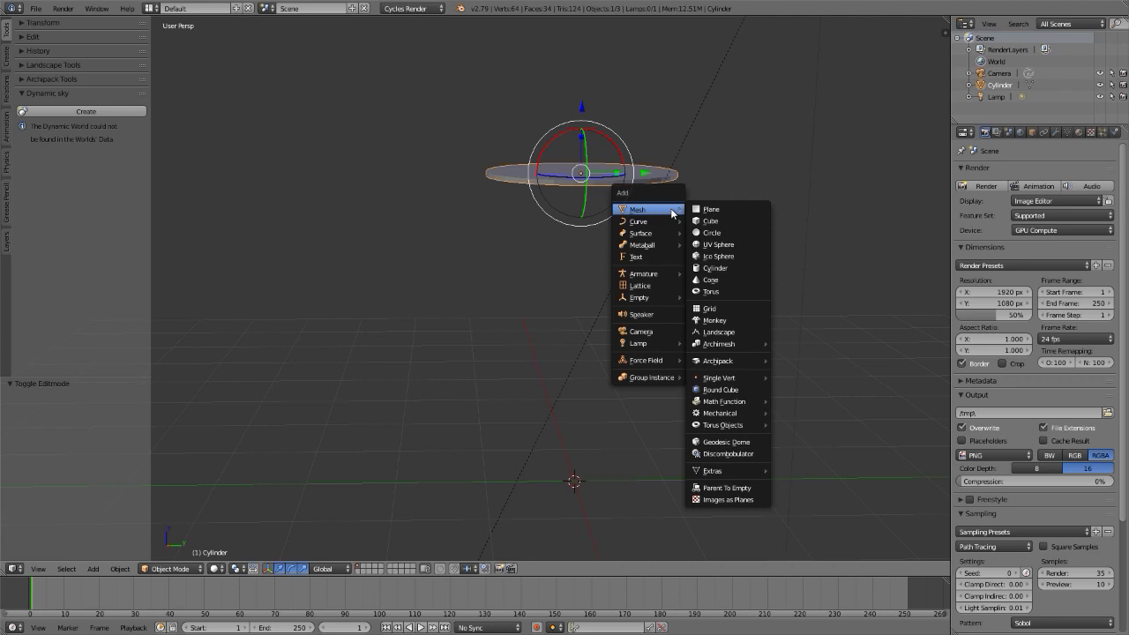
pyautogui.click(721, 388)
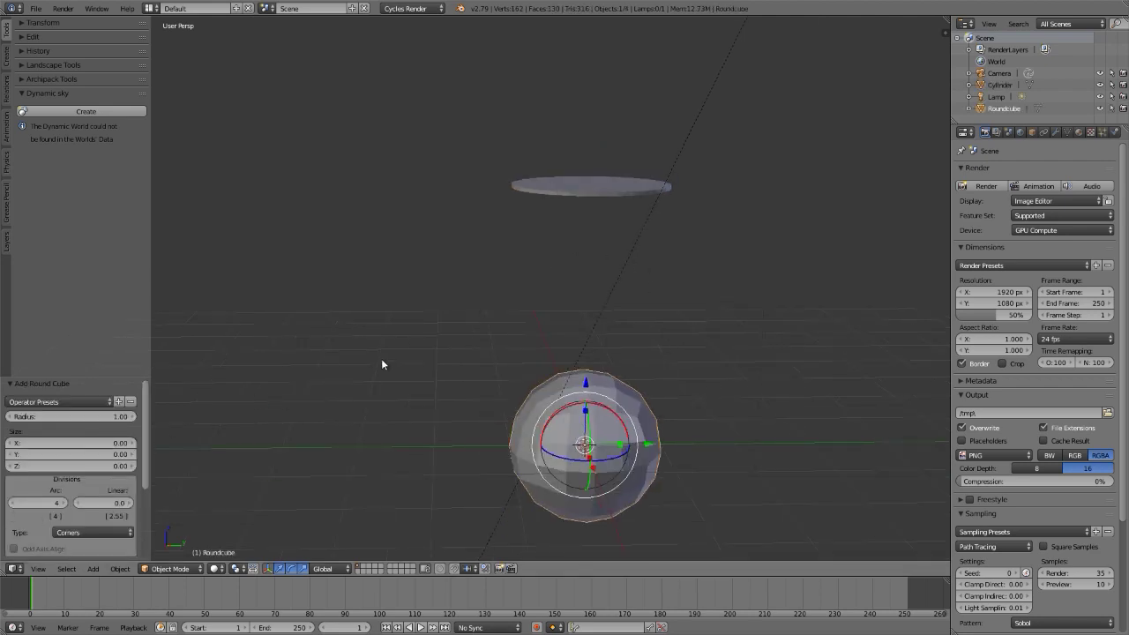
pyautogui.moveTo(502, 357); pyautogui.dragTo(498, 326, button='middle')
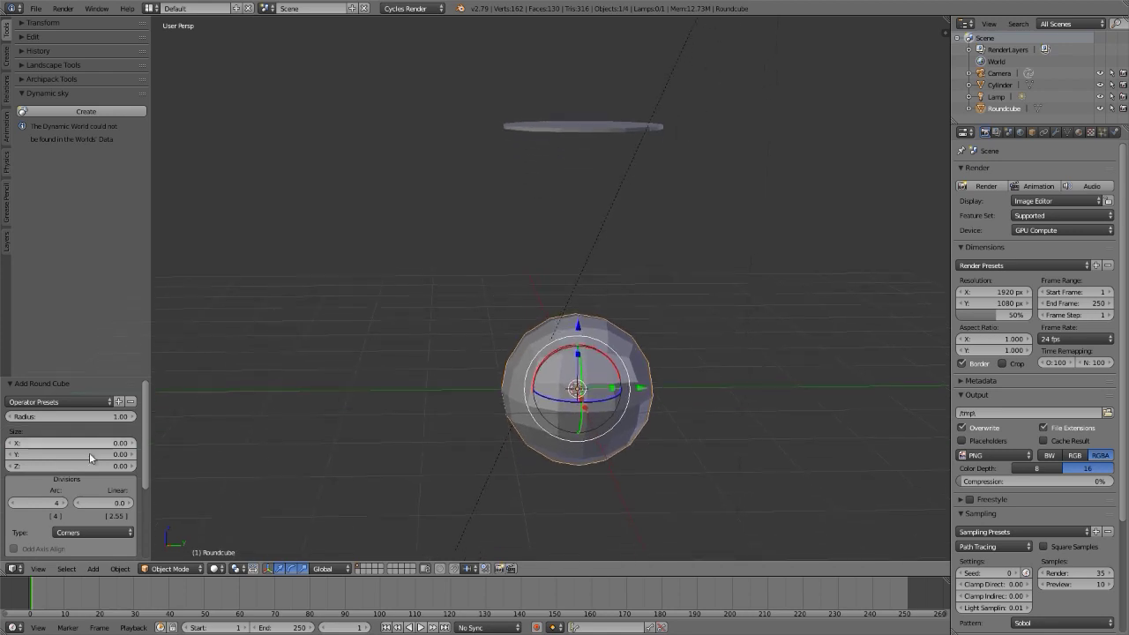
pyautogui.click(14, 503)
pyautogui.moveTo(545, 336); pyautogui.dragTo(622, 370, button='middle')
# Extrude the sphere's topmost face straight up along Z by about 2.52 units to form a stem reaching the disc
pyautogui.press('Tab')
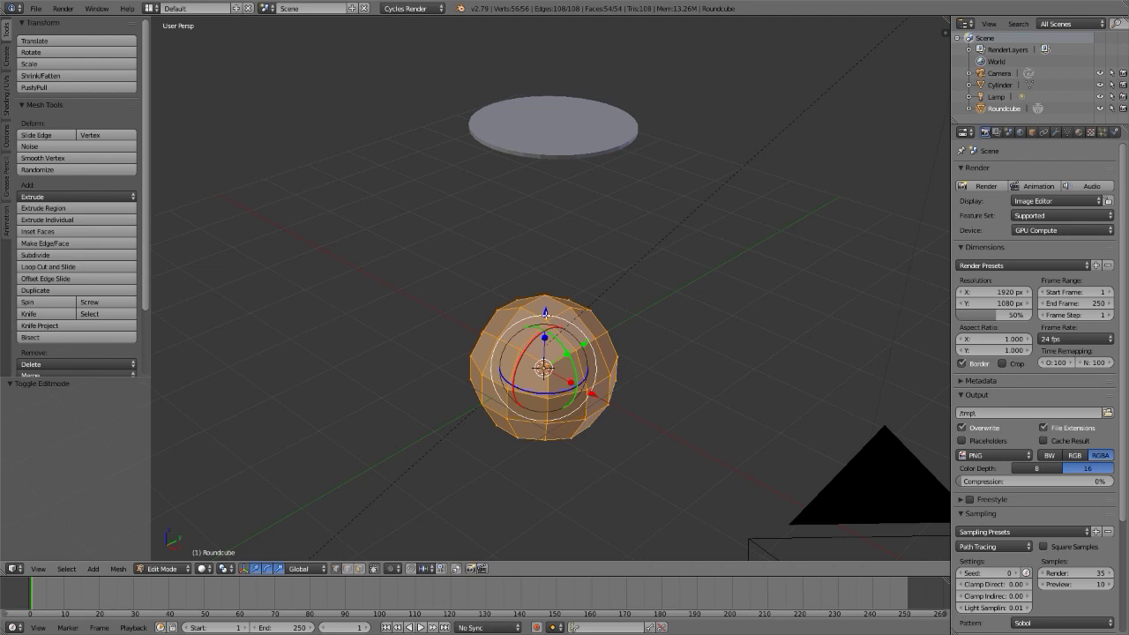
pyautogui.press('3')
pyautogui.rightClick(546, 313)
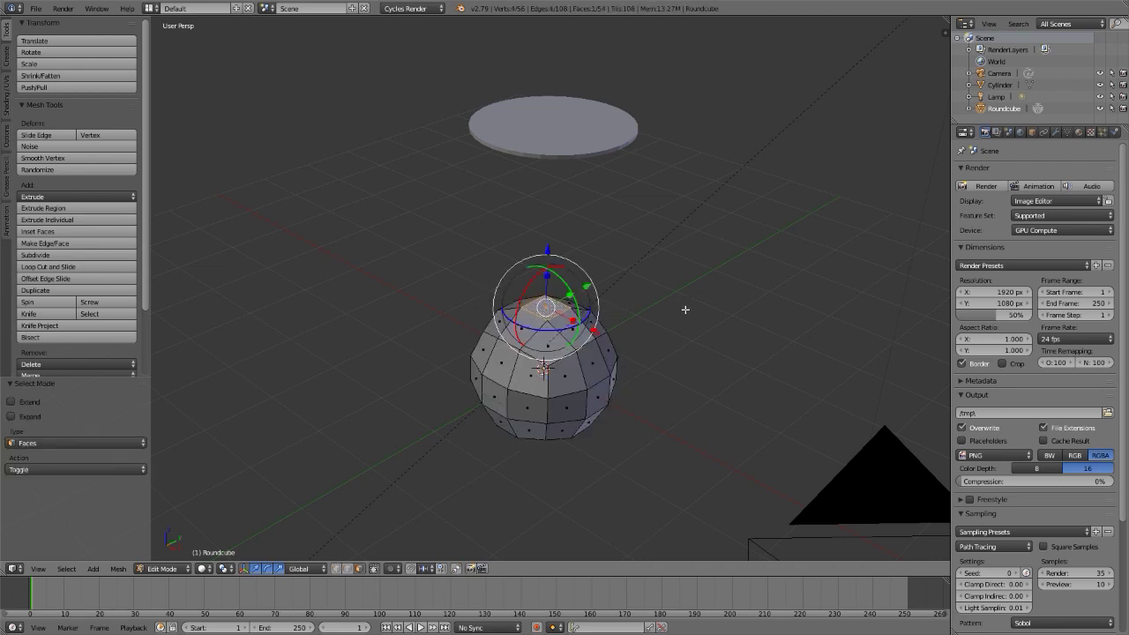
pyautogui.press('g')
pyautogui.press('z')
pyautogui.press('Escape')
pyautogui.press('e')
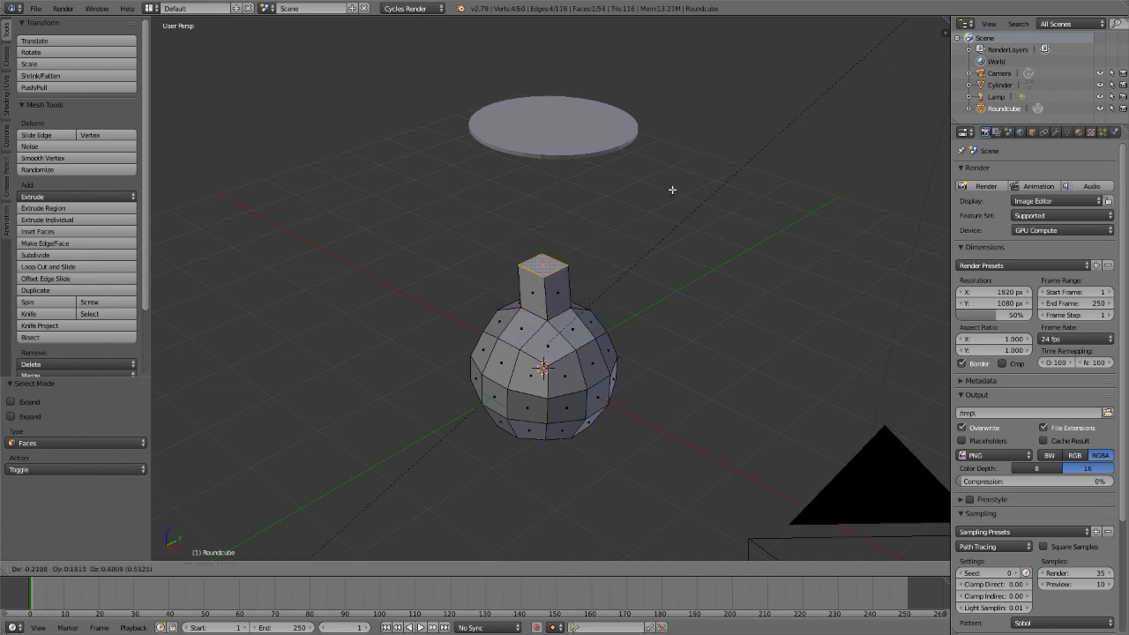
pyautogui.press('z')
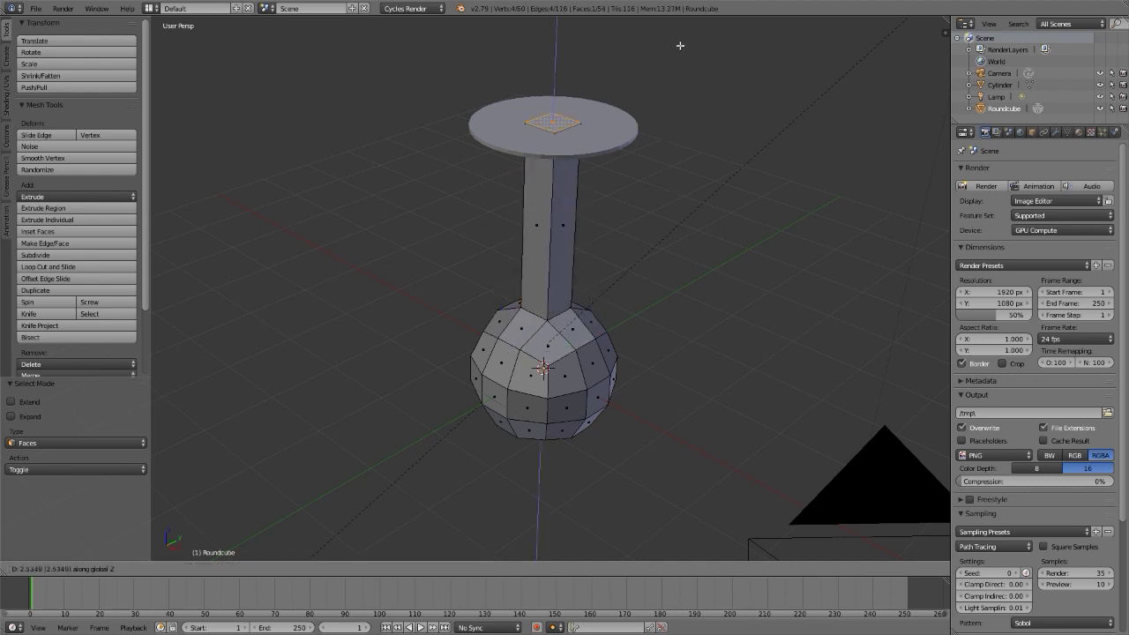
pyautogui.click(685, 54)
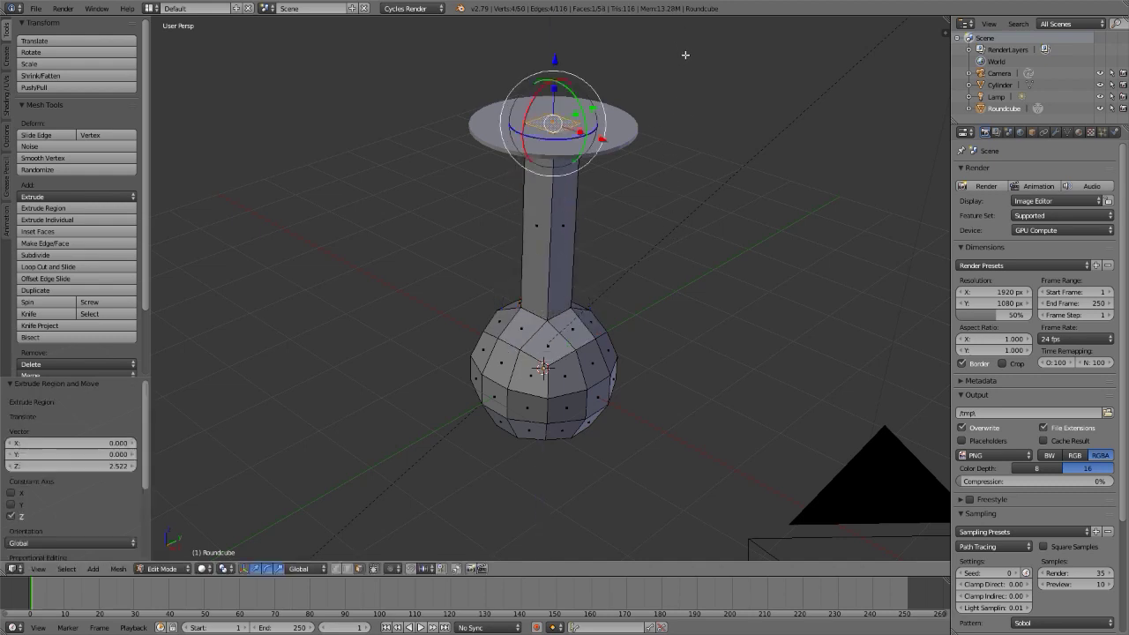
pyautogui.press('Tab')
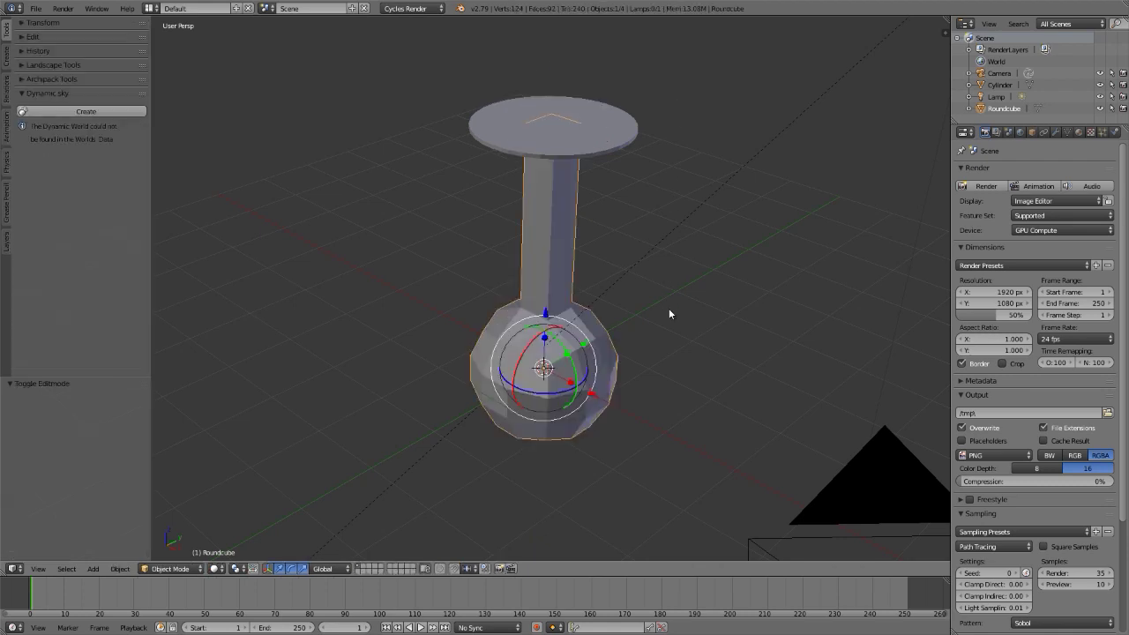
# Move the sphere and stem's entire mesh along X by about 0.91 units towards the disc's rim
pyautogui.press('Tab')
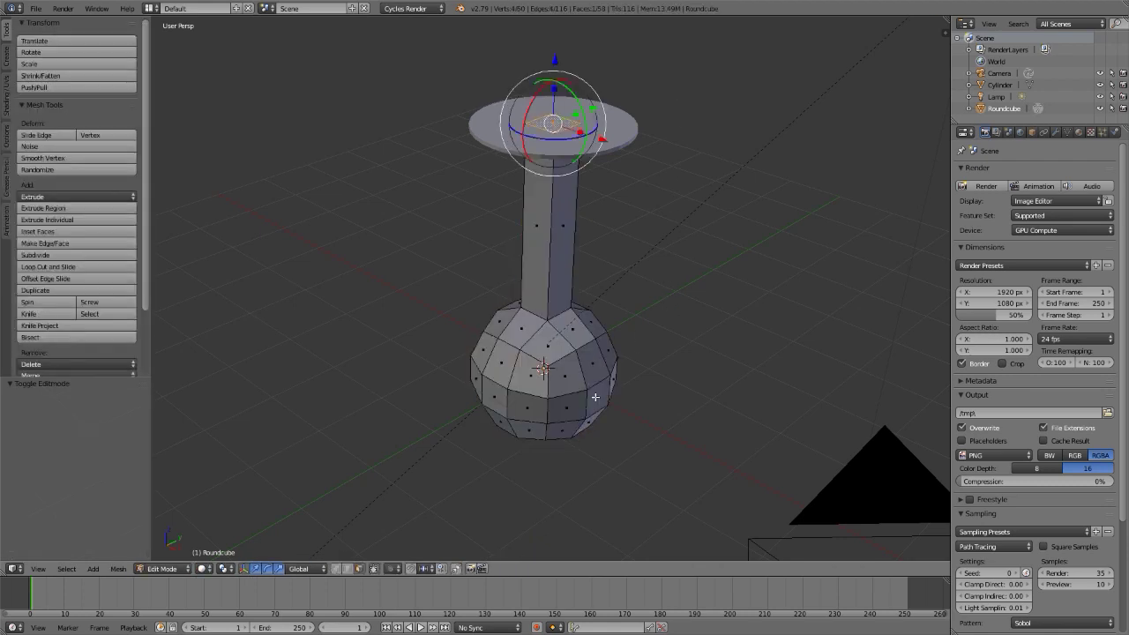
pyautogui.press('a')
pyautogui.moveTo(596, 377); pyautogui.dragTo(648, 402)
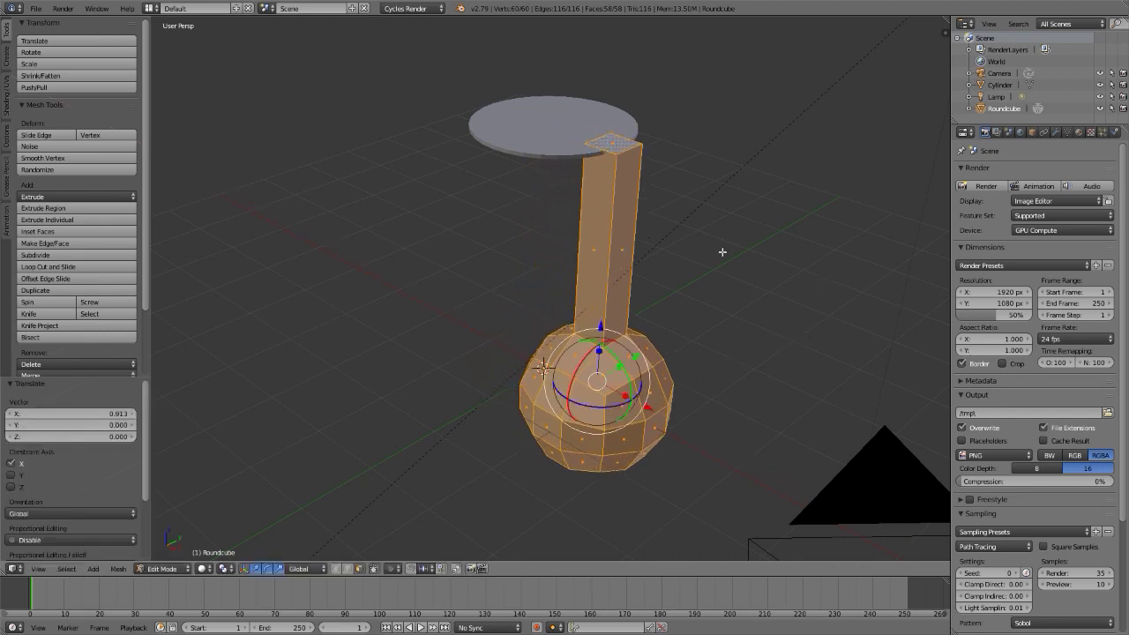
# Narrow the stem's side faces by scaling them to about 0.2 in X and Y only
pyautogui.keyDown('alt'); pyautogui.rightClick(580, 229); pyautogui.keyUp('alt')
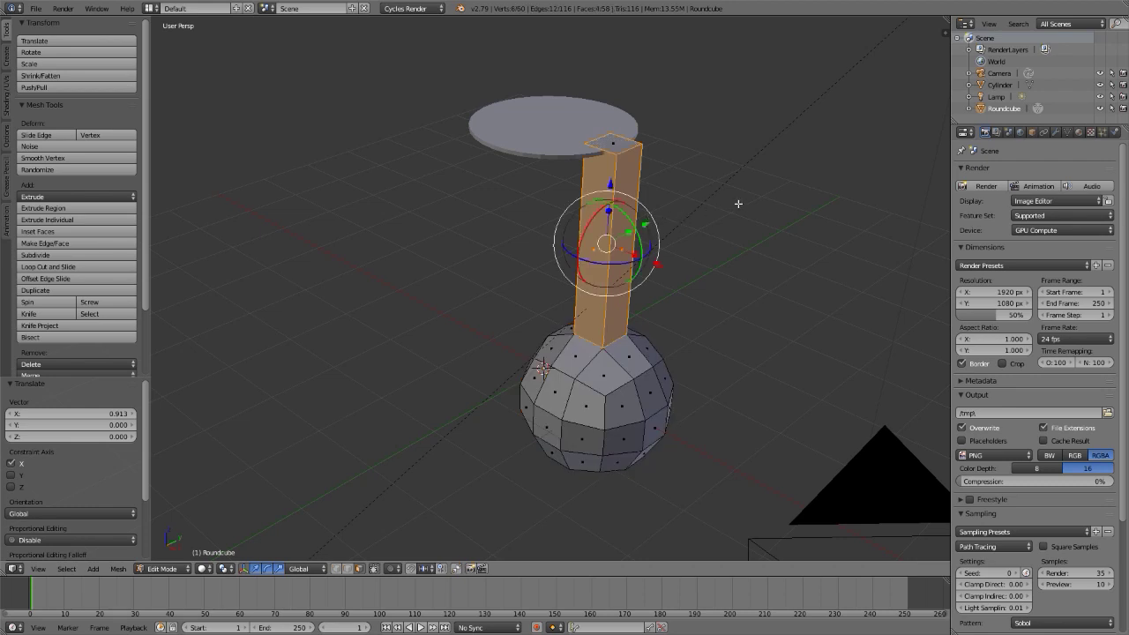
pyautogui.press('s')
pyautogui.hotkey('shift', 'z')
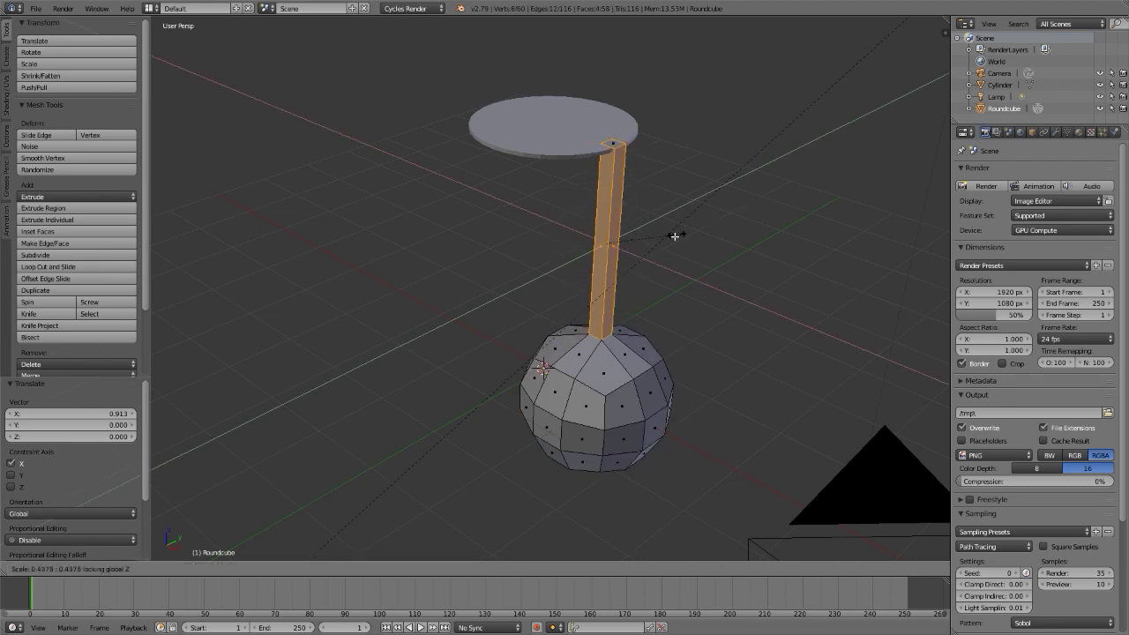
pyautogui.click(639, 250)
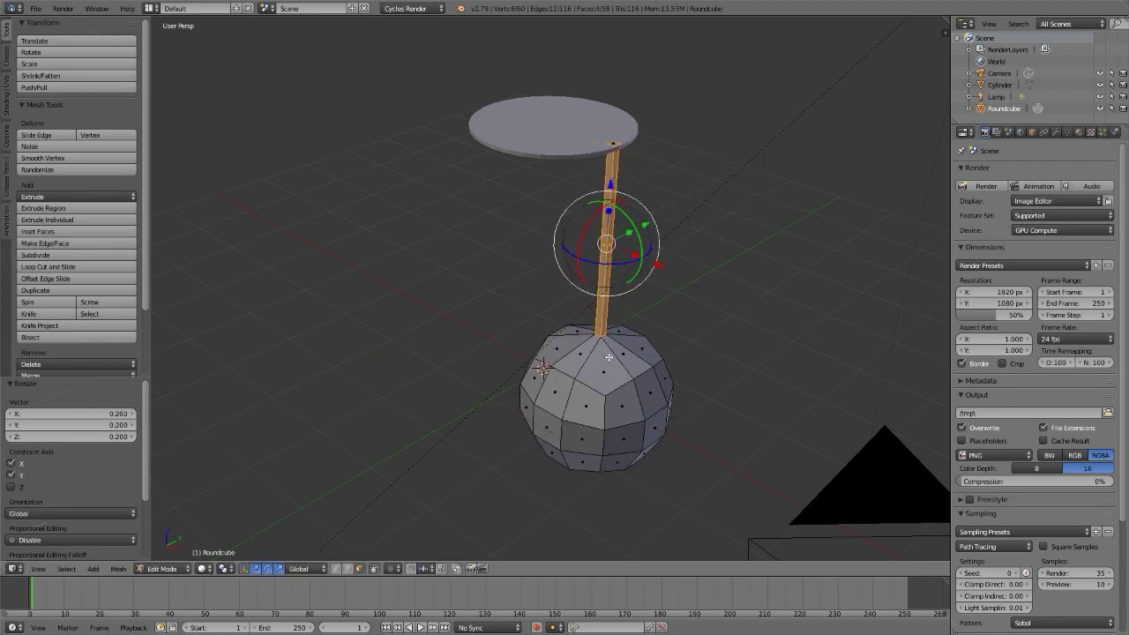
# Select only the ball's faces, leaving out the stem and its end face, and scale them to about 0.308
pyautogui.hotkey('ctrl', 'i')
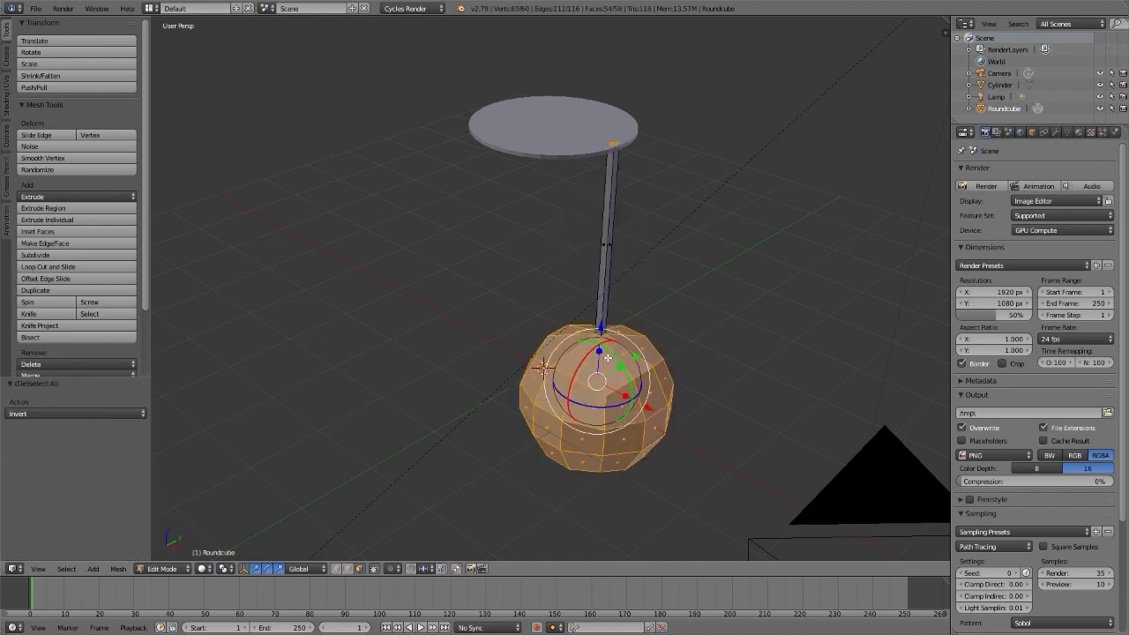
pyautogui.keyDown('shift'); pyautogui.rightClick(612, 143); pyautogui.keyUp('shift')
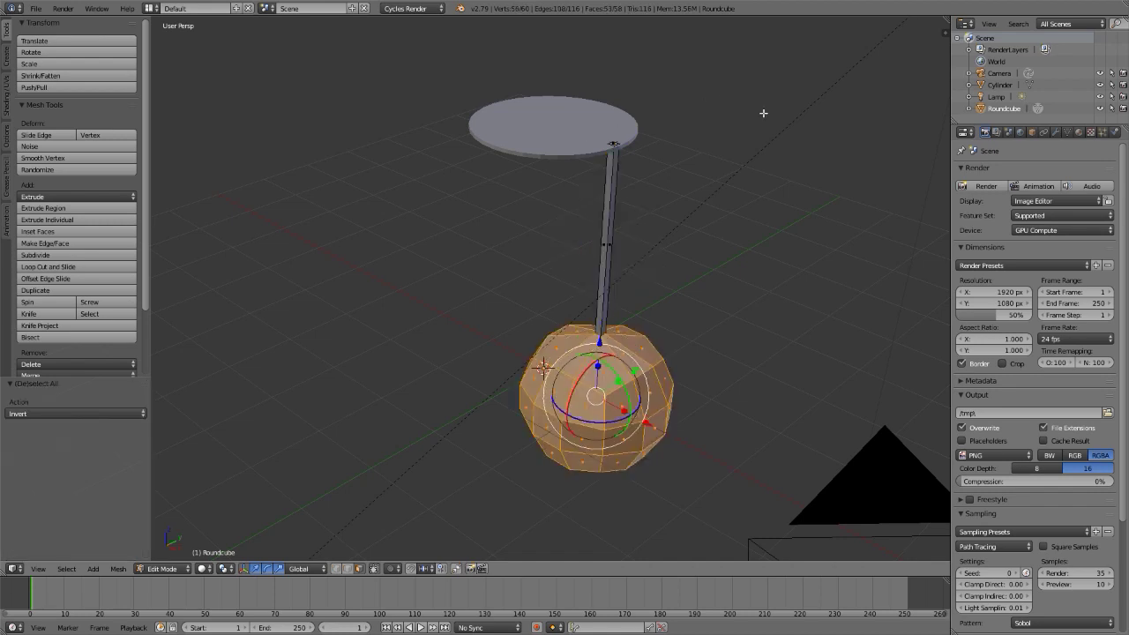
pyautogui.press('s')
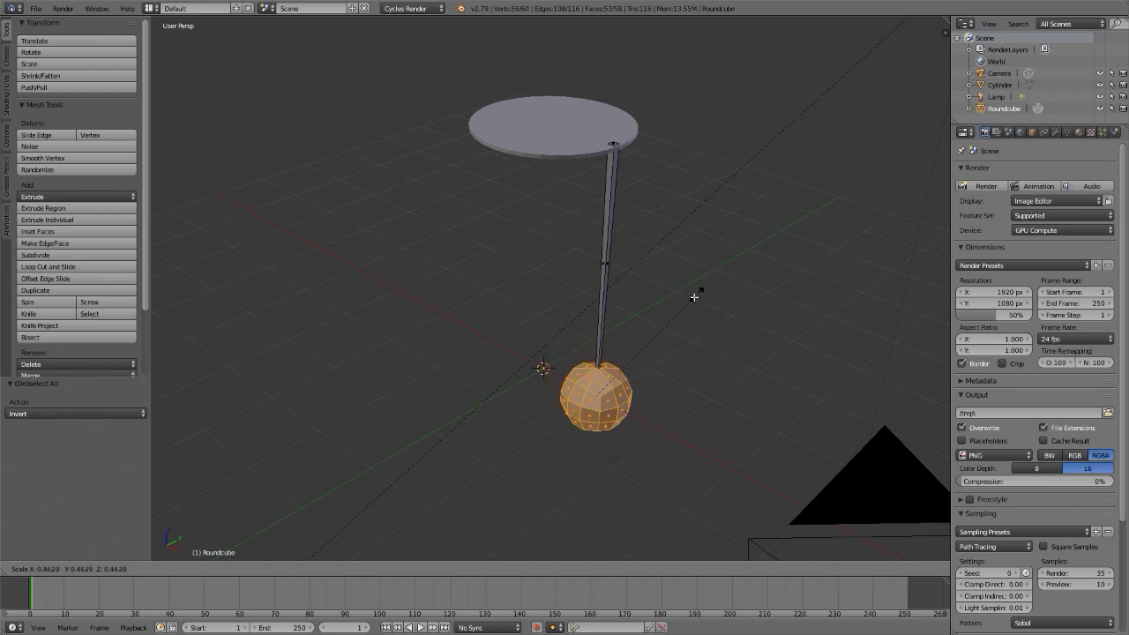
pyautogui.click(657, 324)
# Move the selected ball up along Z by about 1.38 units to shorten the stem
pyautogui.press('g')
pyautogui.press('z')
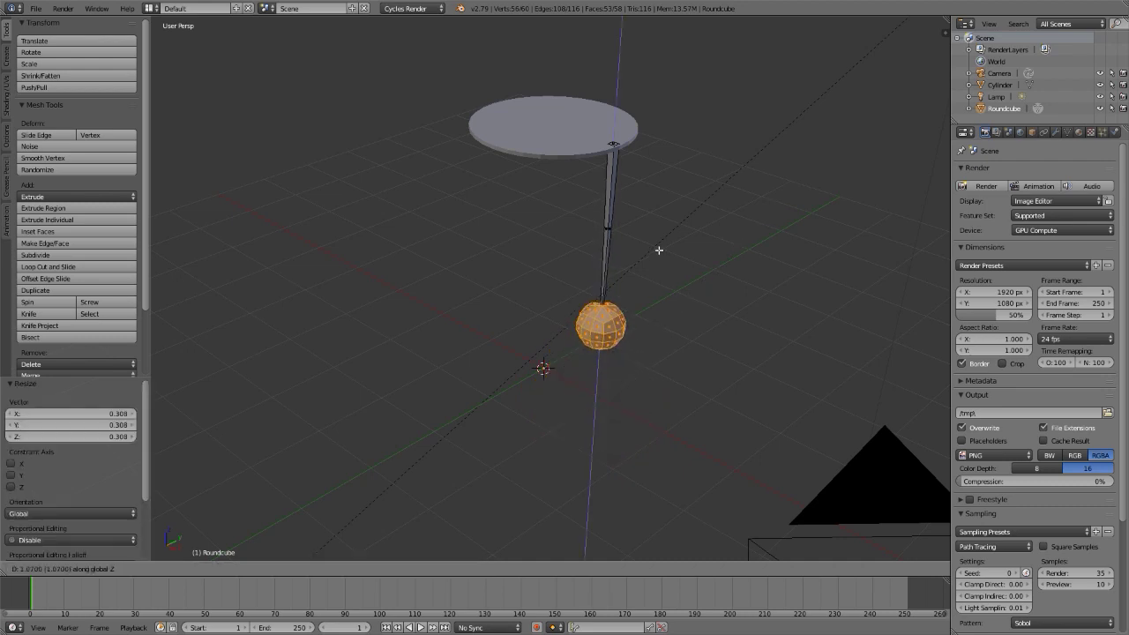
pyautogui.click(663, 228)
# Try to divide the stem with three evenly spaced loop cuts
pyautogui.scroll(5, 604, 223)
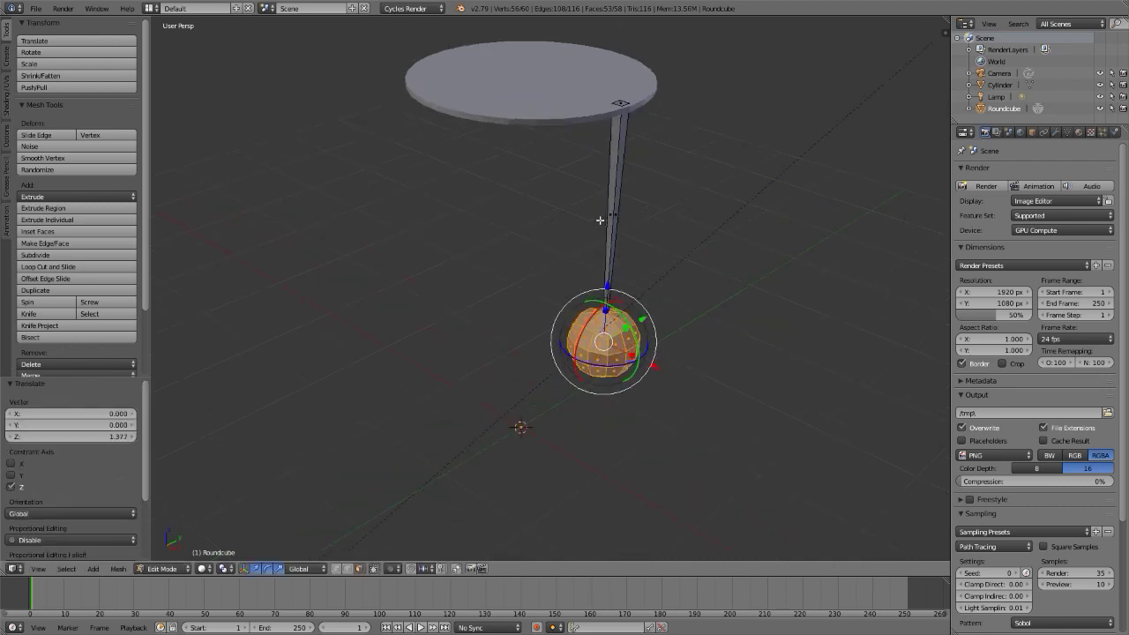
pyautogui.moveTo(659, 222); pyautogui.dragTo(599, 230, button='middle')
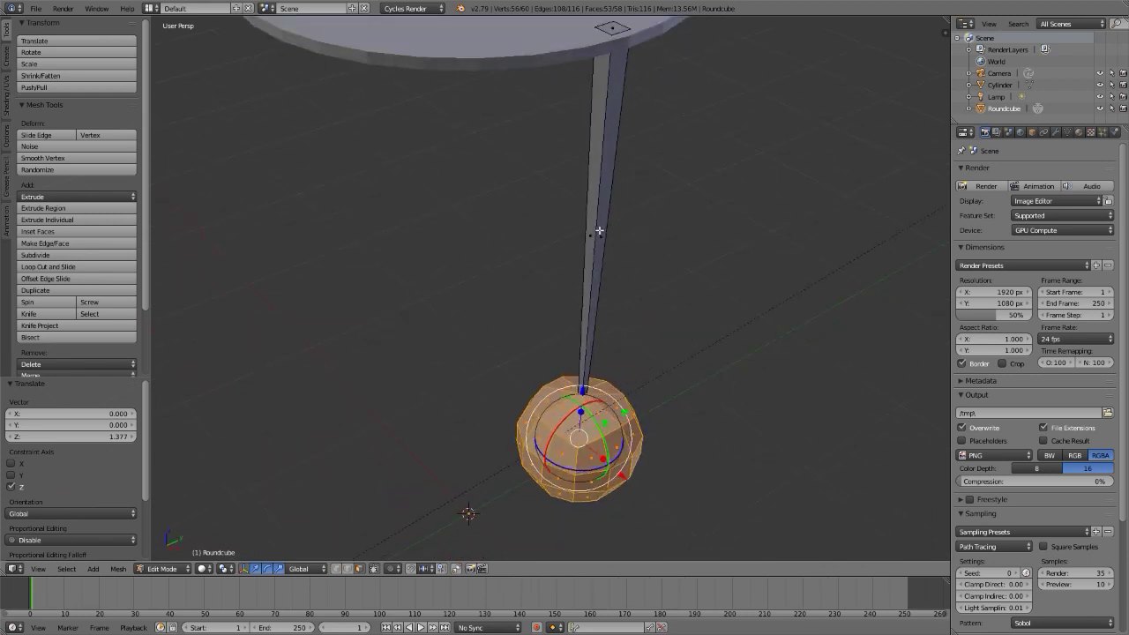
pyautogui.hotkey('ctrl', 'r')
pyautogui.scroll(1, 600, 220)
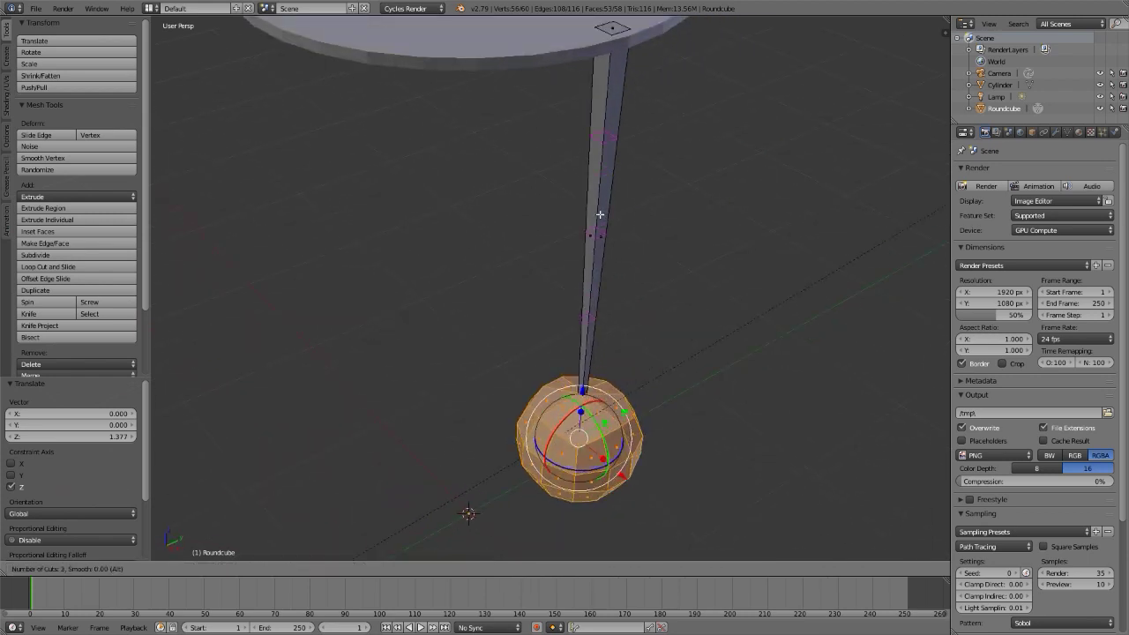
pyautogui.click(599, 214)
pyautogui.click(599, 214)
pyautogui.scroll(-3, 587, 247)
pyautogui.moveTo(586, 256); pyautogui.dragTo(430, 224, button='middle')
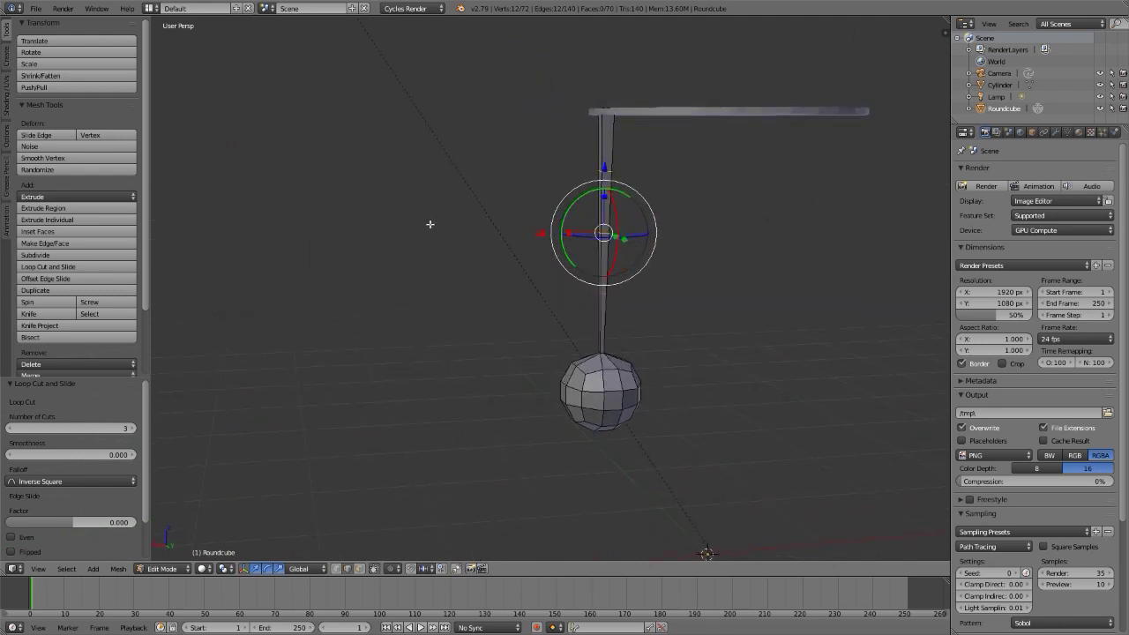
pyautogui.hotkey('ctrl', 'z')
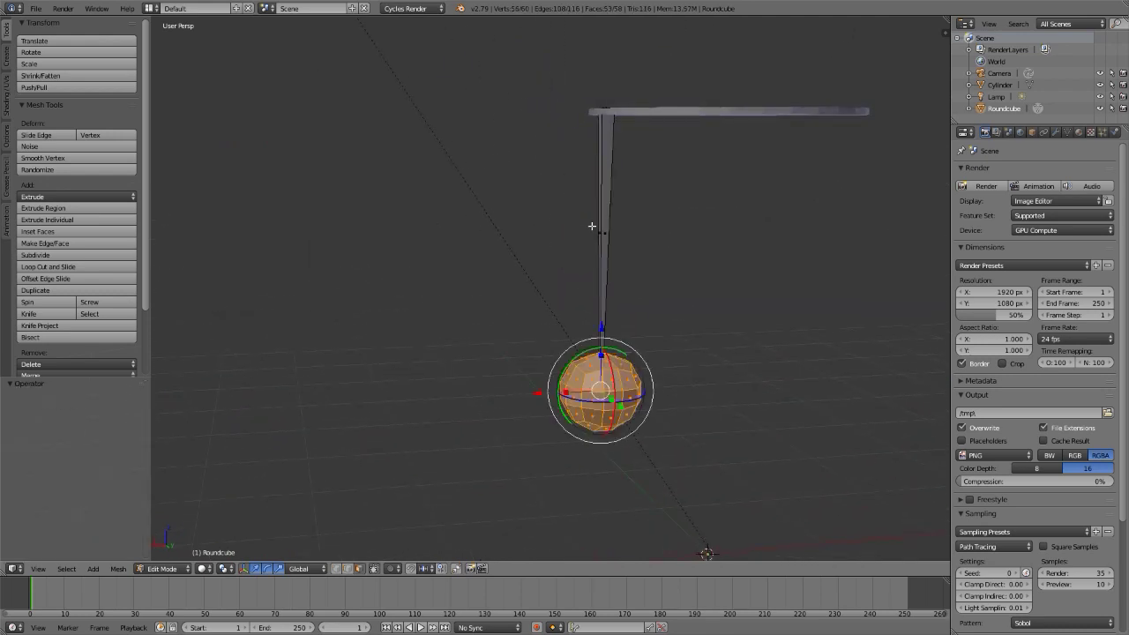
# Divide the stem with six evenly spaced loop cuts without sliding them, and return to Object Mode
pyautogui.hotkey('ctrl', 'r')
pyautogui.scroll(5, 601, 229)
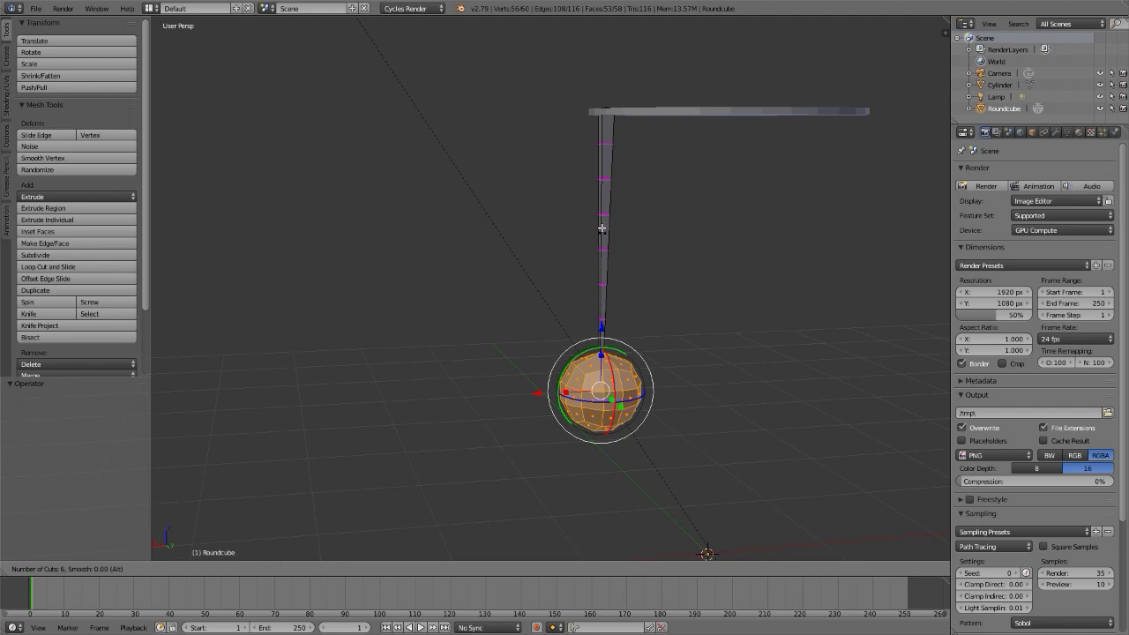
pyautogui.click(602, 228)
pyautogui.rightClick(601, 232)
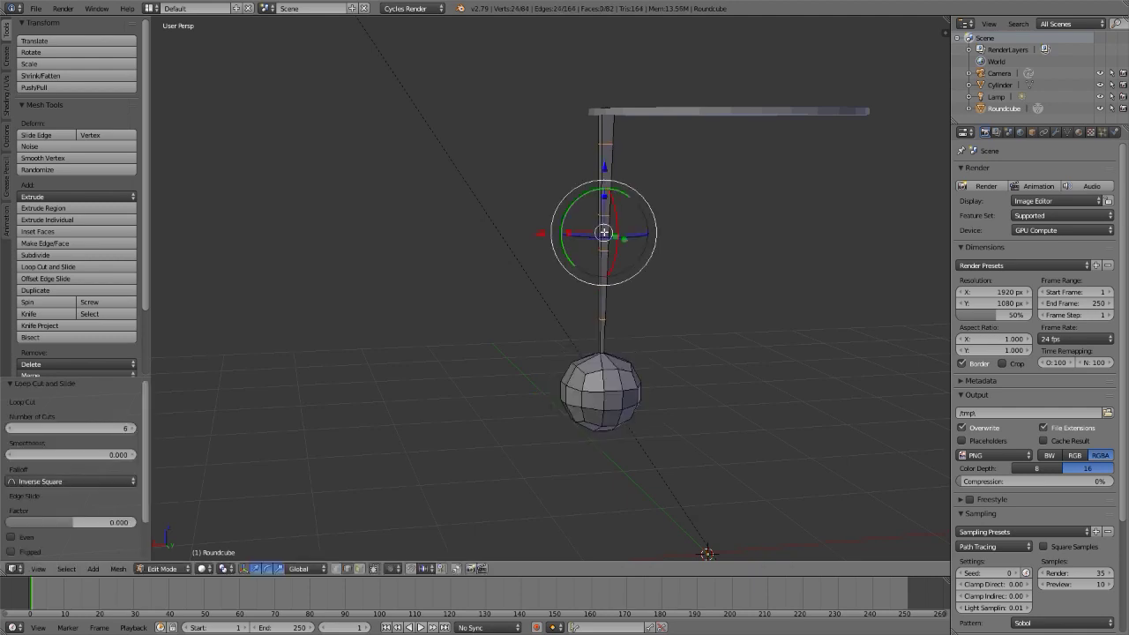
pyautogui.press('Tab')
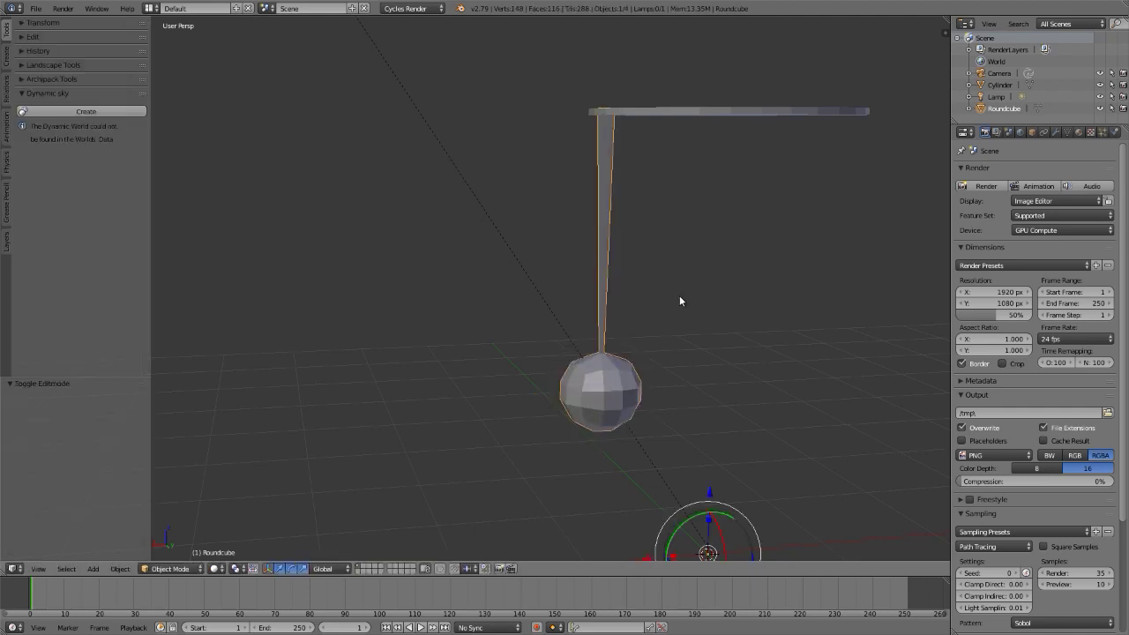
# Parent the stem-and-ball object to the disc using the Object parent type
pyautogui.moveTo(680, 300); pyautogui.dragTo(592, 230, button='middle')
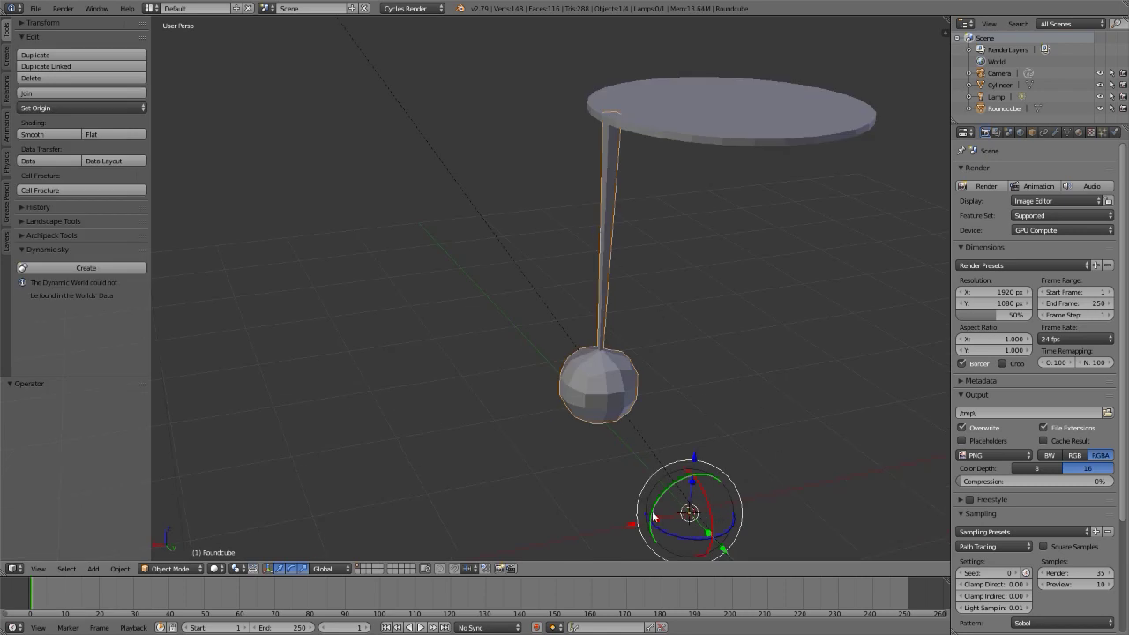
pyautogui.rightClick(734, 95)
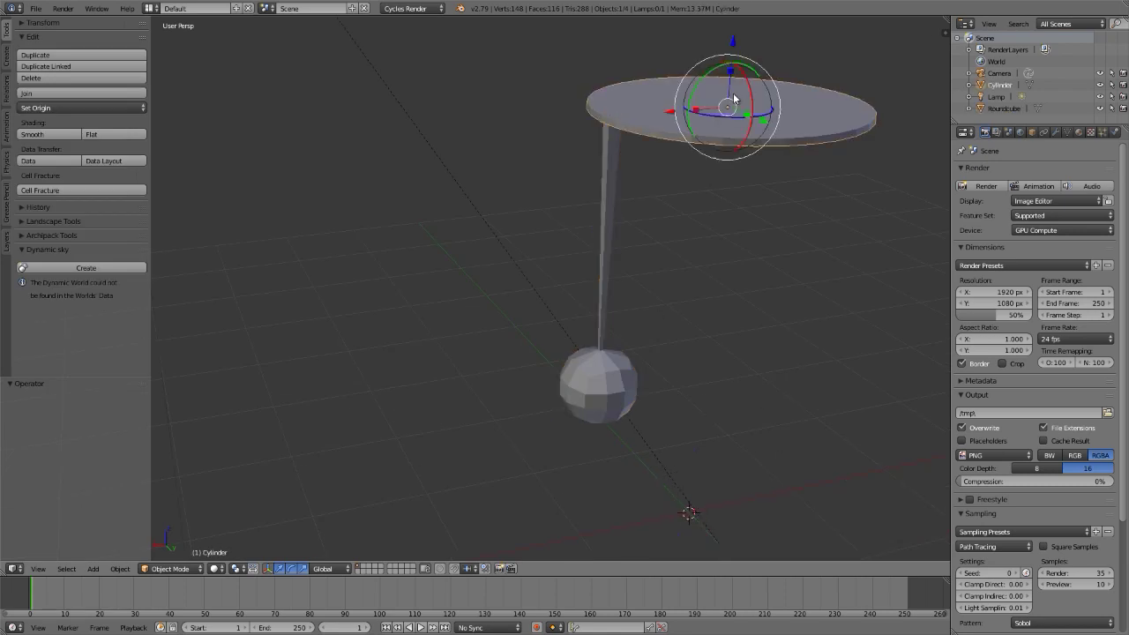
pyautogui.rightClick(609, 173)
pyautogui.keyDown('shift'); pyautogui.rightClick(716, 90); pyautogui.keyUp('shift')
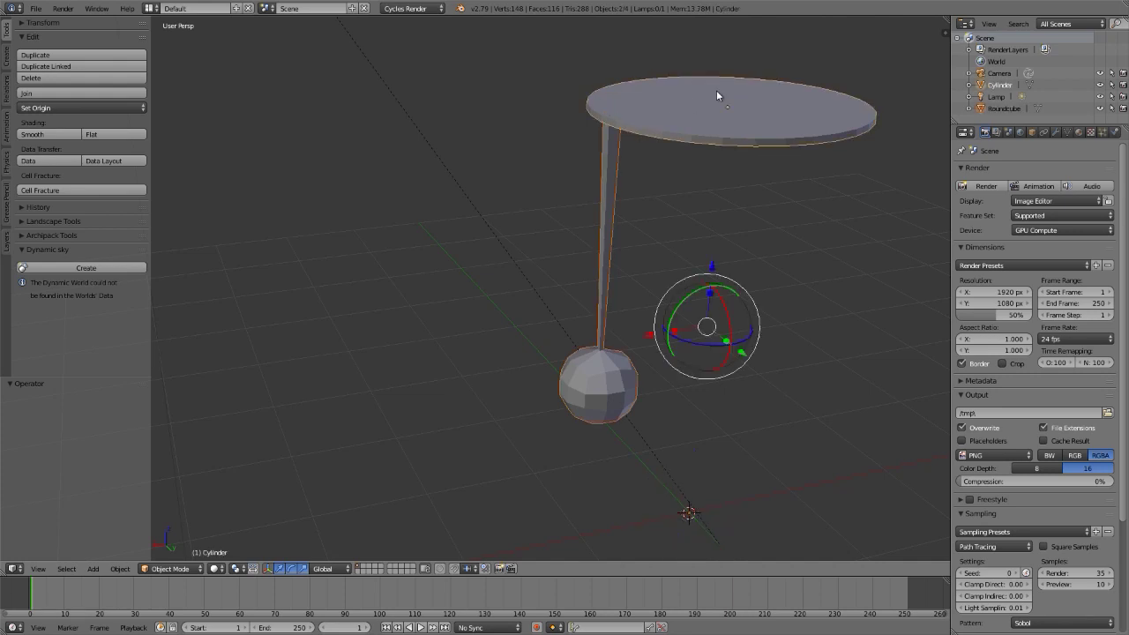
pyautogui.hotkey('ctrl', 'p')
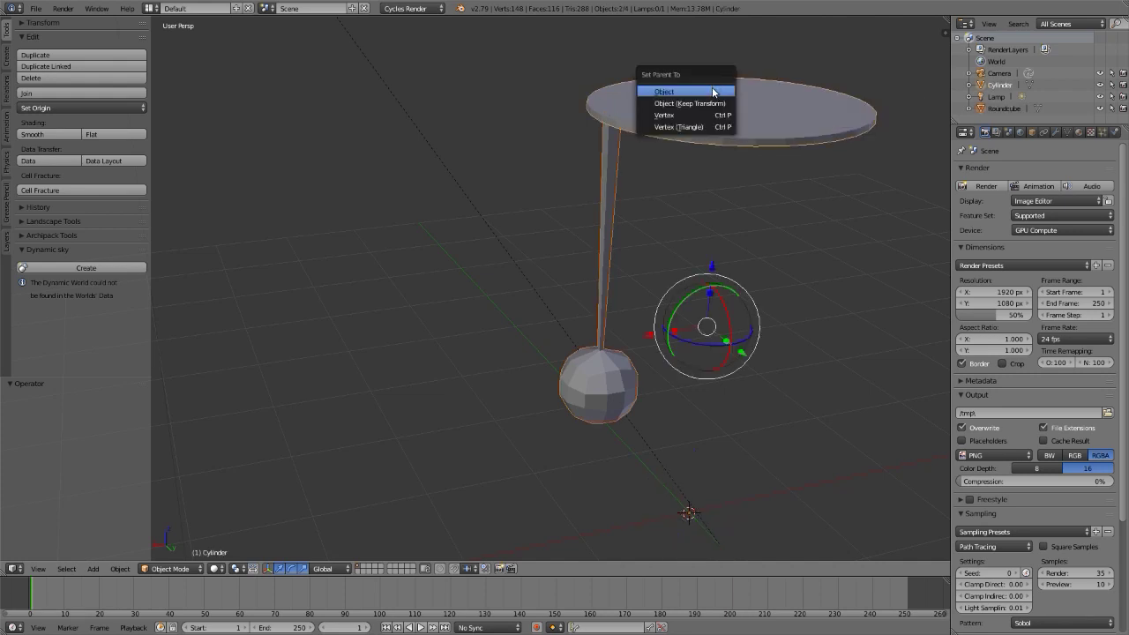
pyautogui.click(713, 92)
# Test the parenting by freely rotating the disc with trackball rotation, and cancel the rotation
pyautogui.rightClick(712, 86)
pyautogui.press('r')
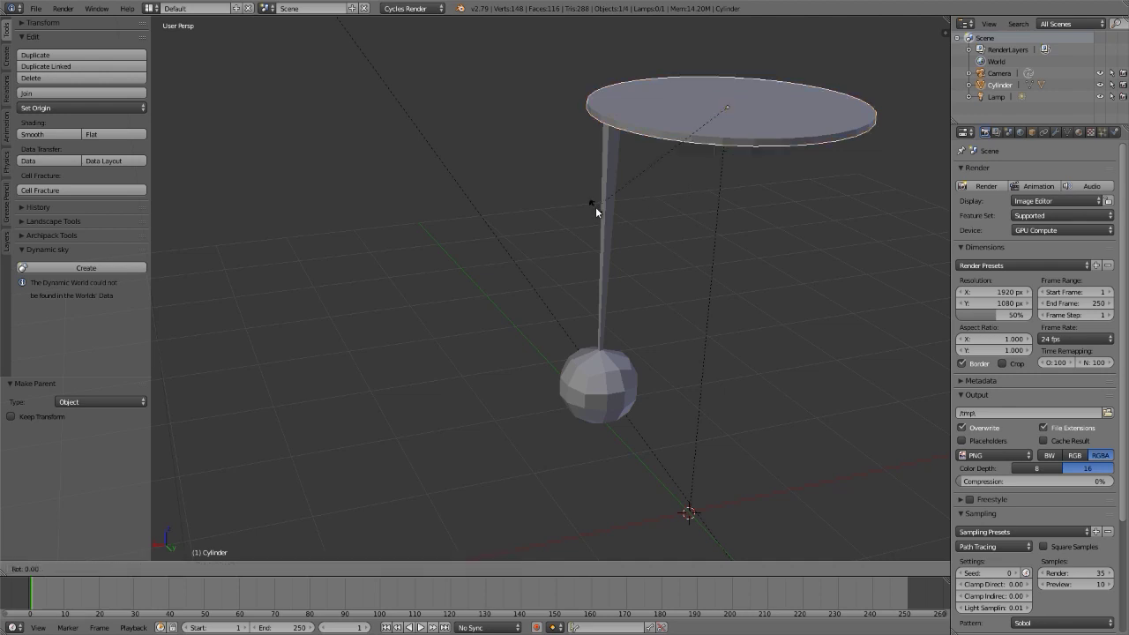
pyautogui.press('r')
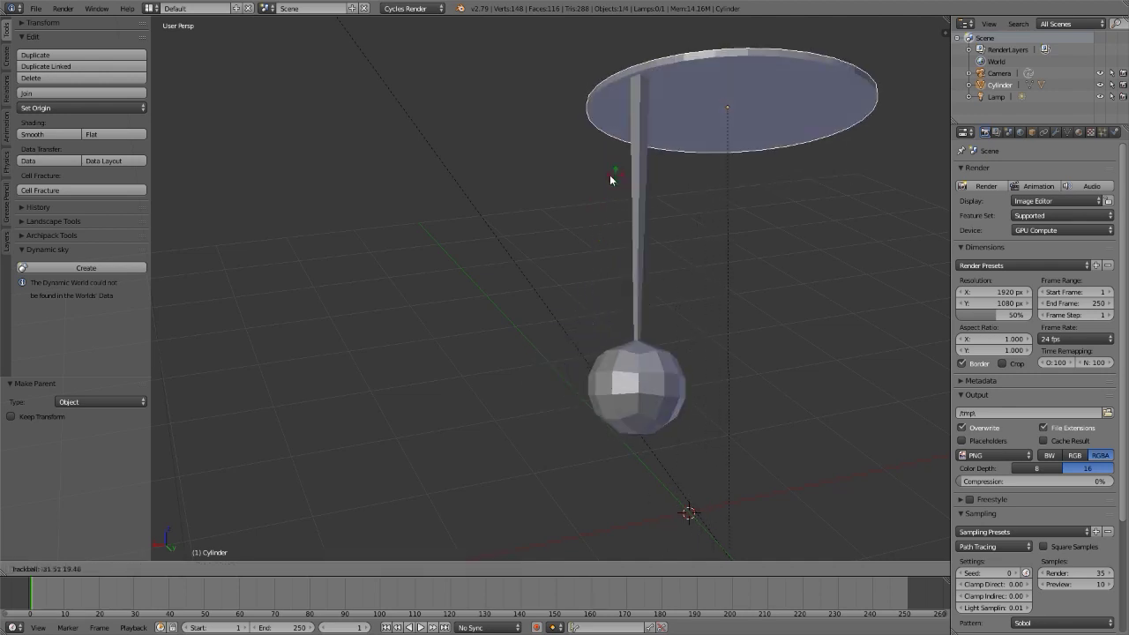
pyautogui.rightClick(605, 178)
# Enable Cloth physics on the stem-and-ball object
pyautogui.rightClick(605, 181)
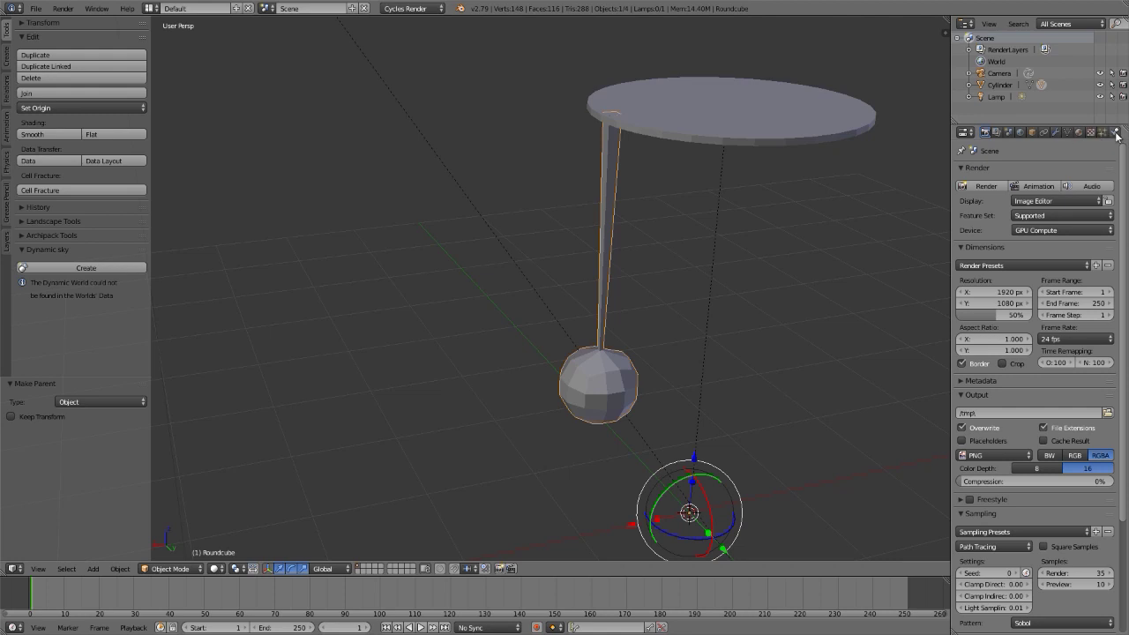
pyautogui.click(1115, 133)
pyautogui.click(1009, 214)
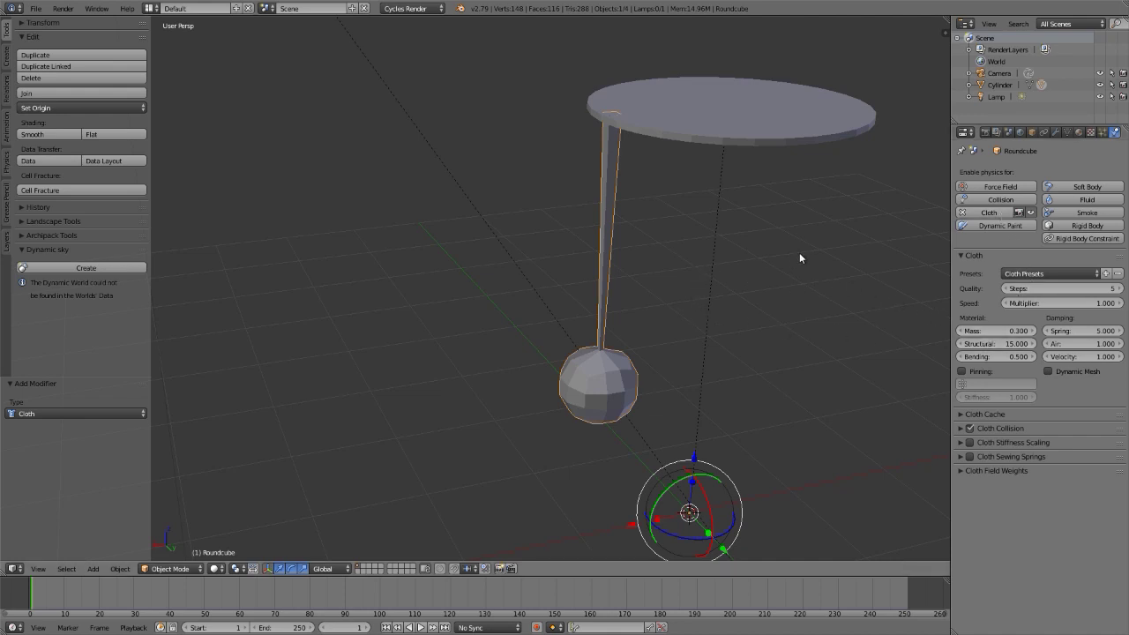
# Select the face at the stem's upper end in Edit Mode and assign it to a new vertex group named pin
pyautogui.press('Tab')
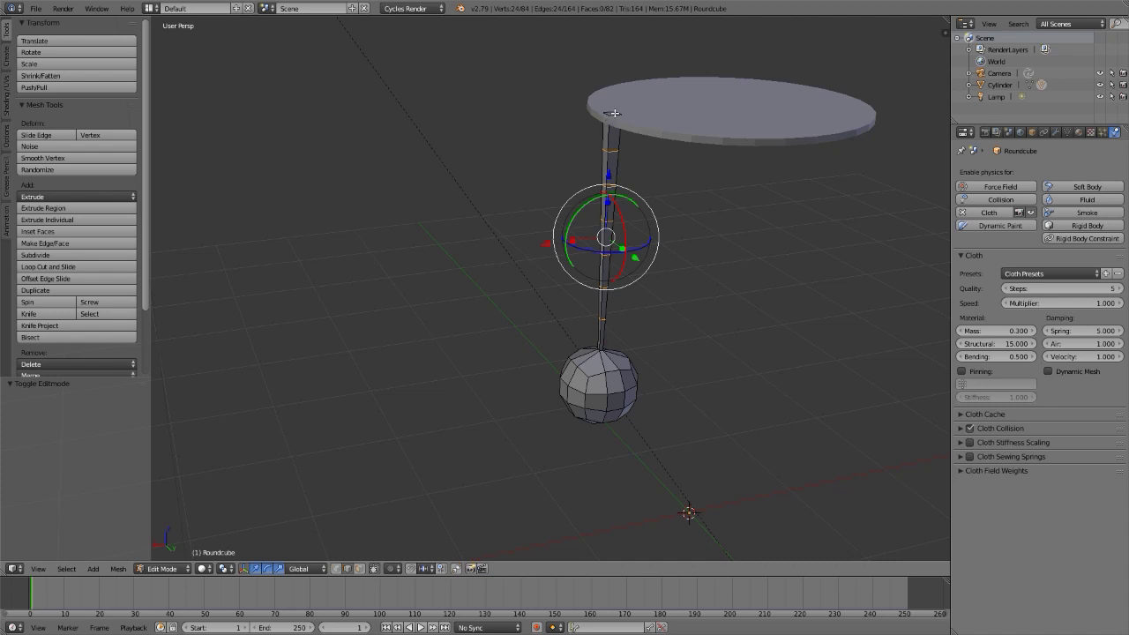
pyautogui.hotkey('ctrl', 'Tab')
pyautogui.click(612, 114)
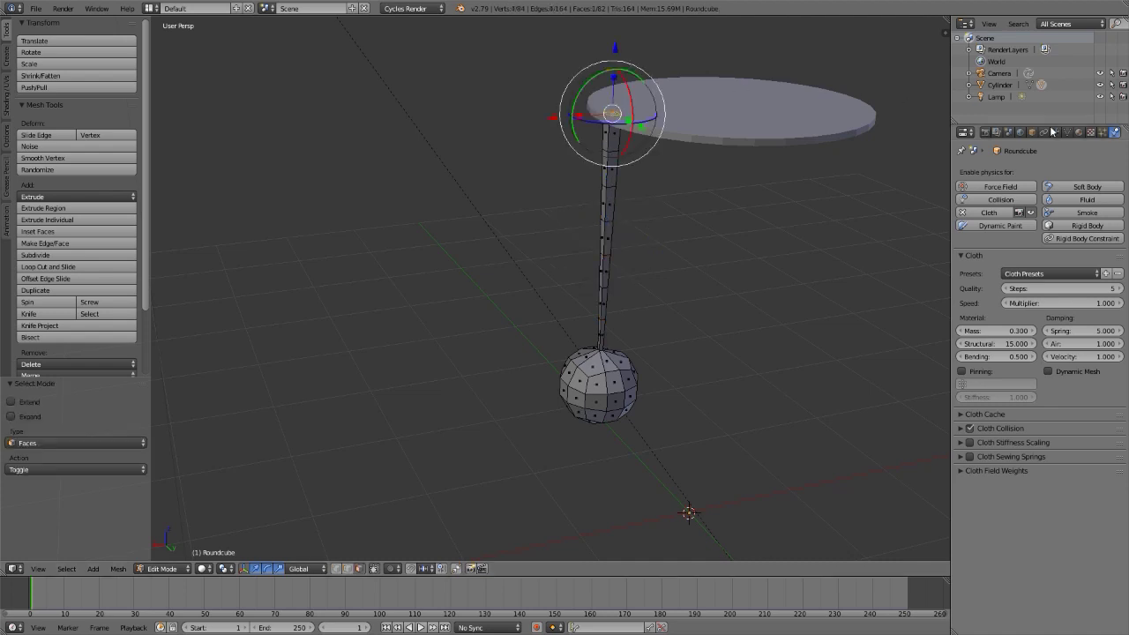
pyautogui.click(1068, 132)
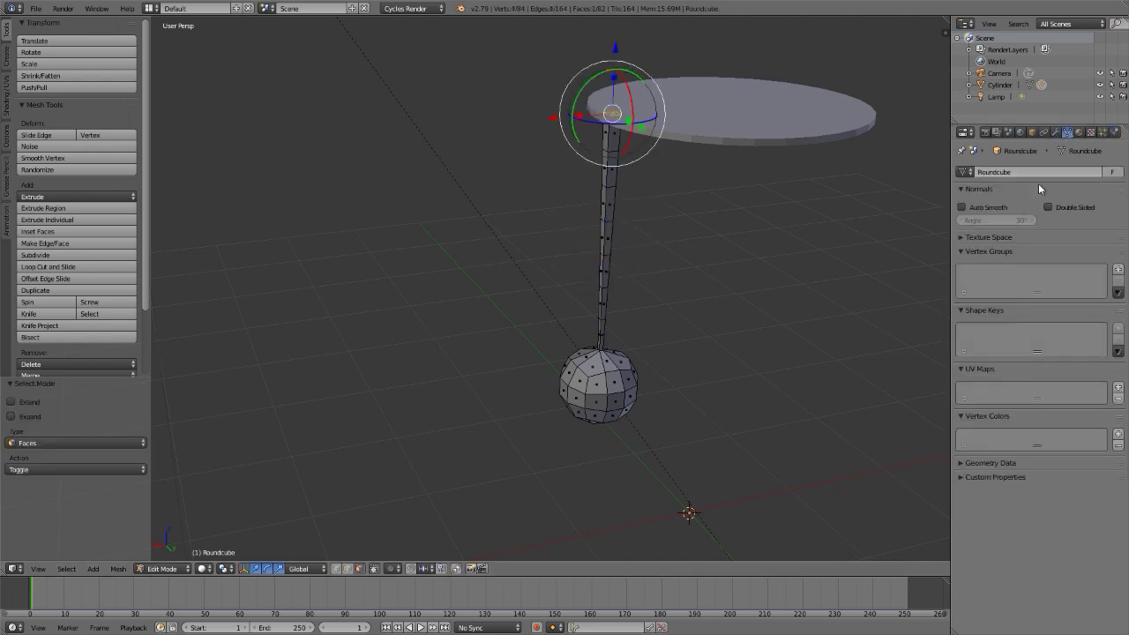
pyautogui.click(1117, 270)
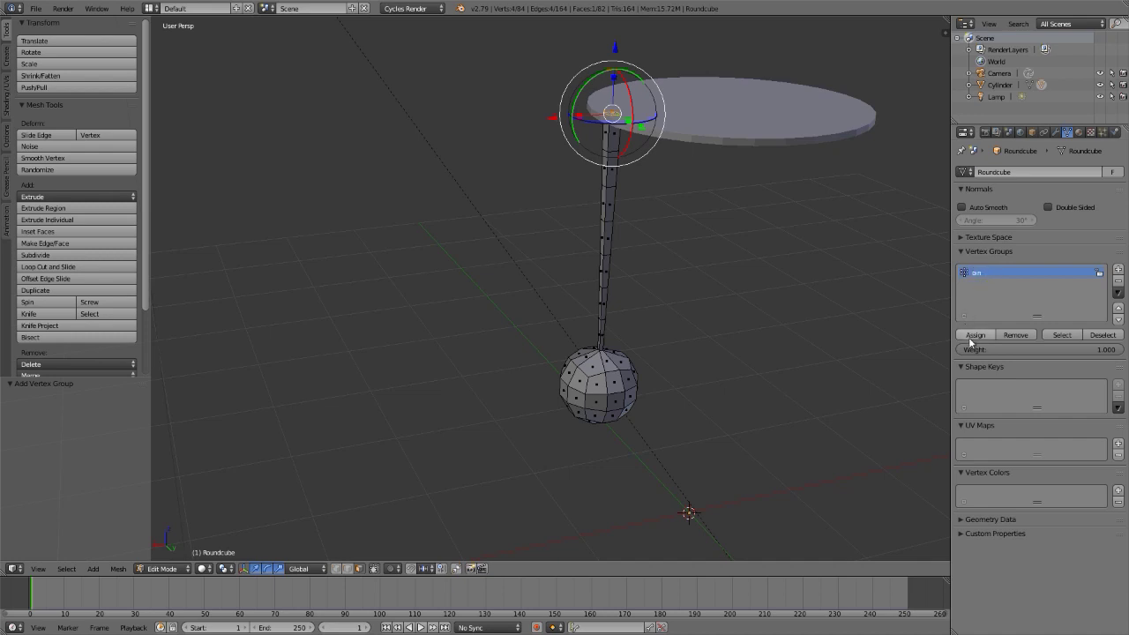
# Select all the ball's faces without the stem, assign them to a new vertex group named heavy globe, and return to Object Mode
pyautogui.moveTo(588, 427); pyautogui.dragTo(619, 312, button='middle')
pyautogui.rightClick(587, 445)
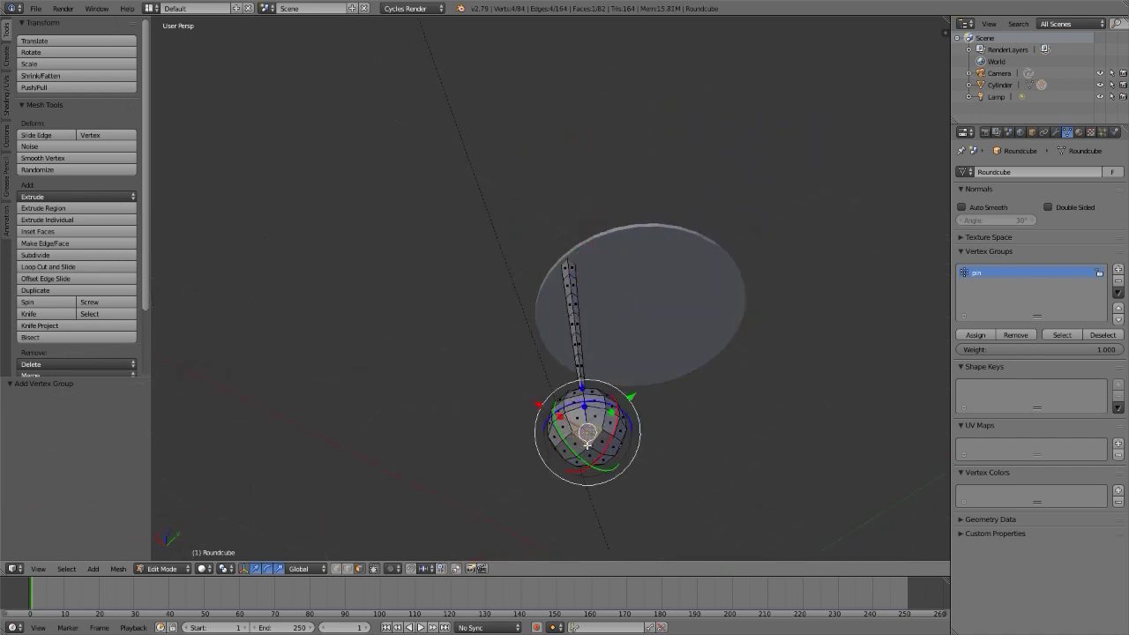
pyautogui.moveTo(589, 462); pyautogui.dragTo(596, 513, button='middle')
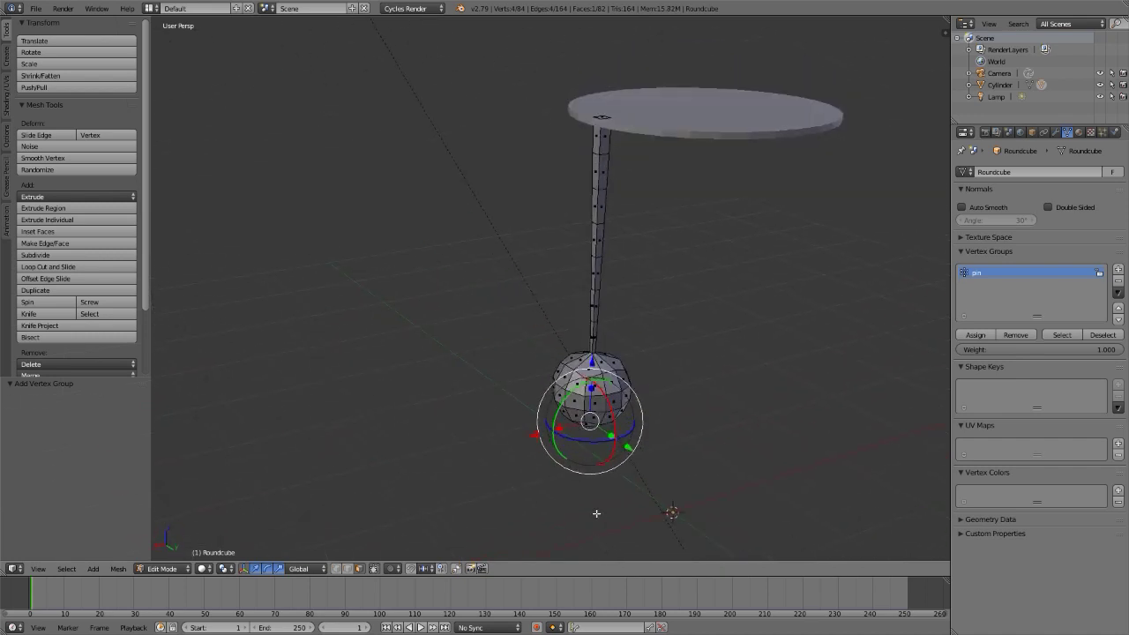
pyautogui.press('ctrl+KP_Add')
pyautogui.press('ctrl+KP_Add')
pyautogui.press('ctrl+KP_Add')
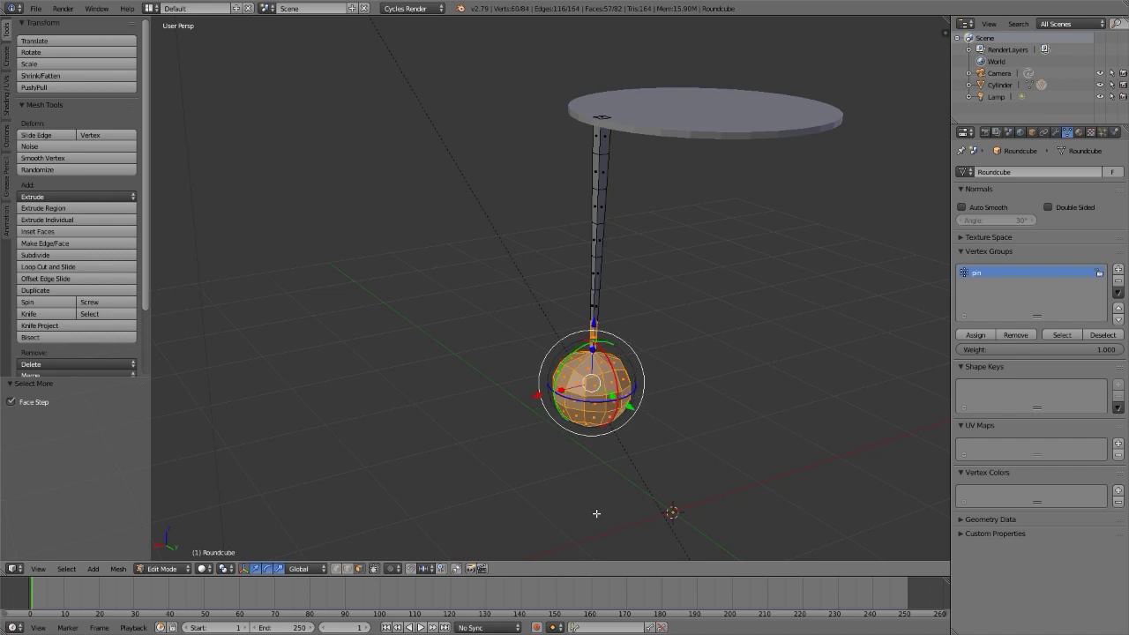
pyautogui.press('ctrl+KP_Subtract')
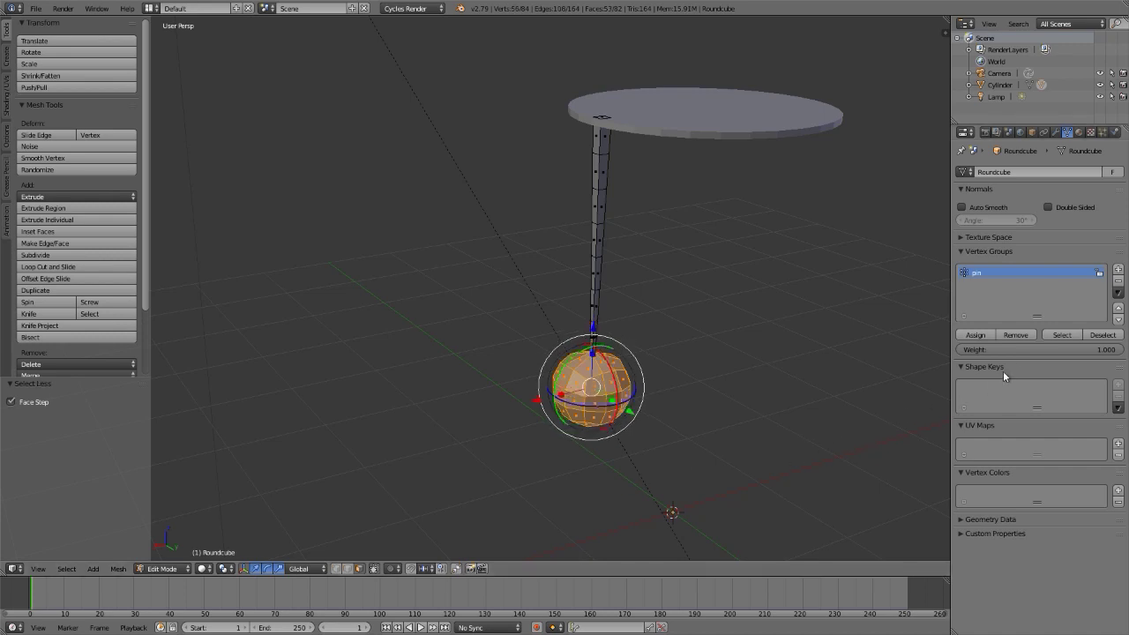
pyautogui.click(1118, 270)
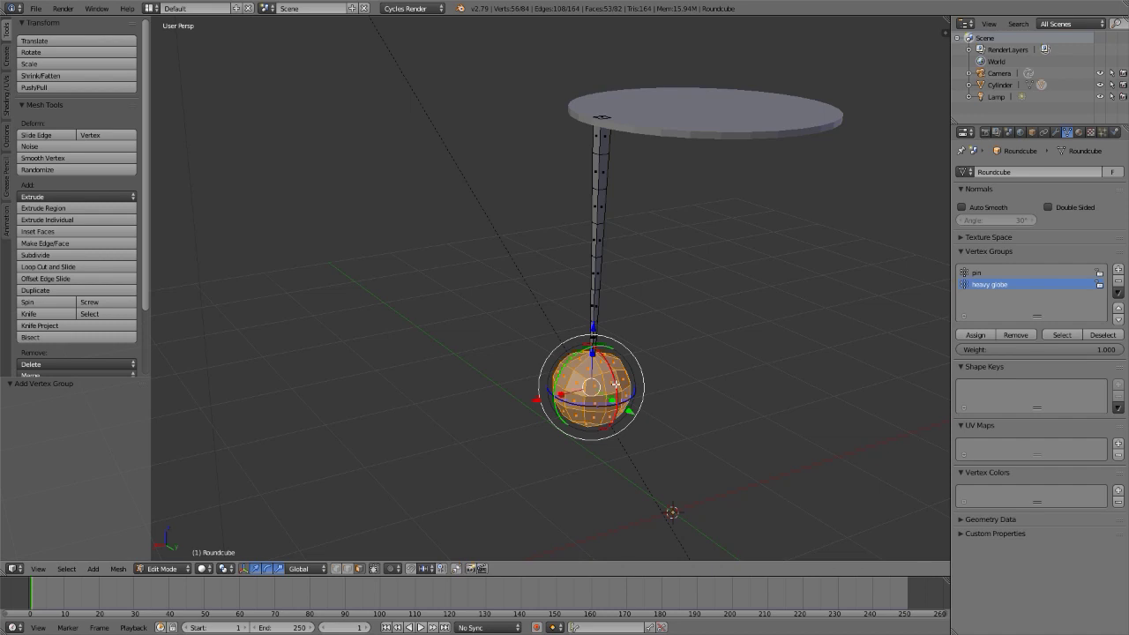
pyautogui.press('Tab')
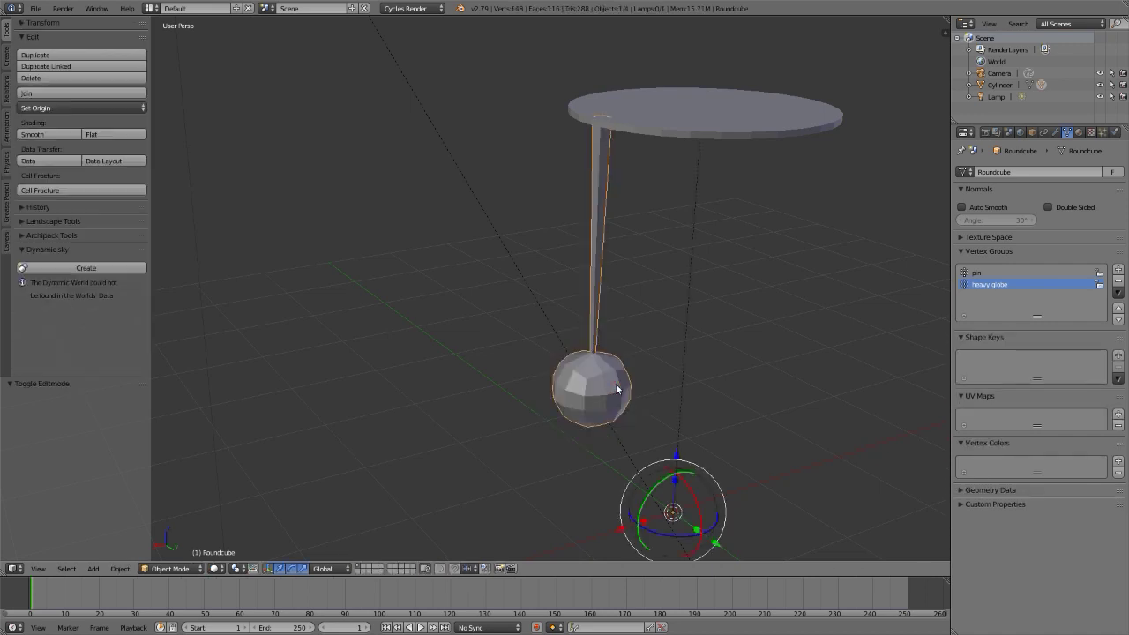
# Enable cloth pinning for the stem-and-ball object with pin as the pinning vertex group
pyautogui.click(1115, 132)
pyautogui.click(961, 371)
pyautogui.click(979, 384)
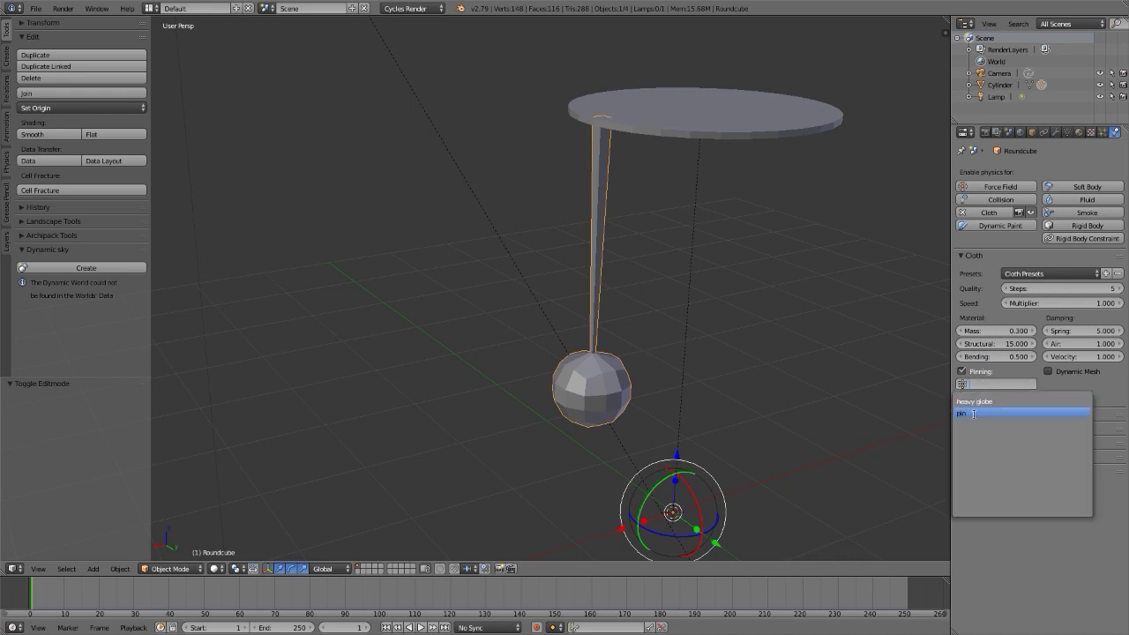
pyautogui.click(970, 413)
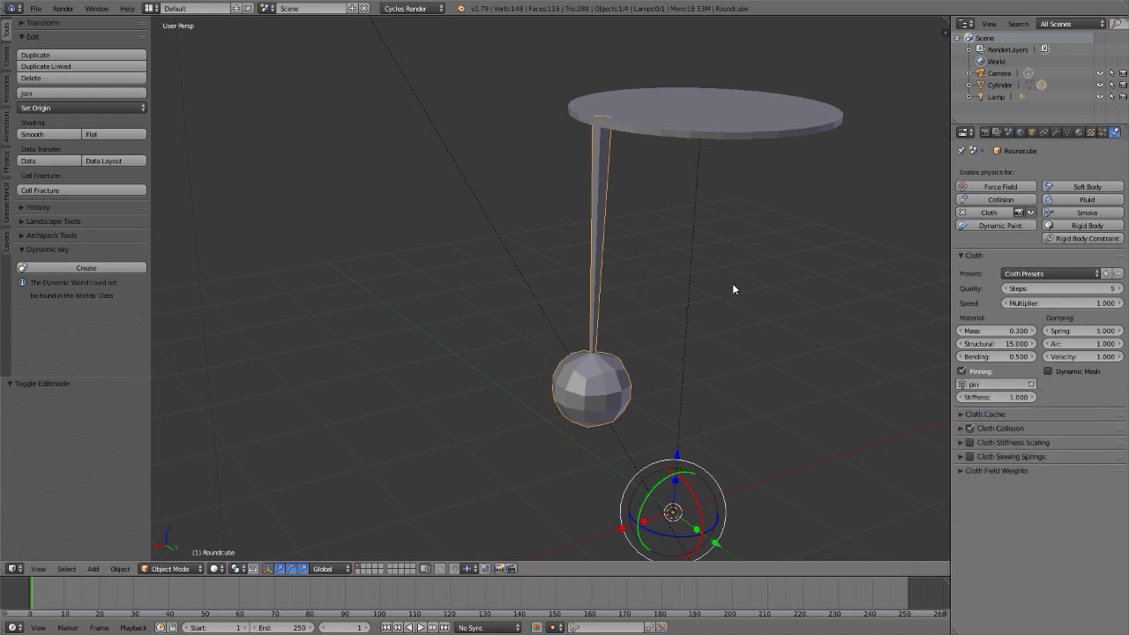
# Set the animation's end frame to 60 and play the cloth simulation, examining the ball's shape up close
pyautogui.click(270, 627)
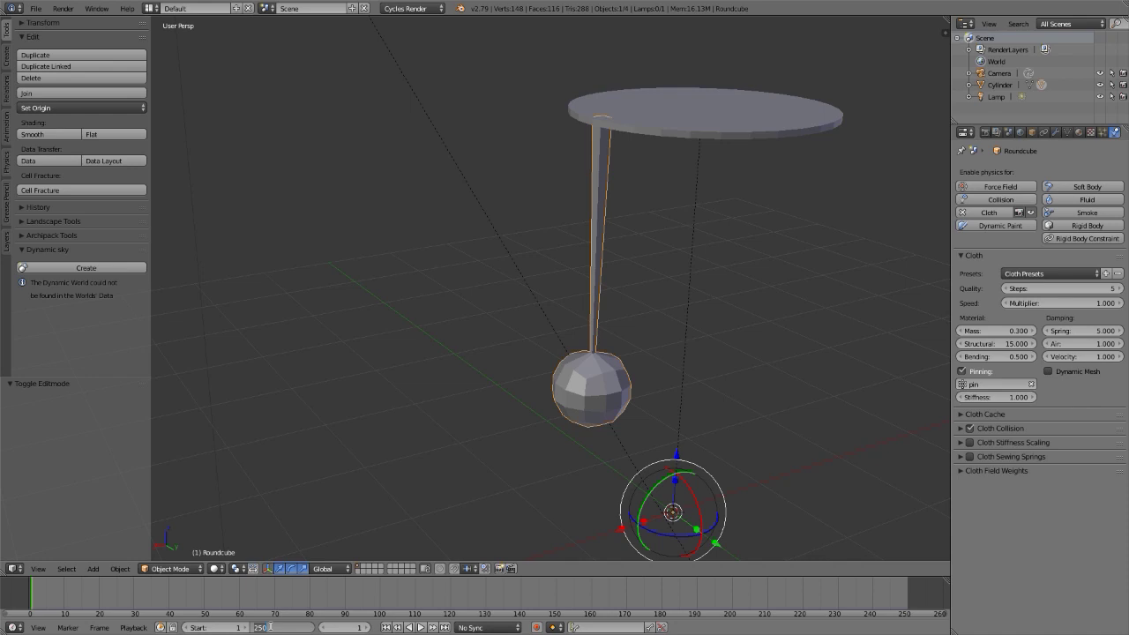
pyautogui.press('Return')
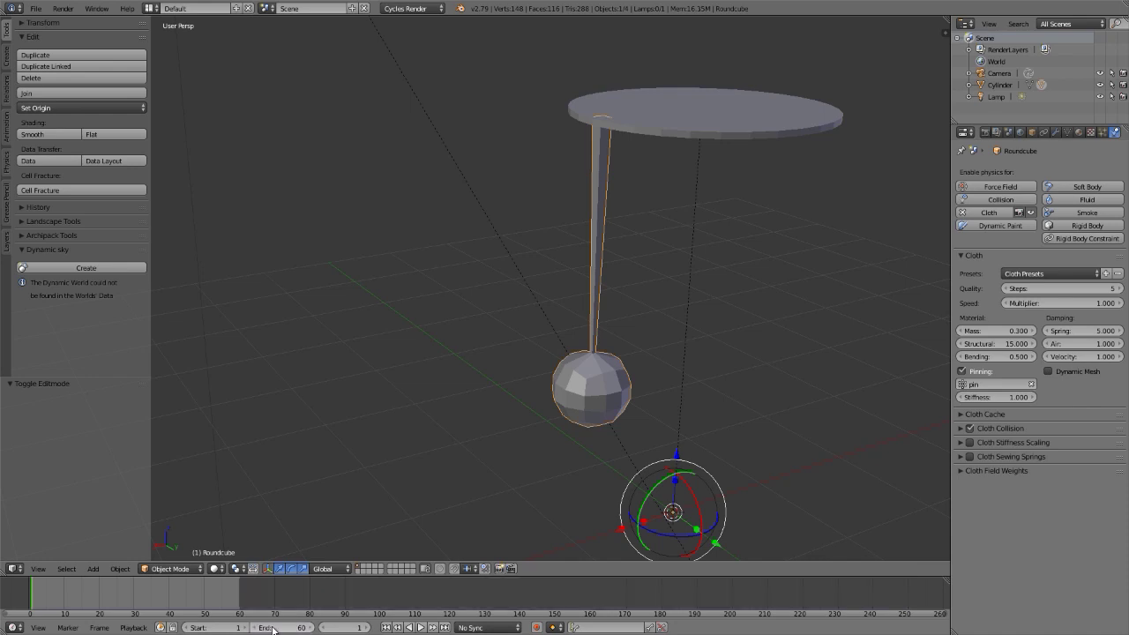
pyautogui.hotkey('alt', 'a')
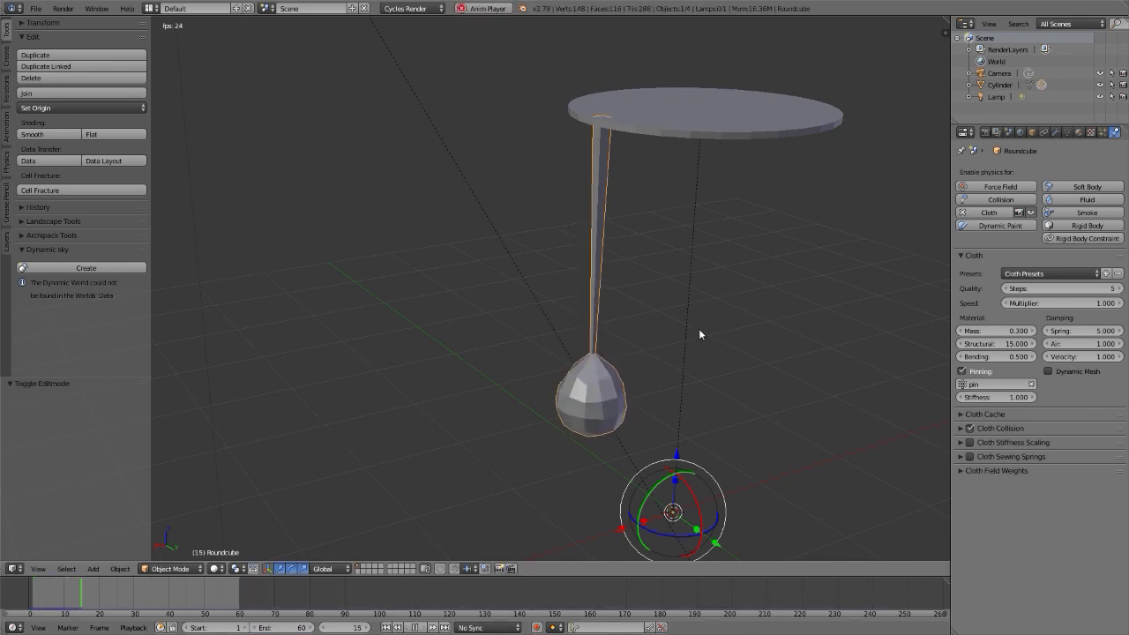
pyautogui.moveTo(585, 376); pyautogui.dragTo(586, 447, button='middle')
pyautogui.scroll(5, 586, 447)
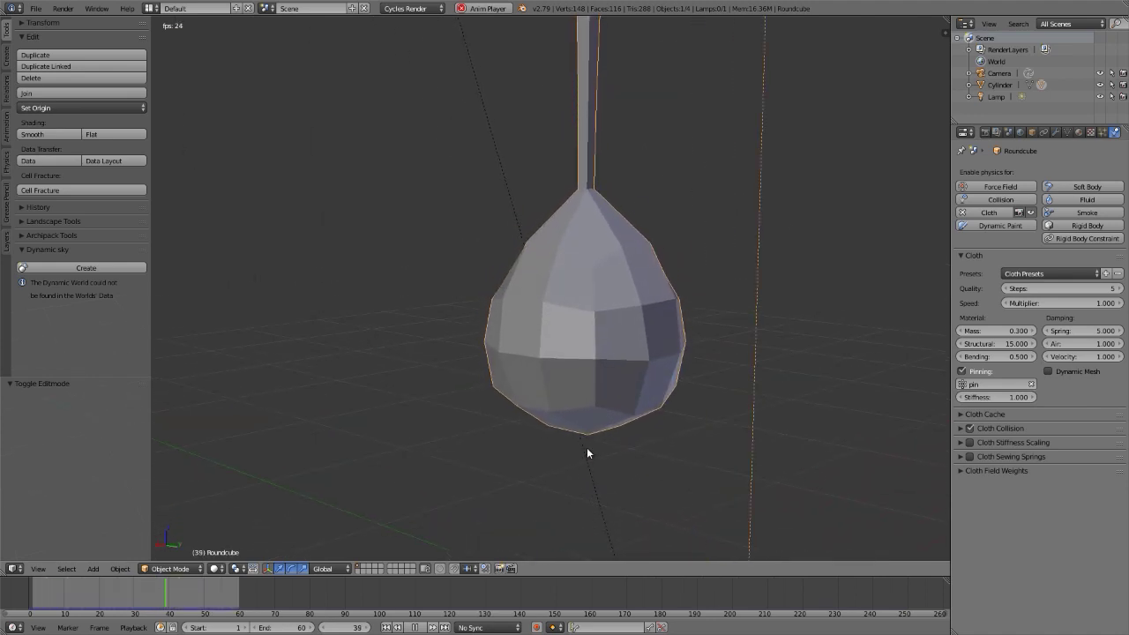
pyautogui.scroll(-4, 586, 447)
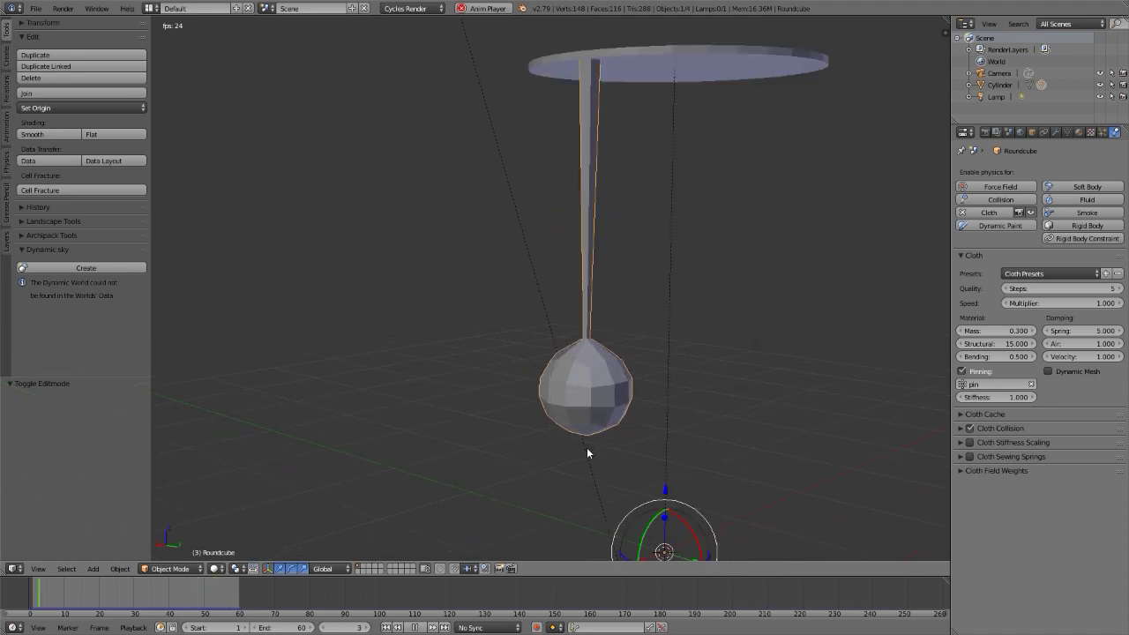
# Test how the hanging ball reacts by freely rotating the disc during playback, and cancel the rotation
pyautogui.rightClick(718, 65)
pyautogui.press('r')
pyautogui.press('r')
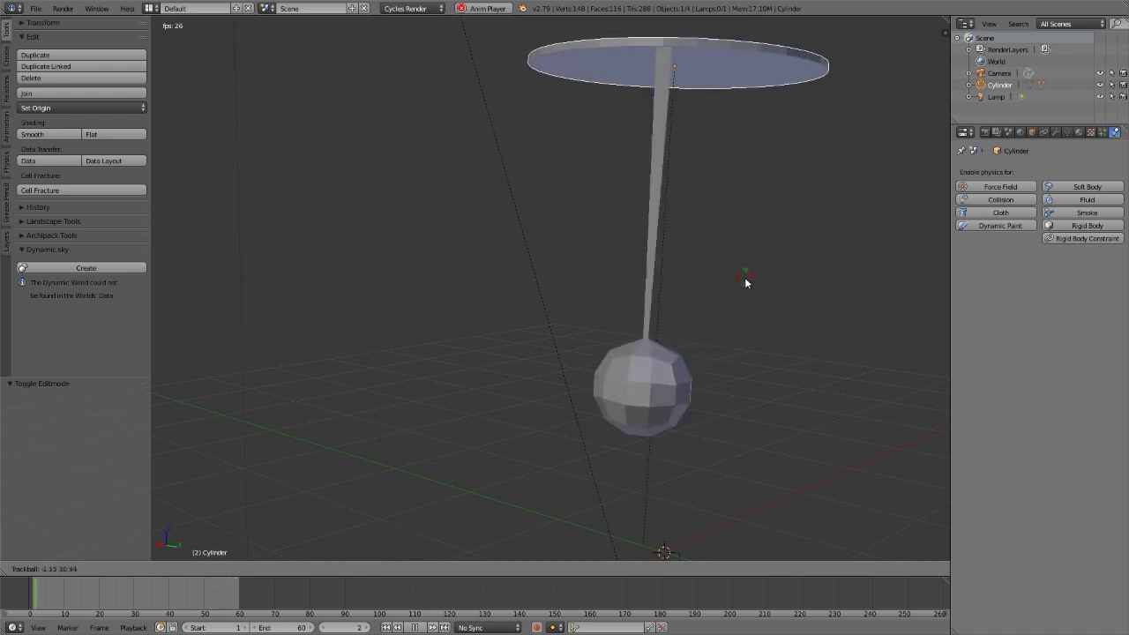
pyautogui.rightClick(743, 284)
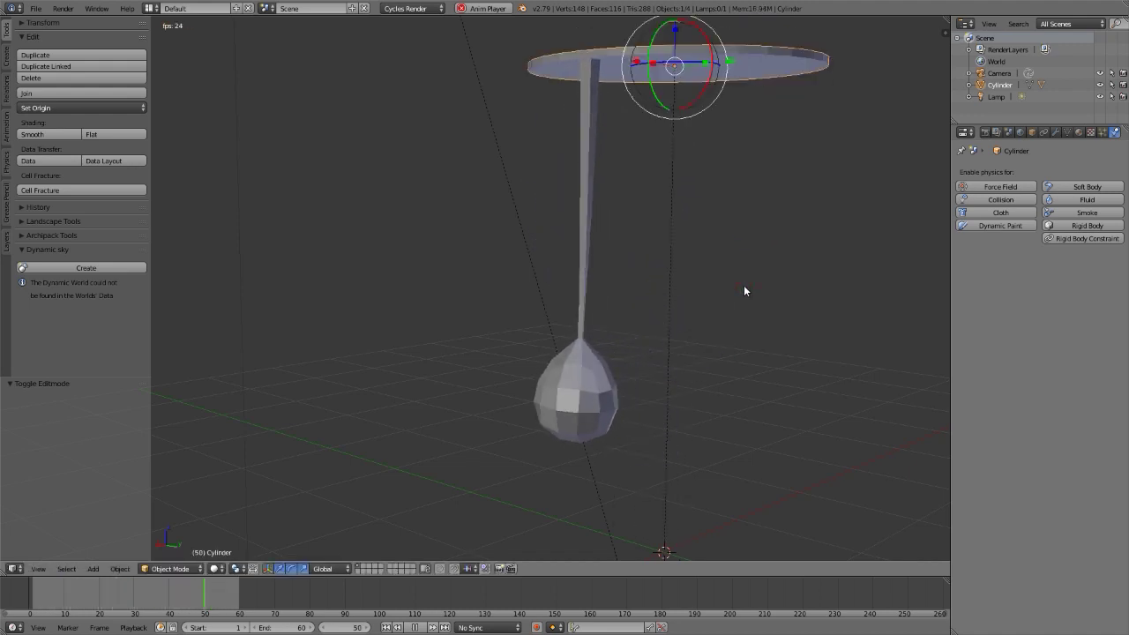
# Enable cloth stiffness scaling on the stem-and-ball object, with heavy globe as the structural stiffness group and a maximum of 50
pyautogui.rightClick(595, 356)
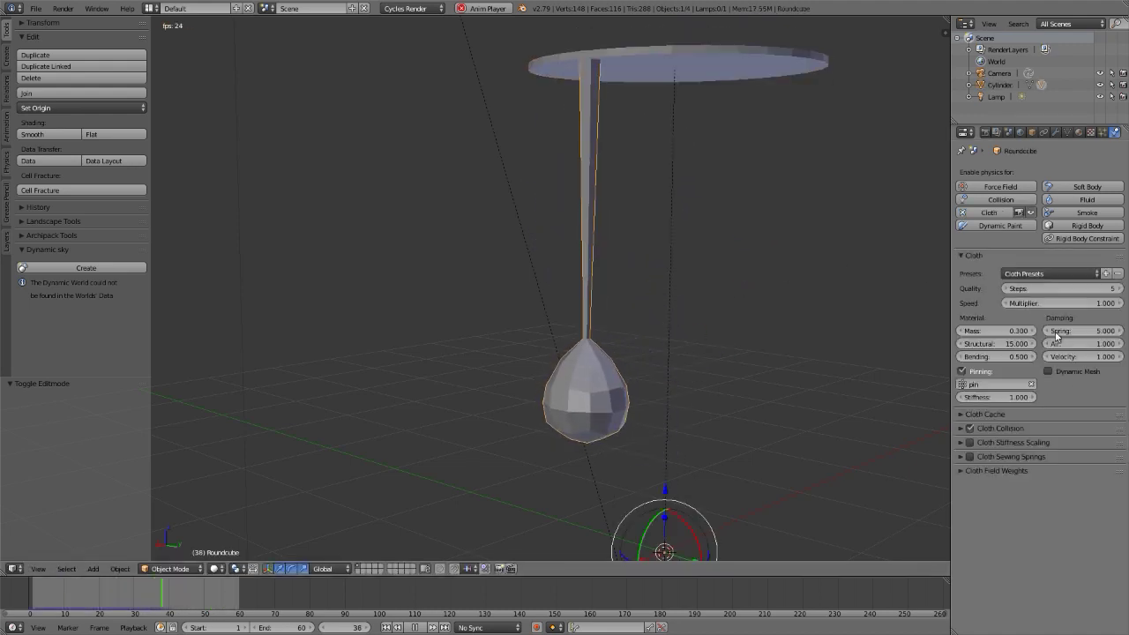
pyautogui.click(969, 442)
pyautogui.click(960, 442)
pyautogui.click(1083, 473)
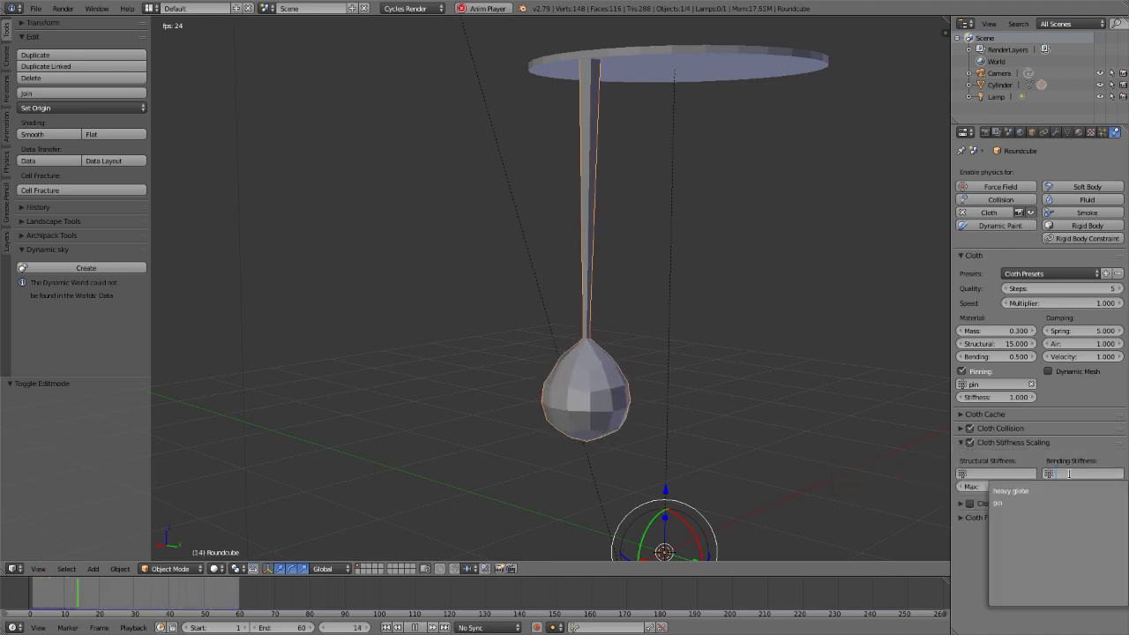
pyautogui.click(992, 474)
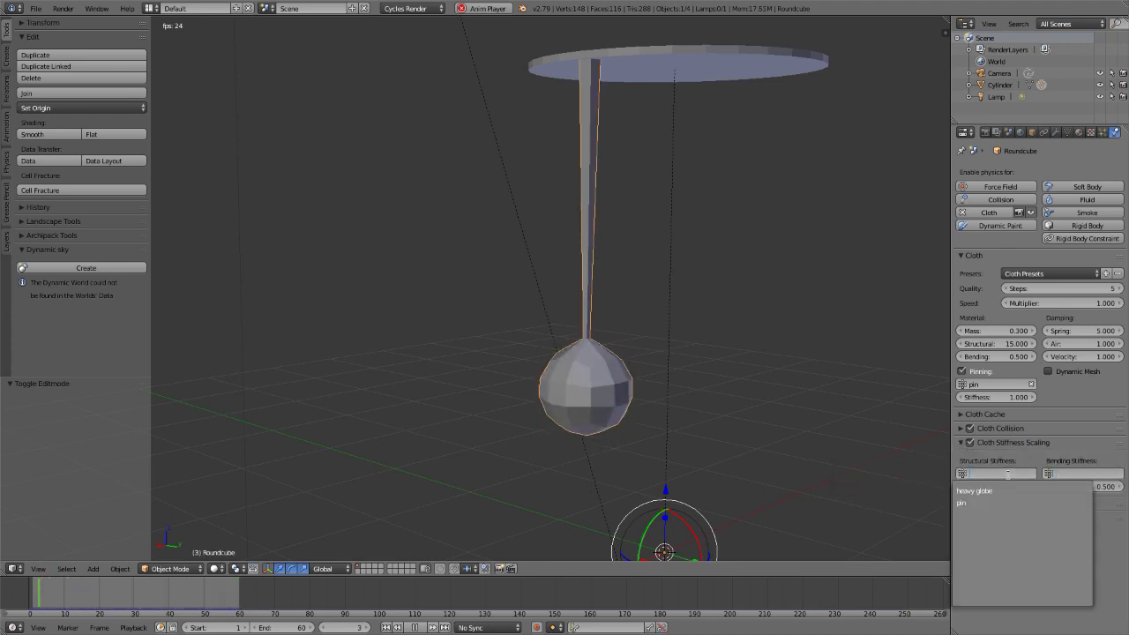
pyautogui.click(971, 490)
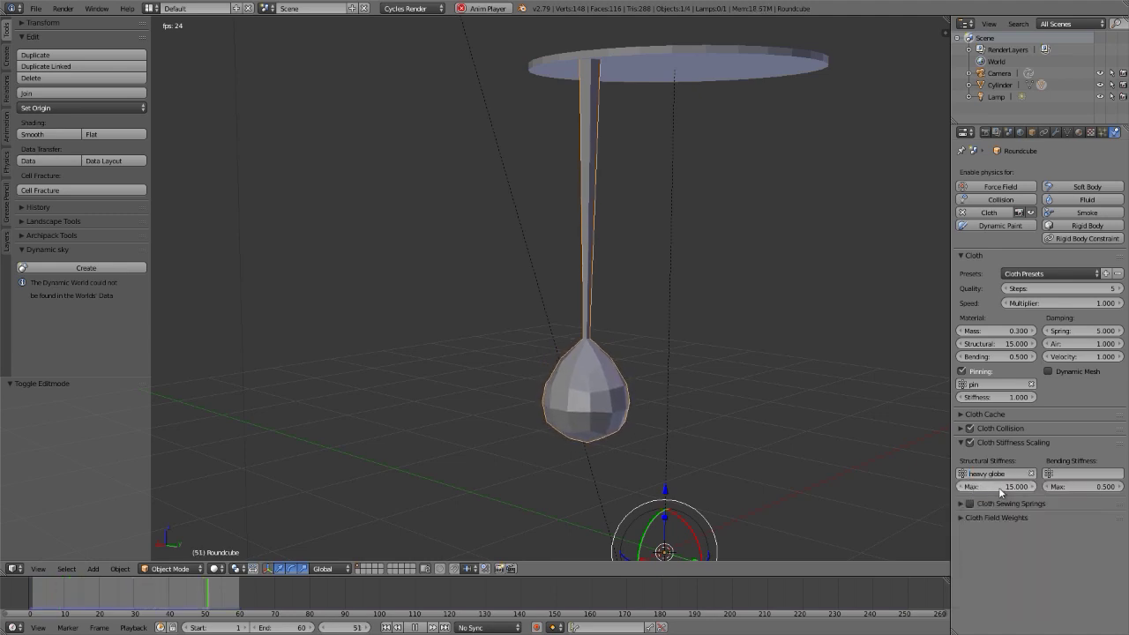
pyautogui.click(1000, 488)
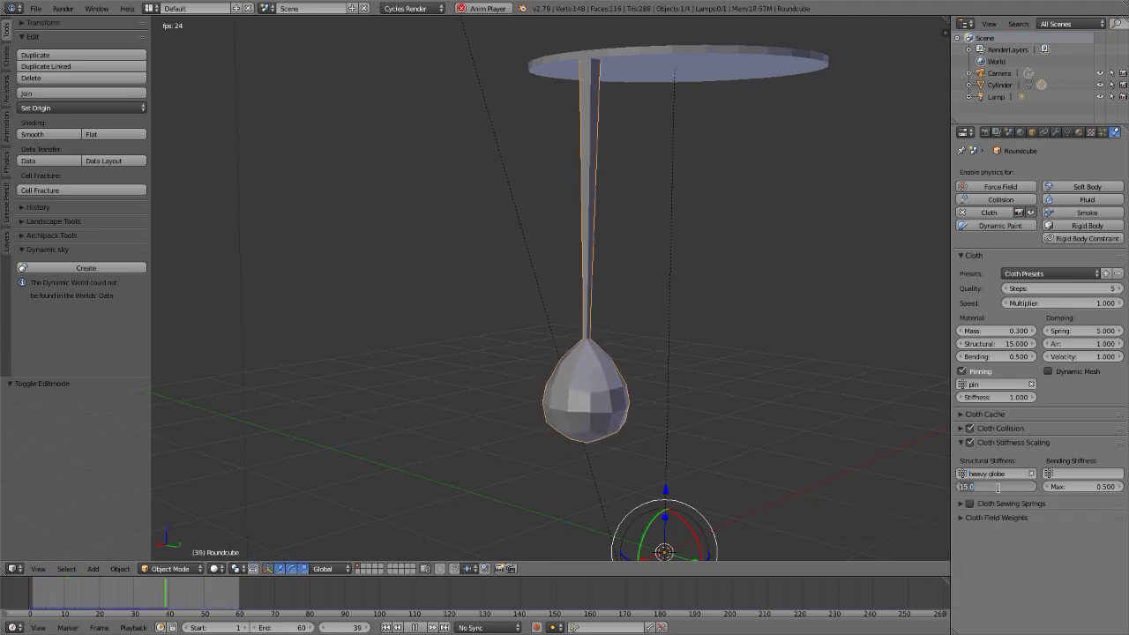
pyautogui.write('50')
pyautogui.press('Return')
# Check the ball's swing with the stiffness scaling by freely rotating the disc during playback, and cancel the rotation
pyautogui.rightClick(726, 55)
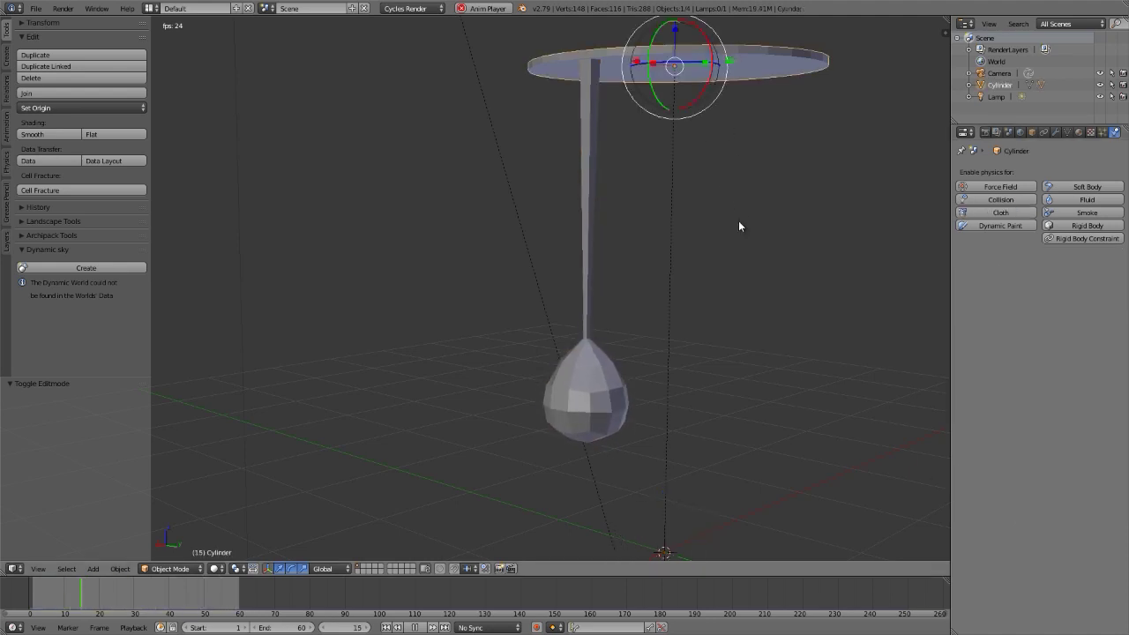
pyautogui.press('r')
pyautogui.press('r')
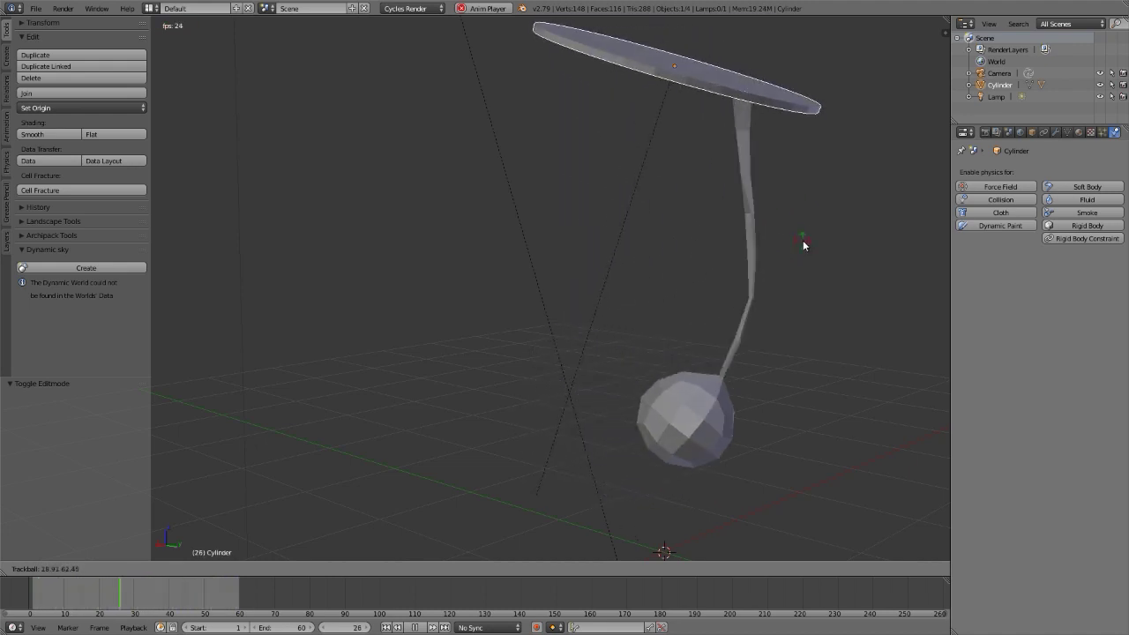
pyautogui.press('Escape')
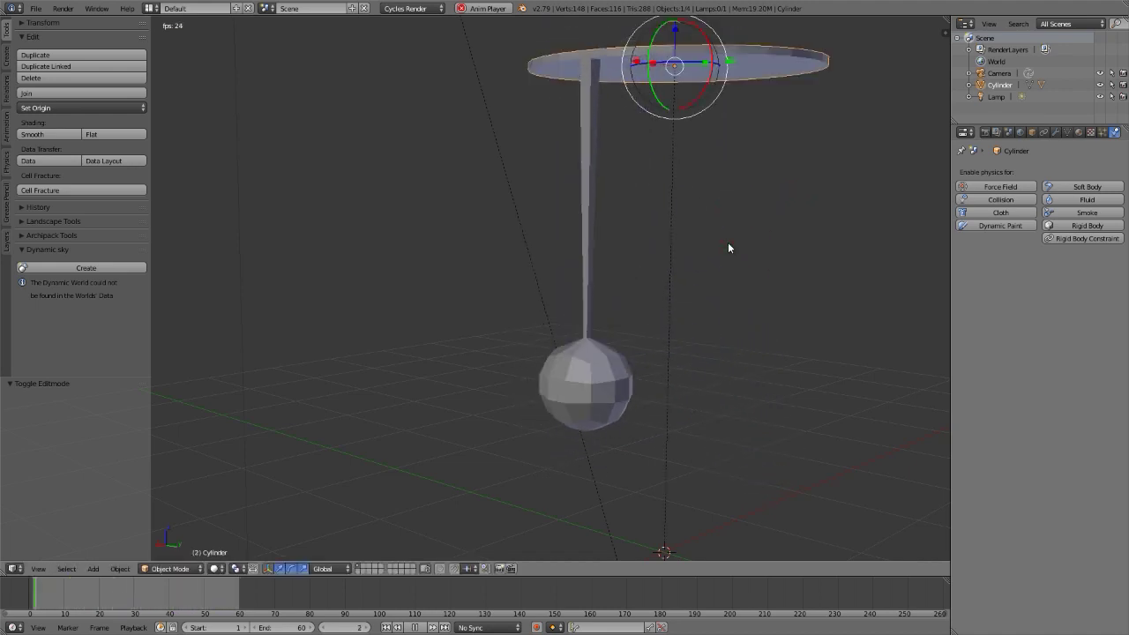
# Clear the stem-and-ball object's structural stiffness group and use heavy globe as the bending stiffness group with a maximum of 1000
pyautogui.rightClick(599, 411)
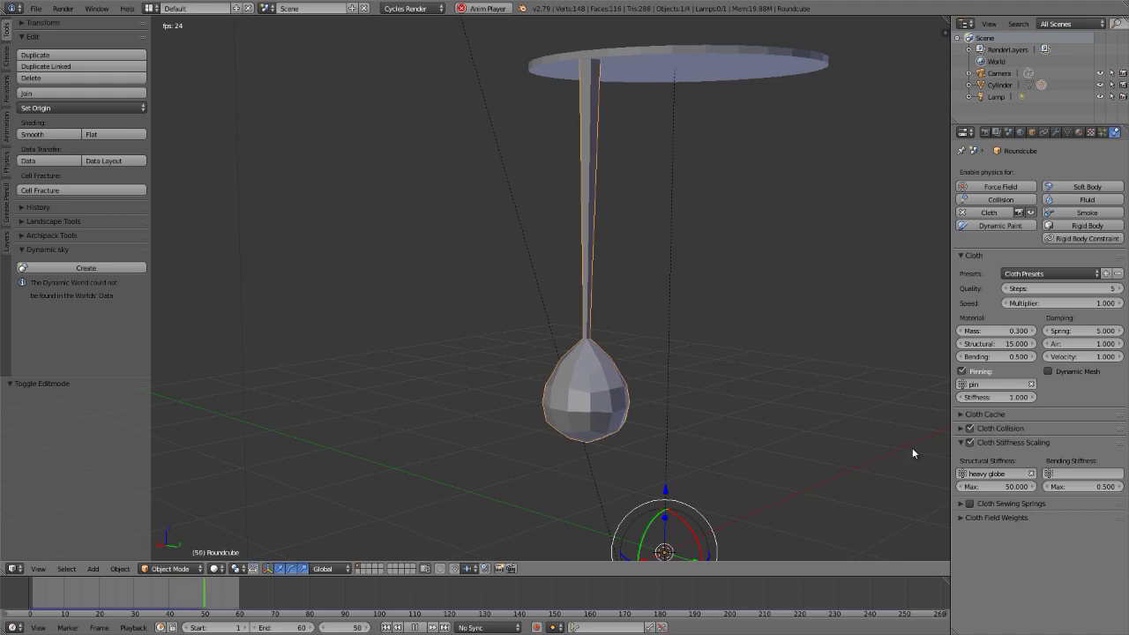
pyautogui.click(1029, 474)
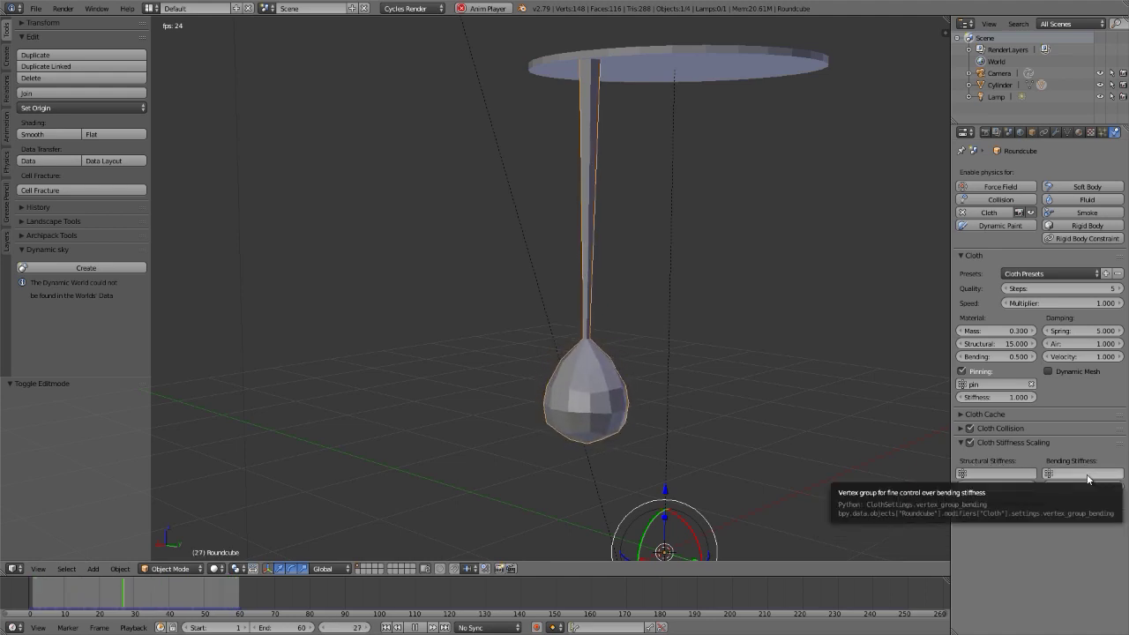
pyautogui.click(1019, 474)
pyautogui.click(1010, 490)
pyautogui.doubleClick(1076, 487)
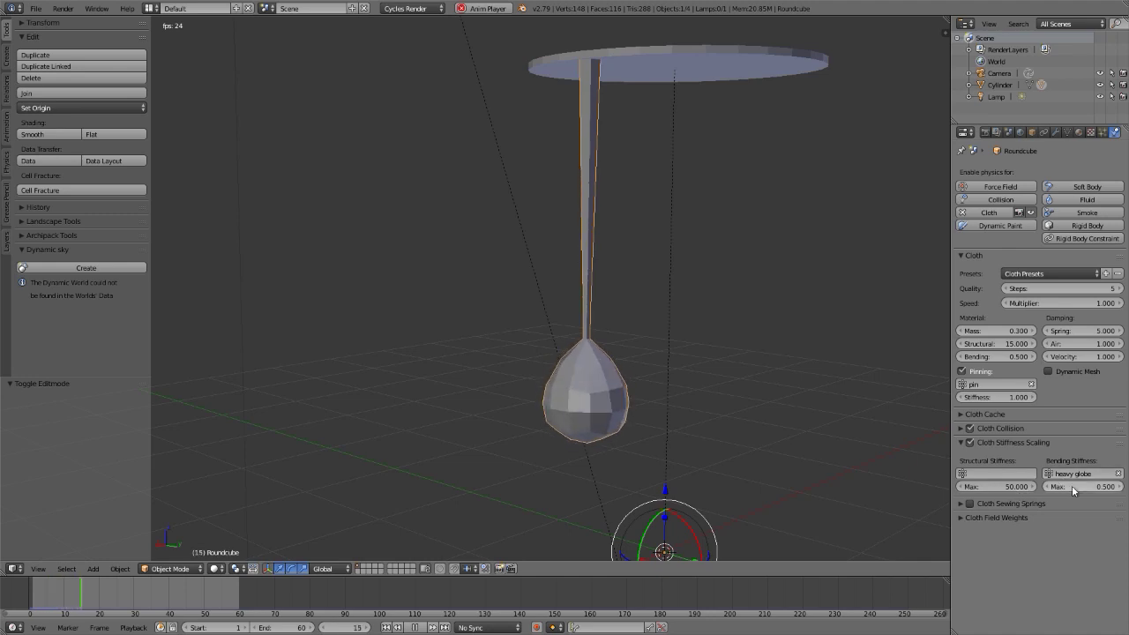
pyautogui.write('1000')
pyautogui.press('Return')
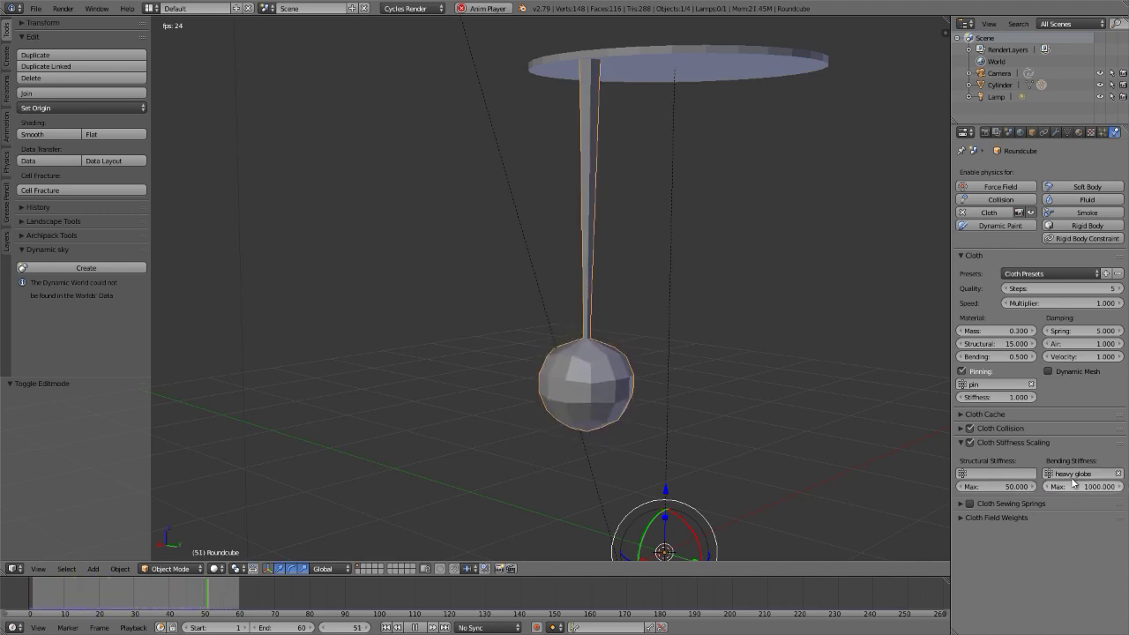
# Set the animation's end frame to 250
pyautogui.moveTo(603, 402); pyautogui.dragTo(624, 412, button='middle')
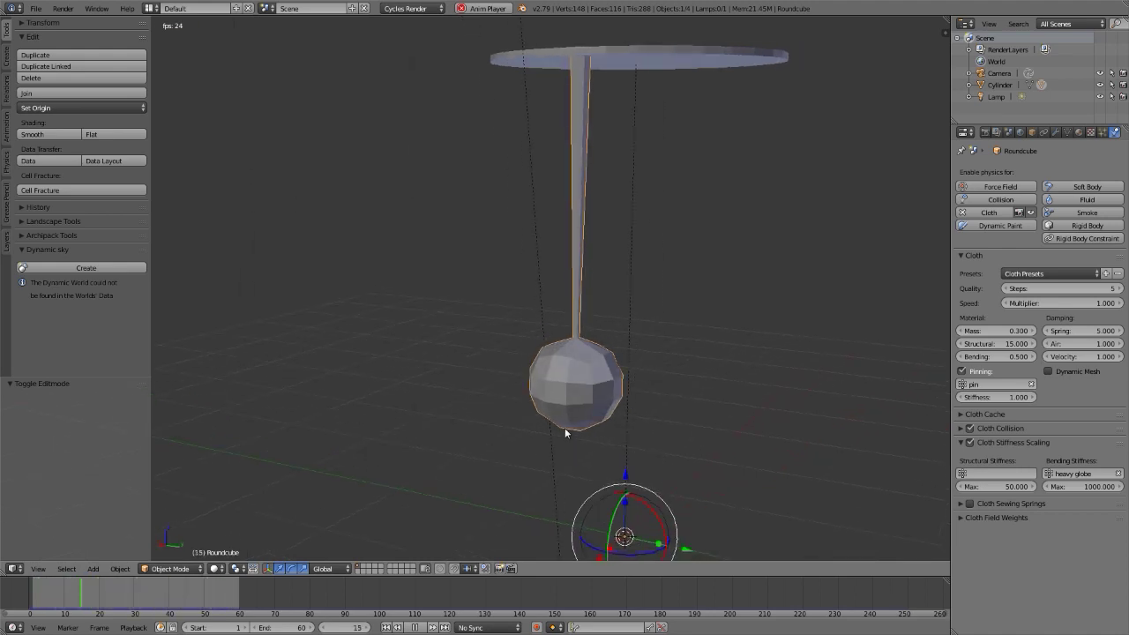
pyautogui.click(287, 627)
pyautogui.write('250')
pyautogui.press('Return')
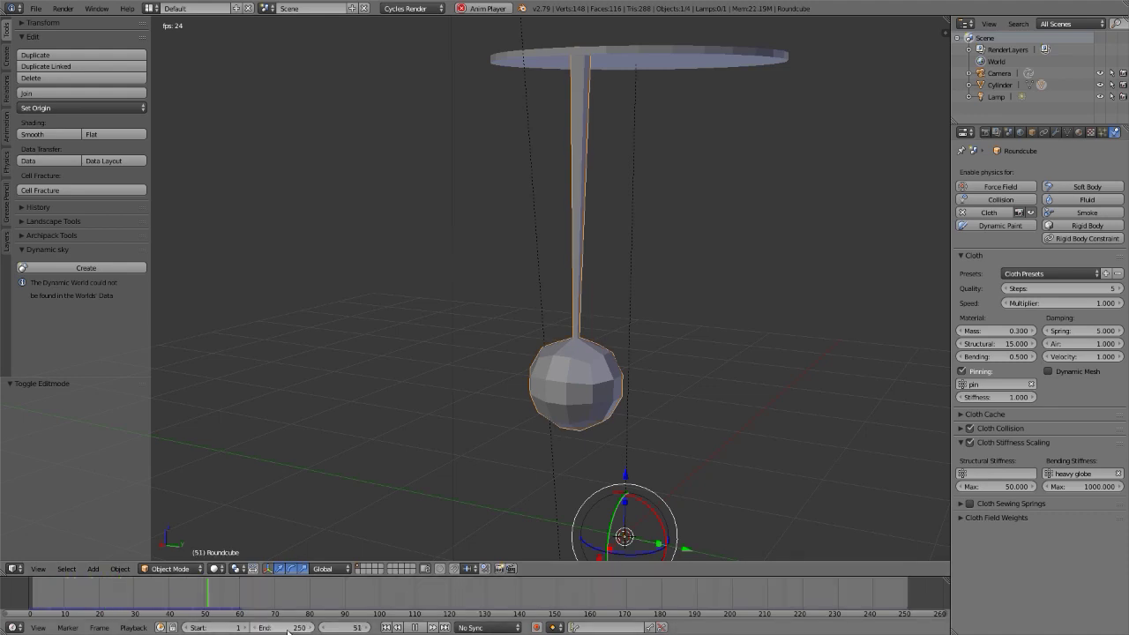
# Test the swing with the stiffer bending by freely rotating the disc during playback, and cancel the rotation
pyautogui.rightClick(664, 52)
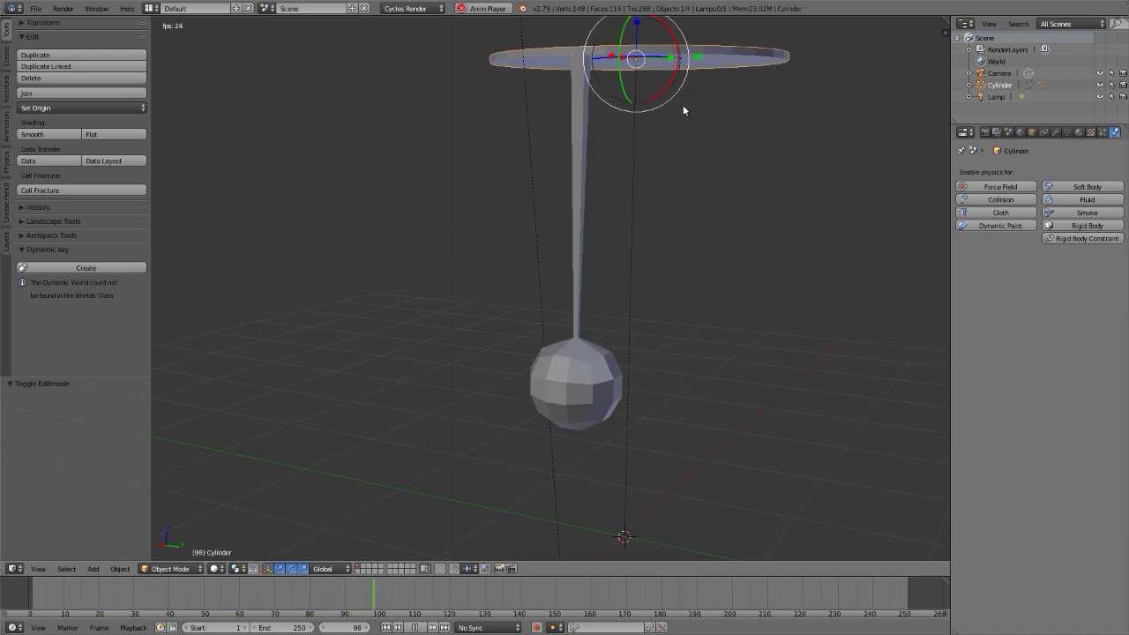
pyautogui.press('r')
pyautogui.press('r')
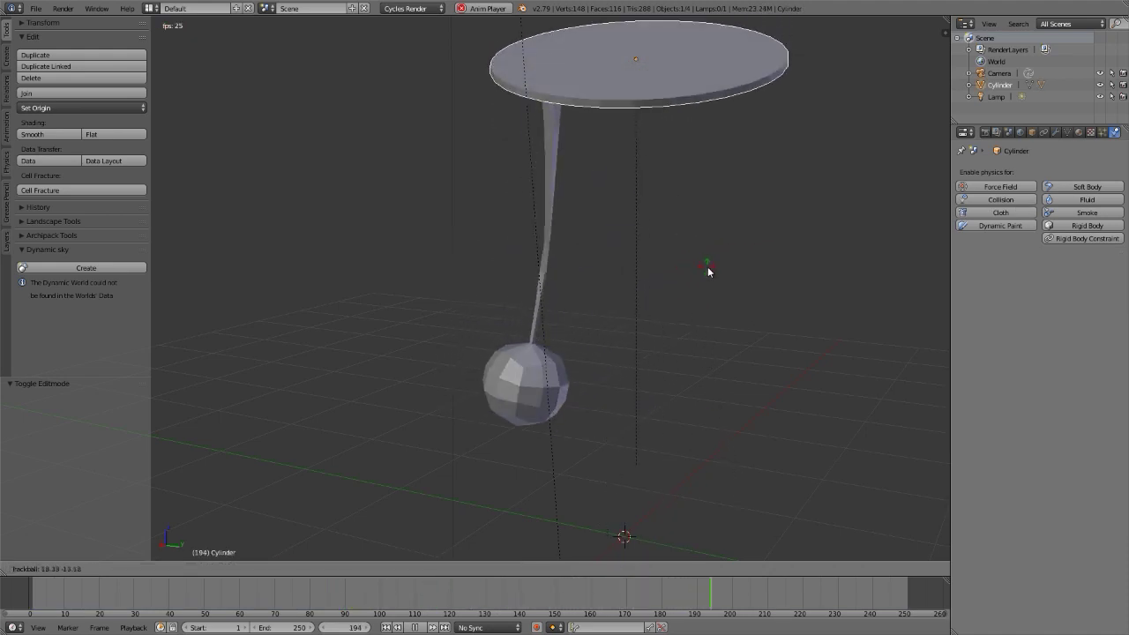
pyautogui.press('Escape')
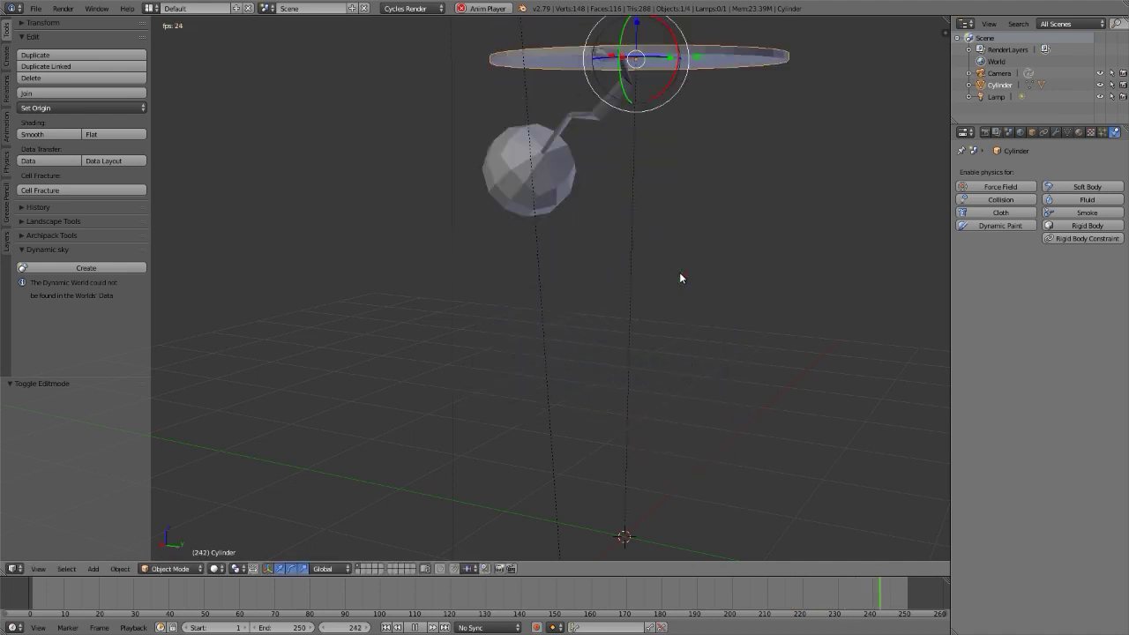
# Spin the disc around the global Z axis during playback to check how the hanging ball follows
pyautogui.scroll(-4, 634, 326)
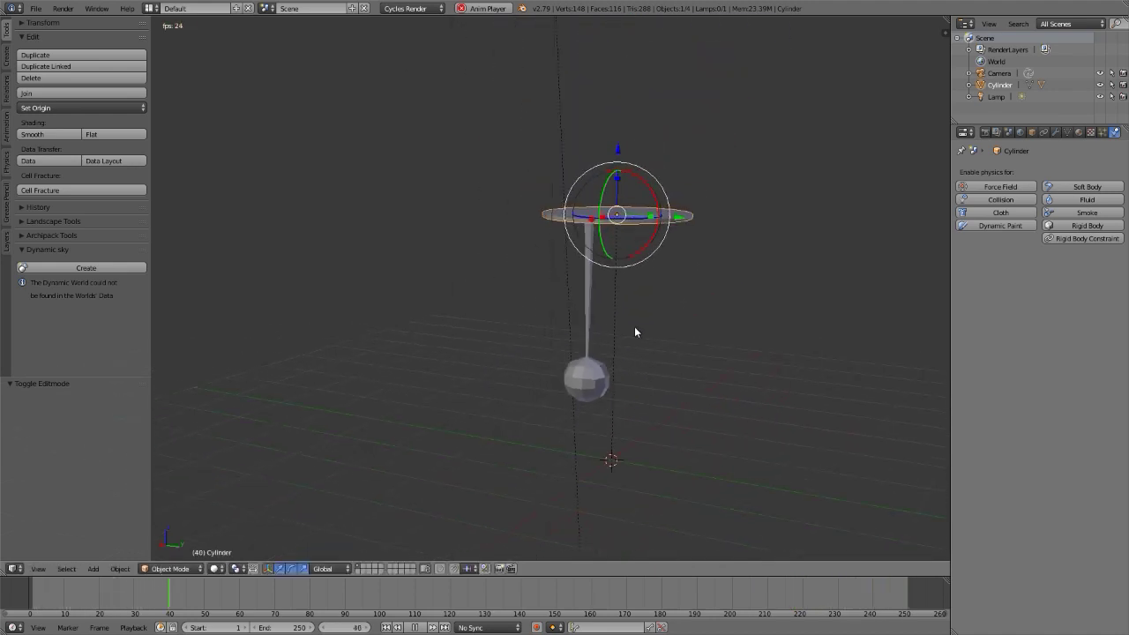
pyautogui.press('r')
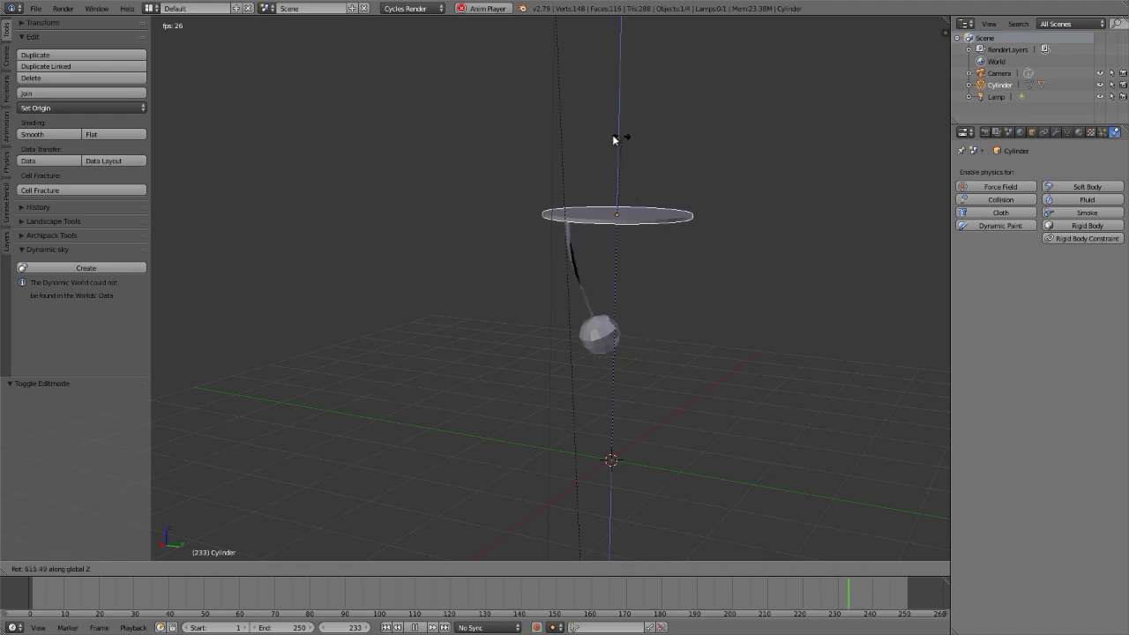
pyautogui.click(520, 282)
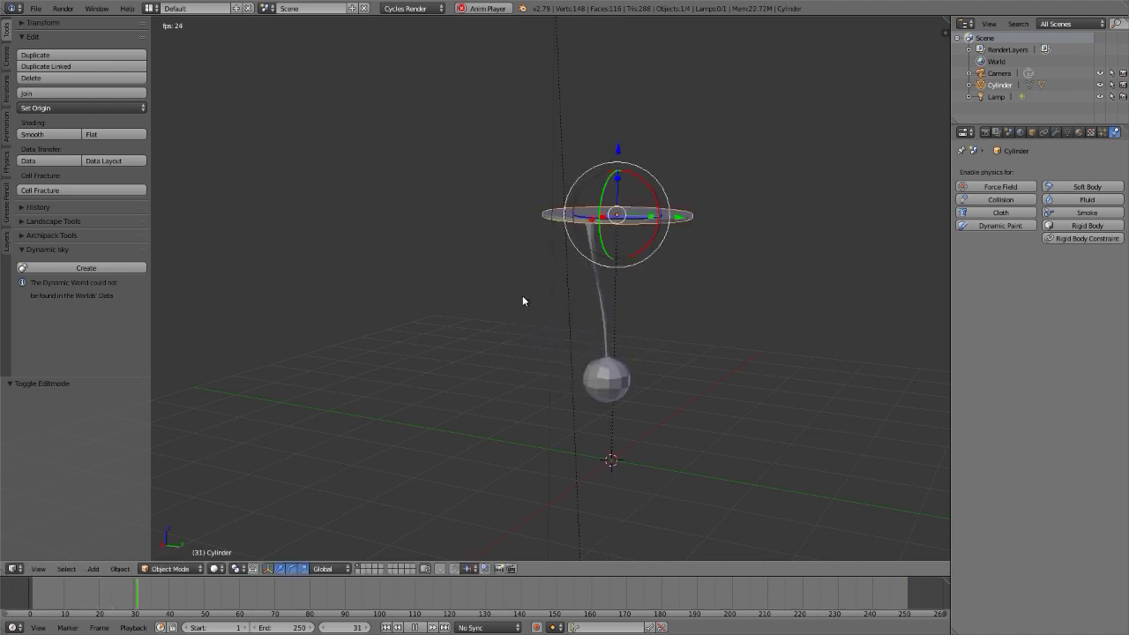
# Stop the animation playback and return to frame 1
pyautogui.scroll(4, 592, 368)
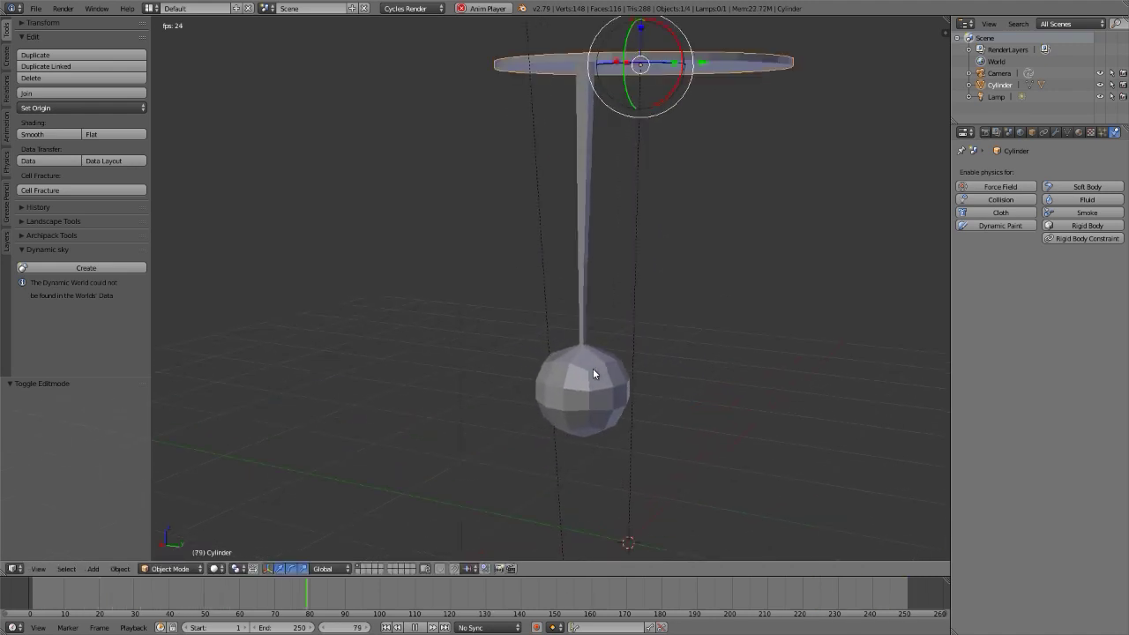
pyautogui.keyDown('shift'); pyautogui.moveTo(593, 368); pyautogui.dragTo(567, 396, button='middle'); pyautogui.keyUp('shift')
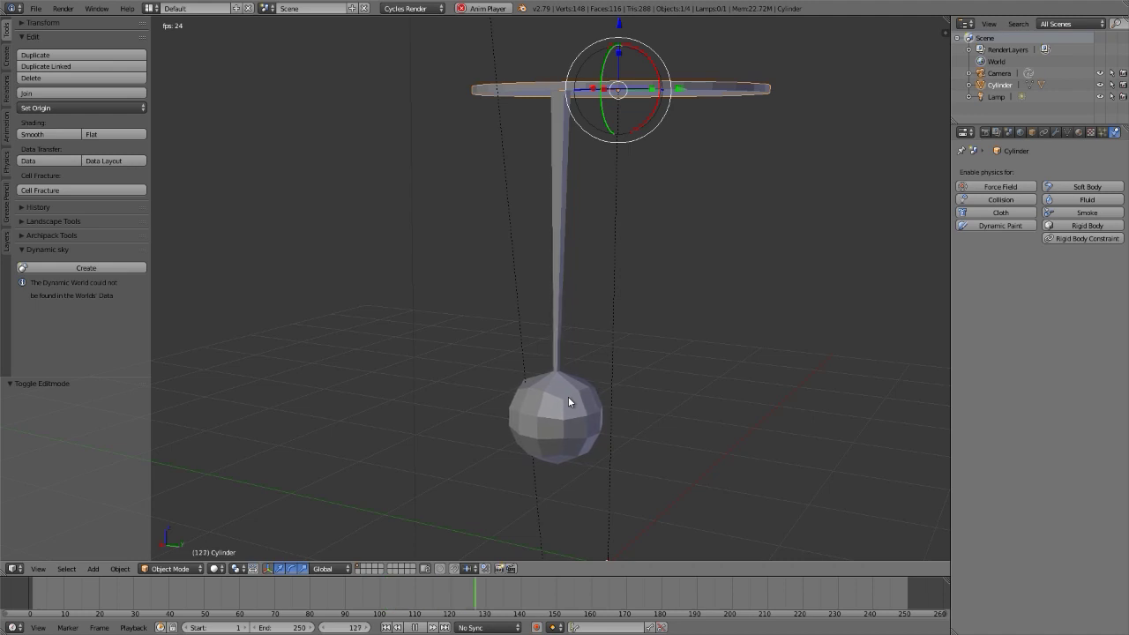
pyautogui.press('Tab')
pyautogui.press('Tab')
pyautogui.hotkey('alt', 'a')
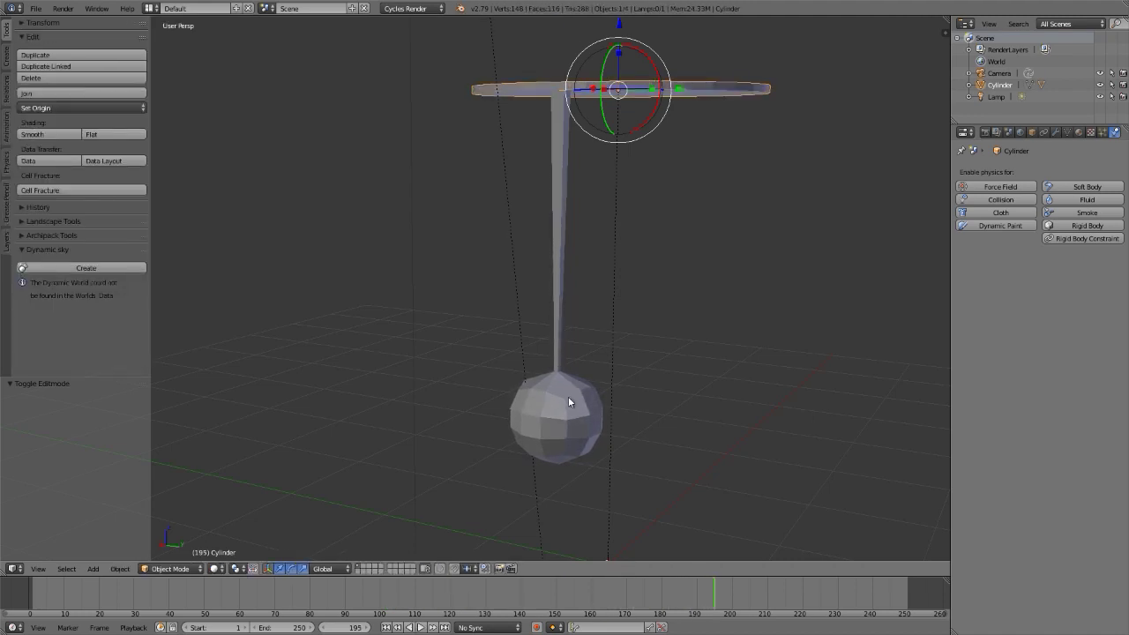
pyautogui.hotkey('shift', 'Left')
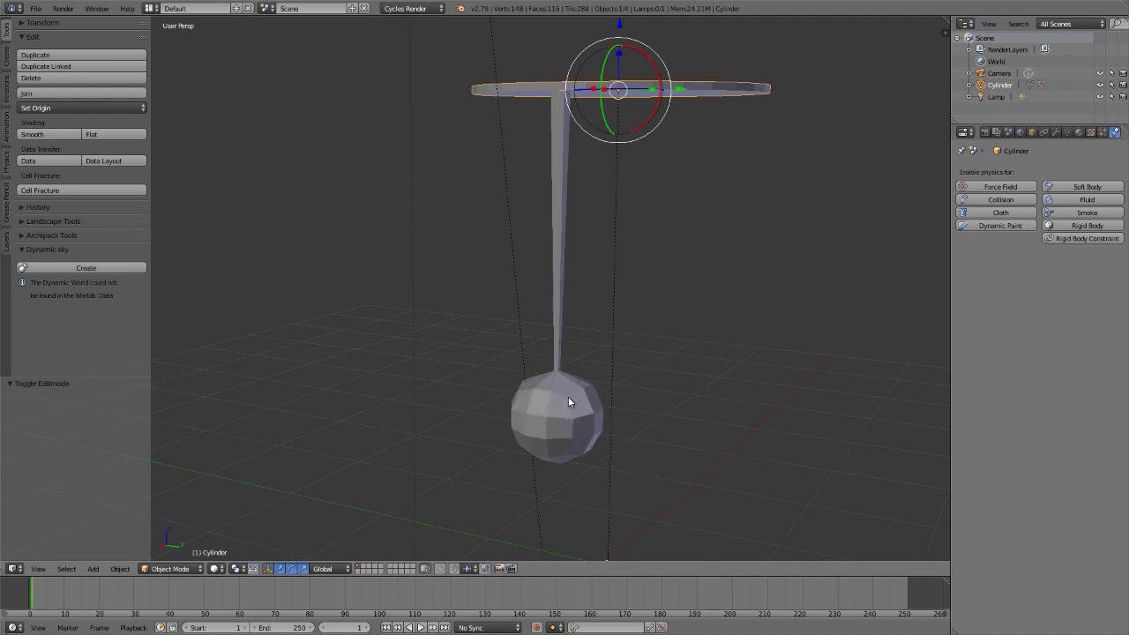
# Select the entire stem-and-ball mesh in Edit Mode and set the pivot point to the 3D cursor
pyautogui.rightClick(568, 403)
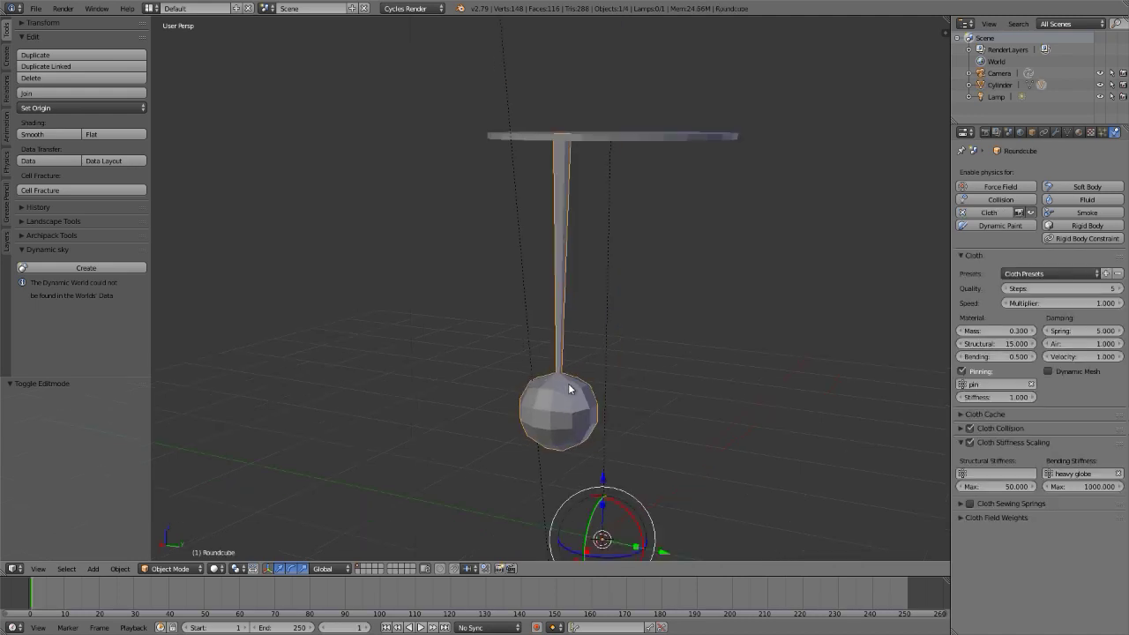
pyautogui.scroll(-1, 569, 390)
pyautogui.moveTo(568, 389); pyautogui.dragTo(568, 333, button='middle')
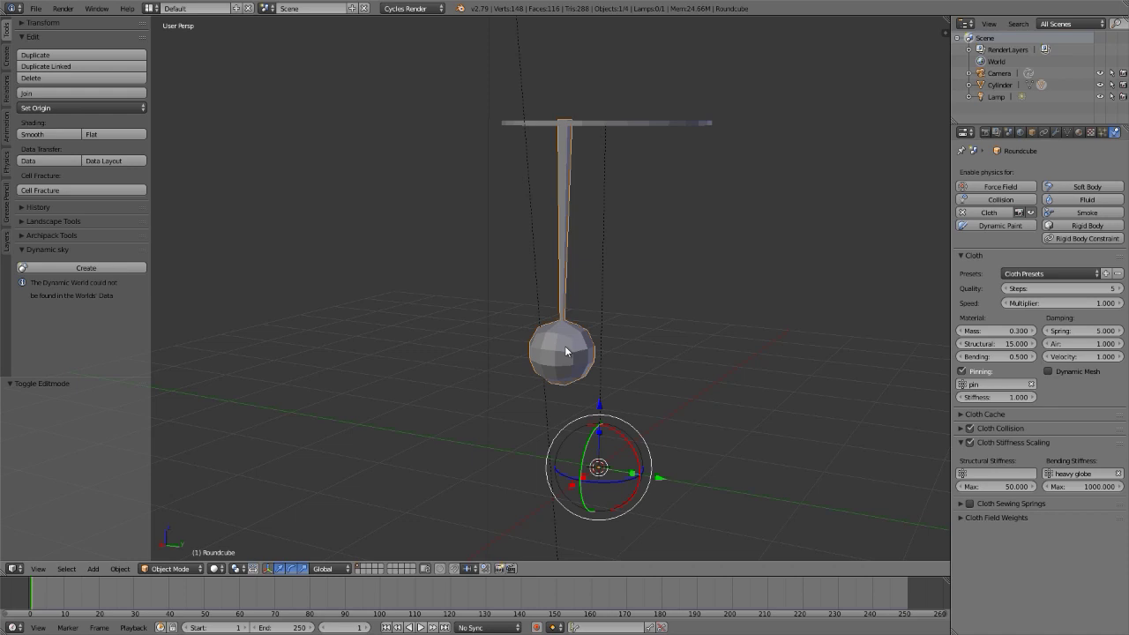
pyautogui.press('Tab')
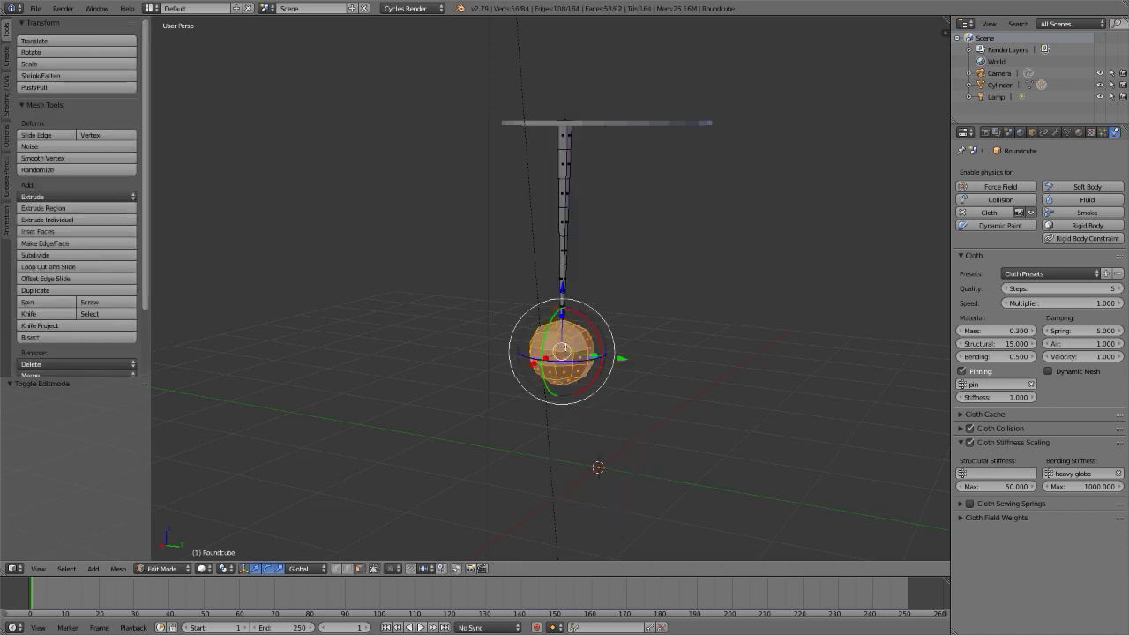
pyautogui.press('a')
pyautogui.press('a')
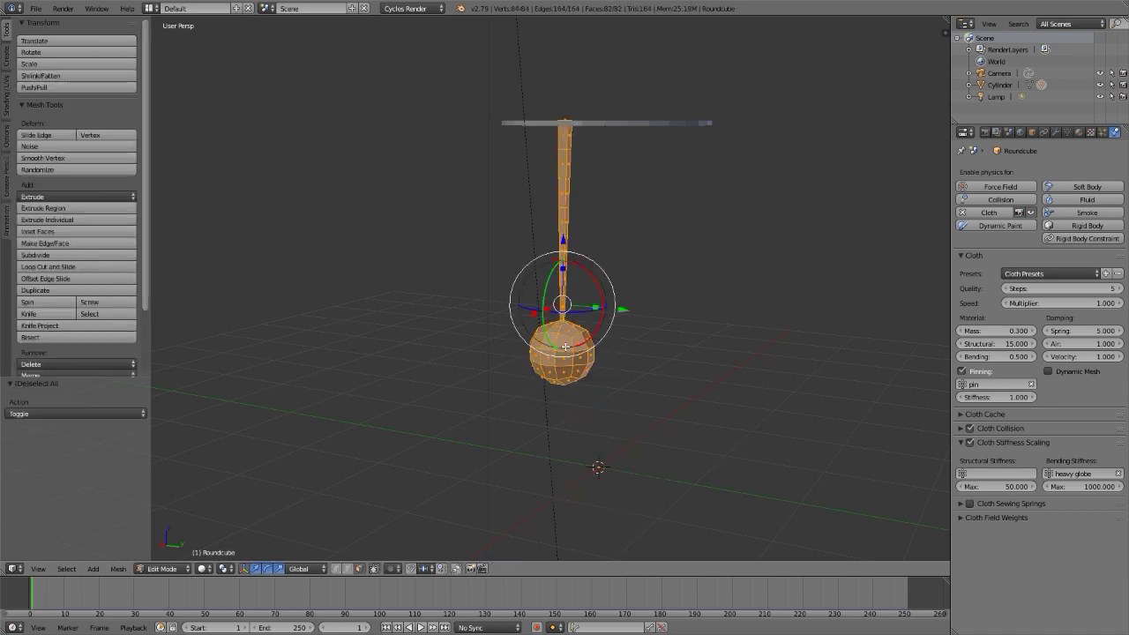
pyautogui.press('.')
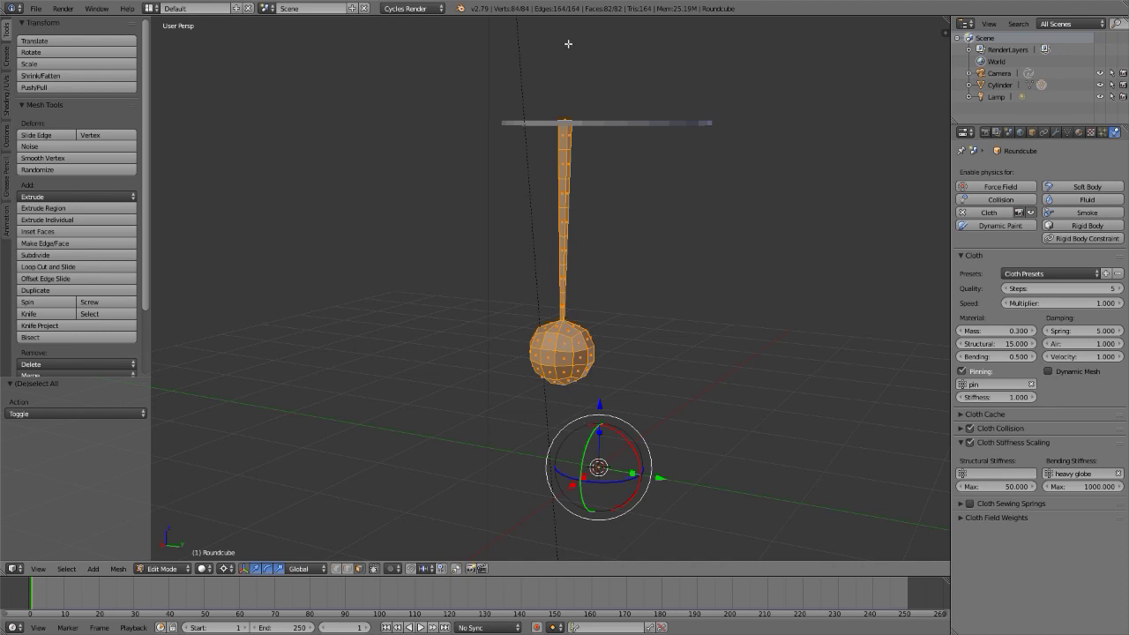
# Duplicate the stem and ball rotated 60° about the global Z axis, and repeat until four copies hang around the disc
pyautogui.moveTo(614, 122); pyautogui.dragTo(632, 159, button='middle')
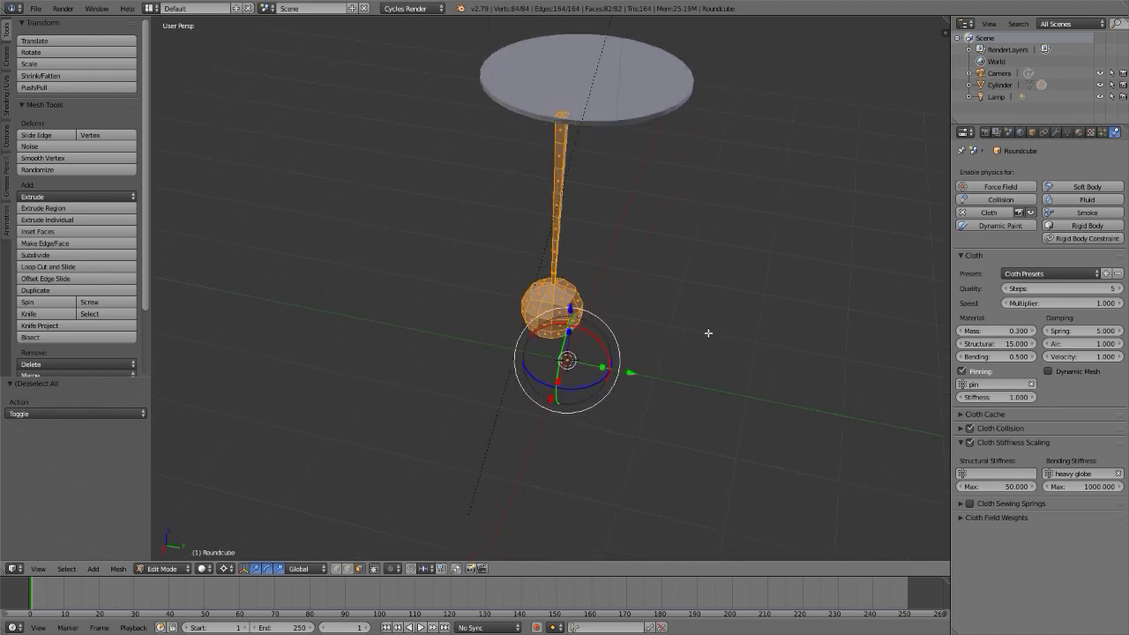
pyautogui.moveTo(708, 332); pyautogui.dragTo(622, 139, button='middle')
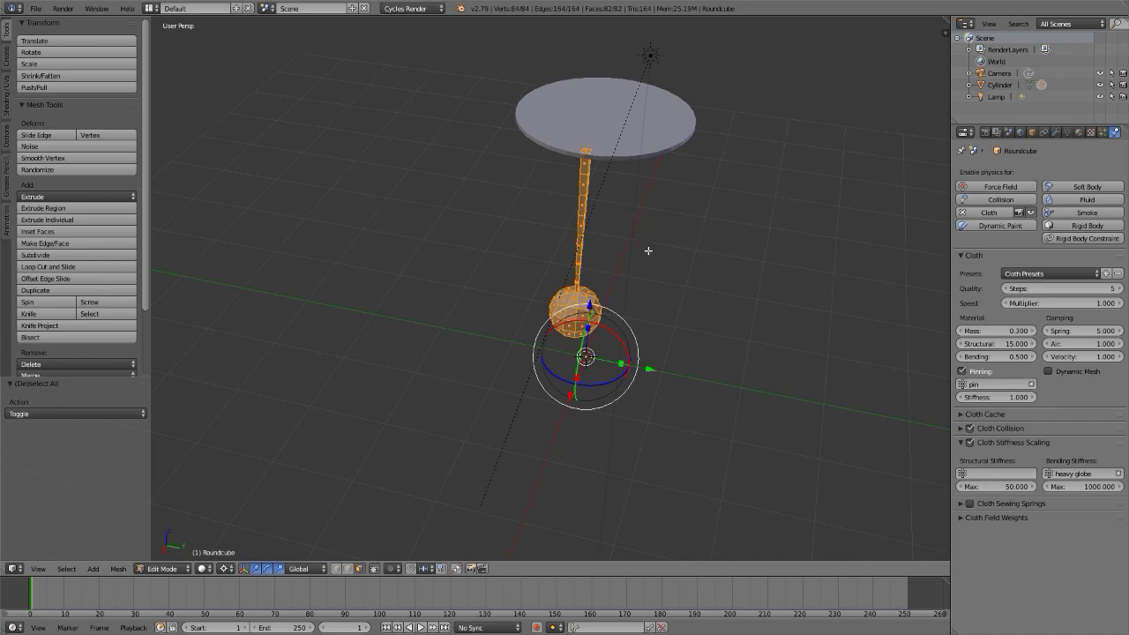
pyautogui.hotkey('shift', 'd')
pyautogui.press('z')
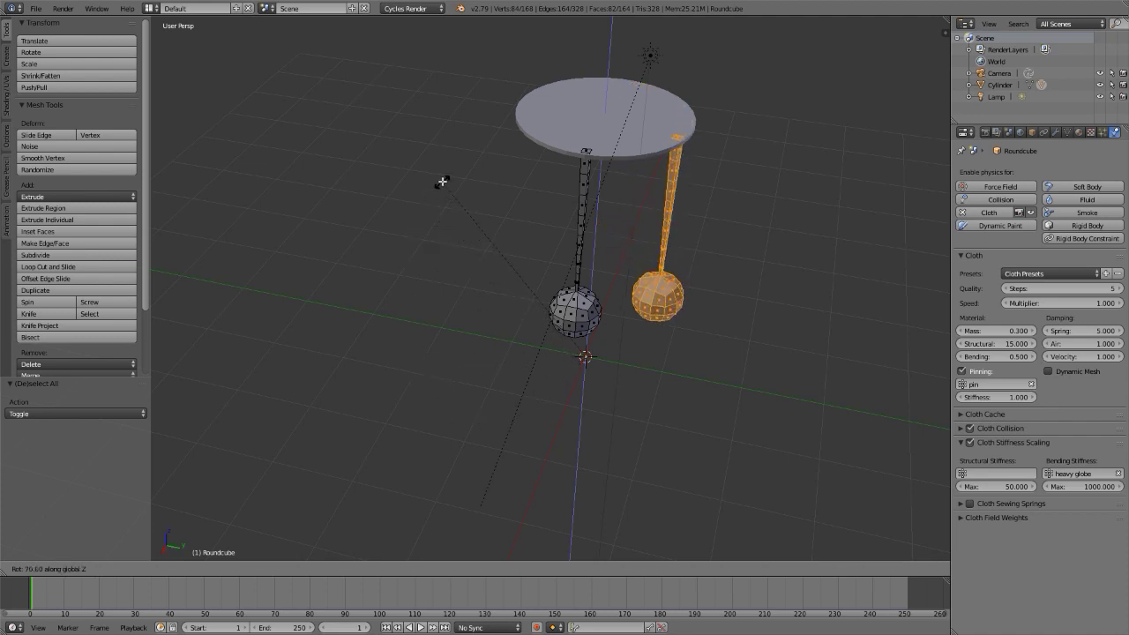
pyautogui.click(460, 157)
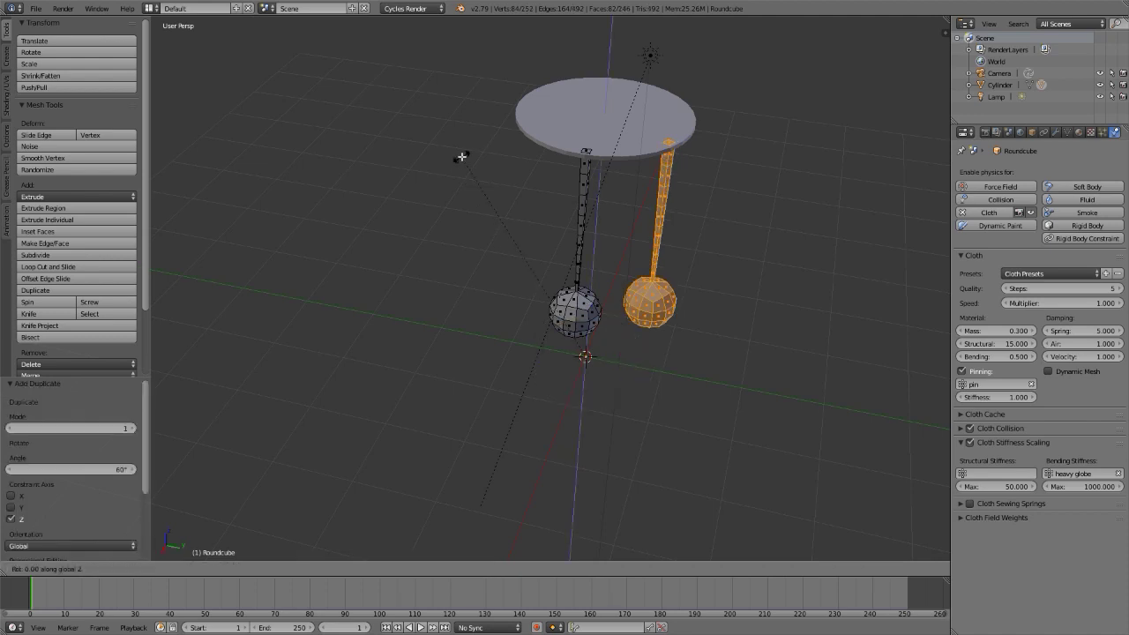
pyautogui.hotkey('shift', 'r')
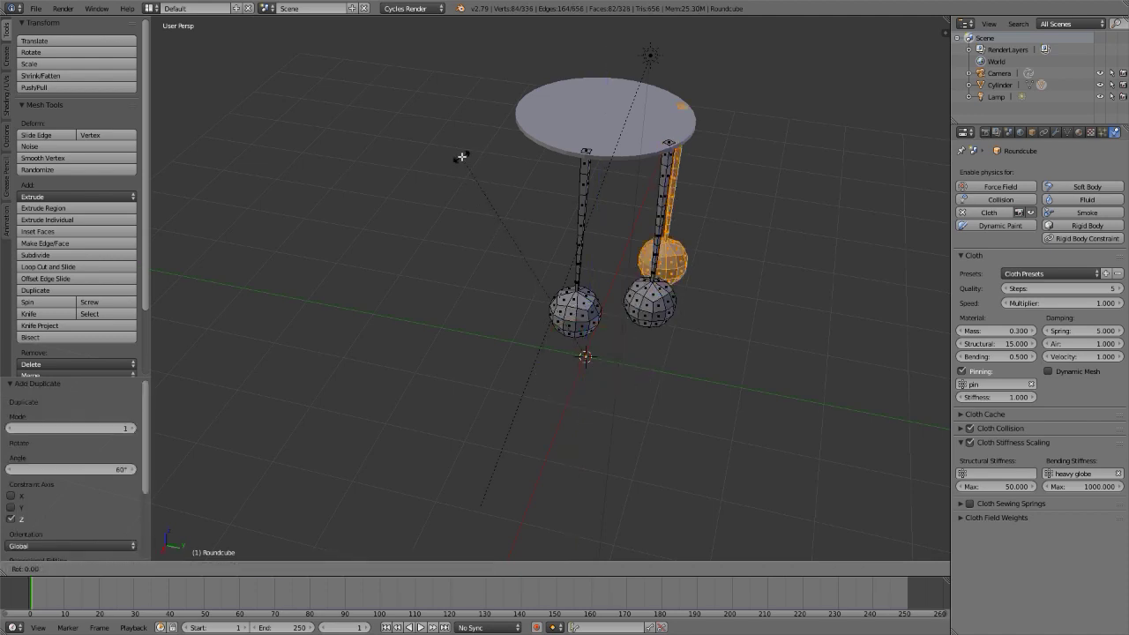
pyautogui.hotkey('shift', 'r')
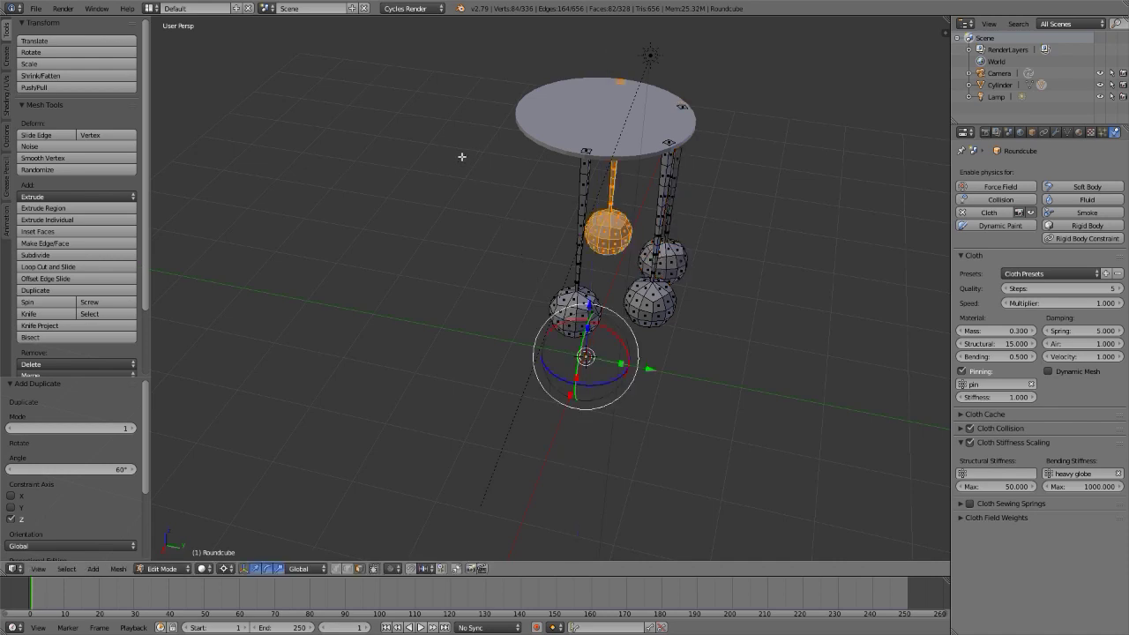
pyautogui.hotkey('shift', 'r')
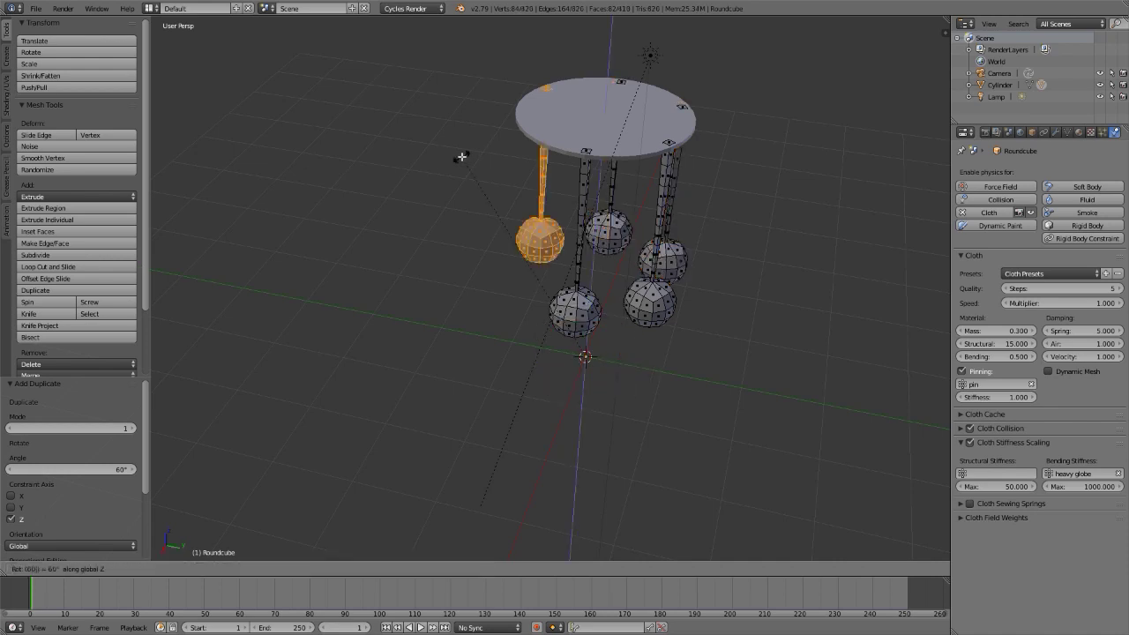
# Add the fifth copy by duplicating the last stem and ball and rotating it 60° about Z, and return to Object Mode
pyautogui.hotkey('shift', 'd')
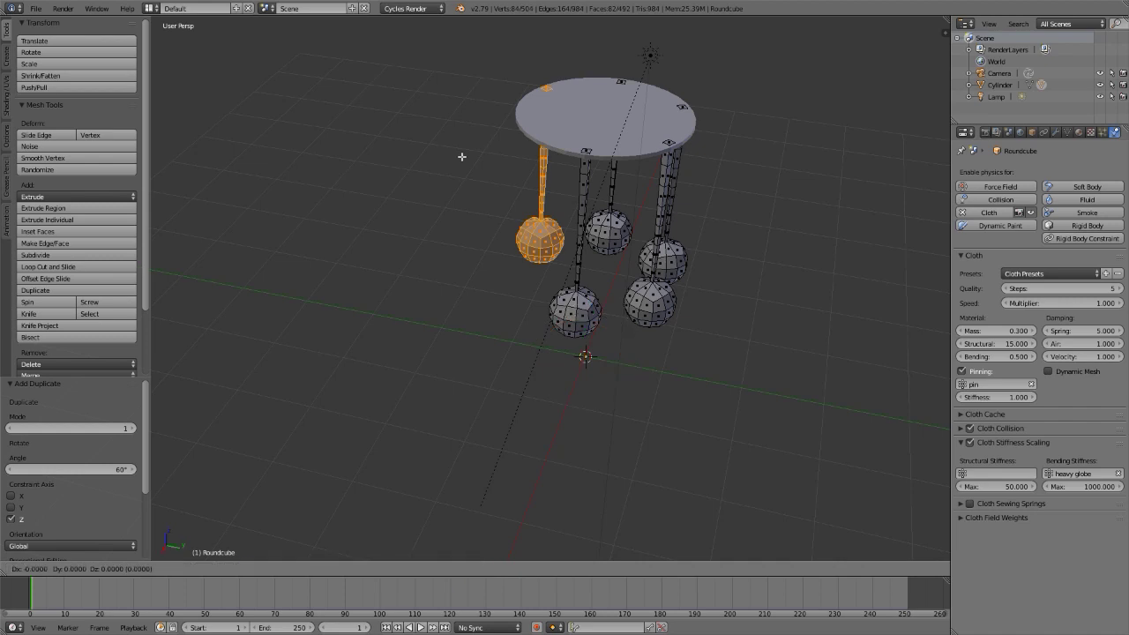
pyautogui.press('r')
pyautogui.write('z')
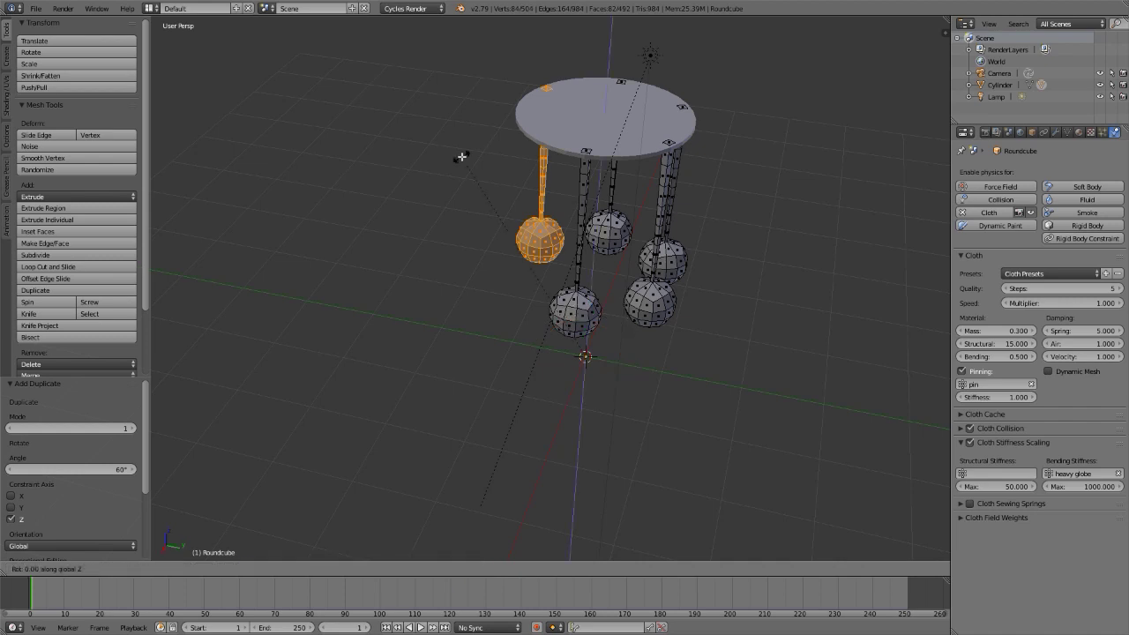
pyautogui.write('60')
pyautogui.press('Return')
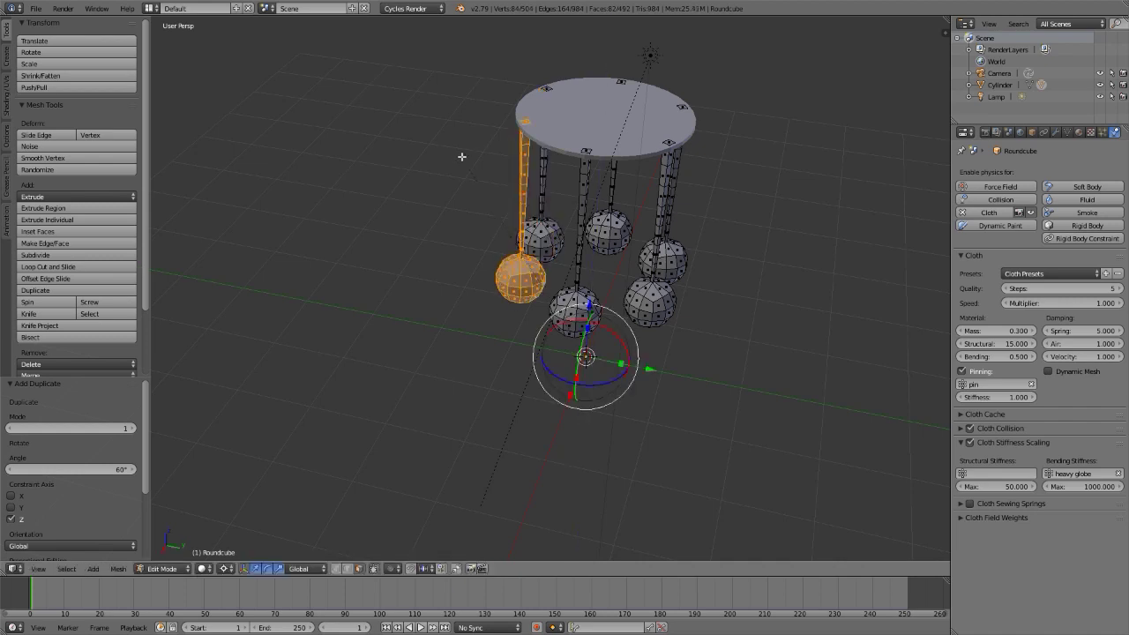
pyautogui.press('Tab')
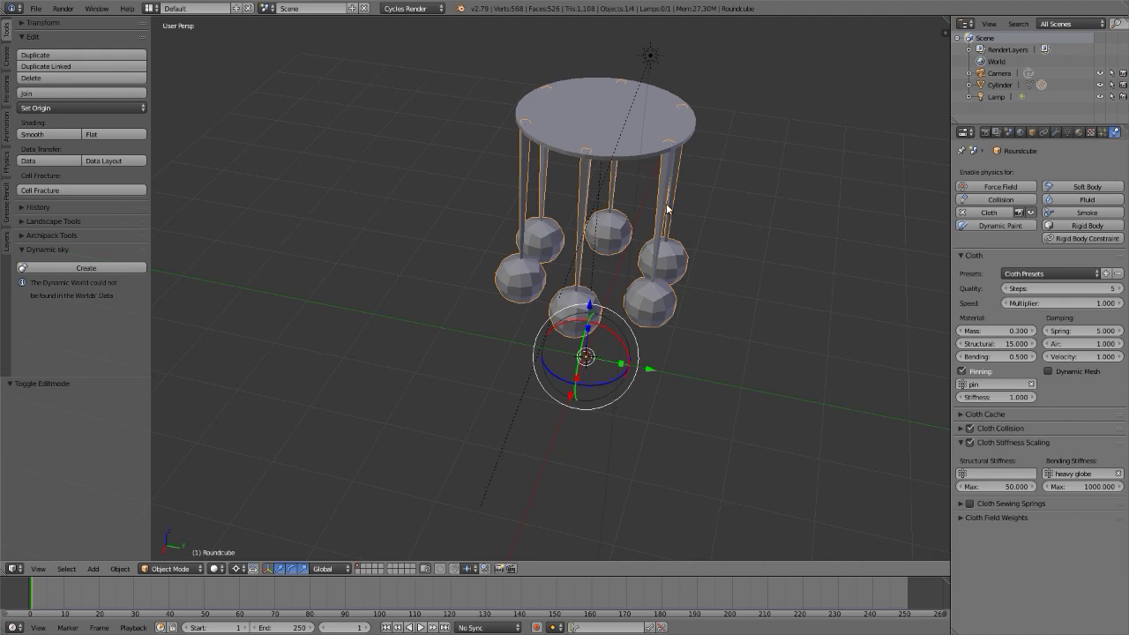
# Inspect the heavy globe and pin vertex group weights on all the duplicated stems and balls in Weight Paint mode
pyautogui.moveTo(668, 209)
pyautogui.mouseDown(button='middle')
pyautogui.moveTo(652, 166)
pyautogui.moveTo(550, 202)
pyautogui.mouseUp(button='middle')
pyautogui.hotkey('ctrl', 'Tab')
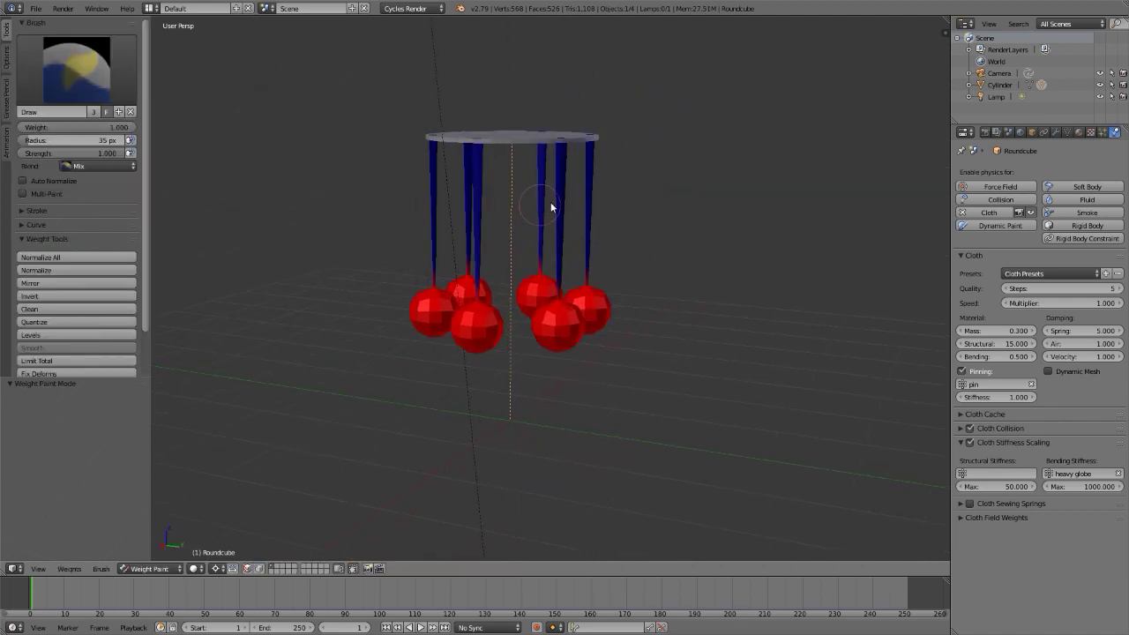
pyautogui.click(1068, 133)
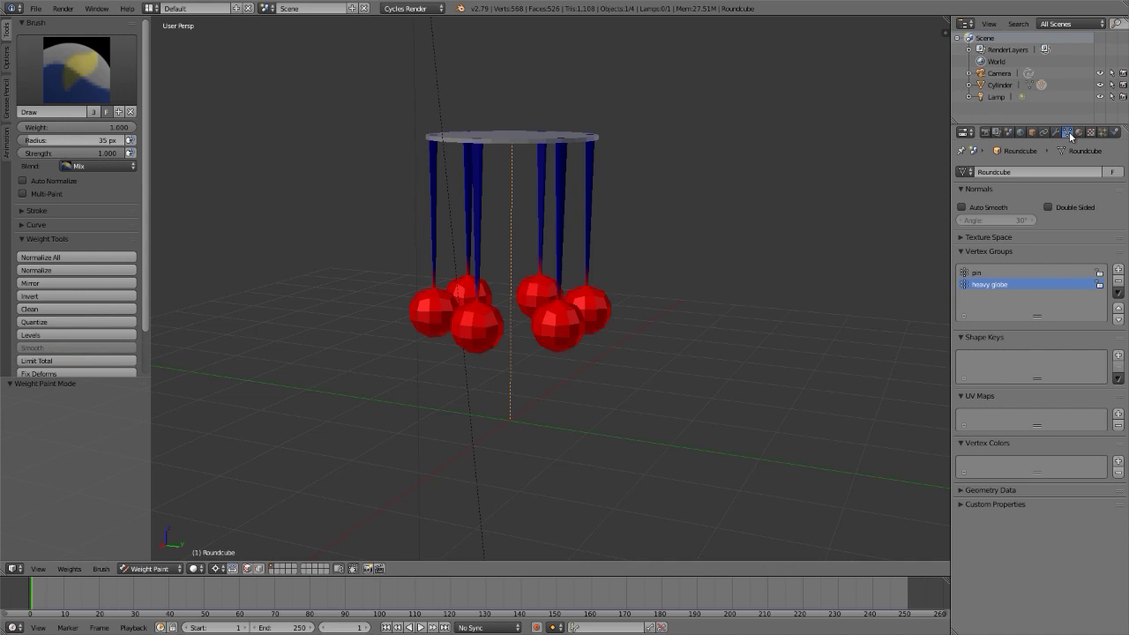
pyautogui.click(972, 276)
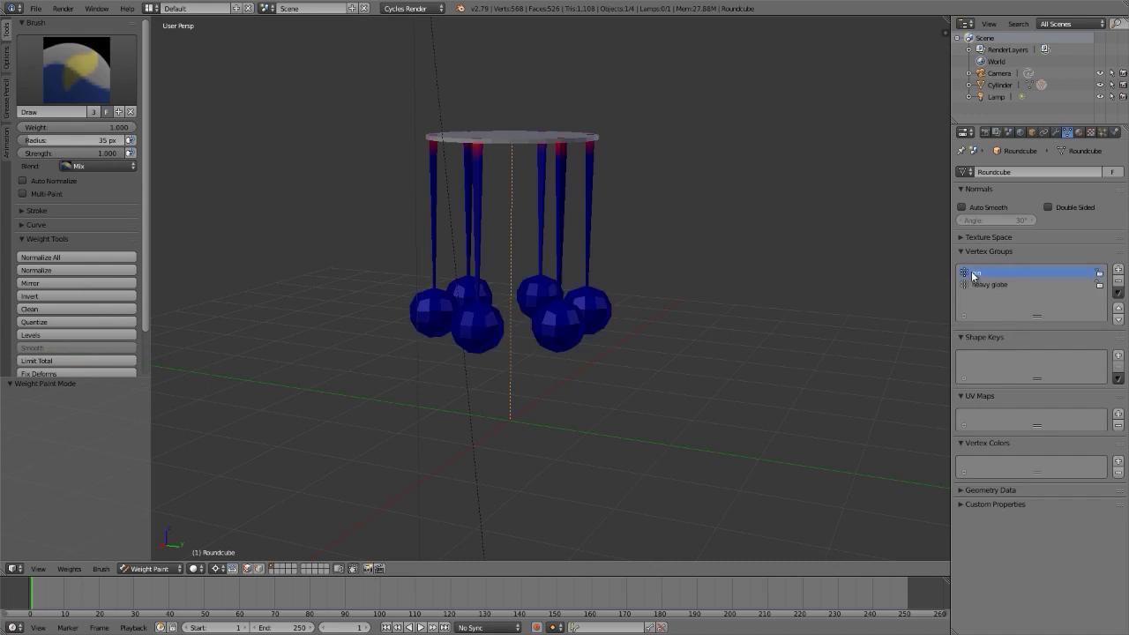
# Return to Object Mode, play the animation and rotate the disc about the global Z axis to swing the balls
pyautogui.click(984, 286)
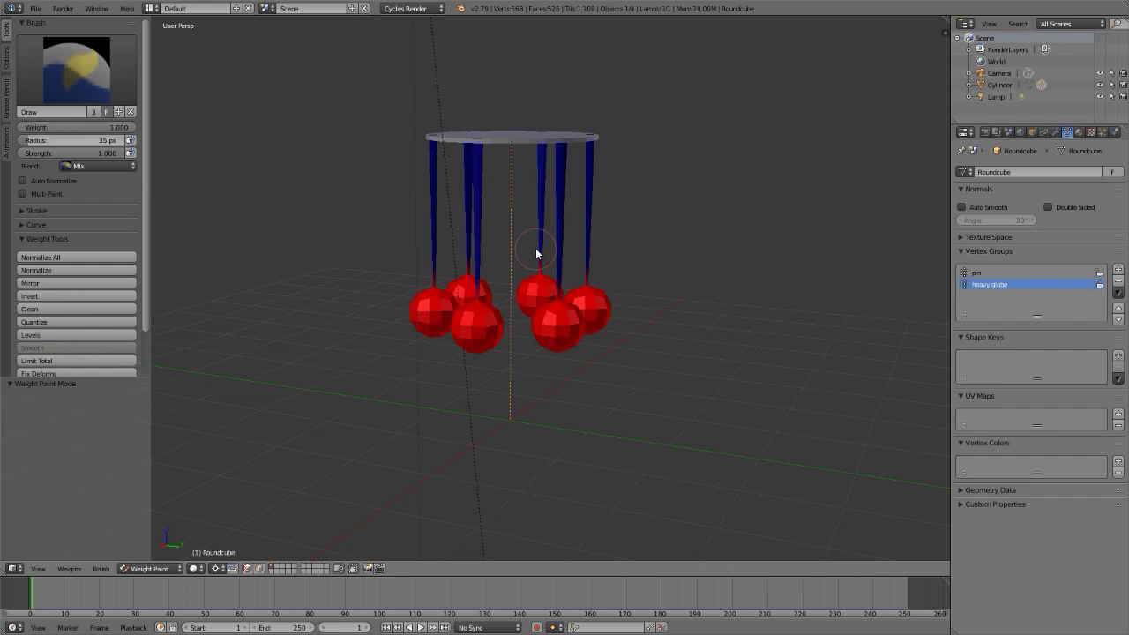
pyautogui.hotkey('ctrl', 'Tab')
pyautogui.hotkey('alt', 'a')
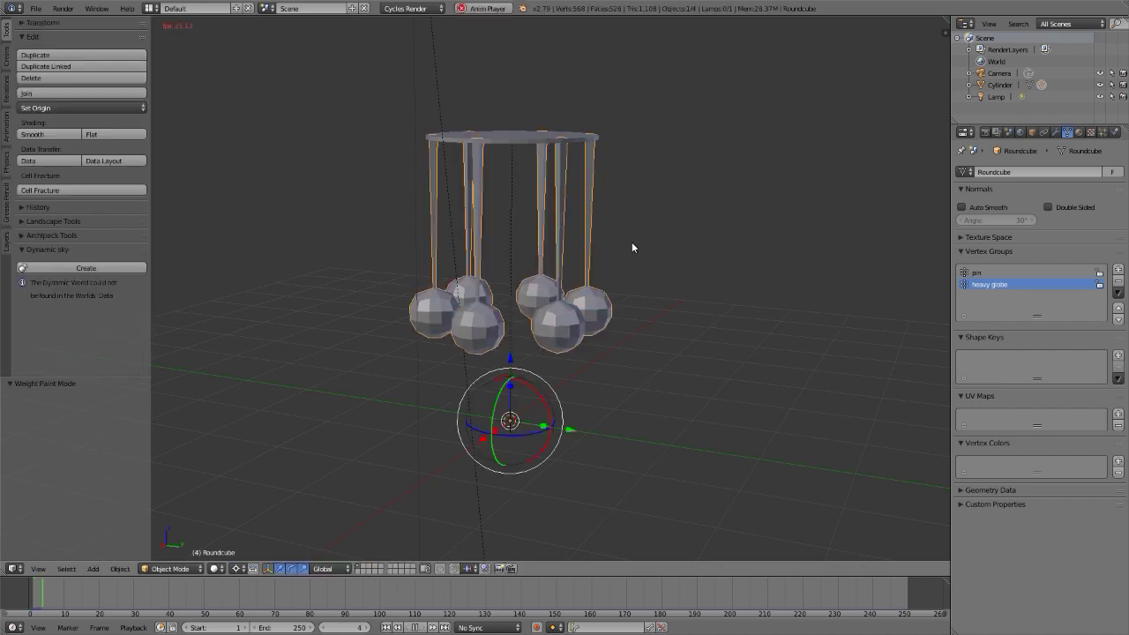
pyautogui.rightClick(526, 135)
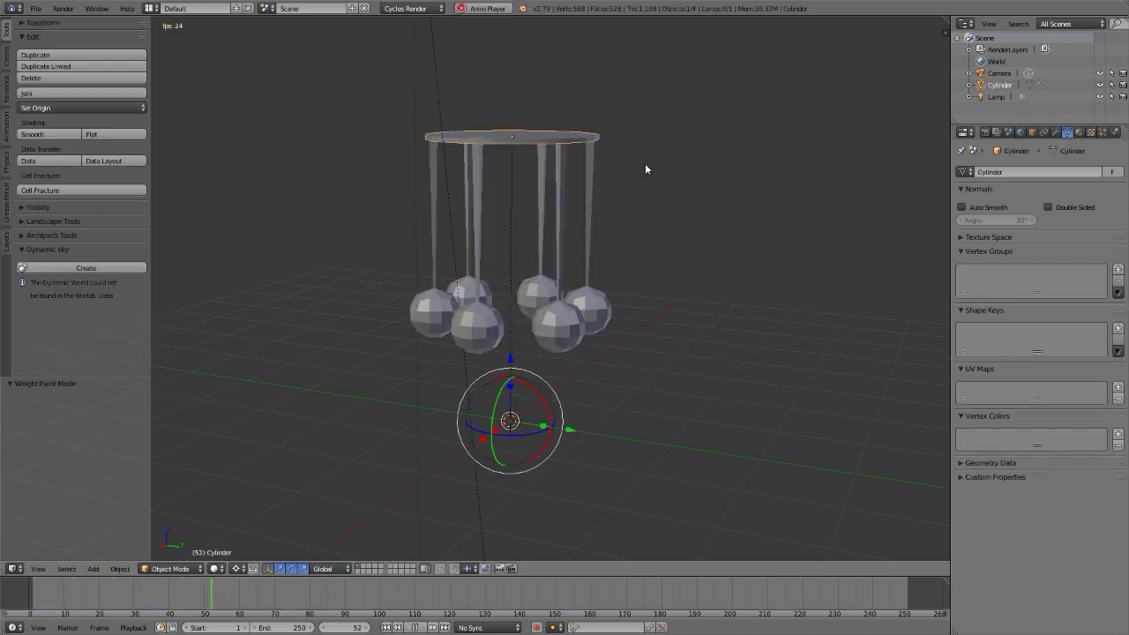
pyautogui.press('r')
pyautogui.press('z')
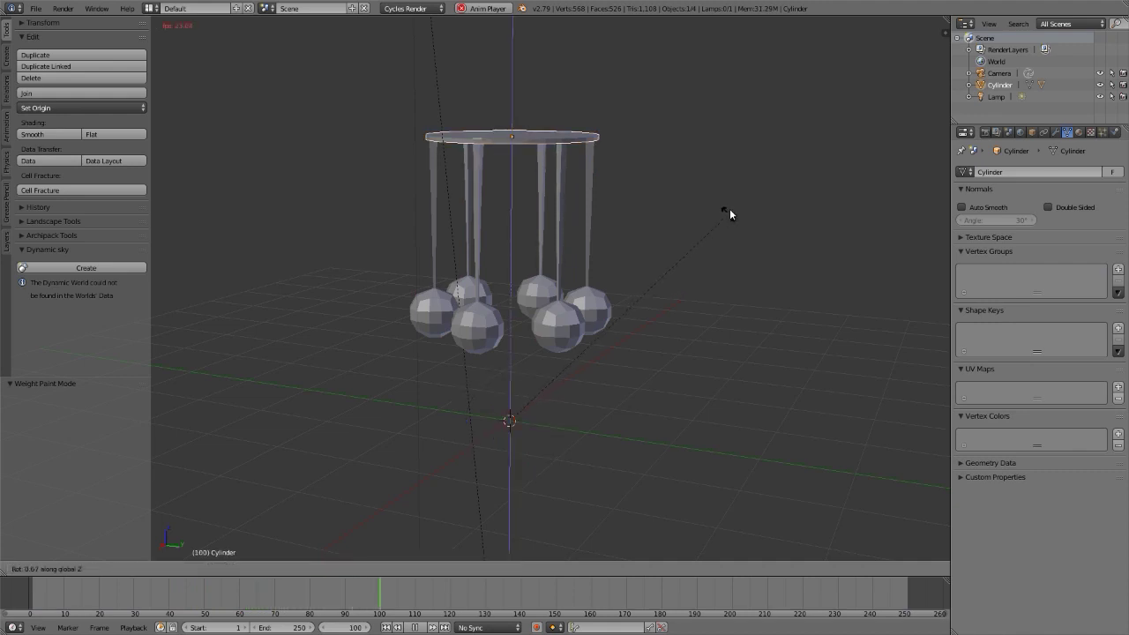
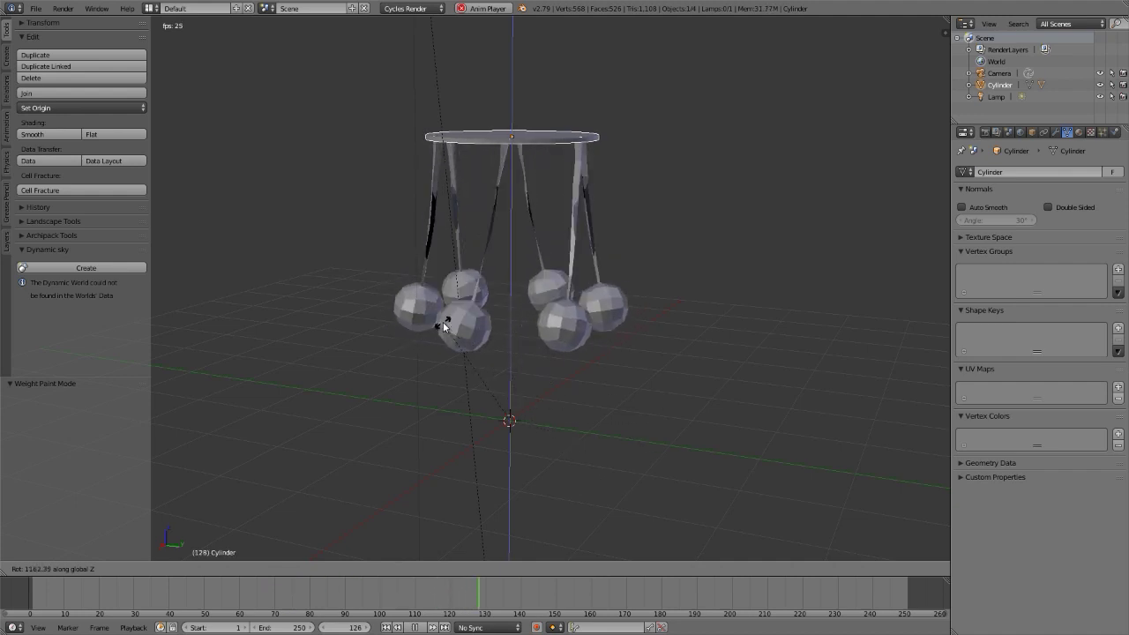
pyautogui.click(476, 308)
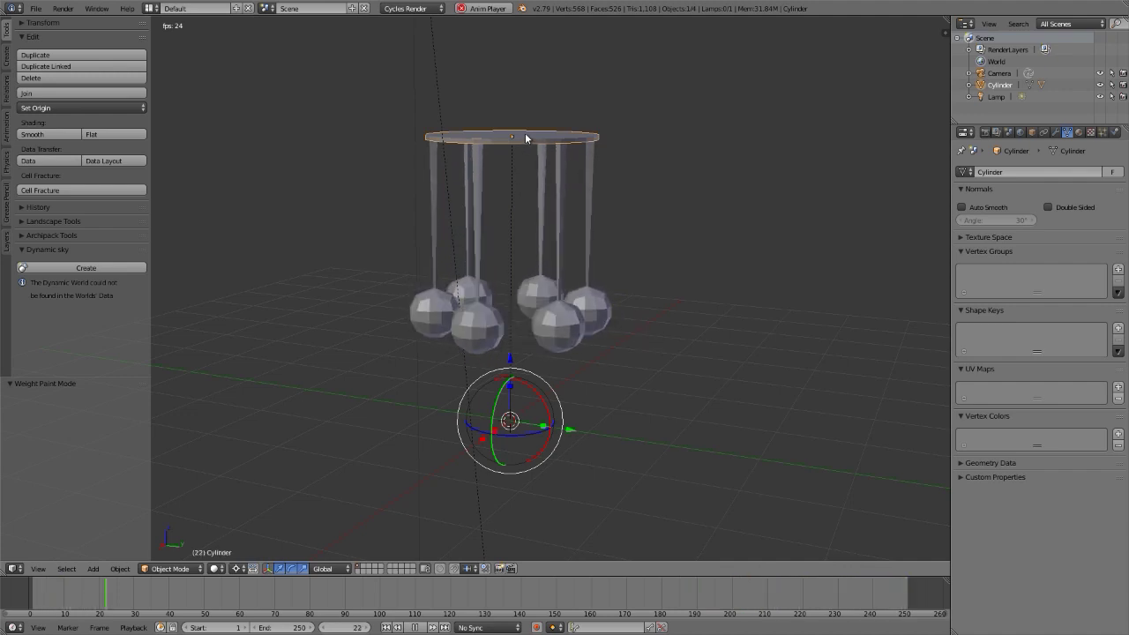
# Set the pivot to the bounding box center and test the swing by trackball-rotating the disc during playback
pyautogui.press(',')
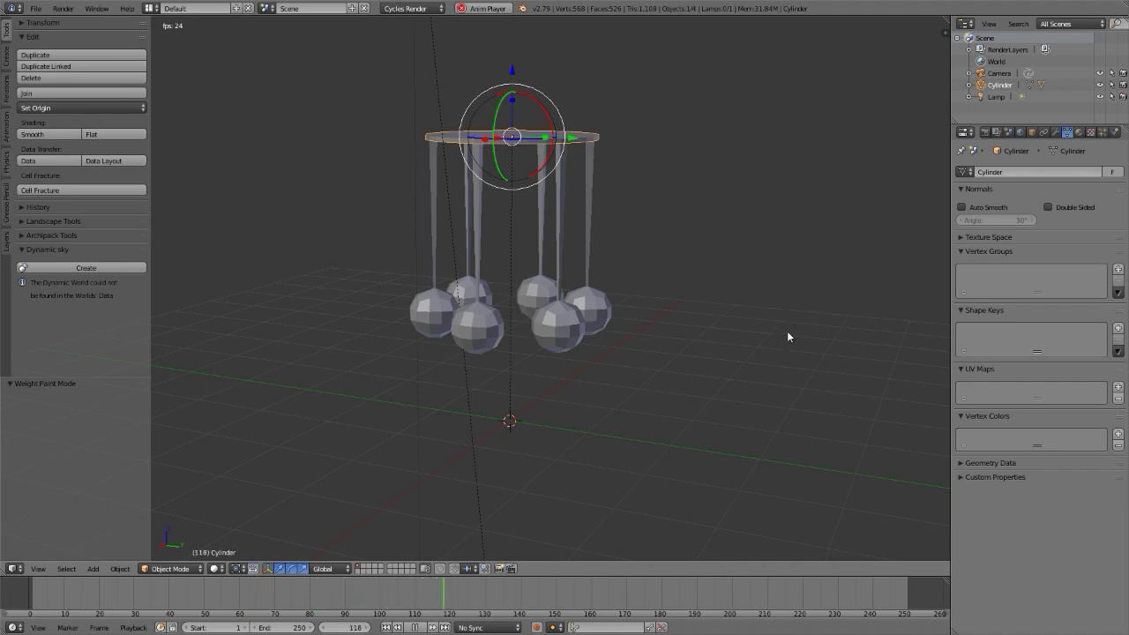
pyautogui.press('r')
pyautogui.press('r')
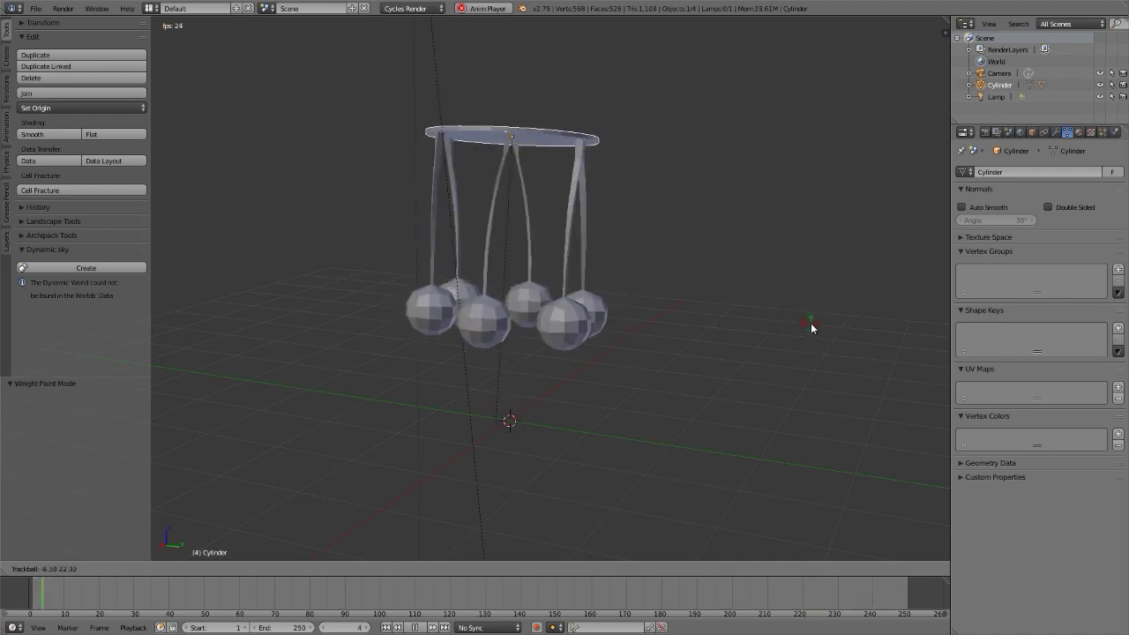
pyautogui.press('Escape')
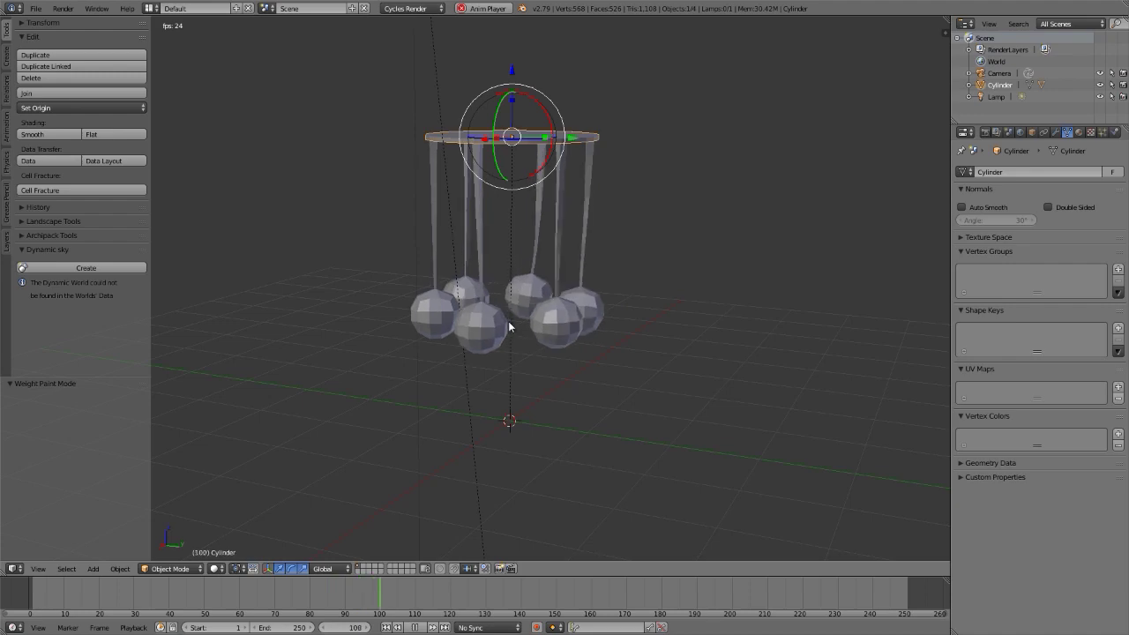
pyautogui.press('Tab')
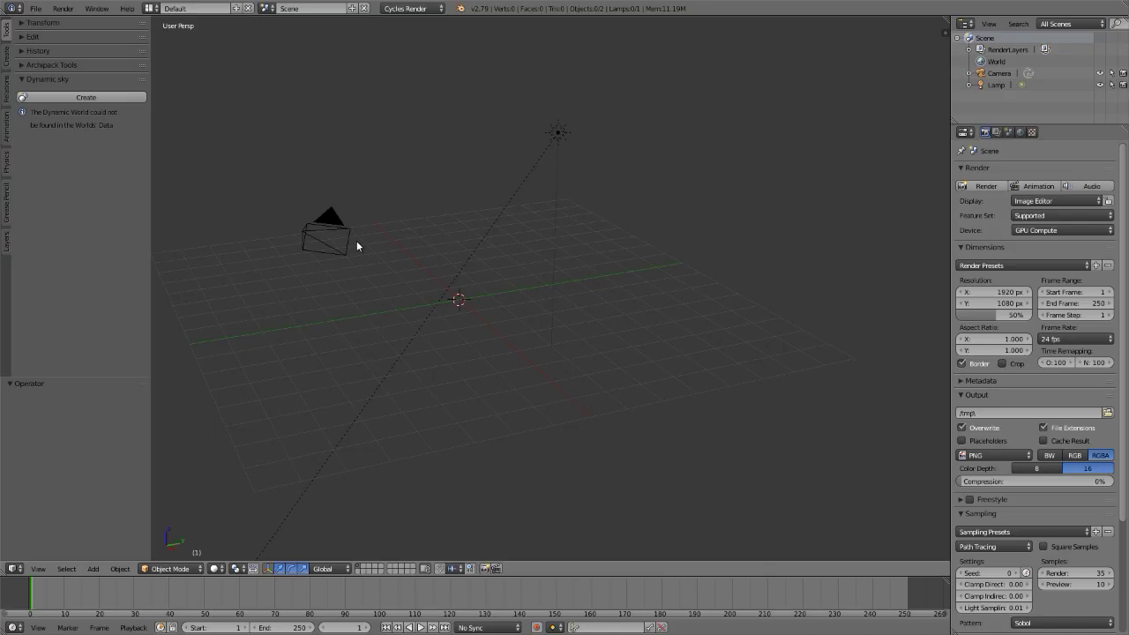
# Add a mesh cylinder in the new scene with its rotation set to 90° about Y
pyautogui.hotkey('shift', 'a')
pyautogui.moveTo(357, 245)
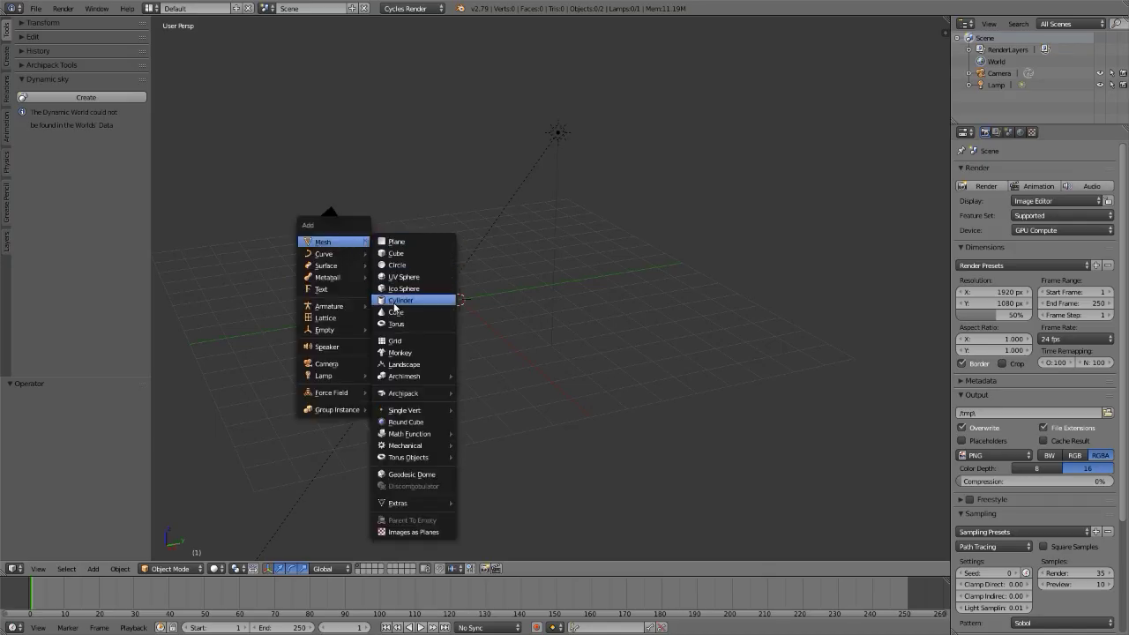
pyautogui.click(398, 300)
pyautogui.scroll(-3, 52, 472)
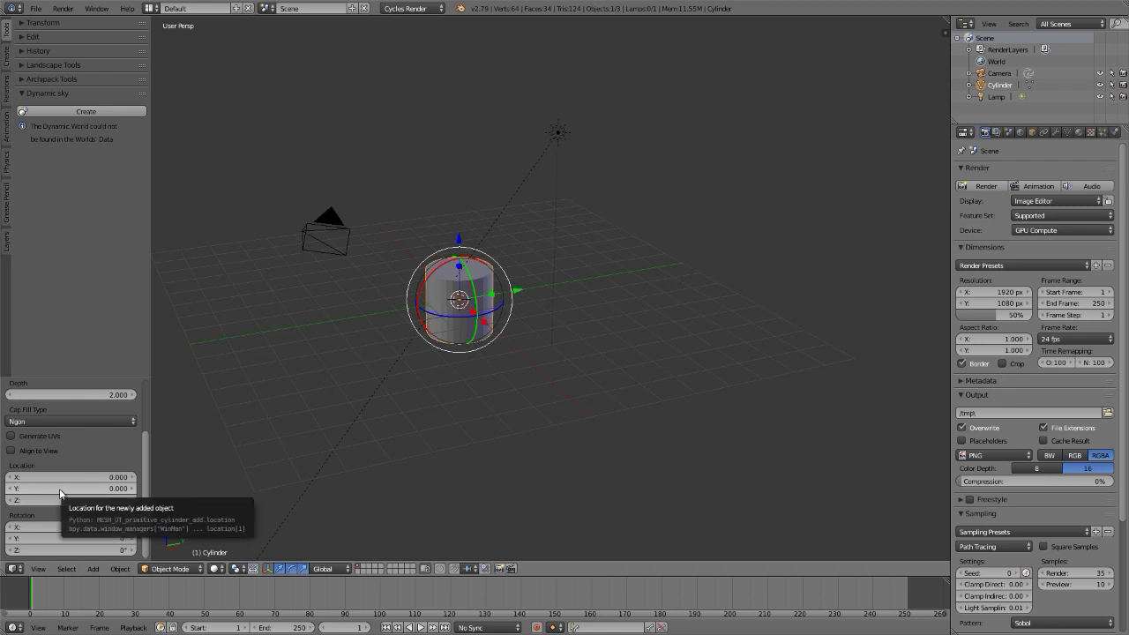
pyautogui.click(57, 537)
pyautogui.write('90')
pyautogui.press('Return')
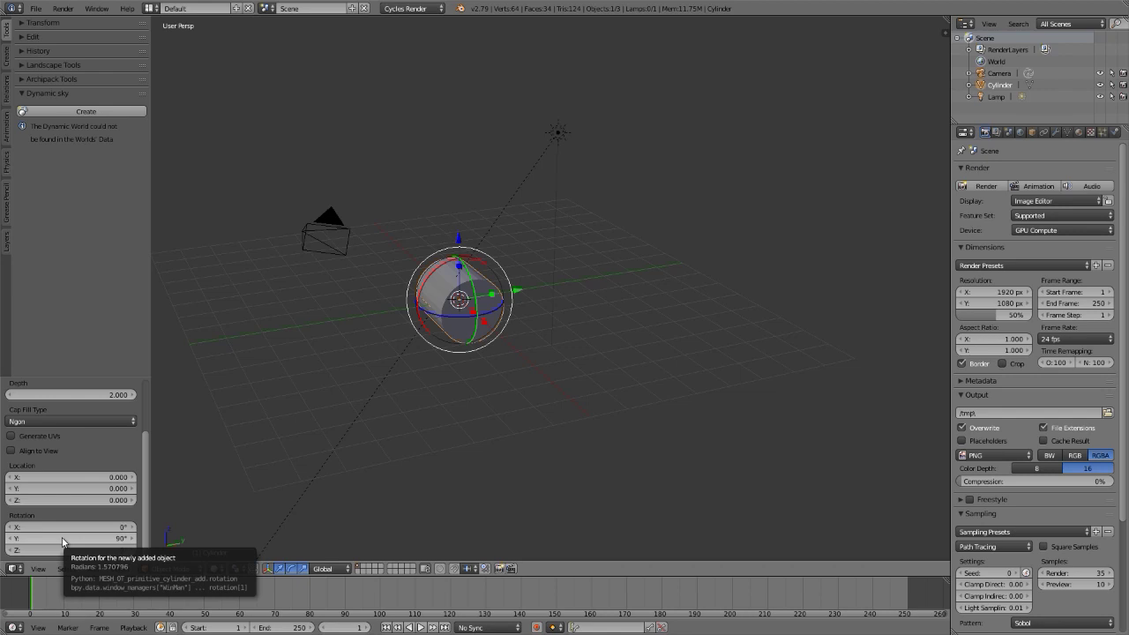
# Shape the cylinder into a spool with a thin core and wide end flanges, and raise it along global Z
pyautogui.scroll(5, 374, 303)
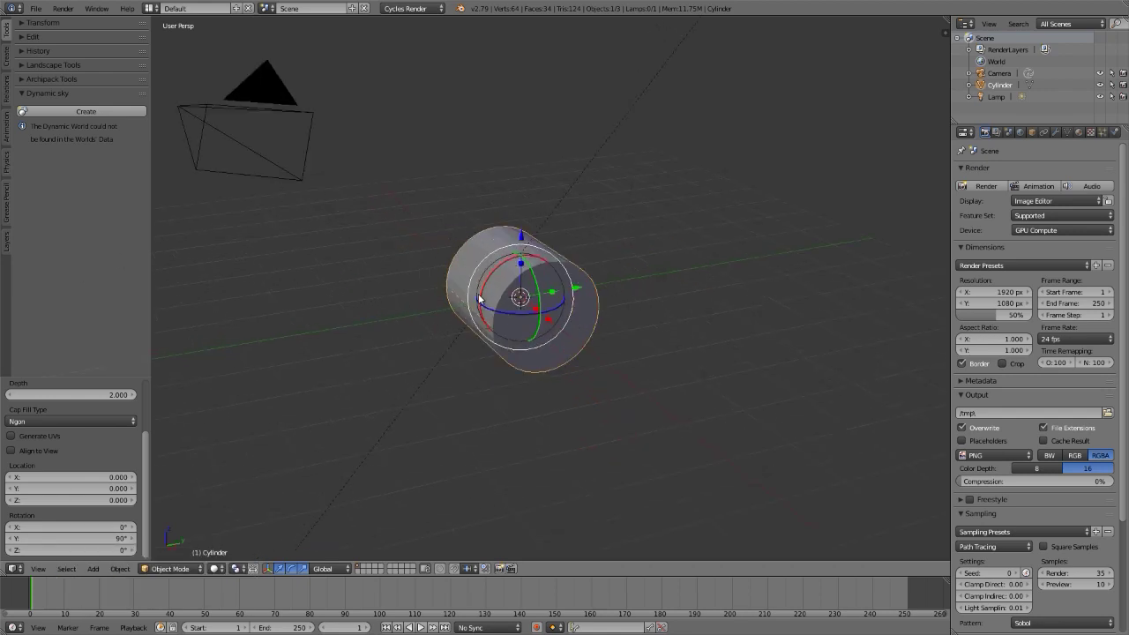
pyautogui.press('Tab')
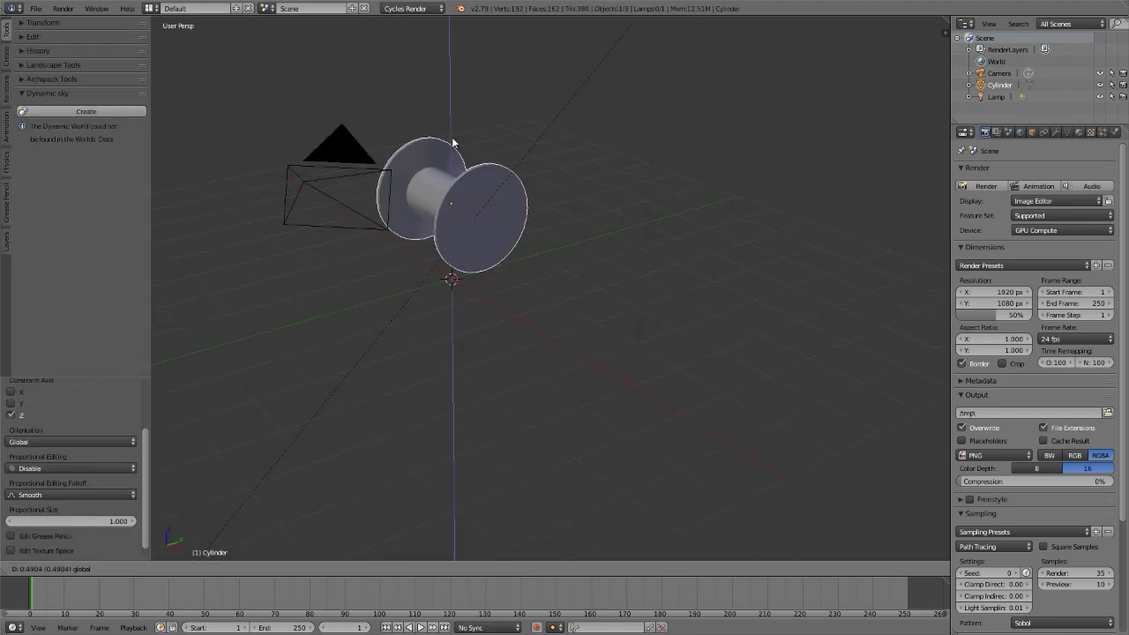
pyautogui.moveTo(494, 190); pyautogui.dragTo(483, 196)
# Add a plane below the spool and stretch its mesh along the Y axis in Edit Mode
pyautogui.hotkey('shift', 'a')
pyautogui.click(501, 194)
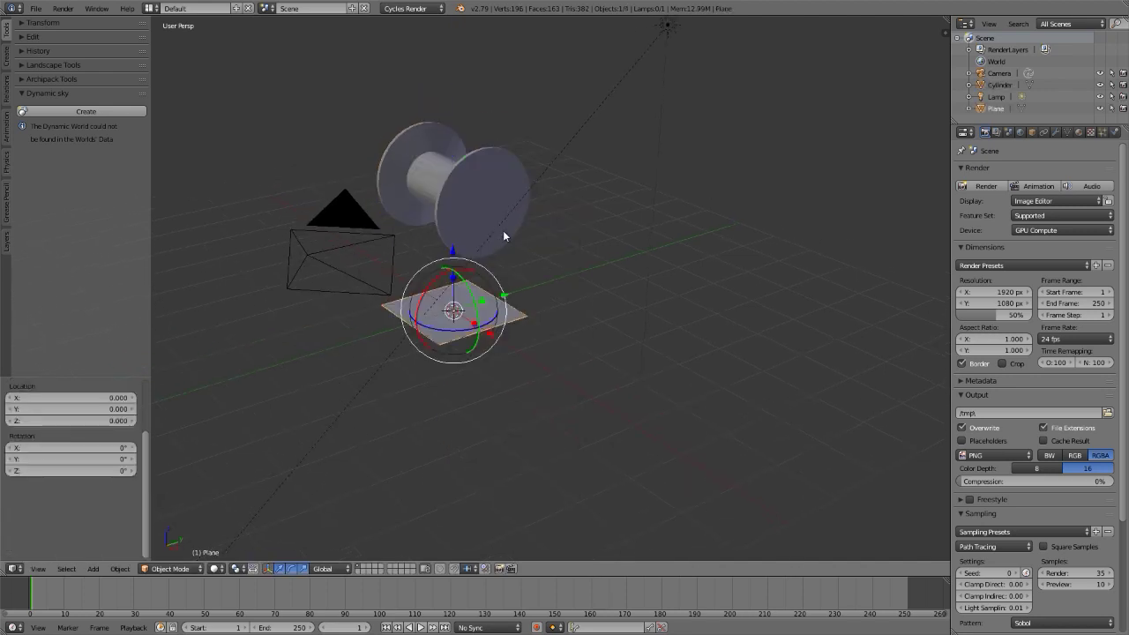
pyautogui.press('Tab')
pyautogui.press('s')
pyautogui.press('y')
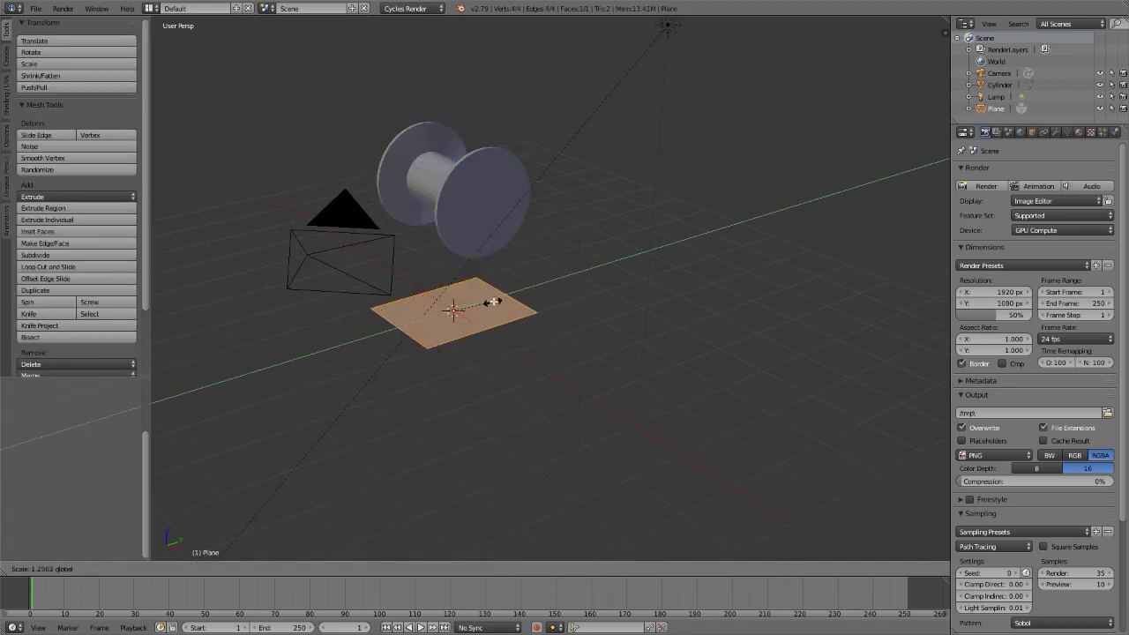
pyautogui.click(537, 297)
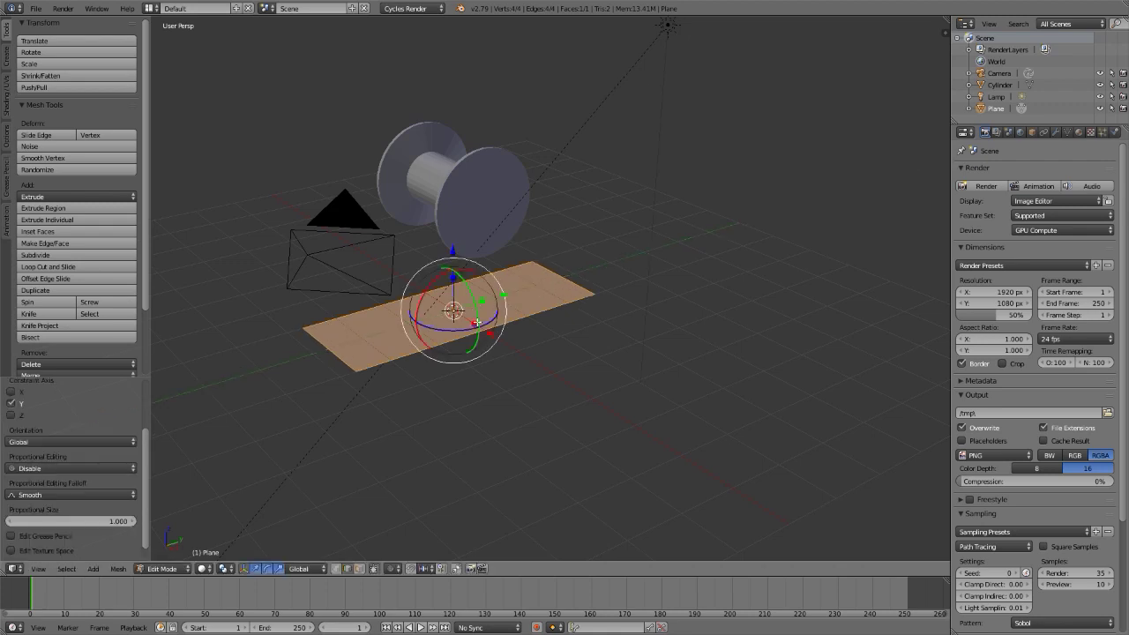
# Widen the plane along X and extend it along positive Y into a large floor, finishing in Object Mode
pyautogui.press('s')
pyautogui.press('x')
pyautogui.click(519, 362)
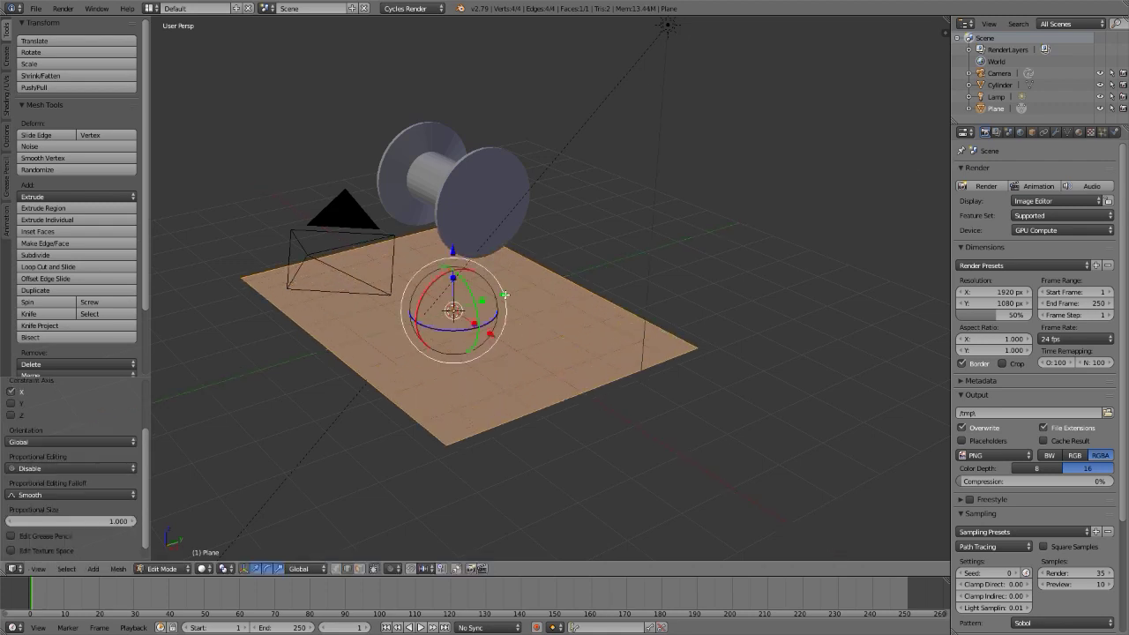
pyautogui.press('s')
pyautogui.press('x')
# Give the floor plane a small thickness with a Solidify modifier and apply the modifier
pyautogui.click(1039, 171)
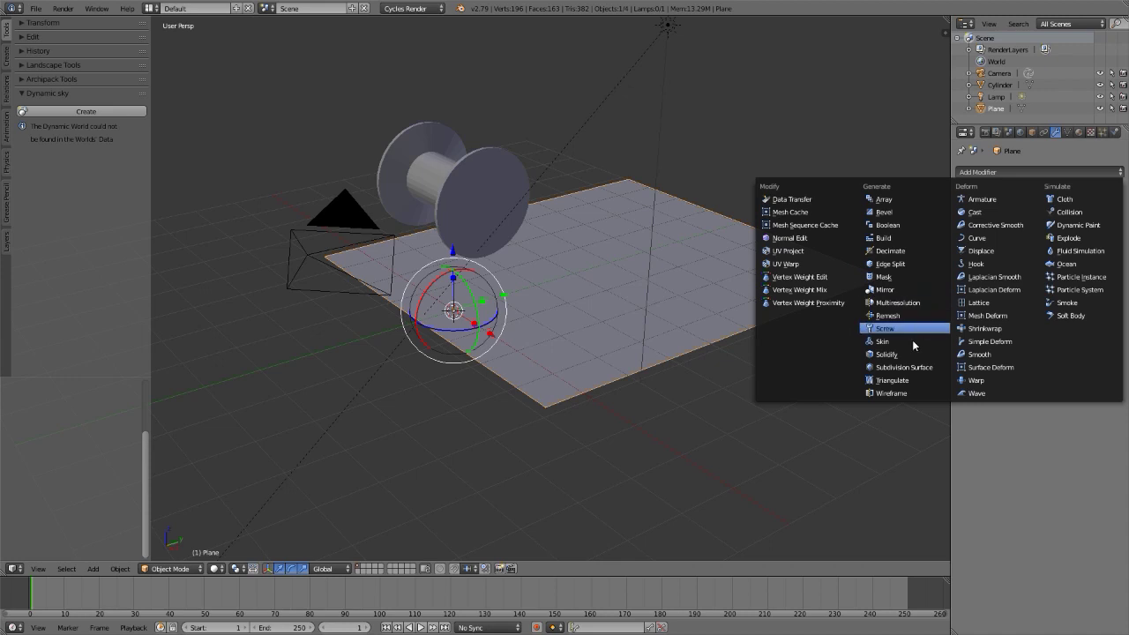
pyautogui.click(898, 356)
pyautogui.moveTo(997, 223); pyautogui.dragTo(1085, 223)
pyautogui.click(988, 206)
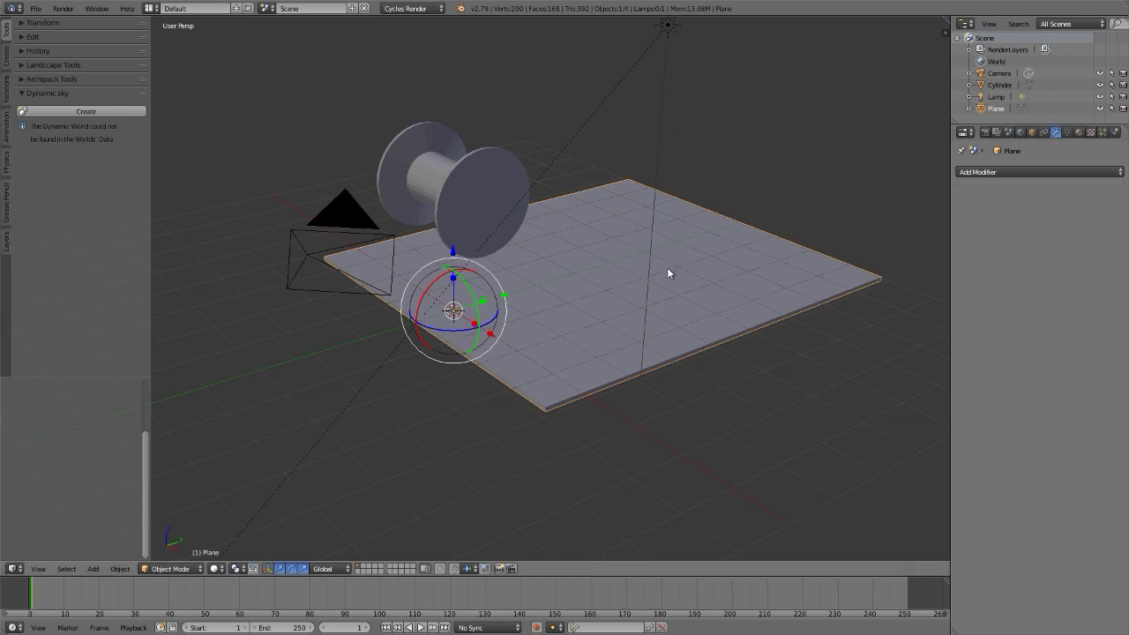
# Add a cylinder with 3 vertices and set its rotation to 90° about X
pyautogui.hotkey('shift', 'a')
pyautogui.moveTo(669, 272)
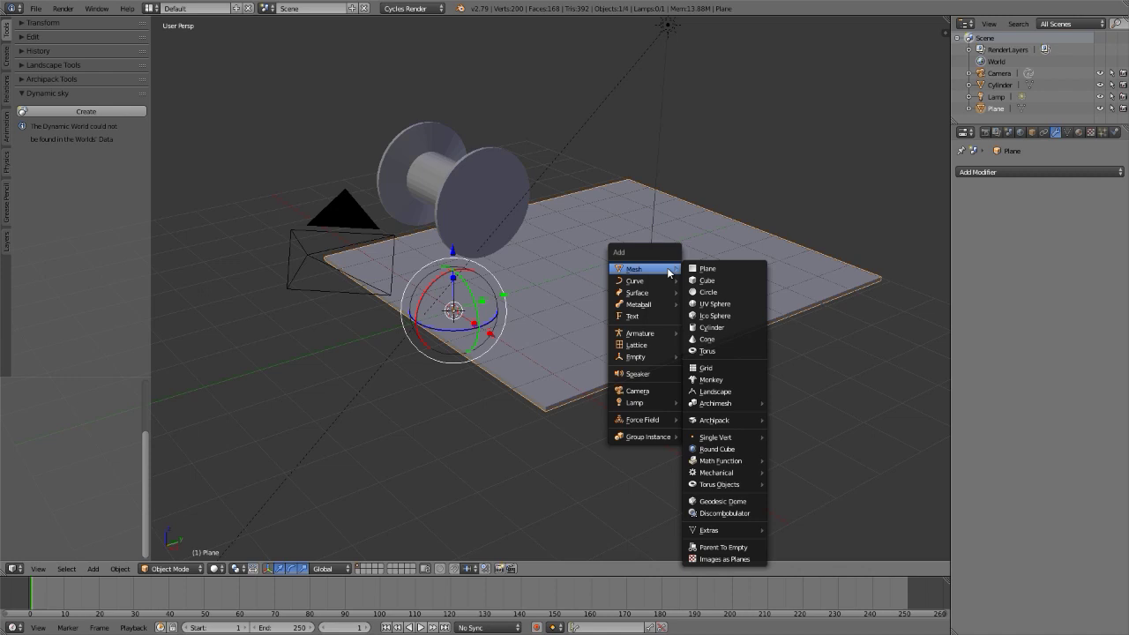
pyautogui.click(711, 327)
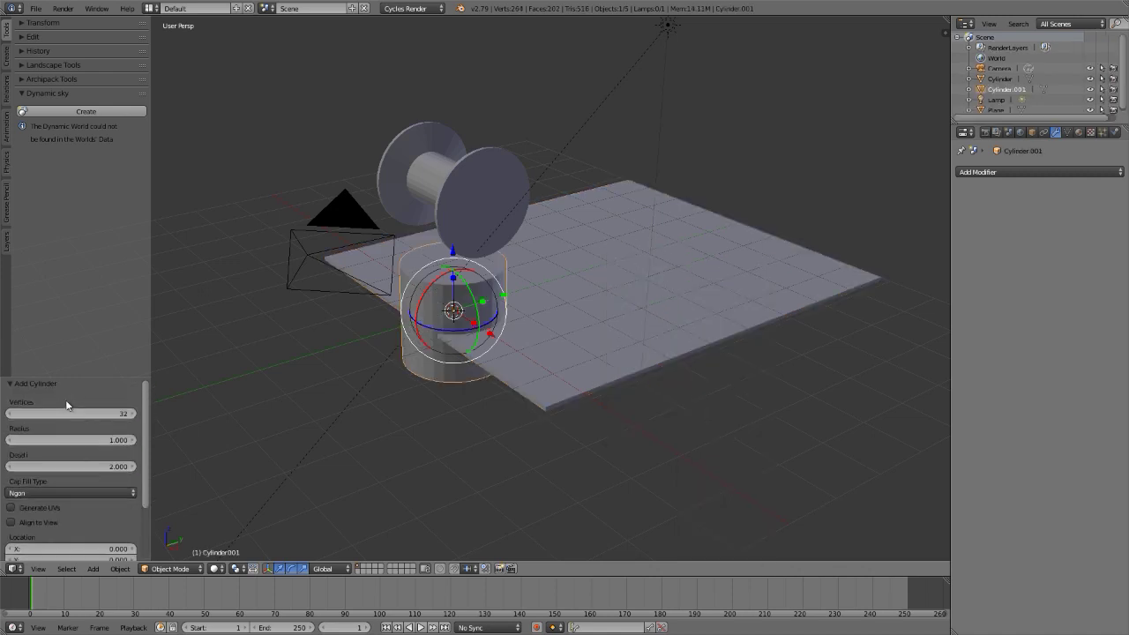
pyautogui.click(73, 413)
pyautogui.write('3')
pyautogui.press('Return')
pyautogui.scroll(-2, 70, 477)
pyautogui.click(64, 528)
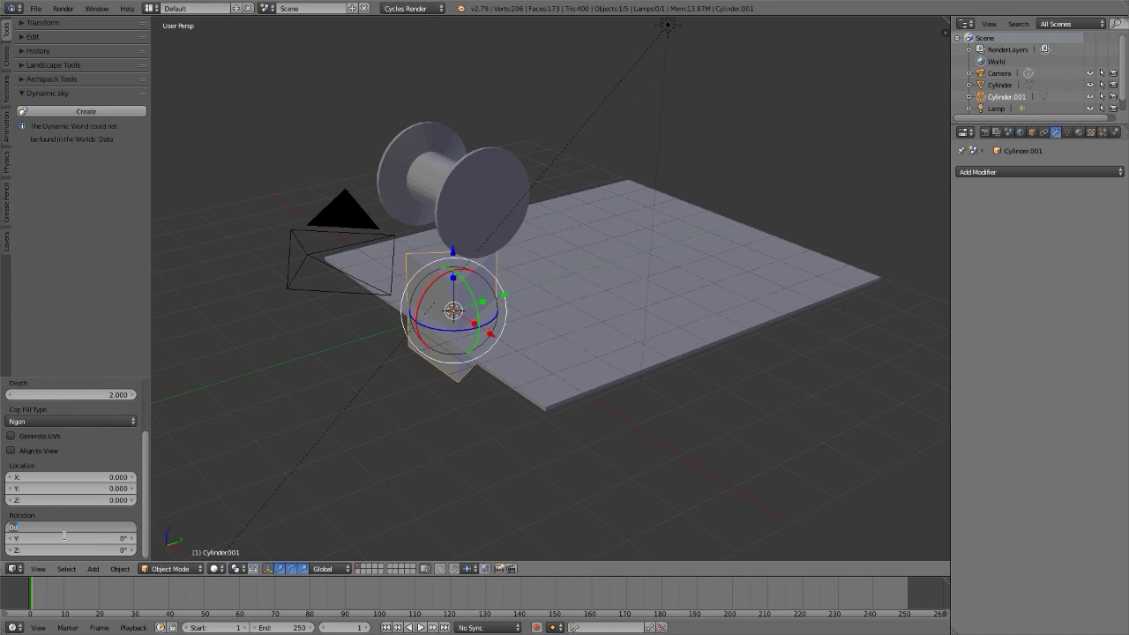
pyautogui.press('Return')
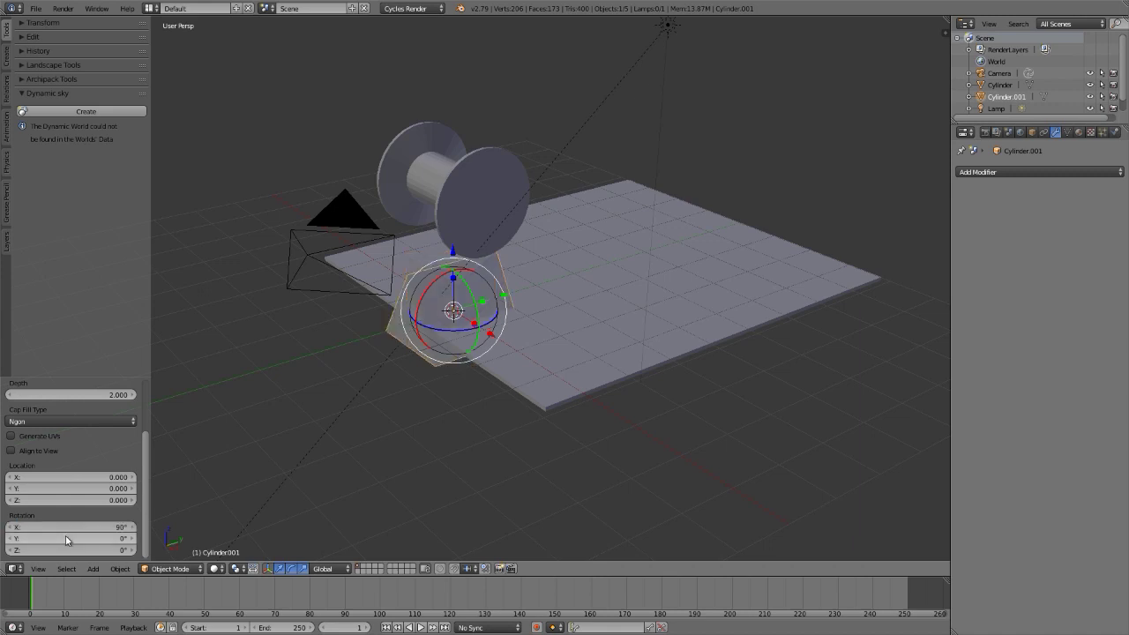
# Make the three-sided cylinder long and thin, and move it about 5.07 along Y and 3.02 along Z onto the spool core
pyautogui.scroll(3, 68, 458)
pyautogui.moveTo(82, 444); pyautogui.dragTo(43, 442)
pyautogui.press('g')
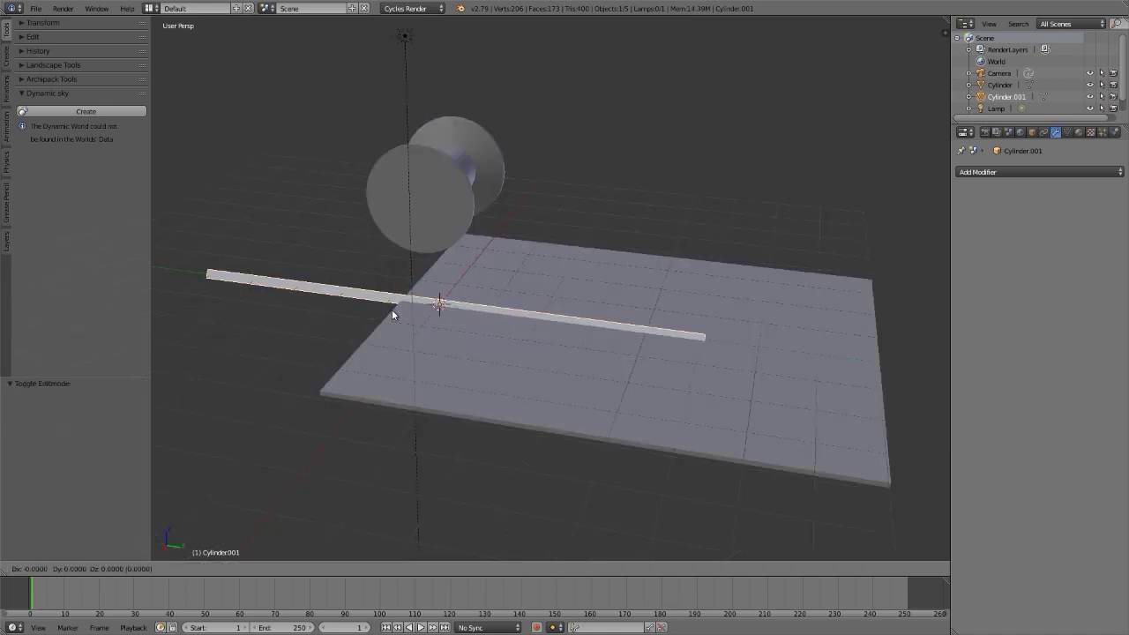
pyautogui.hotkey('shift', 'x')
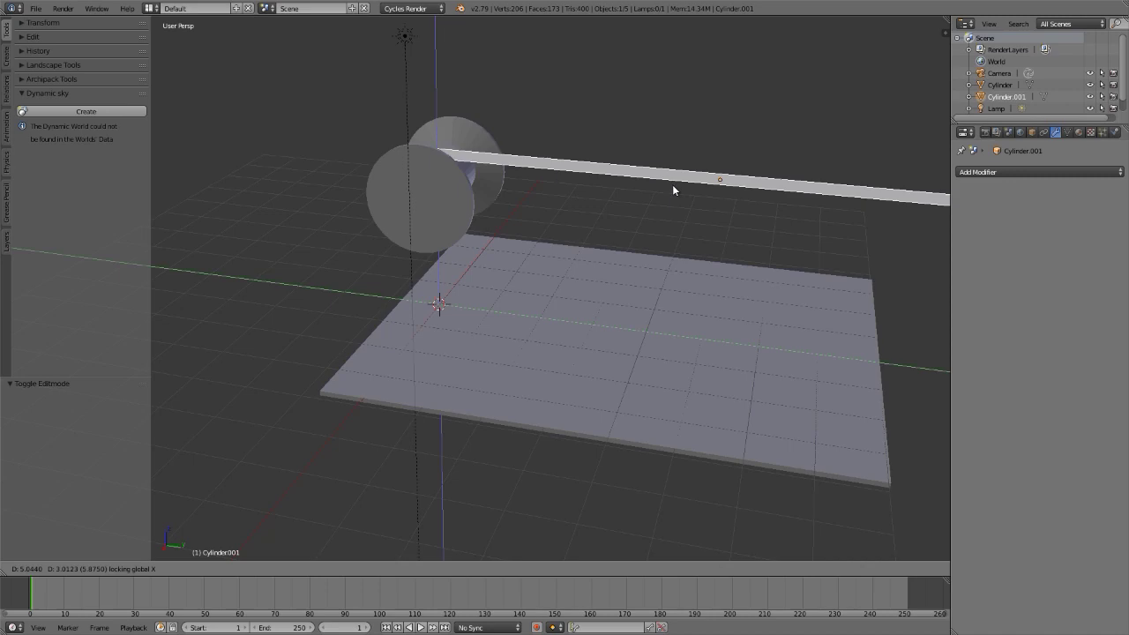
pyautogui.click(674, 184)
# Switch the three-sided bar to edge selection in Edit Mode and add 36 evenly spaced loop cuts along its length
pyautogui.moveTo(427, 153); pyautogui.dragTo(554, 192, button='middle')
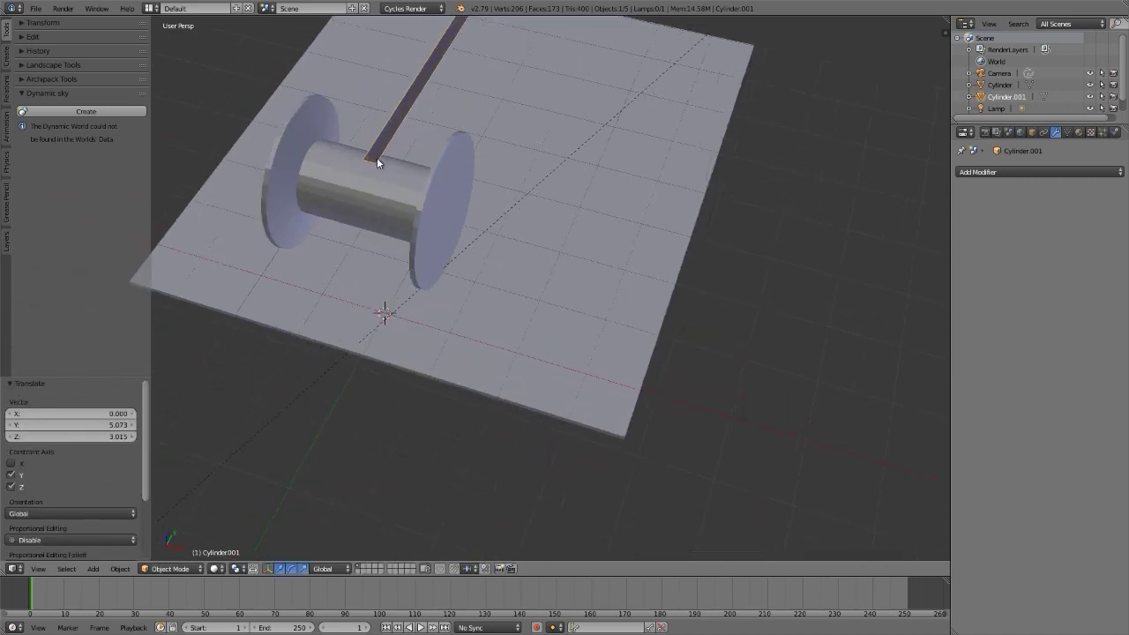
pyautogui.scroll(4, 379, 176)
pyautogui.moveTo(383, 209); pyautogui.dragTo(404, 153, button='middle')
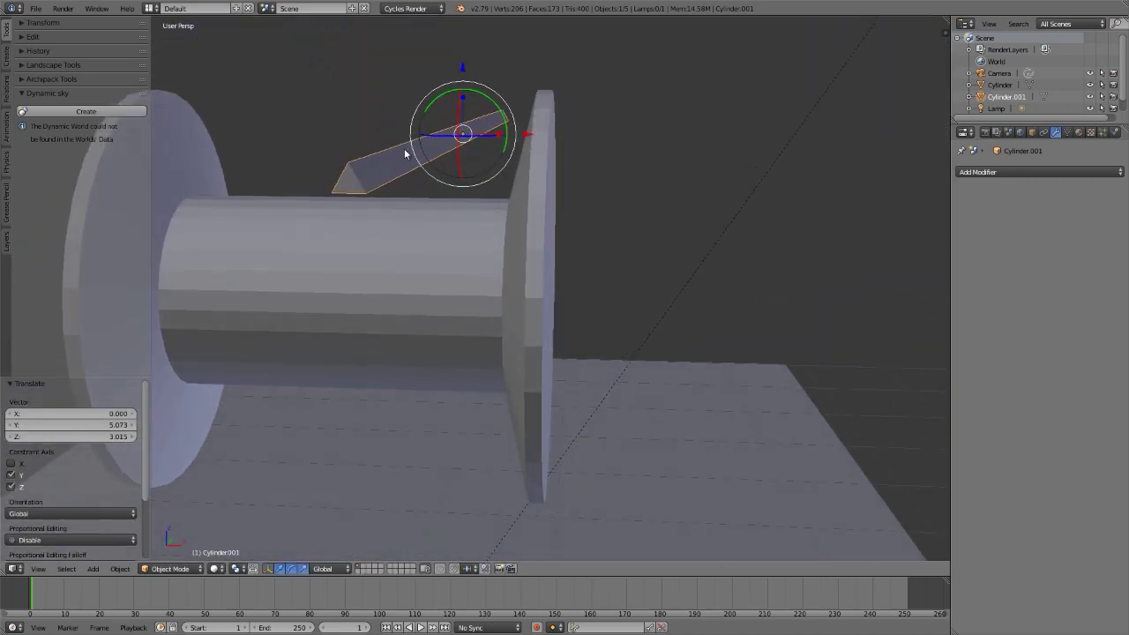
pyautogui.press('Tab')
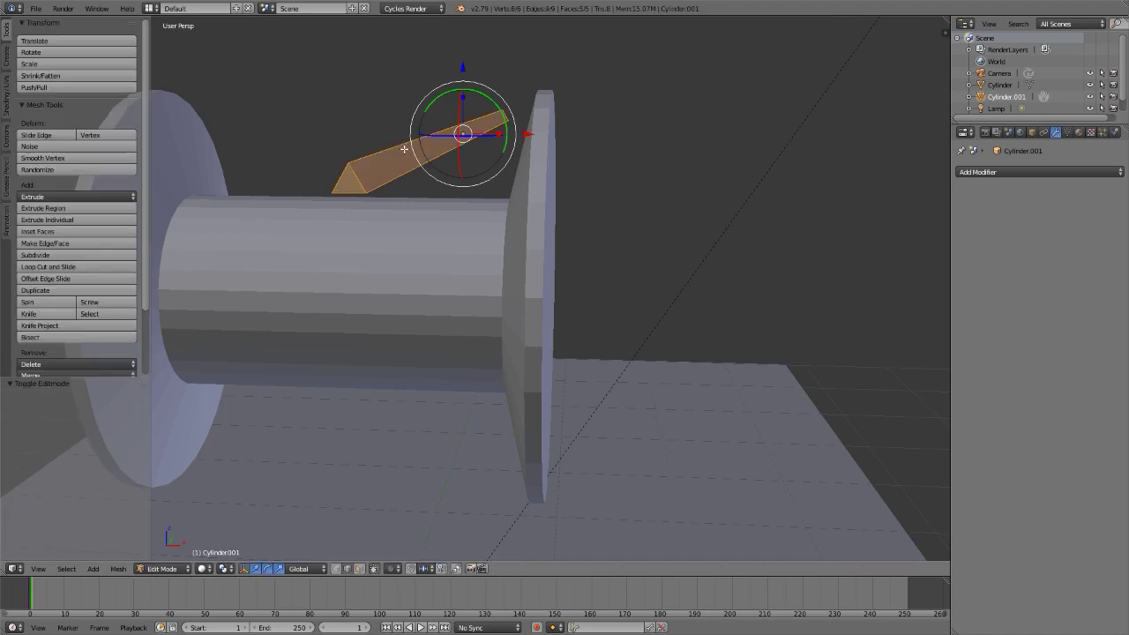
pyautogui.hotkey('ctrl', 'Tab')
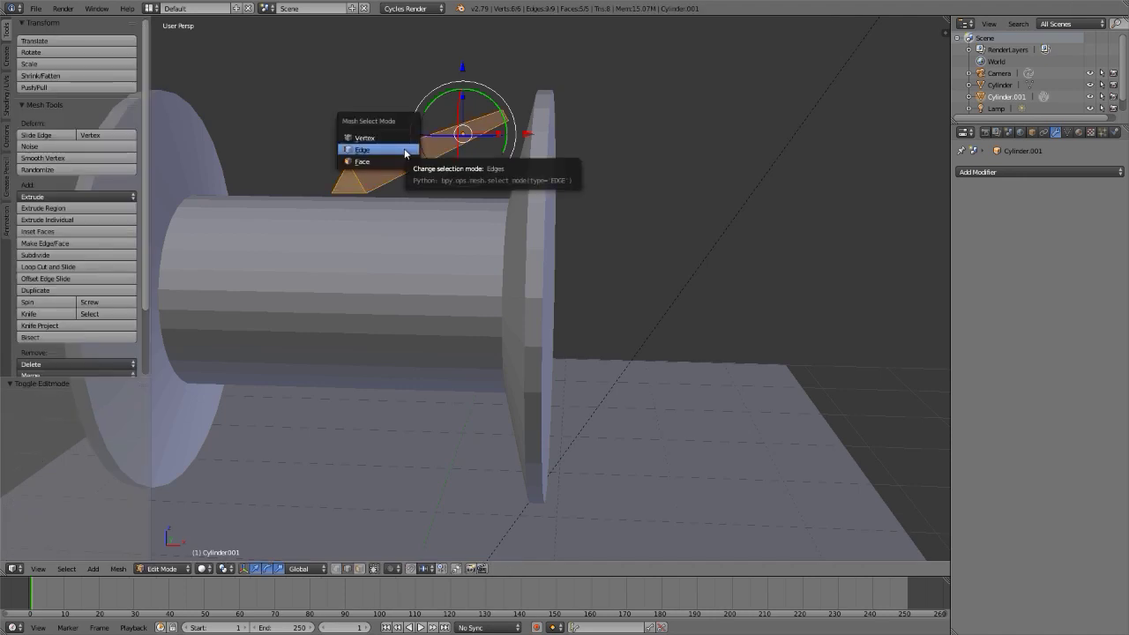
pyautogui.click(404, 154)
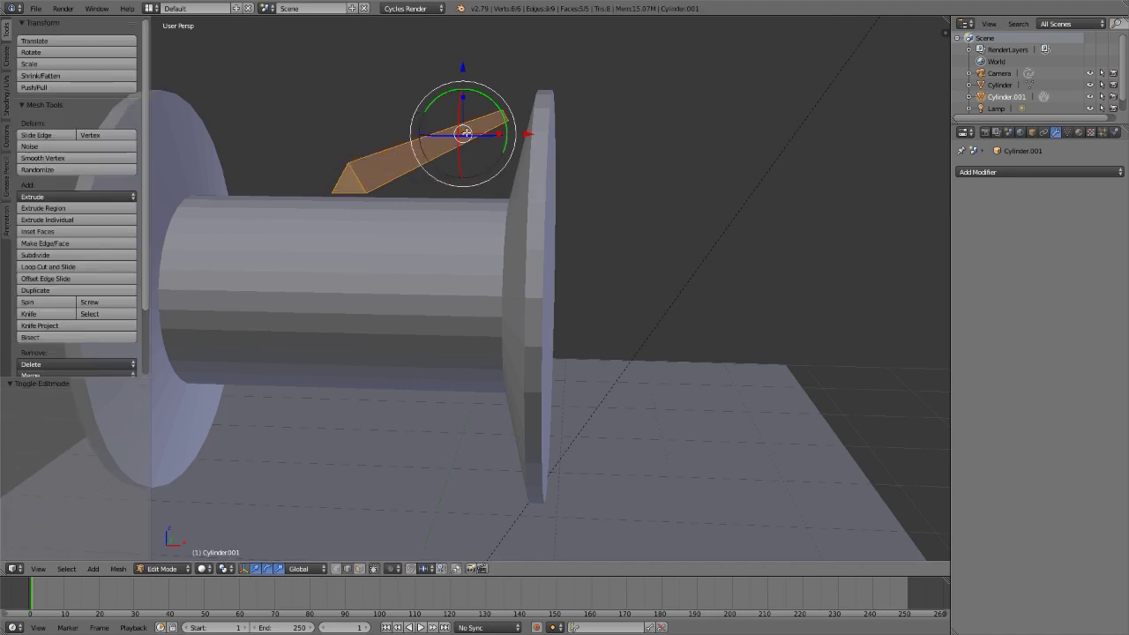
pyautogui.hotkey('ctrl', 'r')
pyautogui.scroll(2, 466, 132)
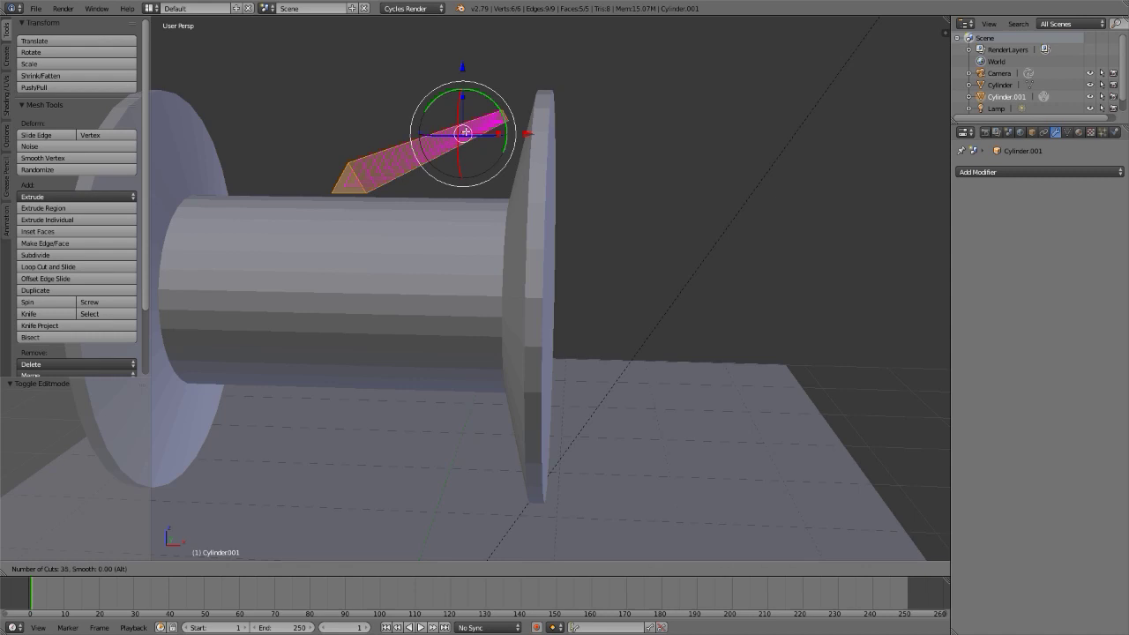
pyautogui.click(466, 132)
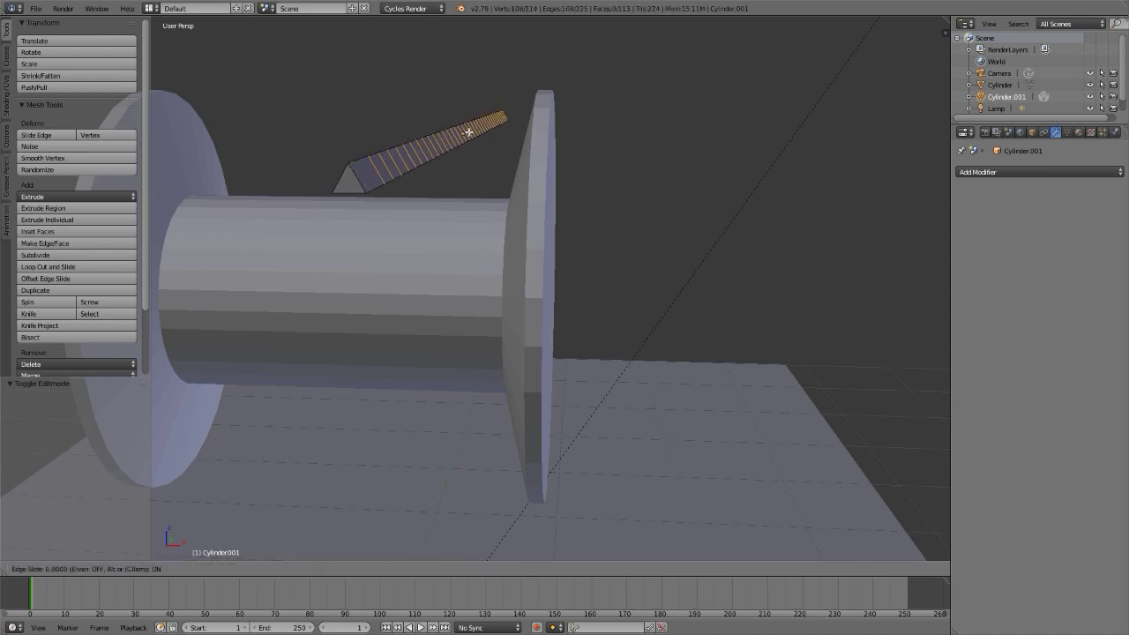
pyautogui.rightClick(467, 133)
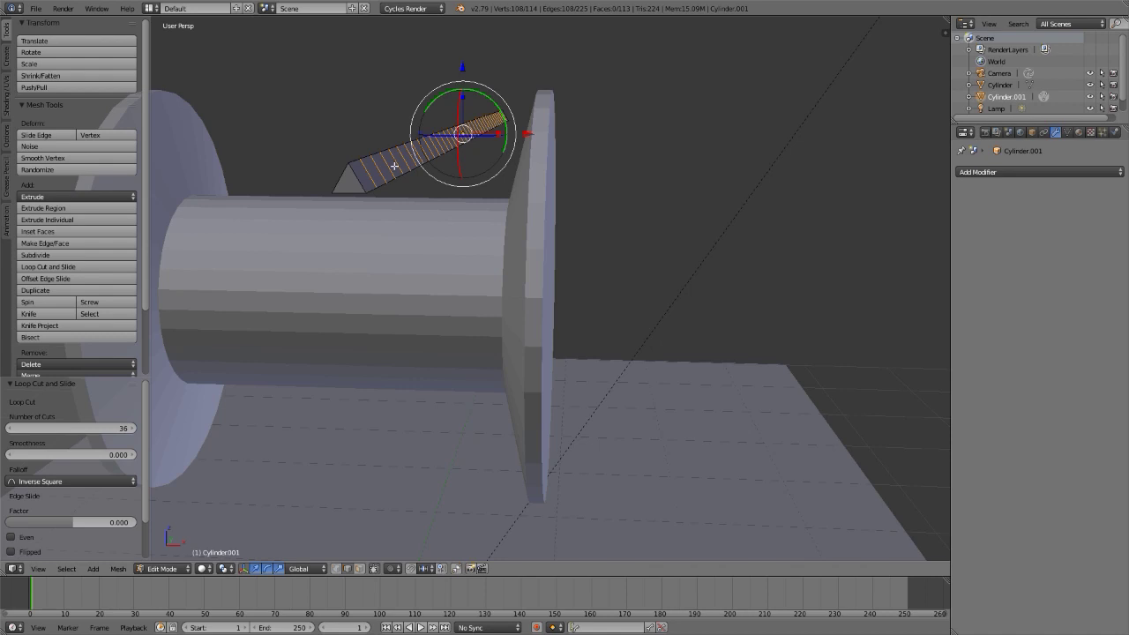
# Select the triangular end face of the strand at the spool and add a vertex group named pin for it
pyautogui.rightClick(340, 181)
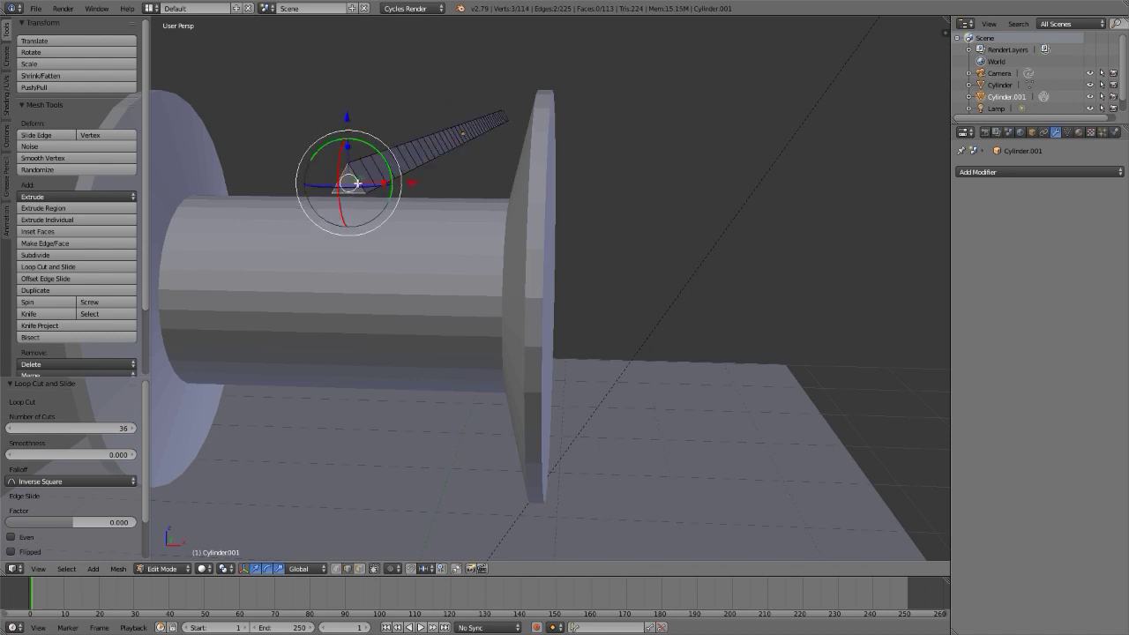
pyautogui.click(1067, 133)
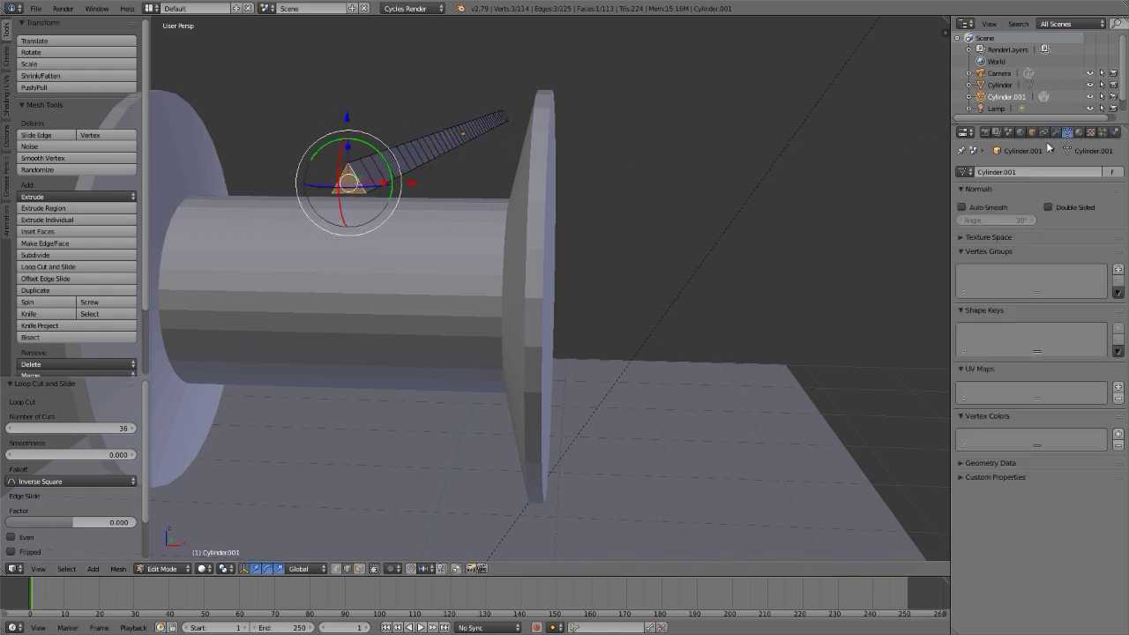
pyautogui.click(1118, 269)
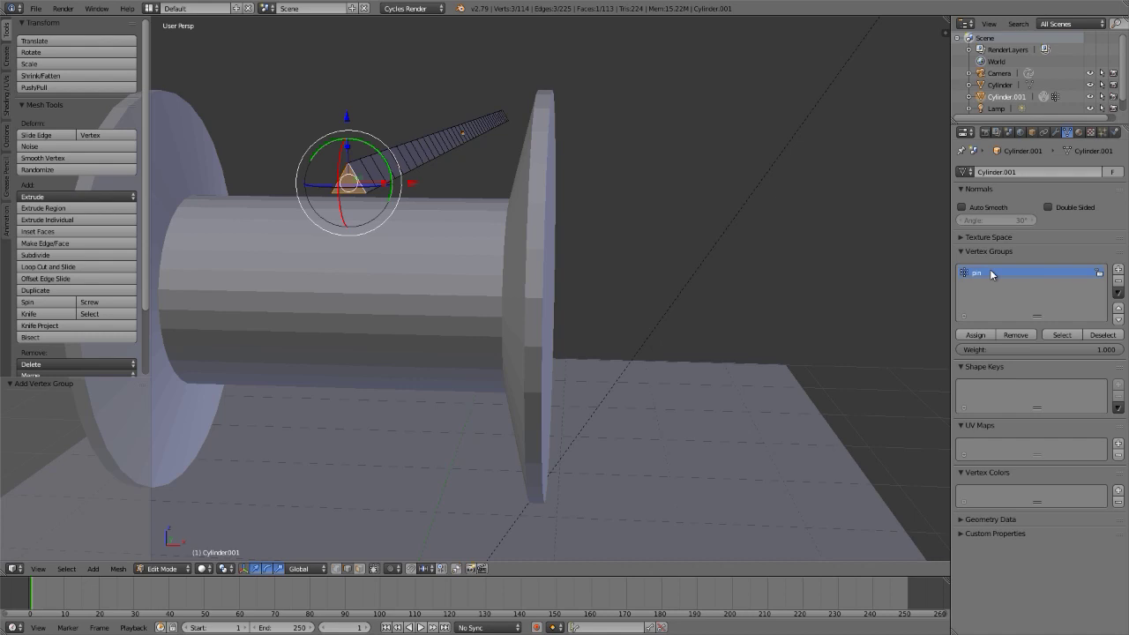
pyautogui.press('Tab')
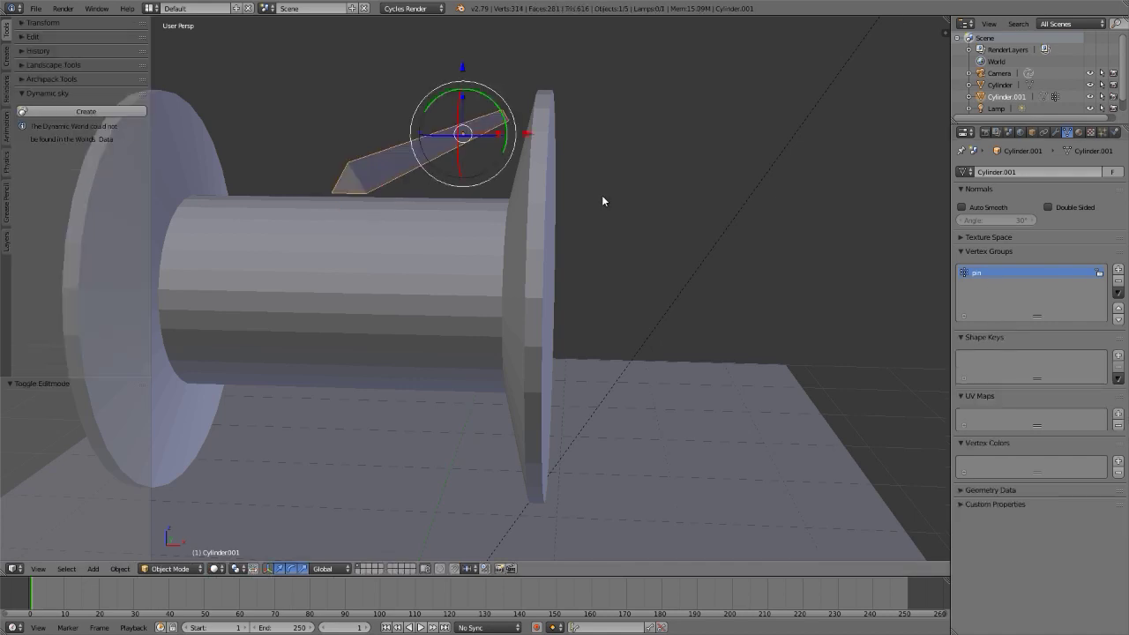
# Parent the strand to the spool using the Object option and deselect everything
pyautogui.keyDown('shift'); pyautogui.rightClick(536, 187); pyautogui.keyUp('shift')
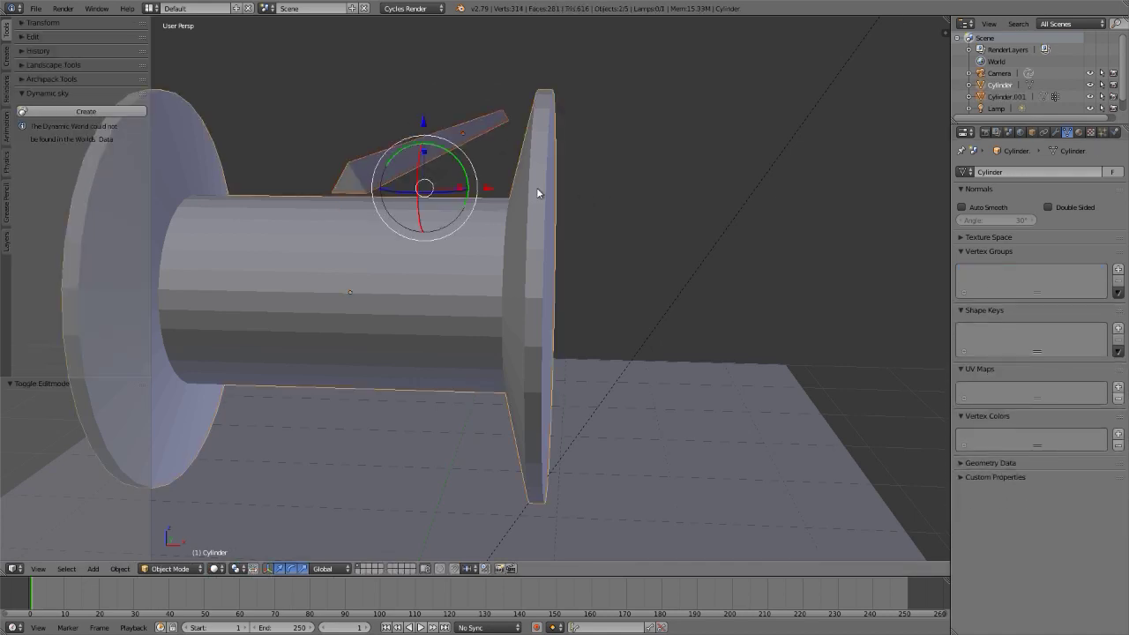
pyautogui.hotkey('ctrl', 'p')
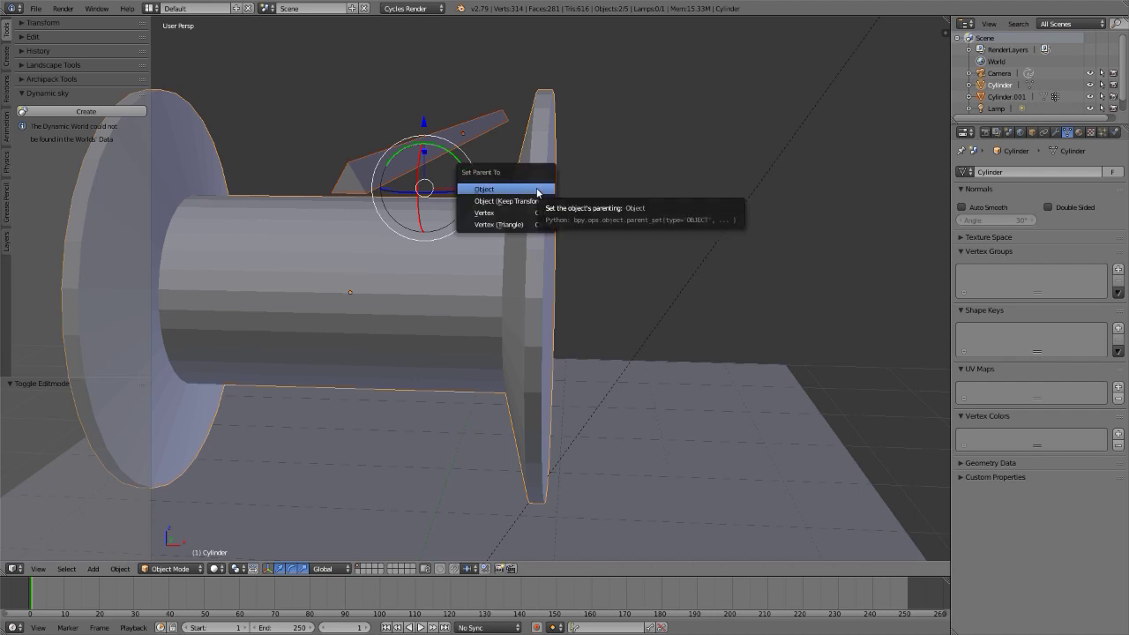
pyautogui.click(537, 188)
pyautogui.moveTo(495, 253); pyautogui.dragTo(423, 255, button='middle')
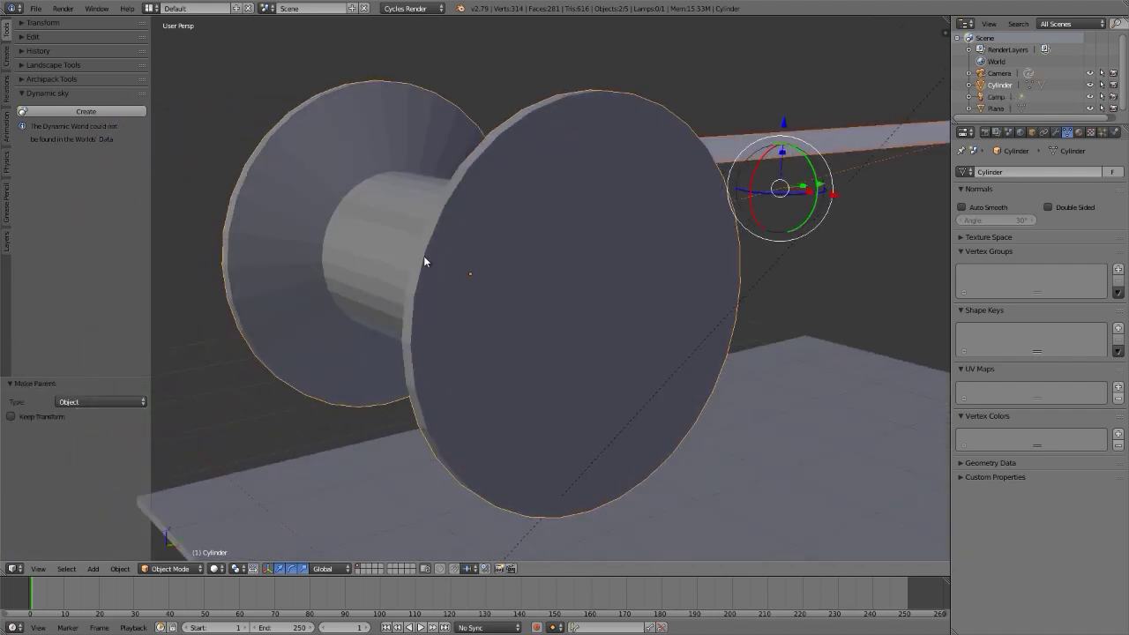
pyautogui.scroll(-3, 424, 257)
pyautogui.press('a')
# Play the animation and give the strand Cloth physics with pinning by the pin vertex group
pyautogui.hotkey('alt', 'a')
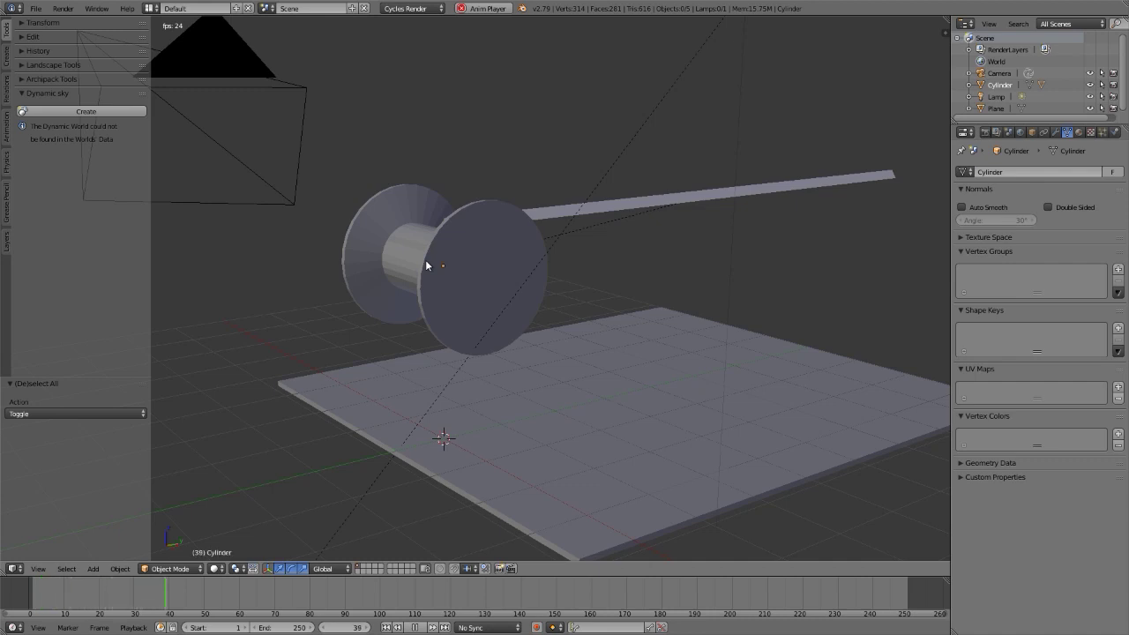
pyautogui.rightClick(865, 179)
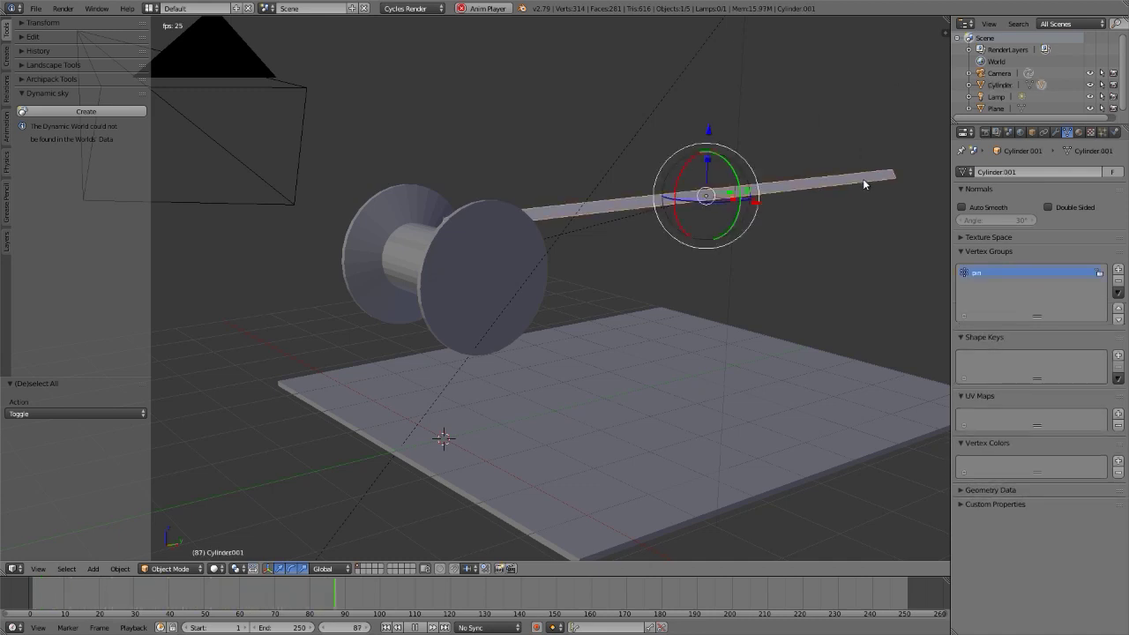
pyautogui.click(1114, 132)
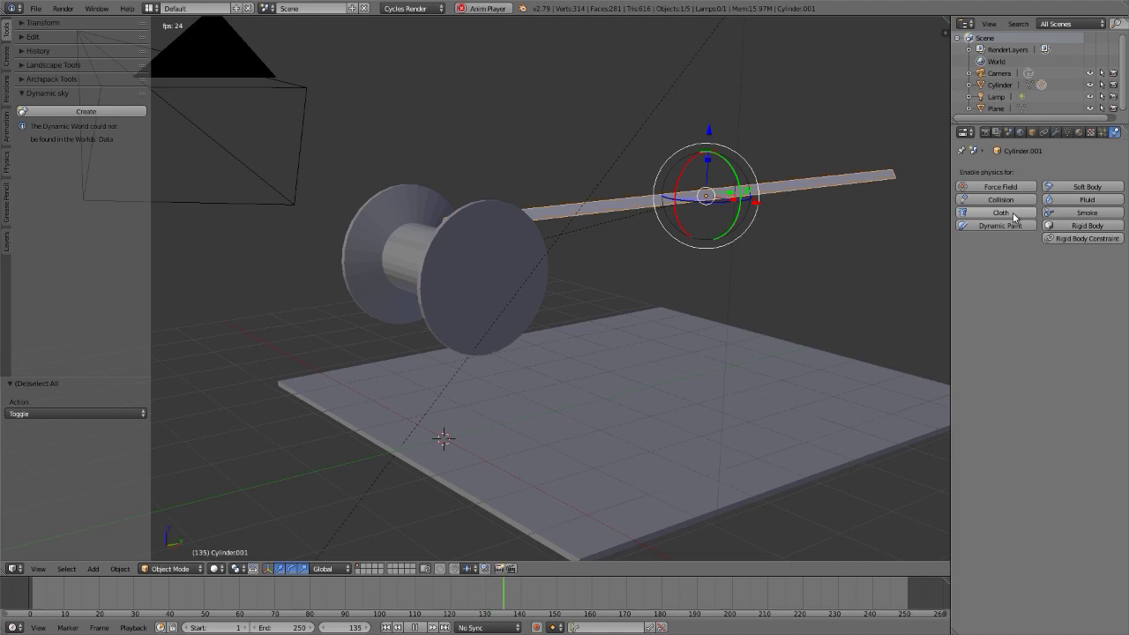
pyautogui.click(1014, 213)
pyautogui.click(970, 371)
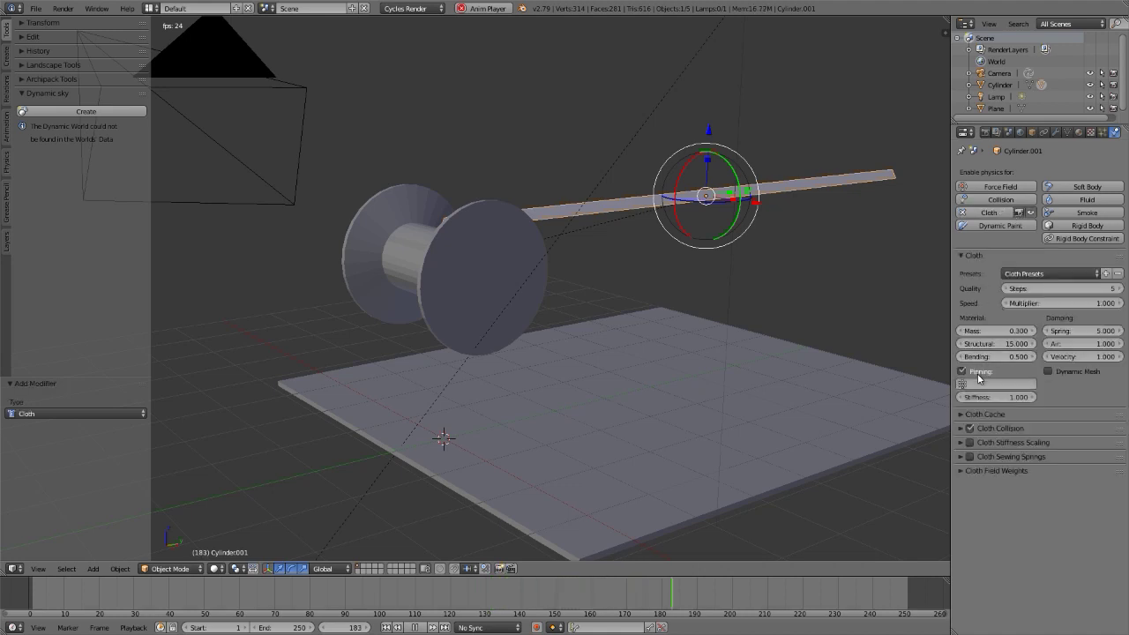
pyautogui.click(997, 383)
pyautogui.click(979, 396)
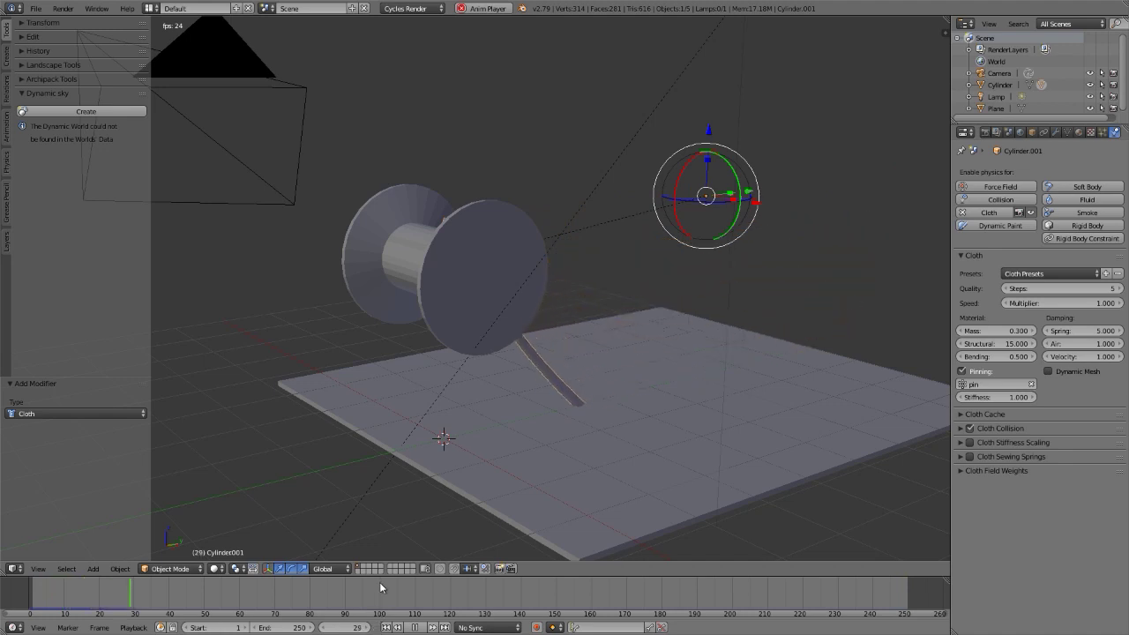
pyautogui.scroll(-2, 631, 186)
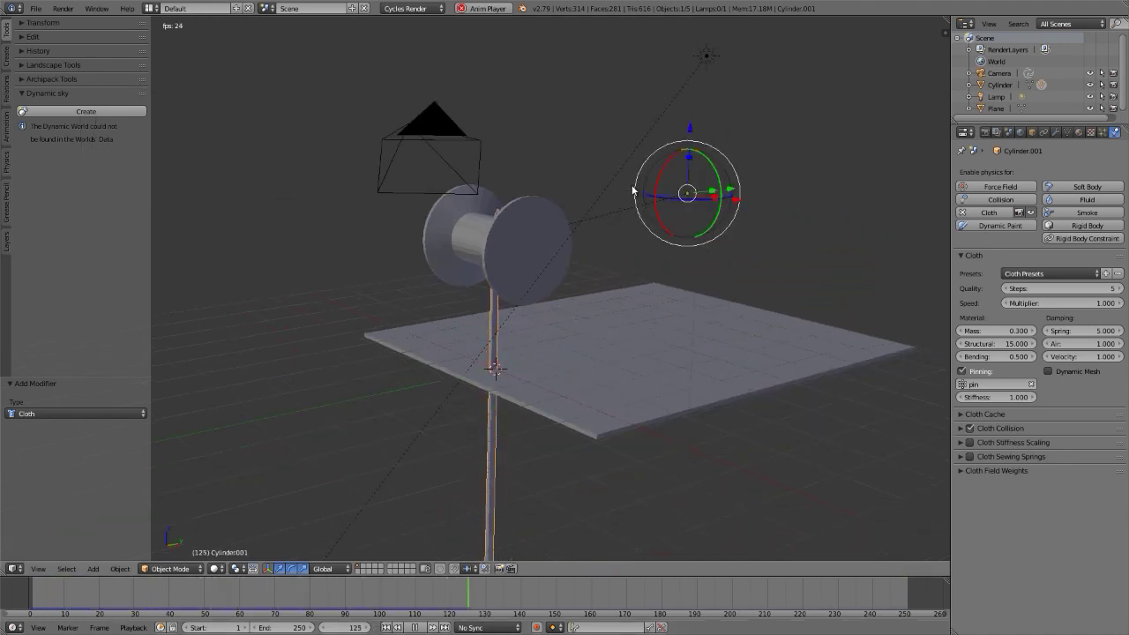
# Create a group named Ground containing the floor plane, for use in the strand's cloth collisions
pyautogui.click(960, 428)
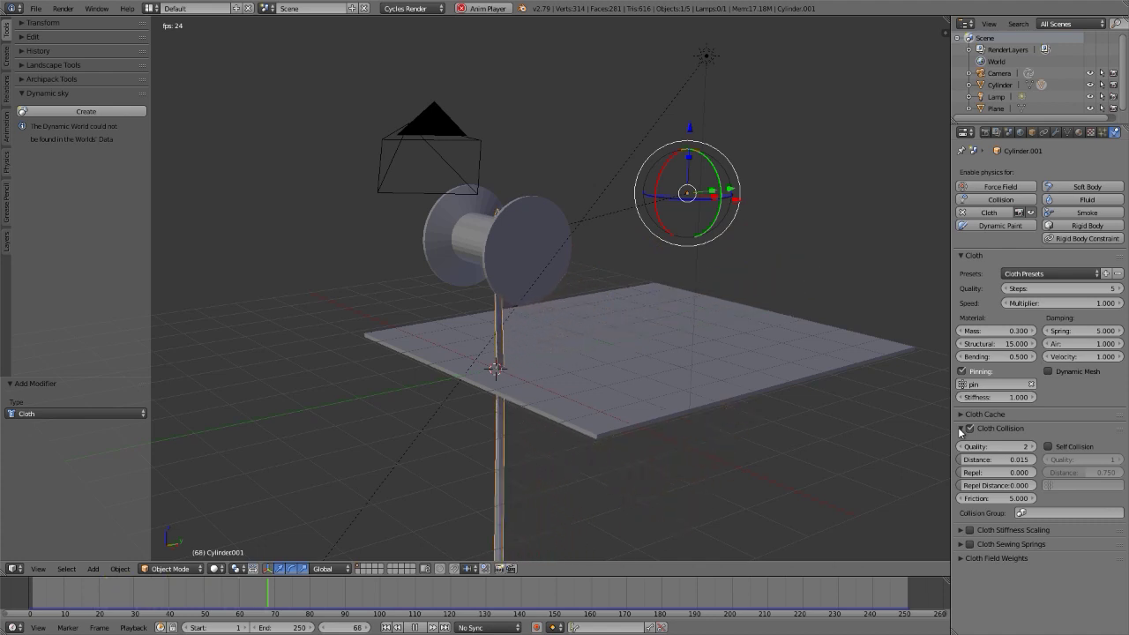
pyautogui.rightClick(803, 361)
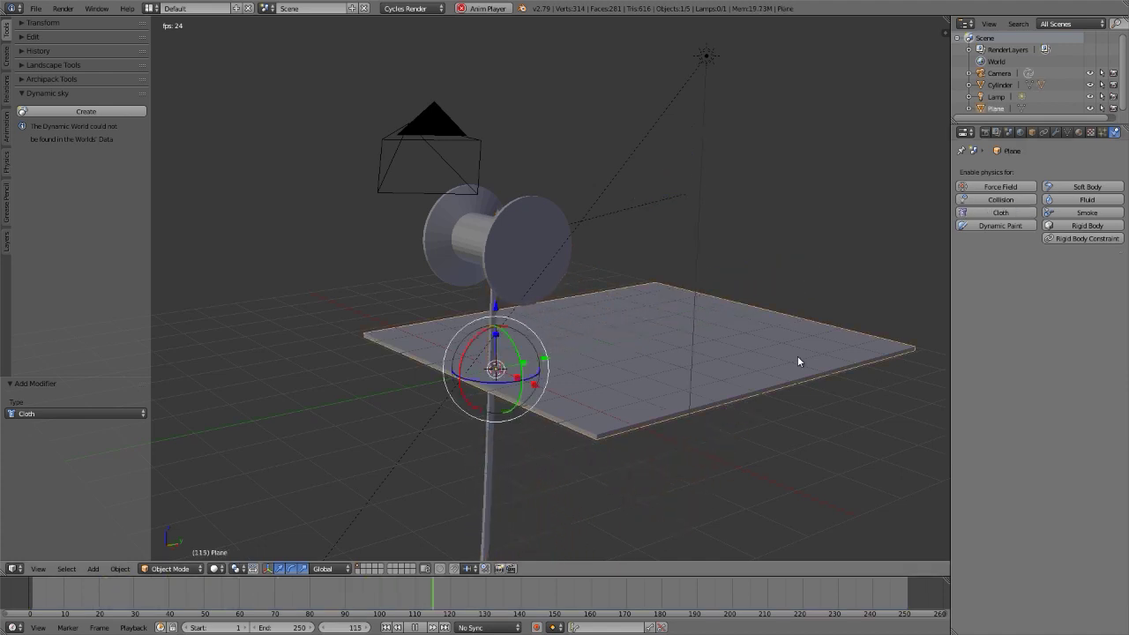
pyautogui.click(120, 568)
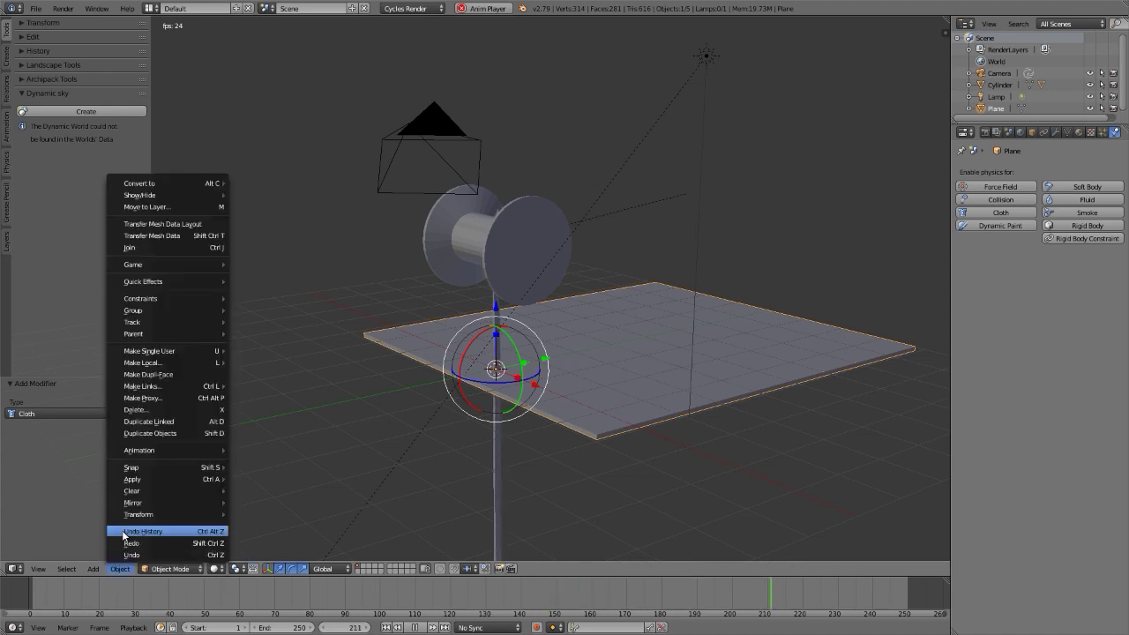
pyautogui.moveTo(189, 311)
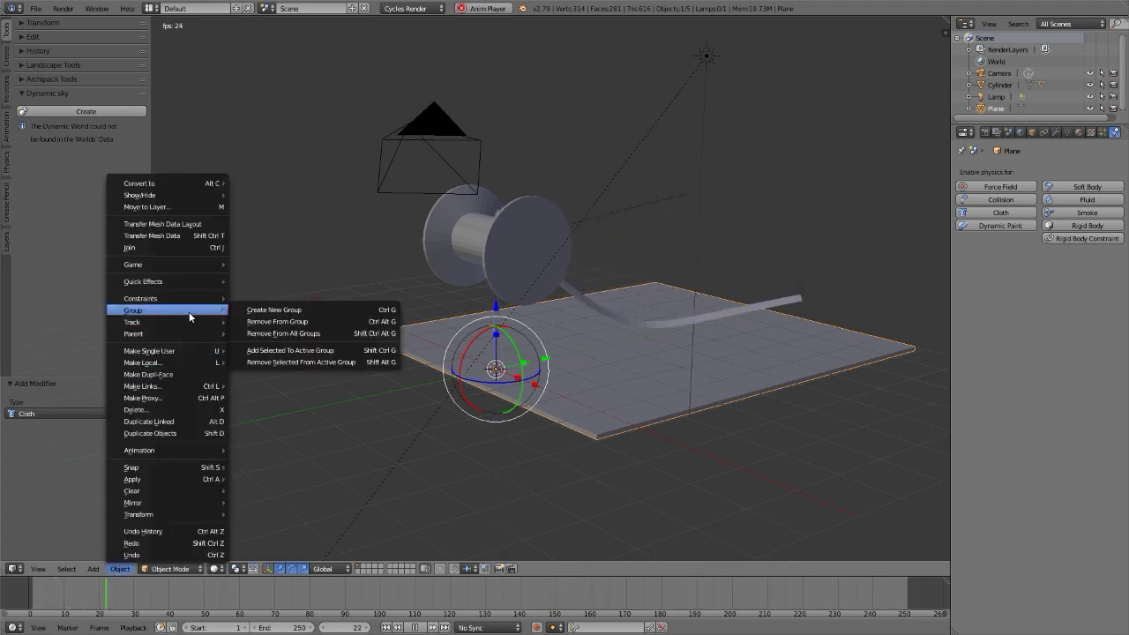
pyautogui.click(273, 311)
pyautogui.click(66, 415)
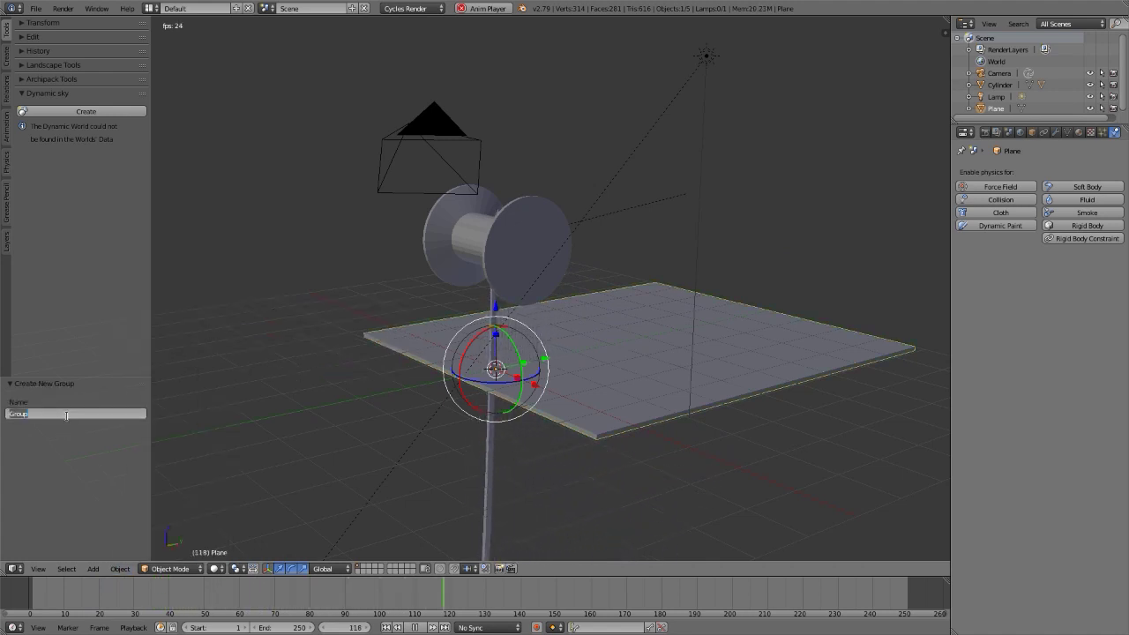
pyautogui.write('Ground')
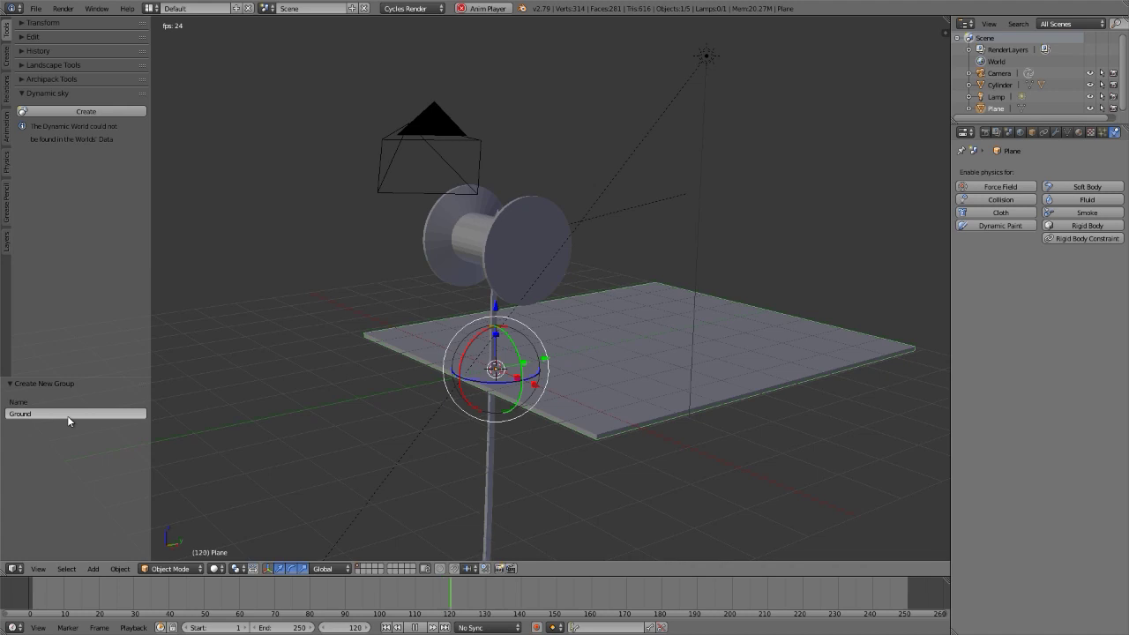
pyautogui.press('Return')
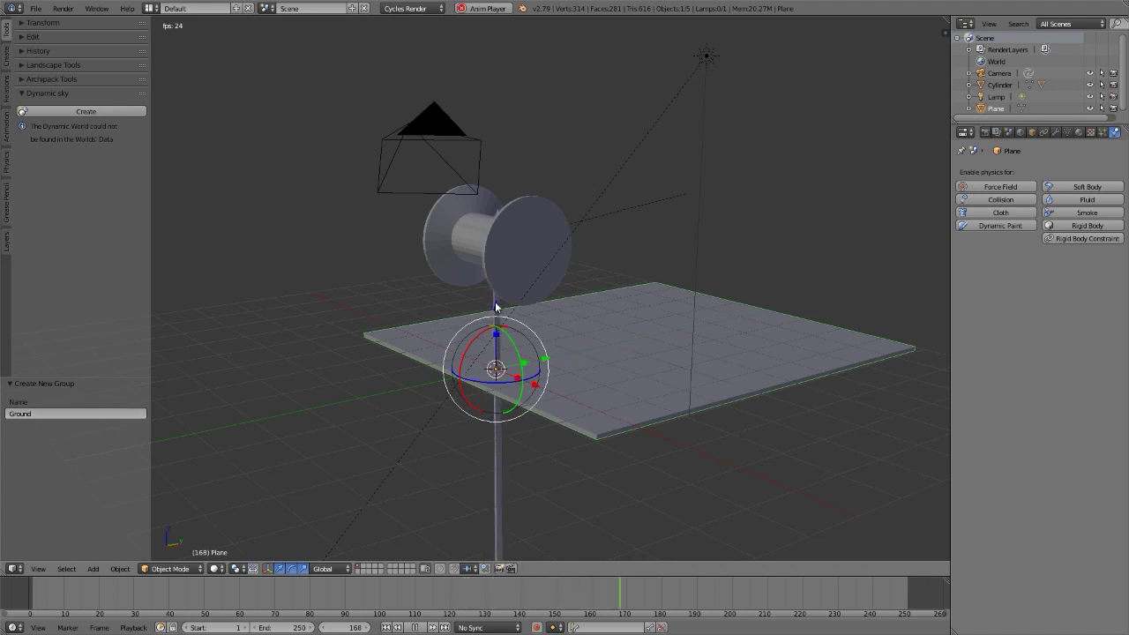
# Set the strand's cloth collision group to Ground and enable Collision physics on the floor plane
pyautogui.rightClick(495, 306)
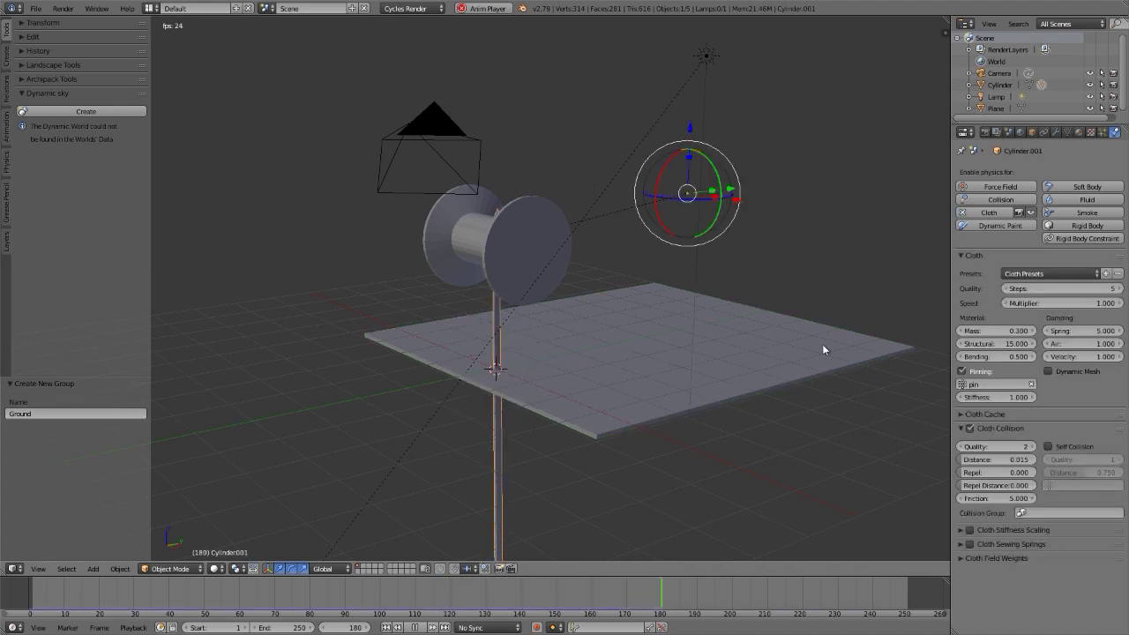
pyautogui.click(1057, 514)
pyautogui.click(1021, 393)
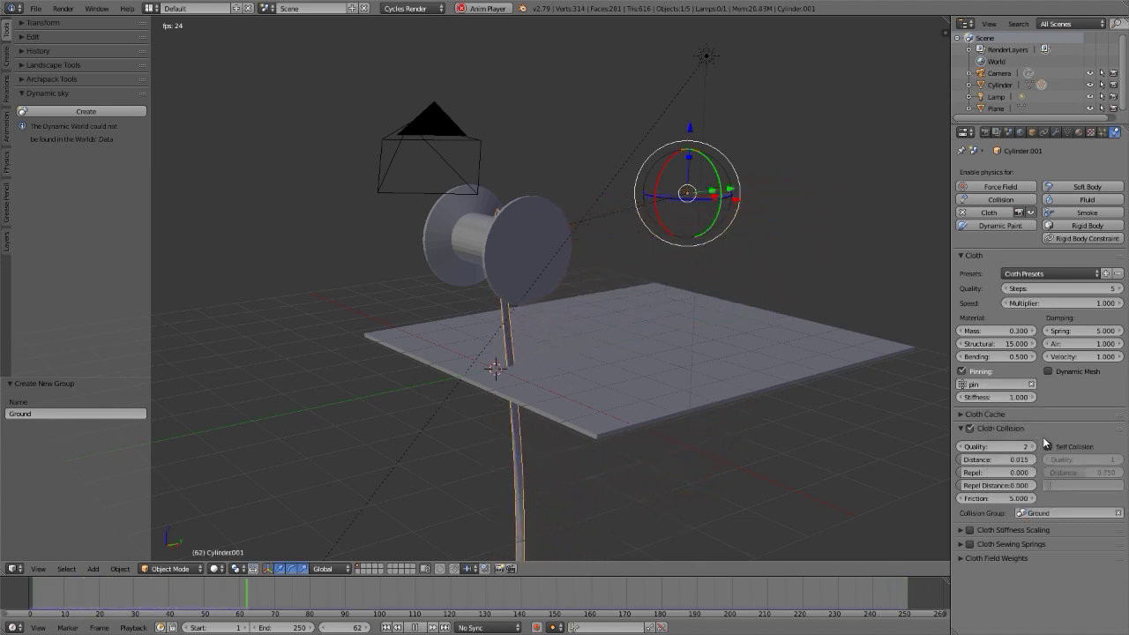
pyautogui.rightClick(711, 390)
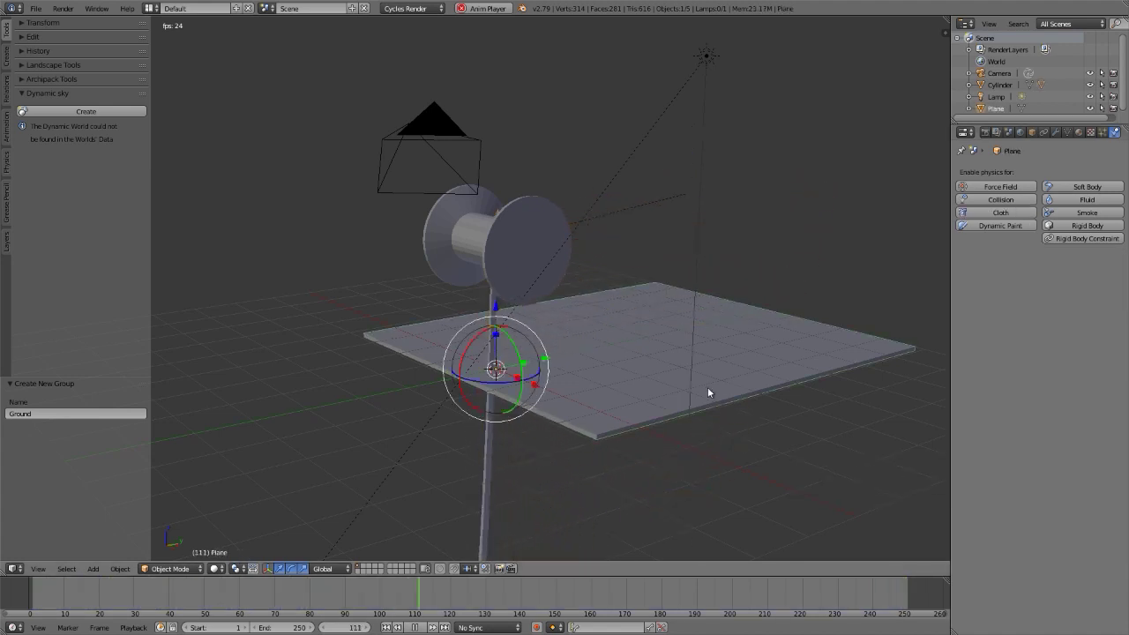
pyautogui.click(995, 200)
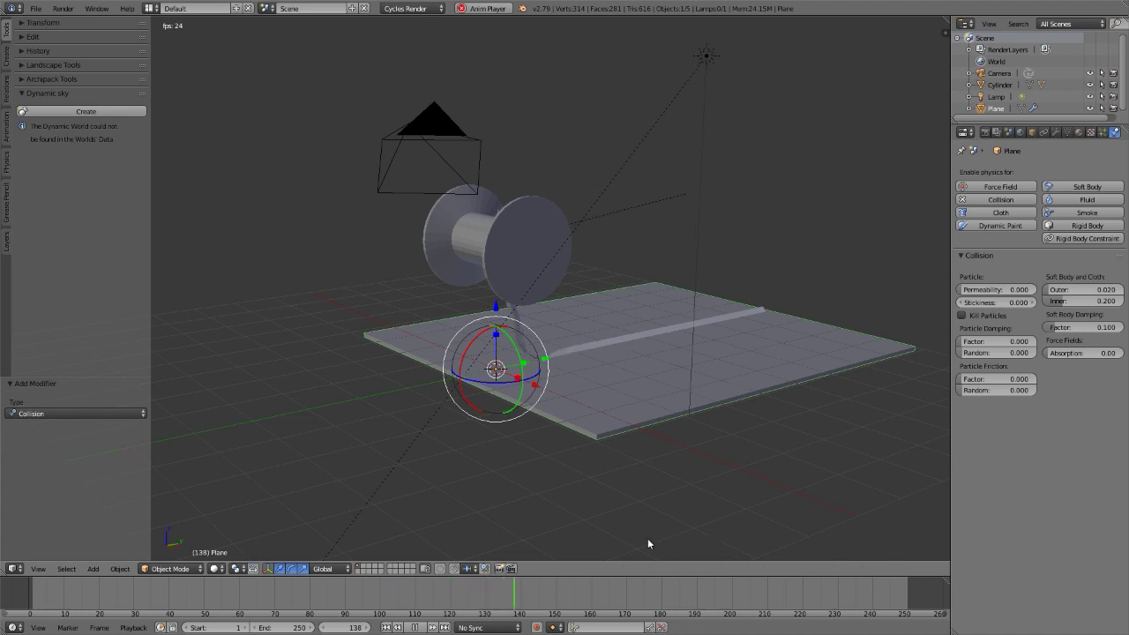
# Add the spool to the floor plane's Ground group and stop the animation playback
pyautogui.rightClick(517, 203)
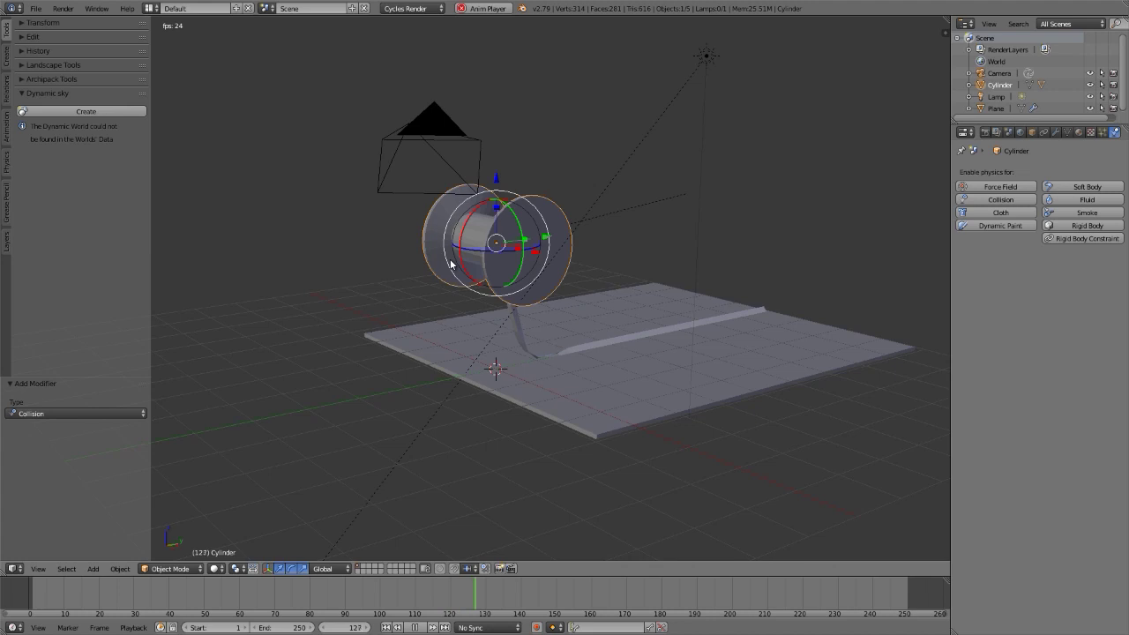
pyautogui.rightClick(564, 408)
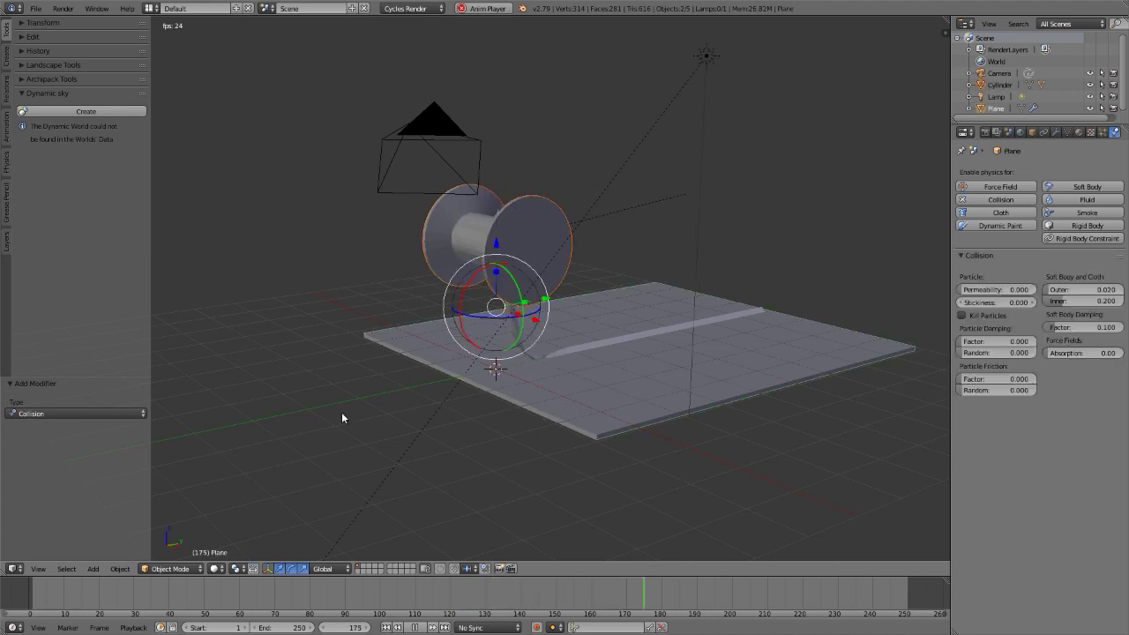
pyautogui.click(120, 569)
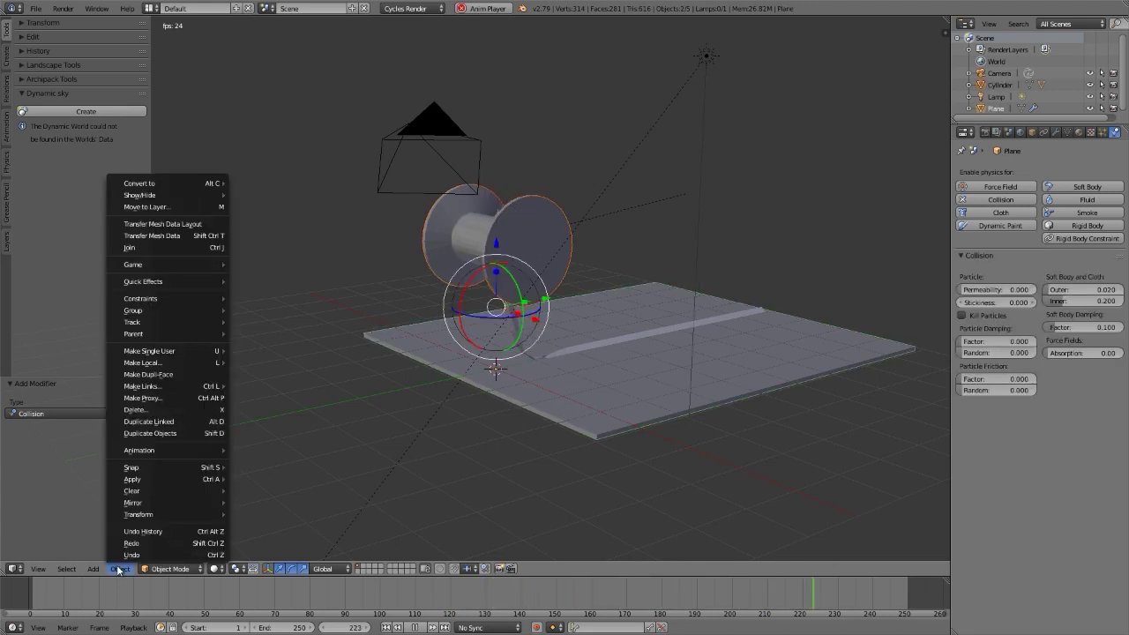
pyautogui.moveTo(198, 311)
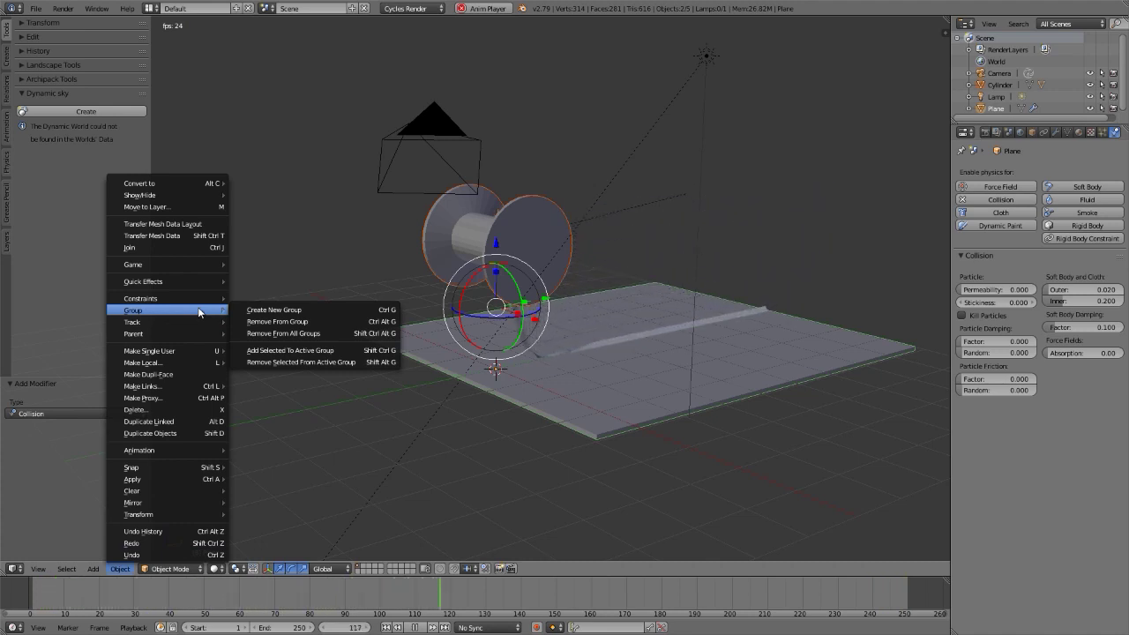
pyautogui.click(266, 350)
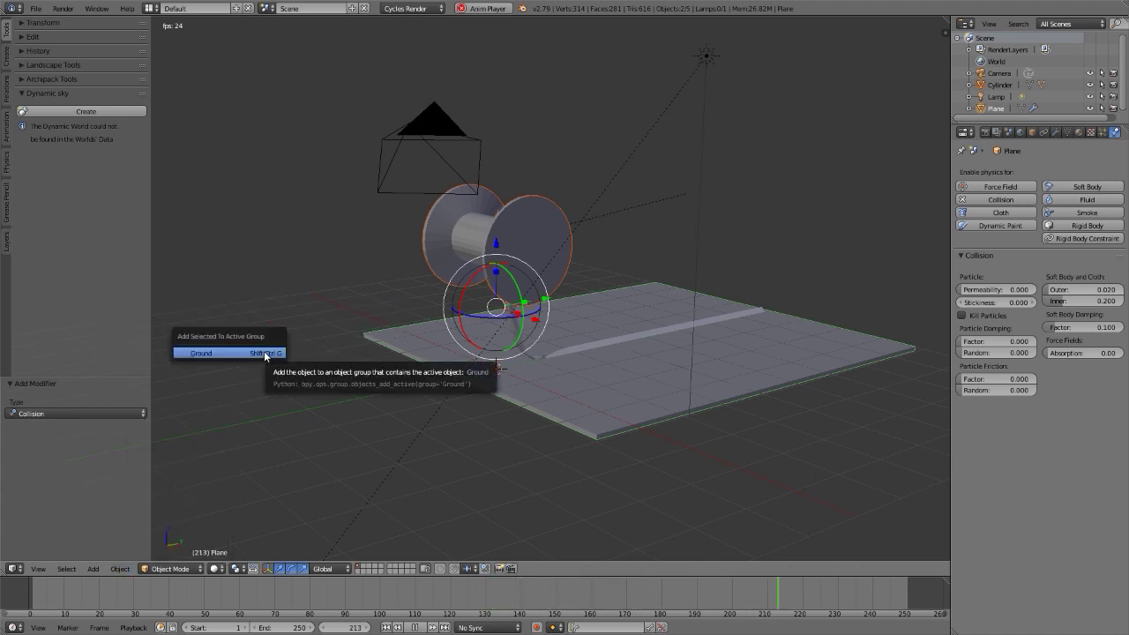
pyautogui.click(265, 354)
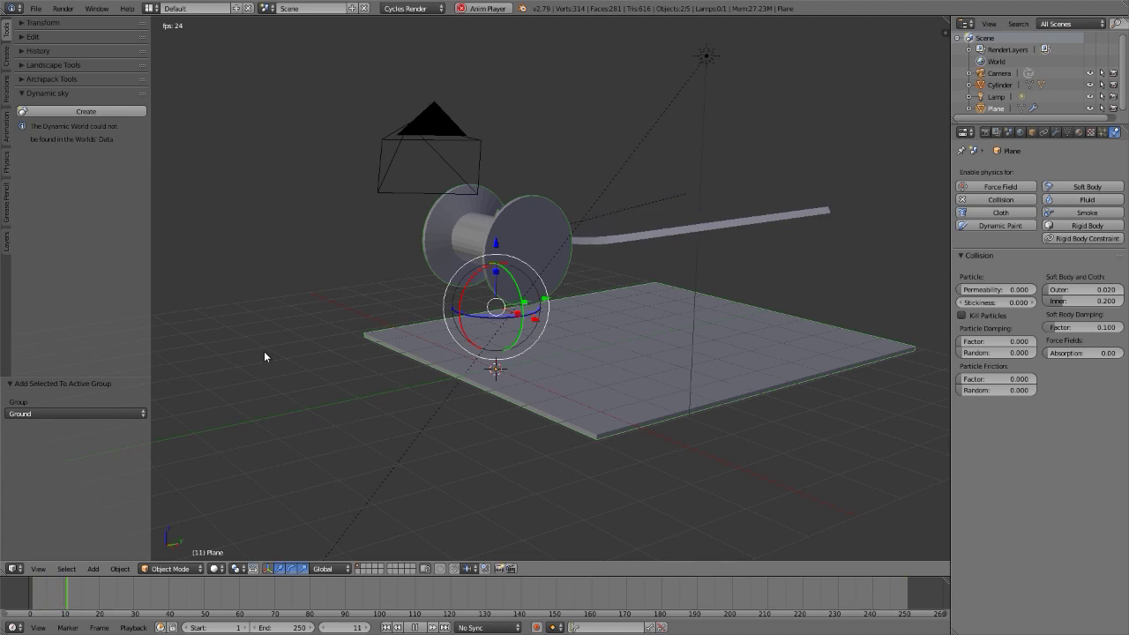
pyautogui.rightClick(429, 237)
pyautogui.moveTo(365, 239); pyautogui.dragTo(405, 276, button='middle')
pyautogui.press('Escape')
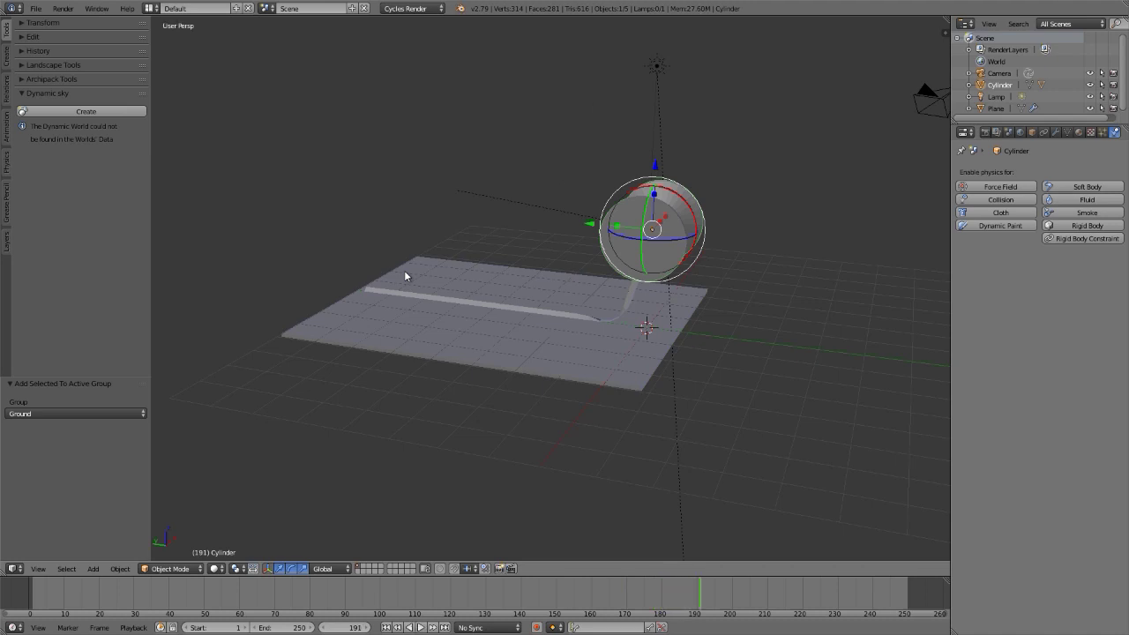
# Extrude the strand's free end into a wider block about 0.31 long and taper its outer face with a 0.665 scale
pyautogui.rightClick(298, 175)
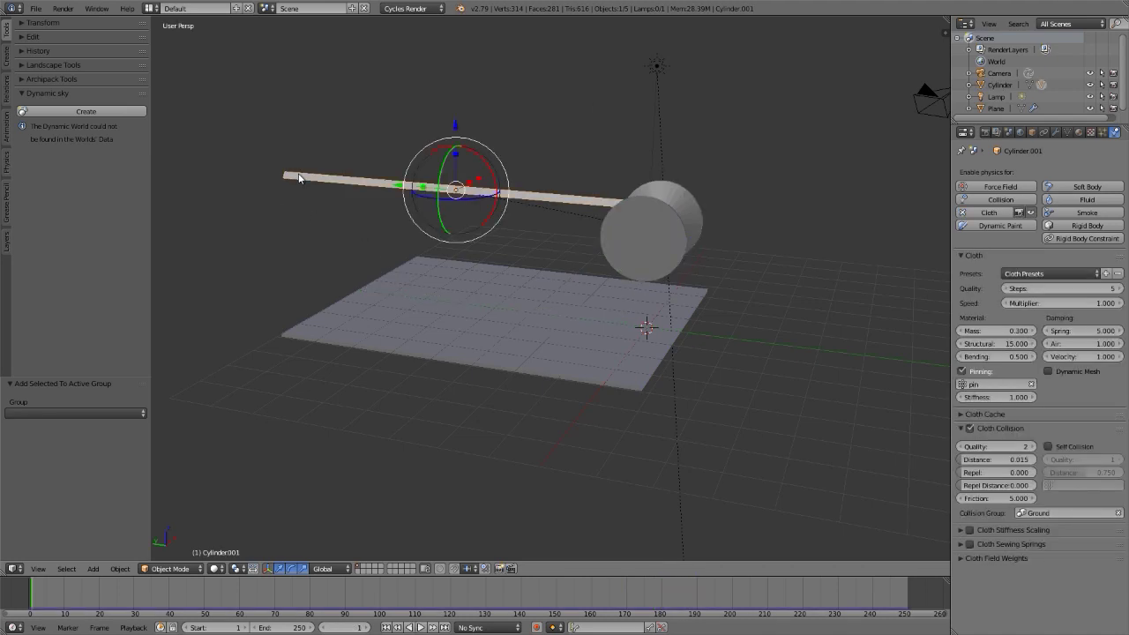
pyautogui.press('Tab')
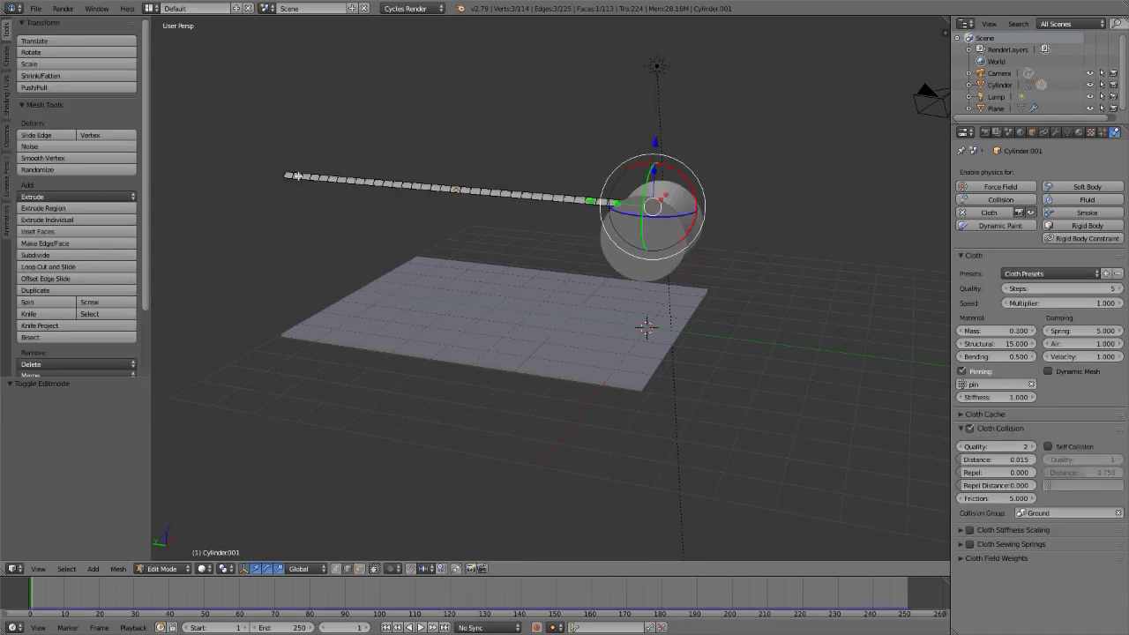
pyautogui.moveTo(287, 177); pyautogui.dragTo(345, 206, button='middle')
pyautogui.scroll(5, 256, 181)
pyautogui.hotkey('ctrl', 'Tab')
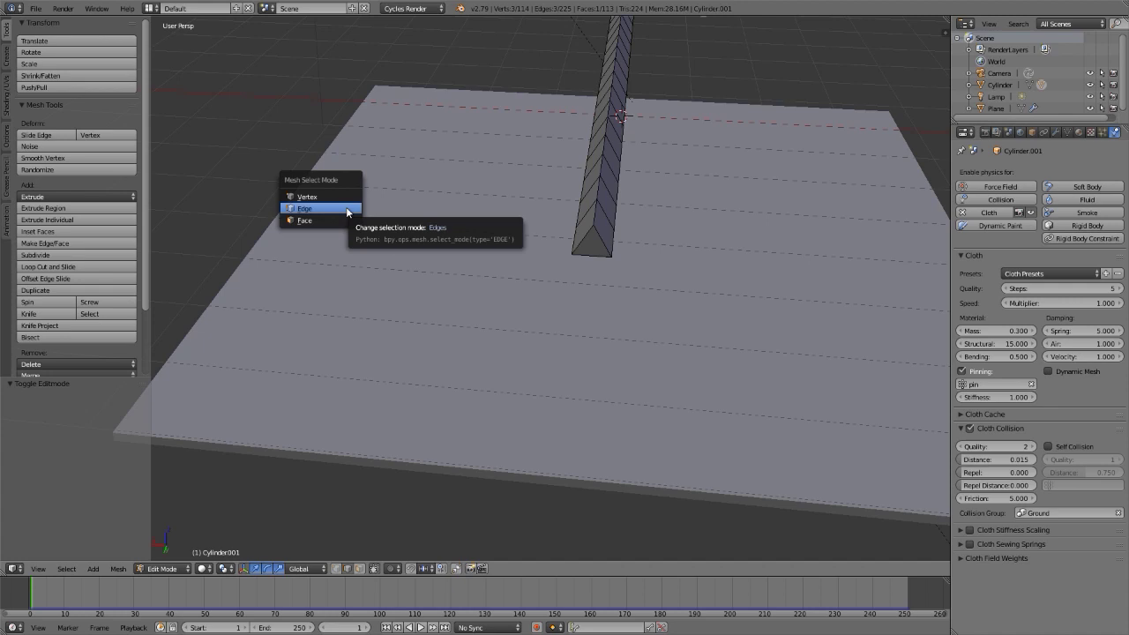
pyautogui.click(304, 221)
pyautogui.rightClick(582, 245)
pyautogui.moveTo(583, 245); pyautogui.dragTo(543, 245, button='middle')
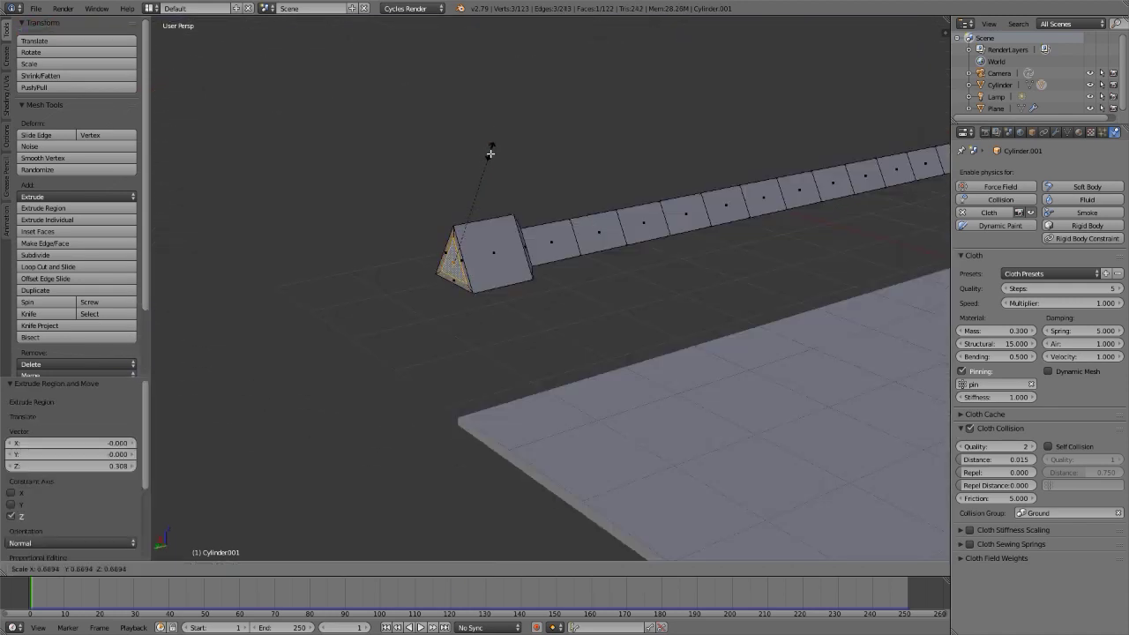
pyautogui.click(491, 155)
pyautogui.press('g')
pyautogui.press('y')
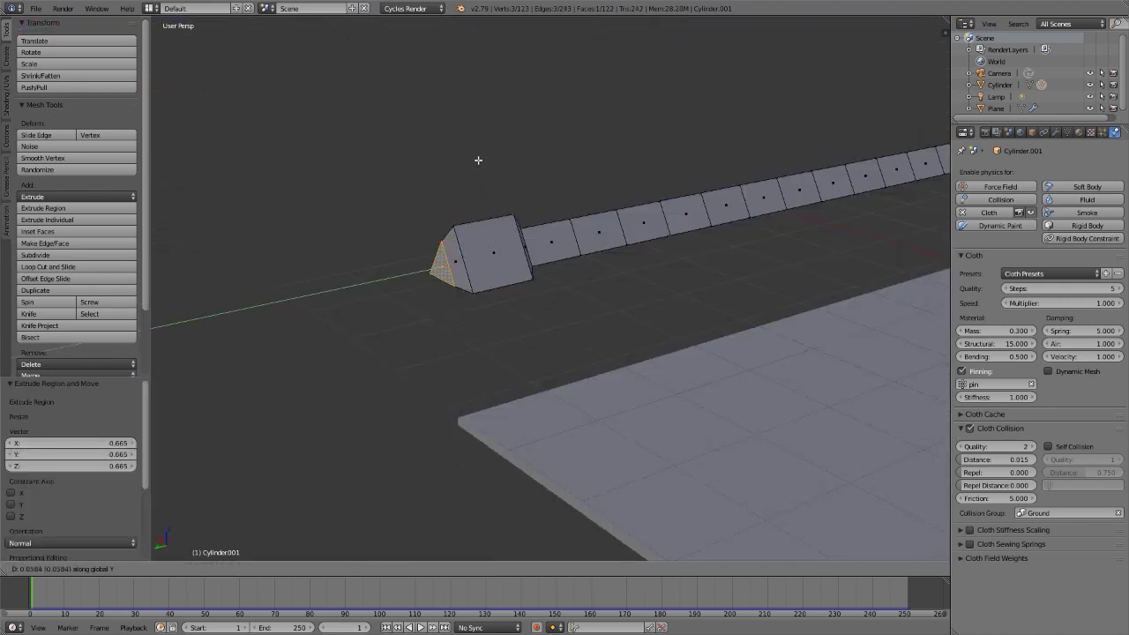
pyautogui.click(478, 160)
# Assign the strand's enlarged tip to a new vertex group named Heavy Object and return to Object Mode
pyautogui.press('ctrl+KP_Add')
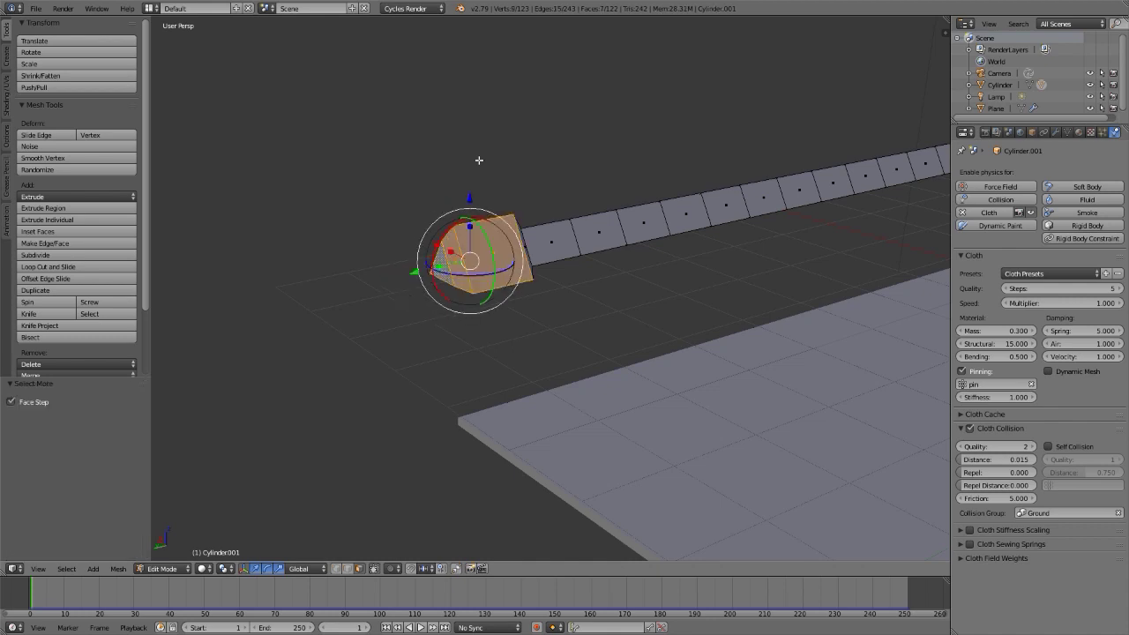
pyautogui.click(1064, 132)
pyautogui.click(1117, 272)
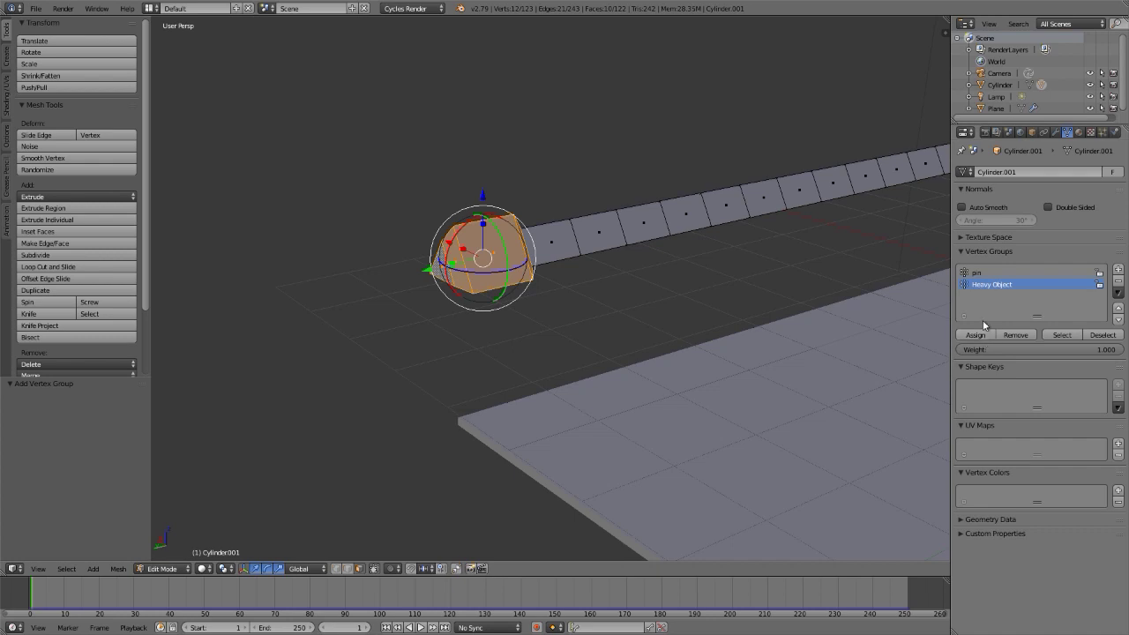
pyautogui.click(1115, 132)
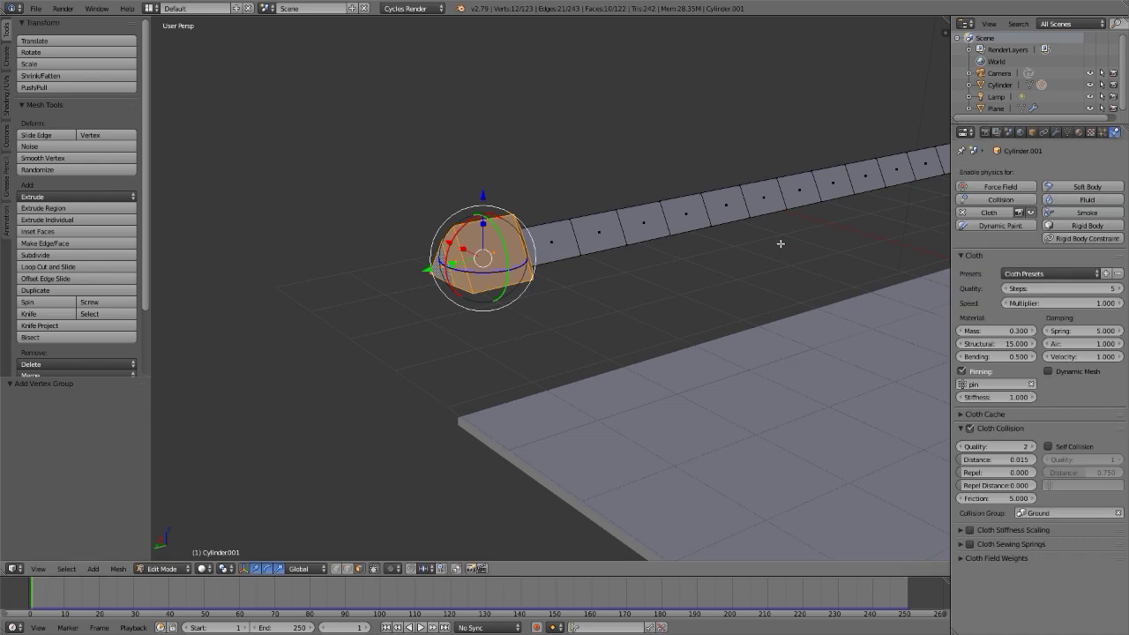
pyautogui.press('Tab')
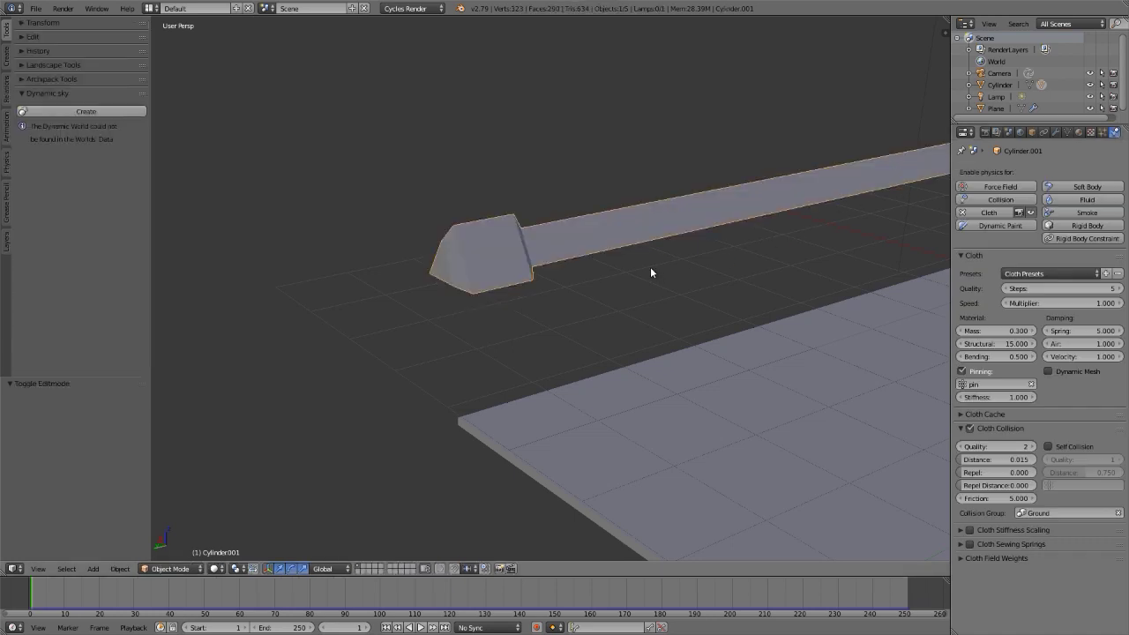
# Enable Cloth Stiffness Scaling on the strand, using Heavy Object as the bending stiffness group with a maximum of 1000
pyautogui.scroll(-5, 590, 237)
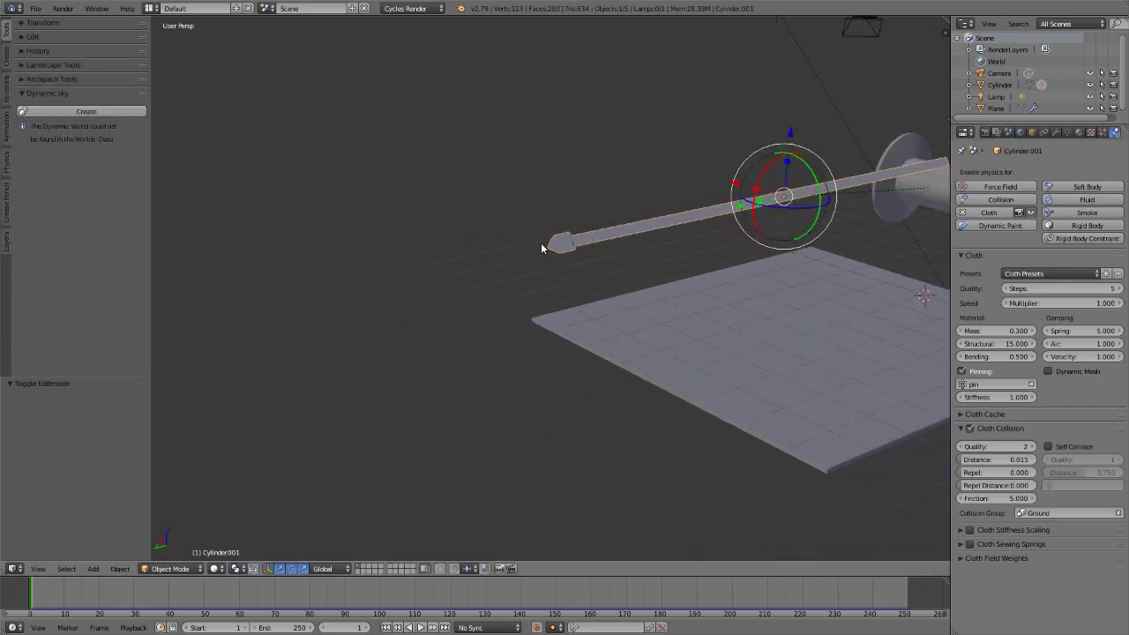
pyautogui.moveTo(566, 246); pyautogui.dragTo(930, 265, button='middle')
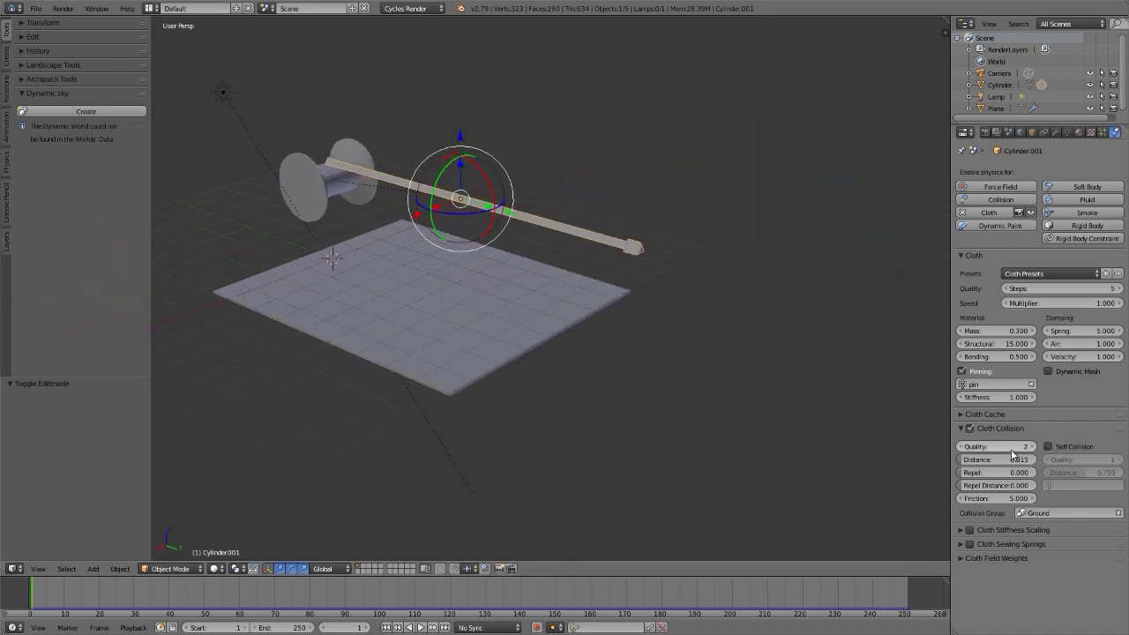
pyautogui.click(959, 529)
pyautogui.click(970, 529)
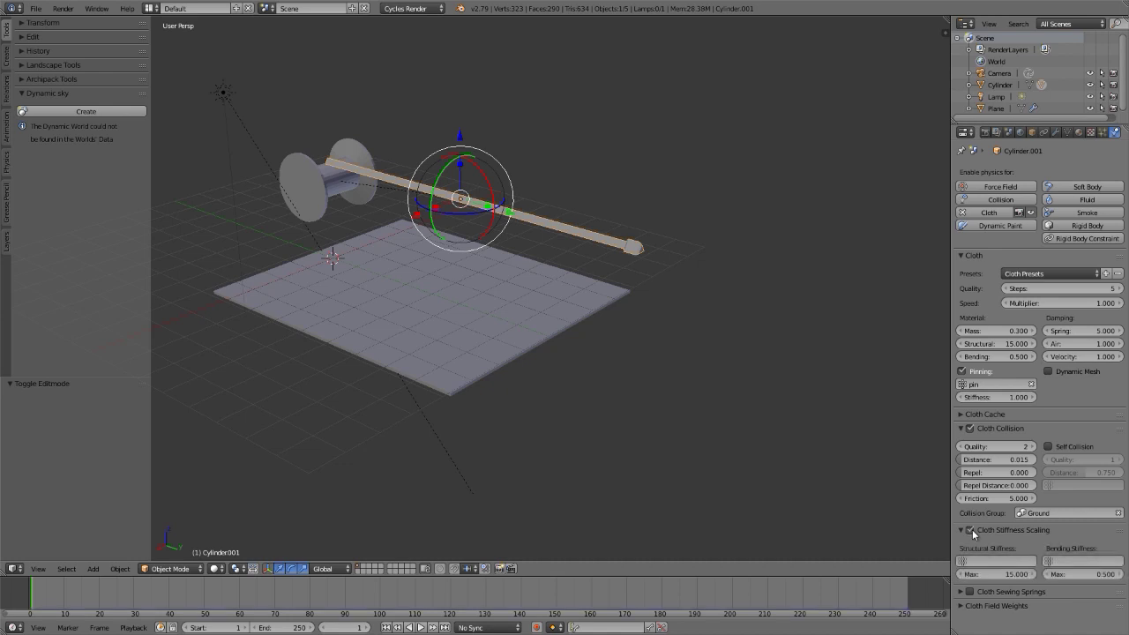
pyautogui.click(1070, 560)
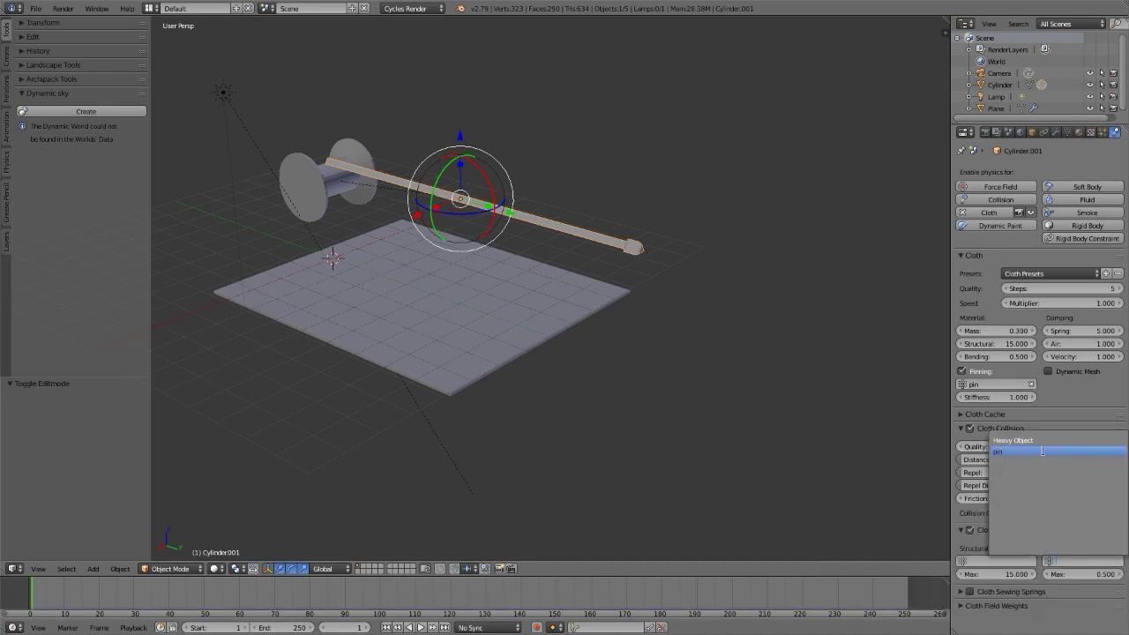
pyautogui.click(1015, 440)
pyautogui.click(1082, 575)
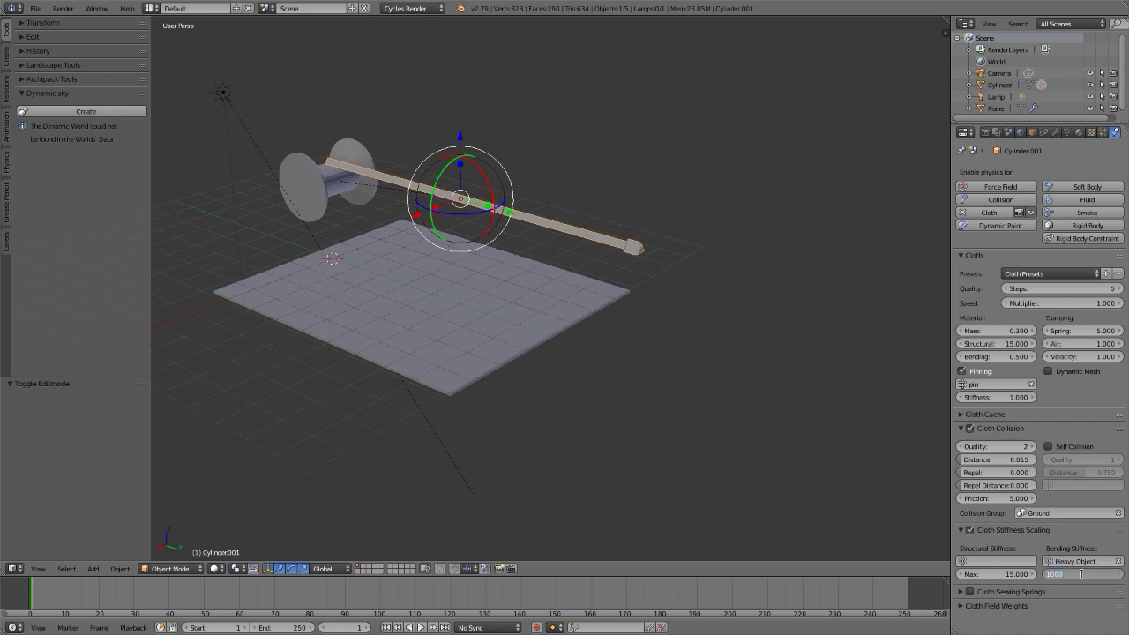
pyautogui.press('Return')
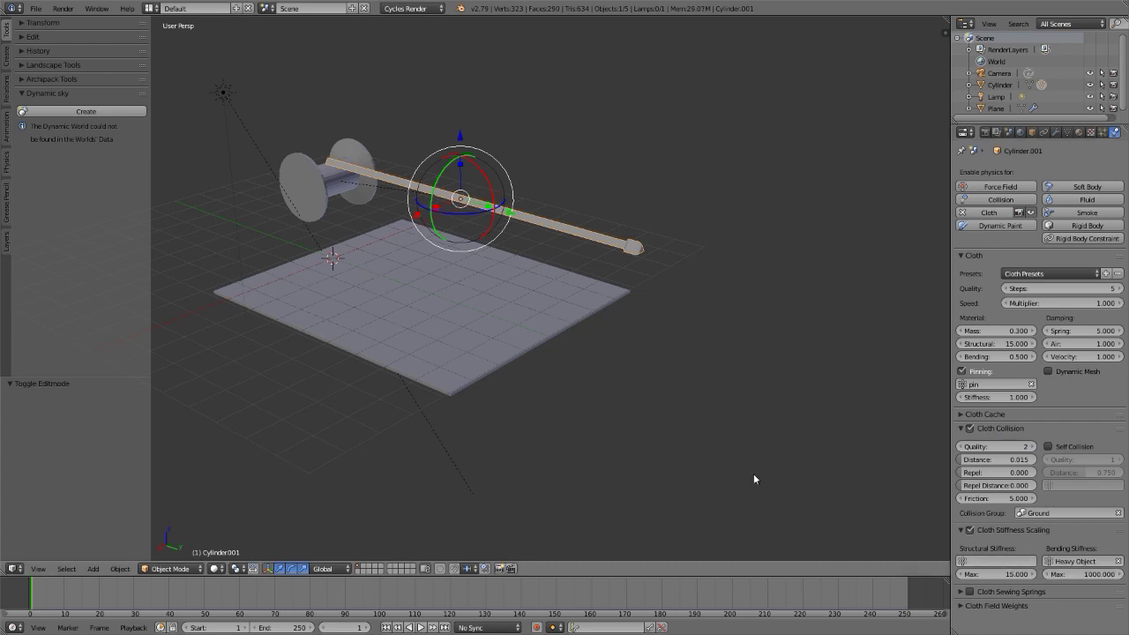
# Play the simulation and set the strand's maximum bending stiffness to 10000 and its structural stiffness to 90
pyautogui.hotkey('alt', 'a')
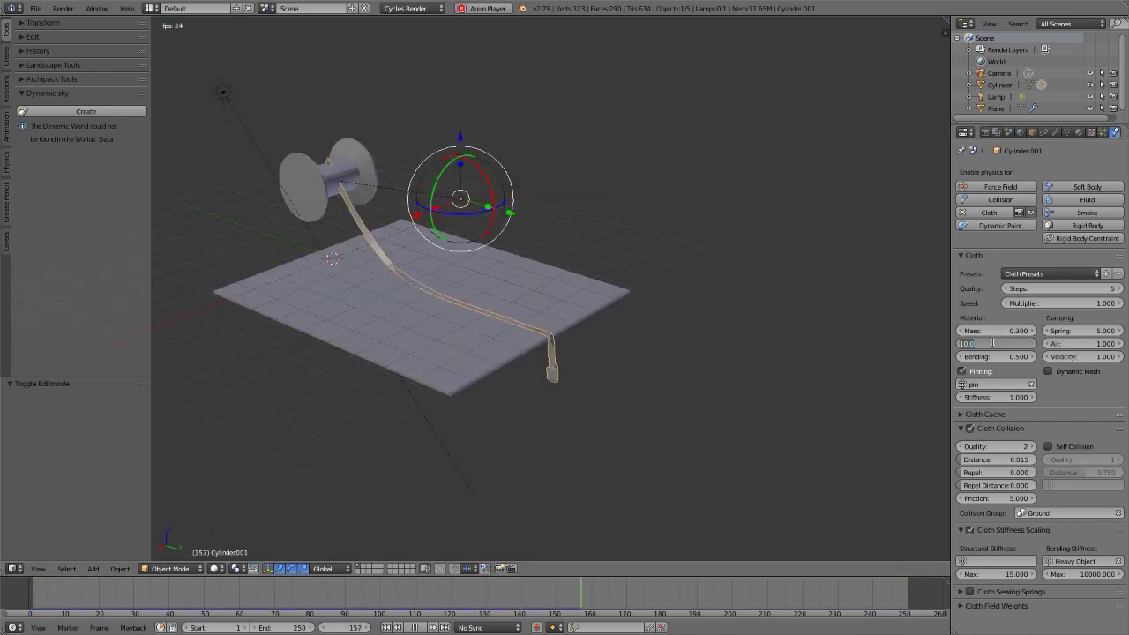
pyautogui.press('Return')
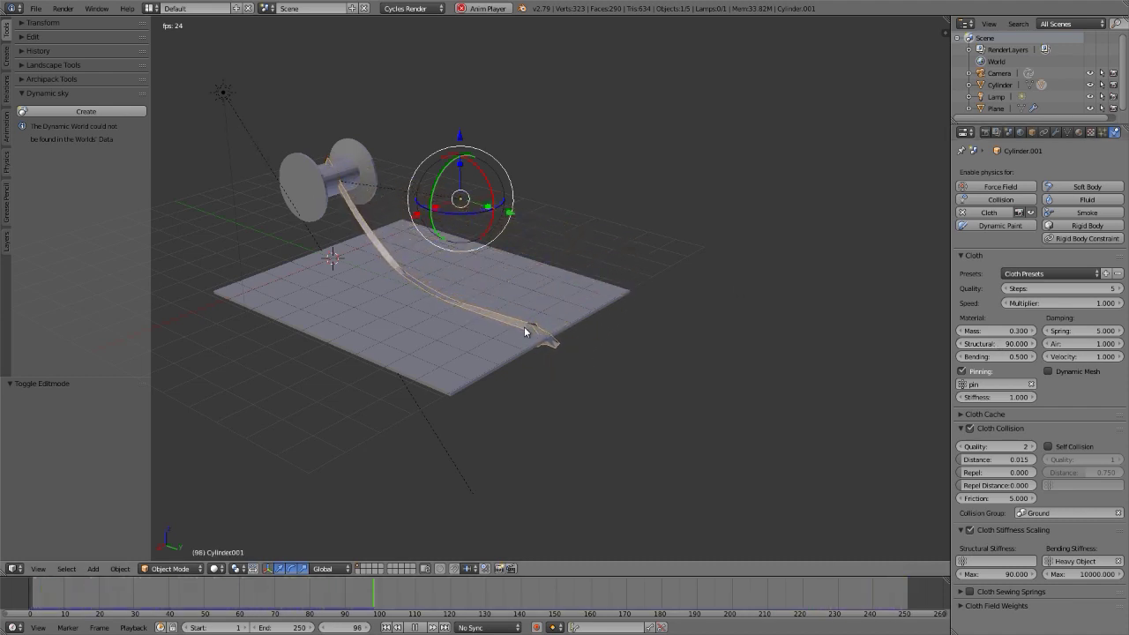
pyautogui.moveTo(517, 323); pyautogui.dragTo(494, 280, button='middle')
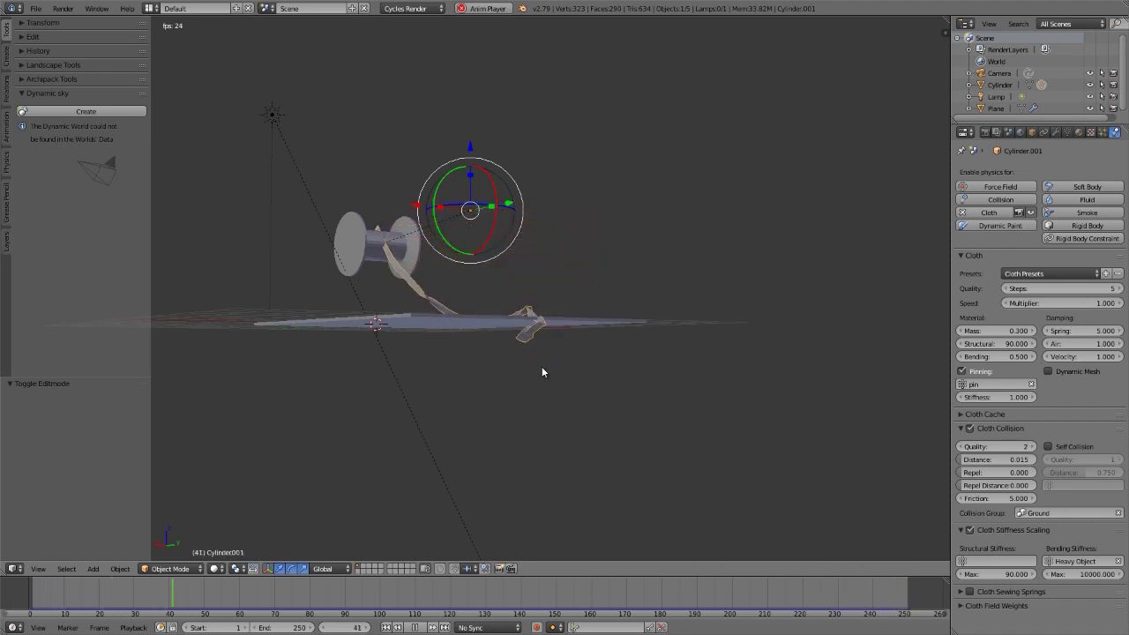
# Set the strand's structural stiffness to 80 and replay the simulation
pyautogui.click(991, 344)
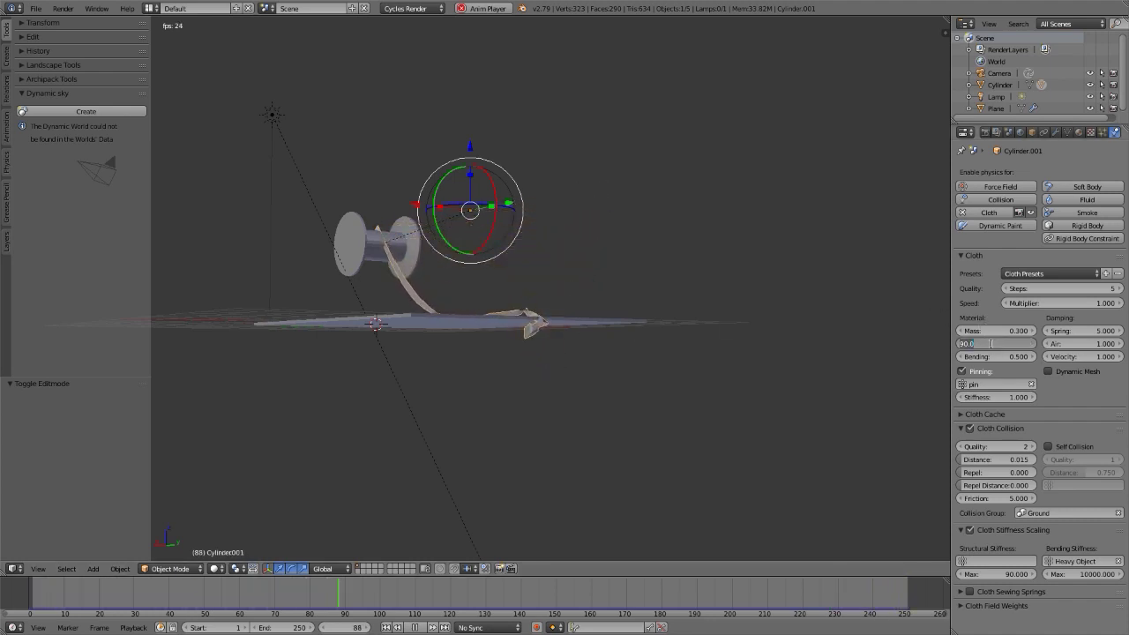
pyautogui.press('Return')
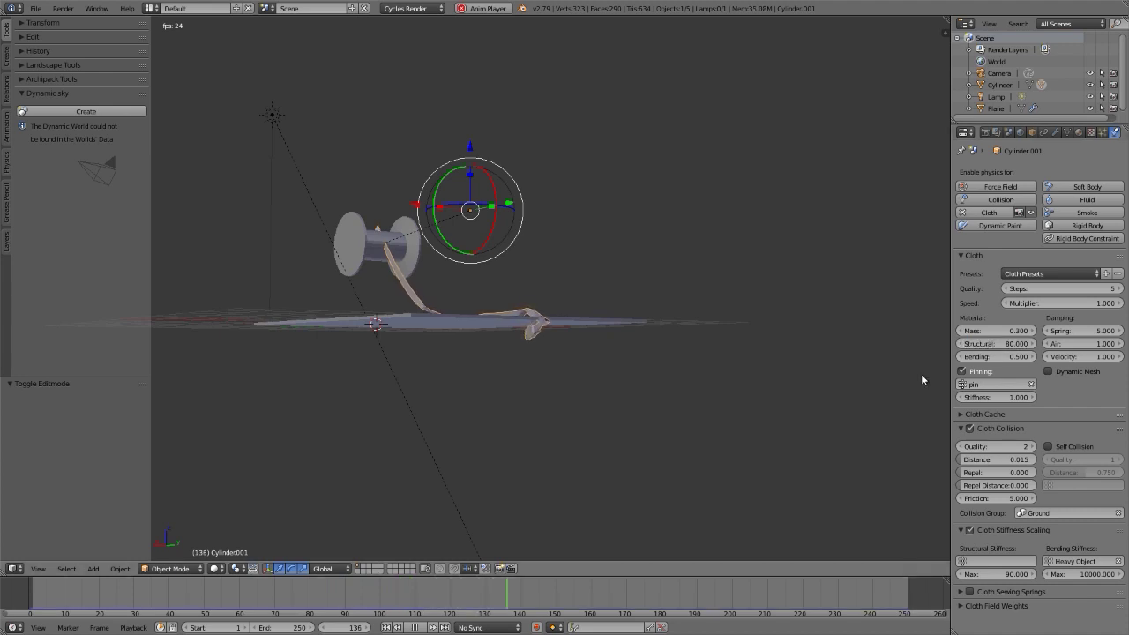
pyautogui.hotkey('shift', 'Left')
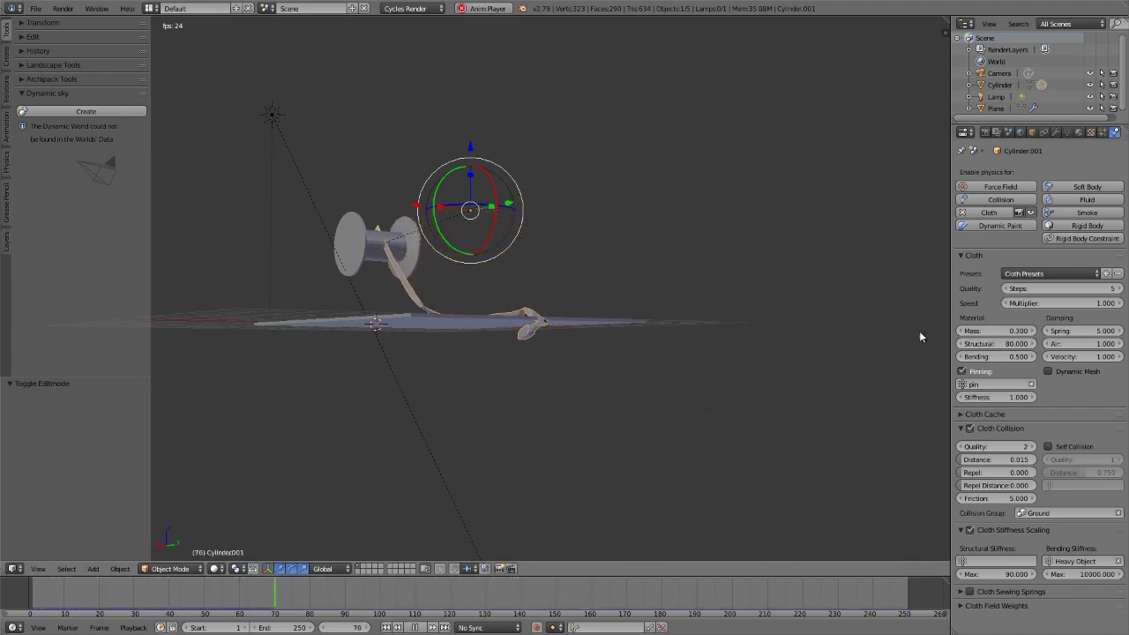
# Set the strand's structural stiffness to 15 and mass to 0.6, and inspect how it drapes over the floor
pyautogui.click(995, 343)
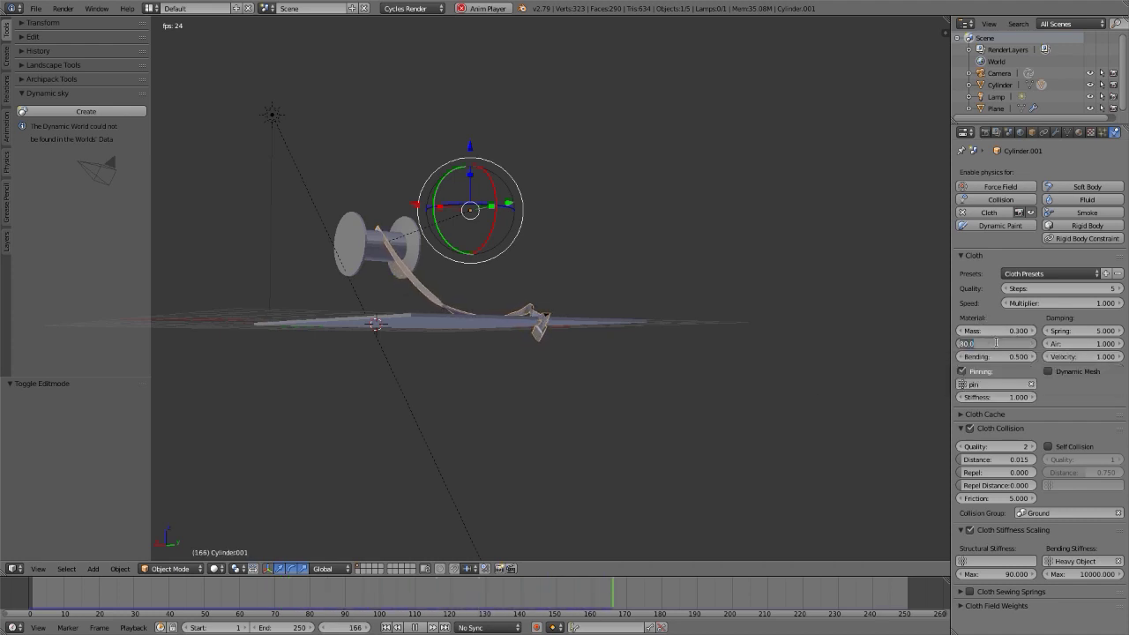
pyautogui.press('Return')
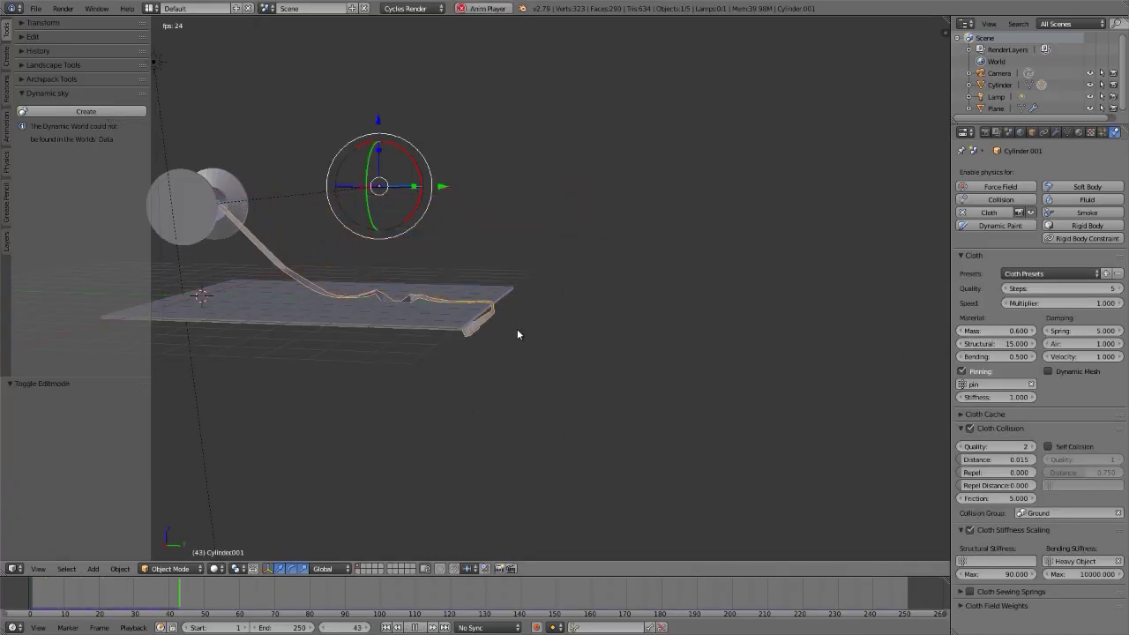
pyautogui.keyDown('shift'); pyautogui.moveTo(517, 329); pyautogui.dragTo(557, 355, button='middle'); pyautogui.keyUp('shift')
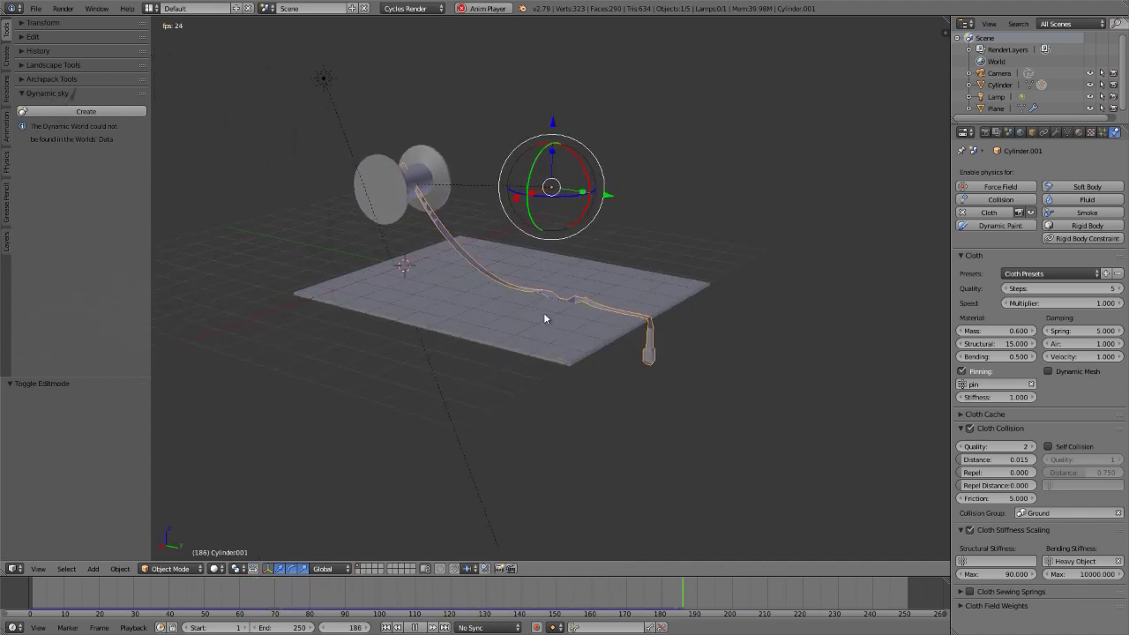
# Enable Collision physics on the spool and rotate it about the X axis while the animation plays
pyautogui.rightClick(391, 200)
pyautogui.keyDown('shift'); pyautogui.moveTo(585, 277); pyautogui.dragTo(655, 300, button='middle'); pyautogui.keyUp('shift')
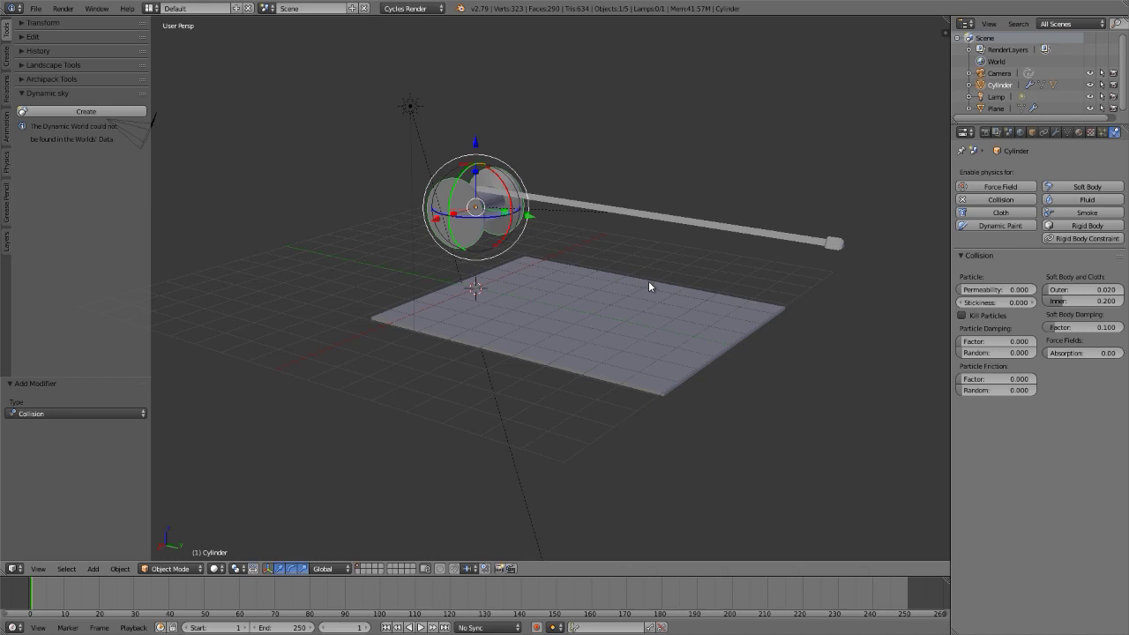
pyautogui.hotkey('alt', 'a')
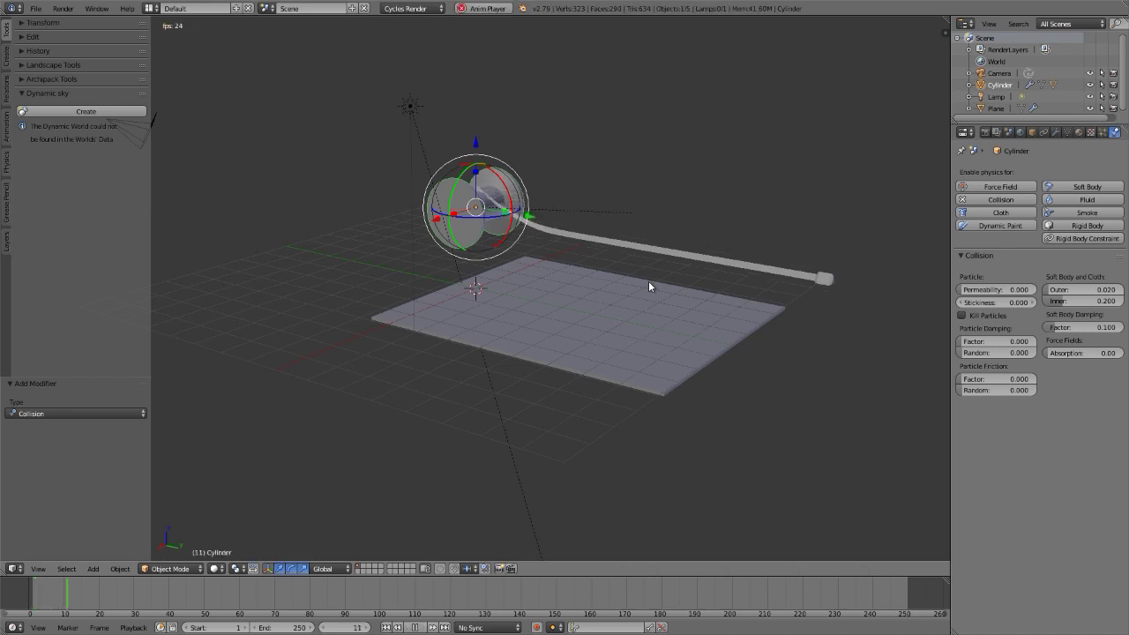
pyautogui.press('r')
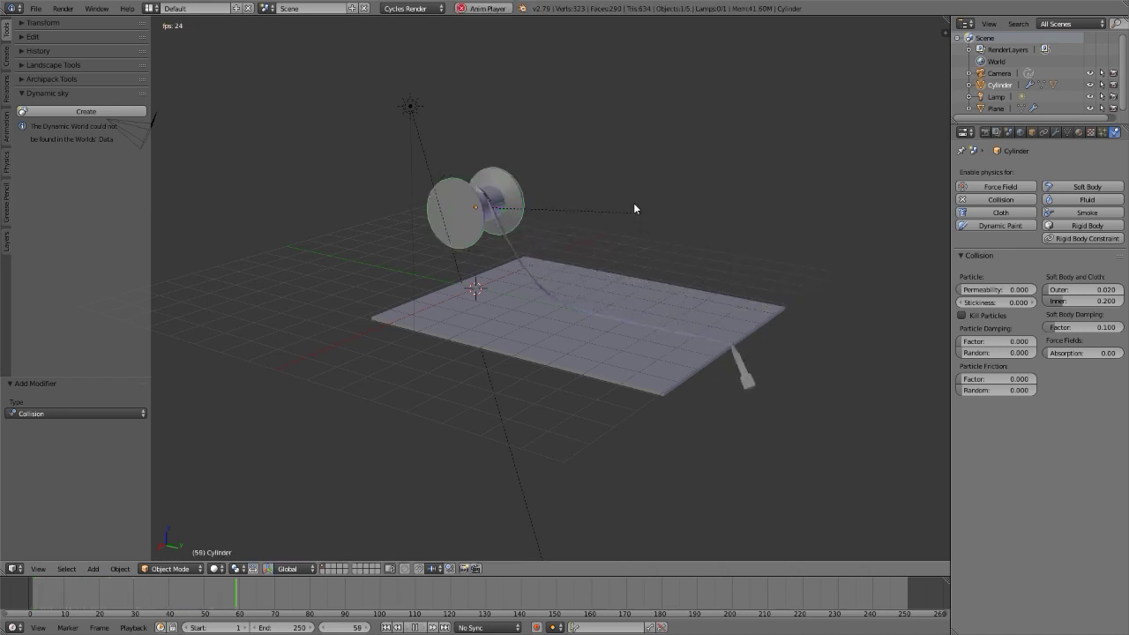
pyautogui.press('x')
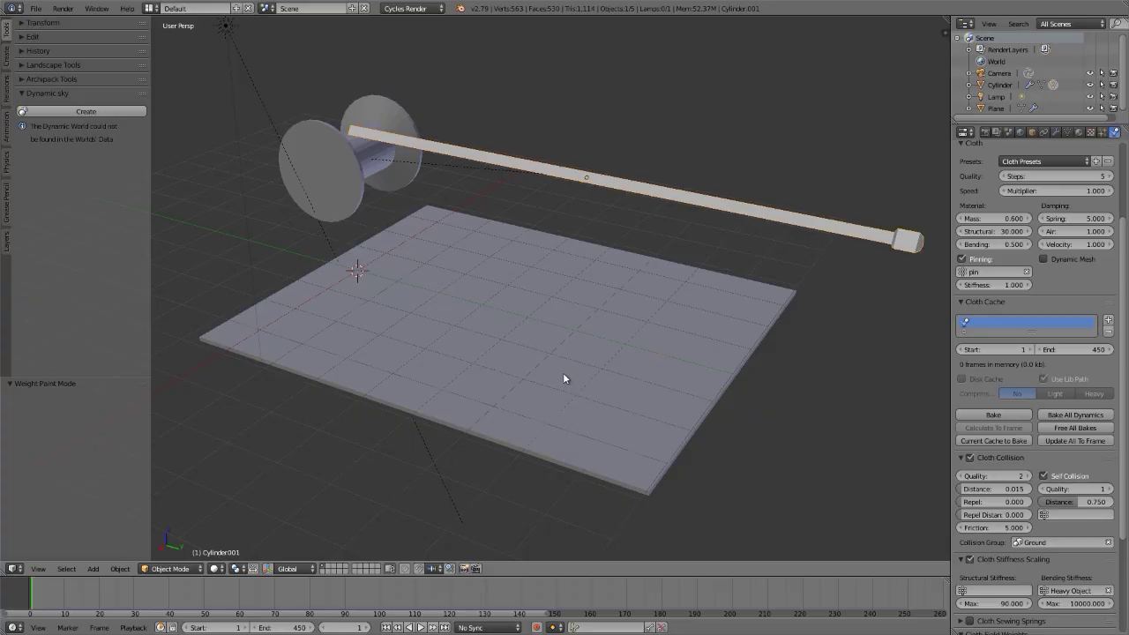
# Replay the simulation and test winding in the strand by turning the spool about the X axis
pyautogui.hotkey('alt', 'a')
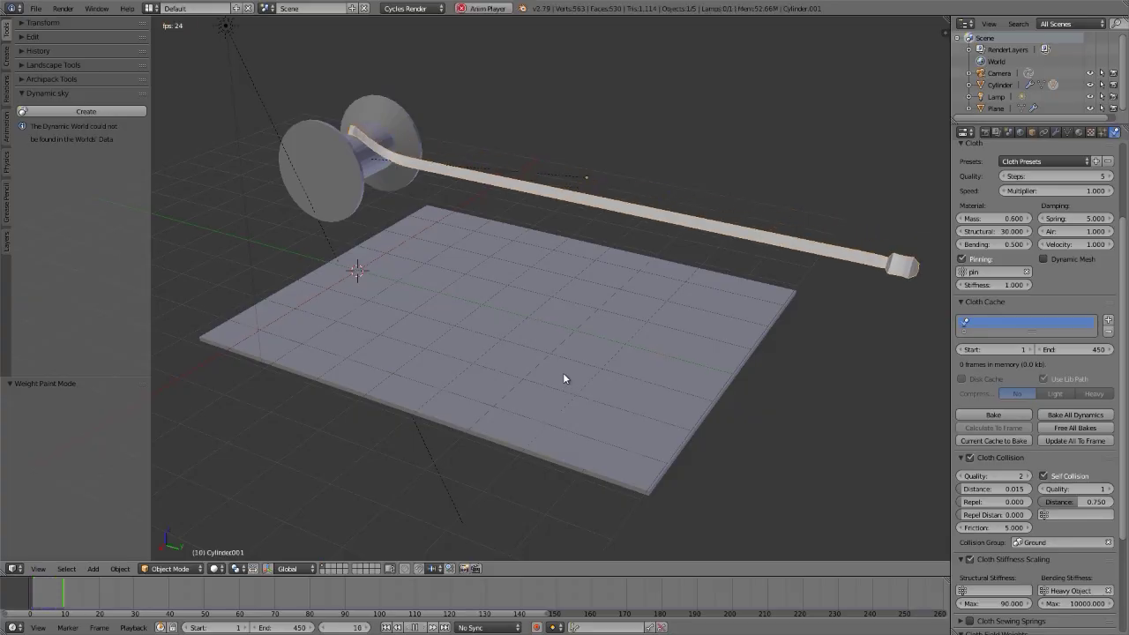
pyautogui.rightClick(393, 117)
pyautogui.press('r')
pyautogui.press('x')
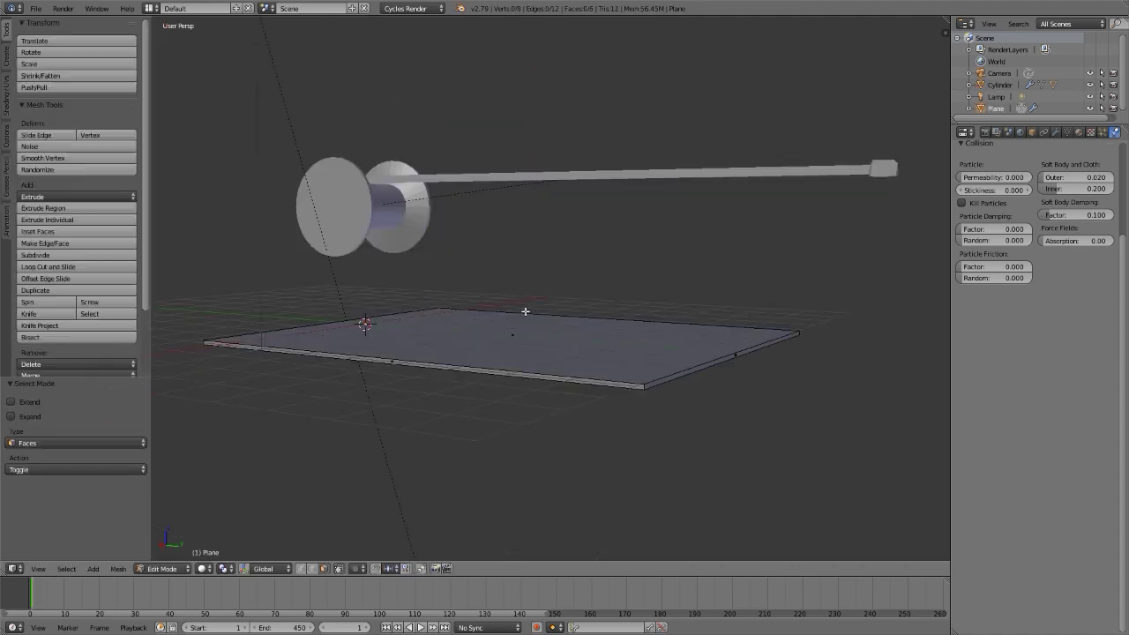
# Scale the floor's bottom face by about 1.05 and extrude it downward about 0.62
pyautogui.moveTo(524, 309); pyautogui.dragTo(527, 277, button='middle')
pyautogui.press('a')
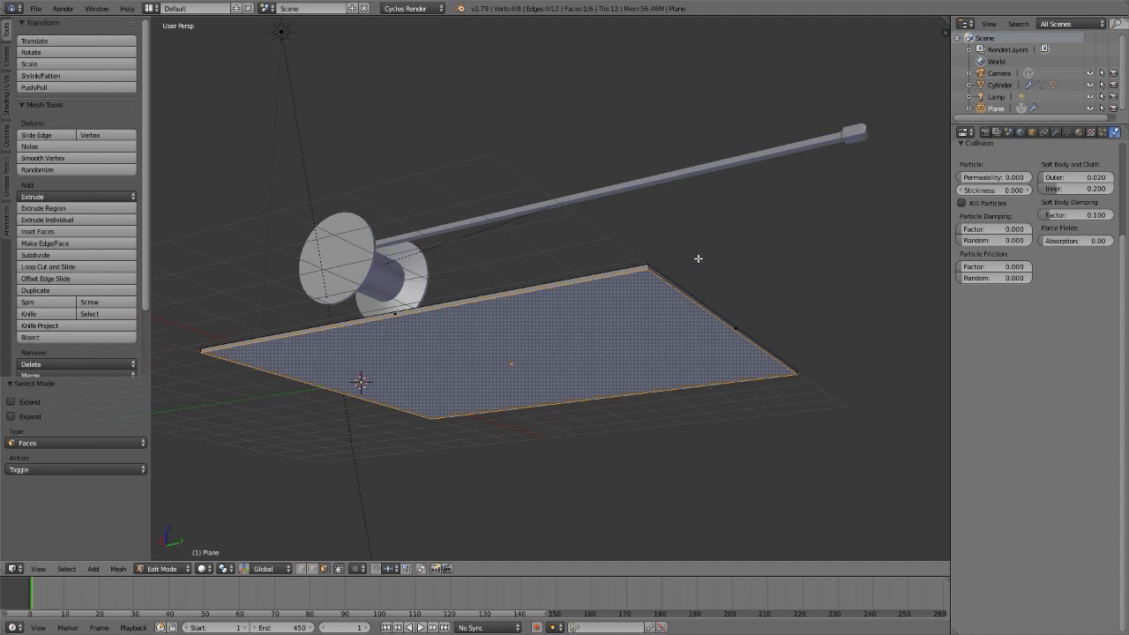
pyautogui.press('s')
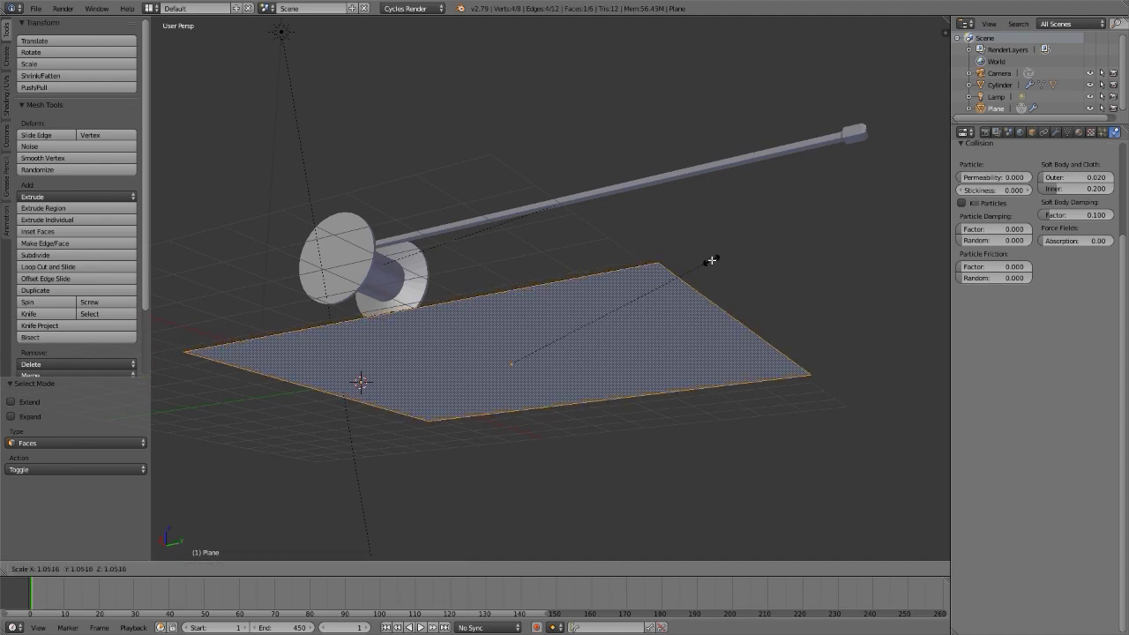
pyautogui.click(712, 260)
pyautogui.press('e')
pyautogui.click(710, 291)
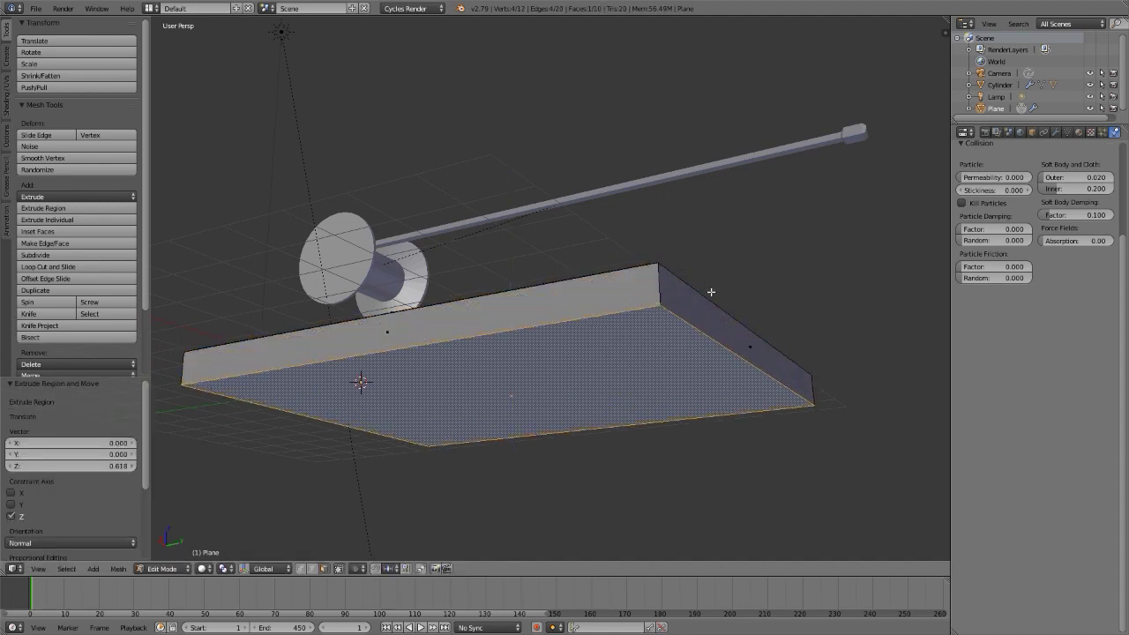
# Lower the edge loop around the floor's upper sides by about 0.18 along Z to deepen the bevel
pyautogui.press('2')
pyautogui.moveTo(709, 294); pyautogui.dragTo(719, 348, button='middle')
pyautogui.keyDown('alt'); pyautogui.rightClick(730, 371); pyautogui.keyUp('alt')
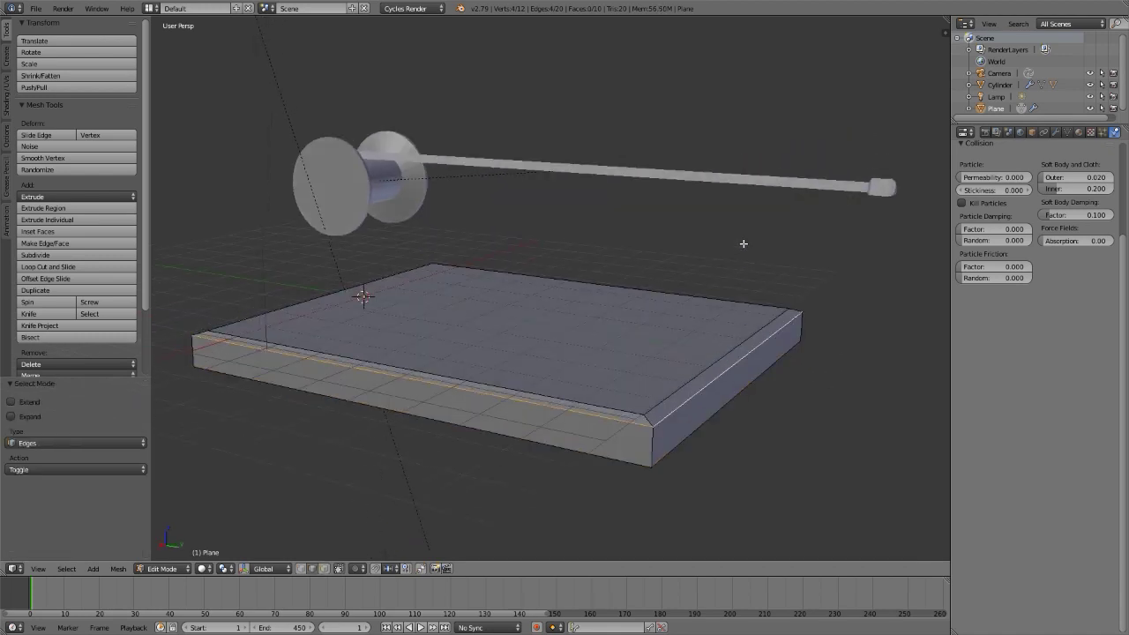
pyautogui.press('g')
pyautogui.press('z')
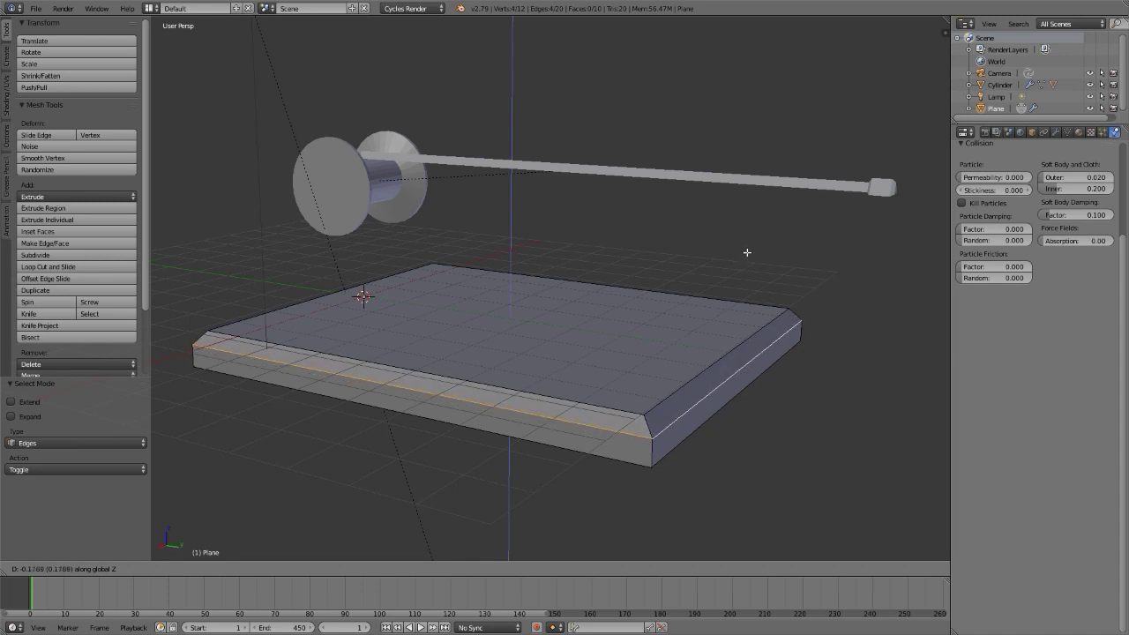
pyautogui.click(747, 253)
# Leave mesh editing, play the simulation on the beveled floor, and rotate the spool about the X axis during playback
pyautogui.press('Tab')
pyautogui.hotkey('alt', 'a')
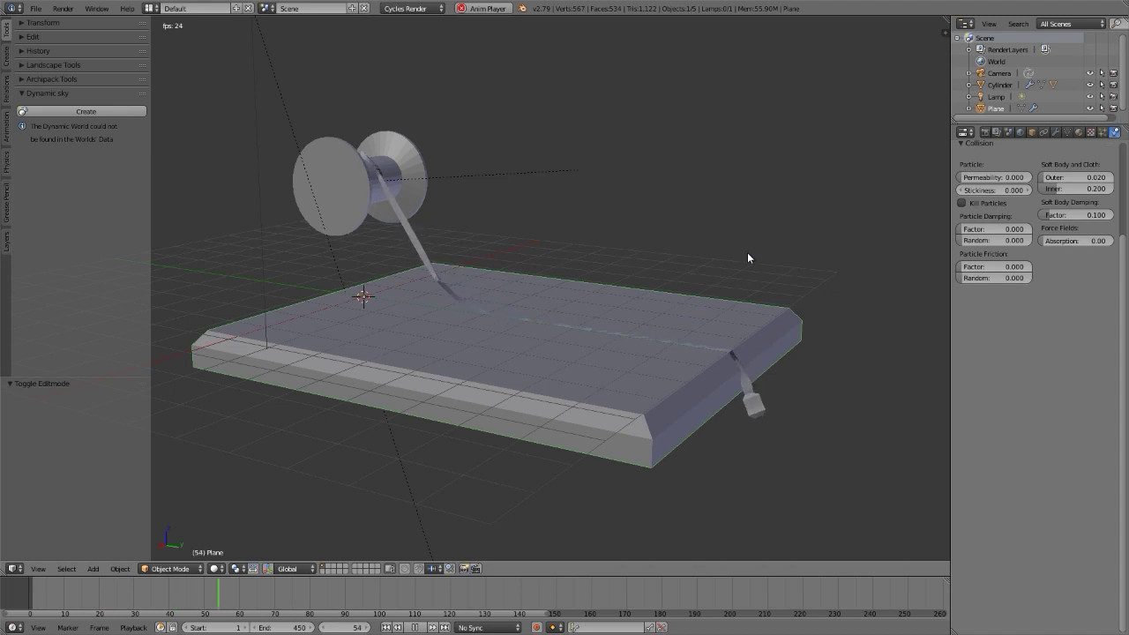
pyautogui.rightClick(338, 217)
pyautogui.moveTo(347, 203); pyautogui.dragTo(468, 226, button='middle')
pyautogui.scroll(2, 447, 182)
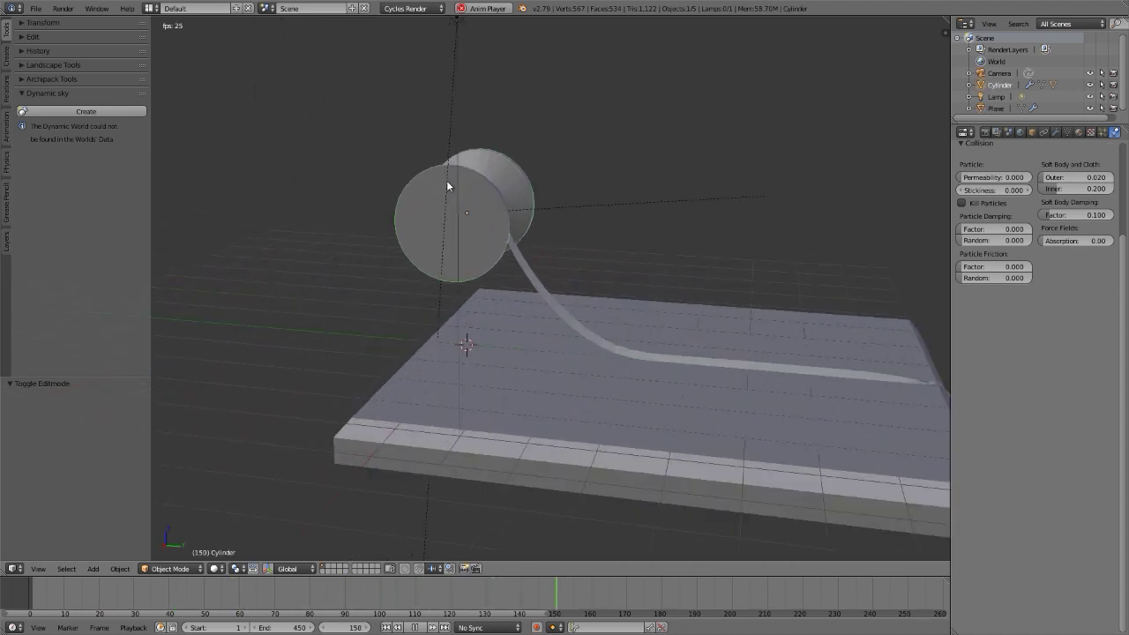
pyautogui.scroll(-2, 447, 182)
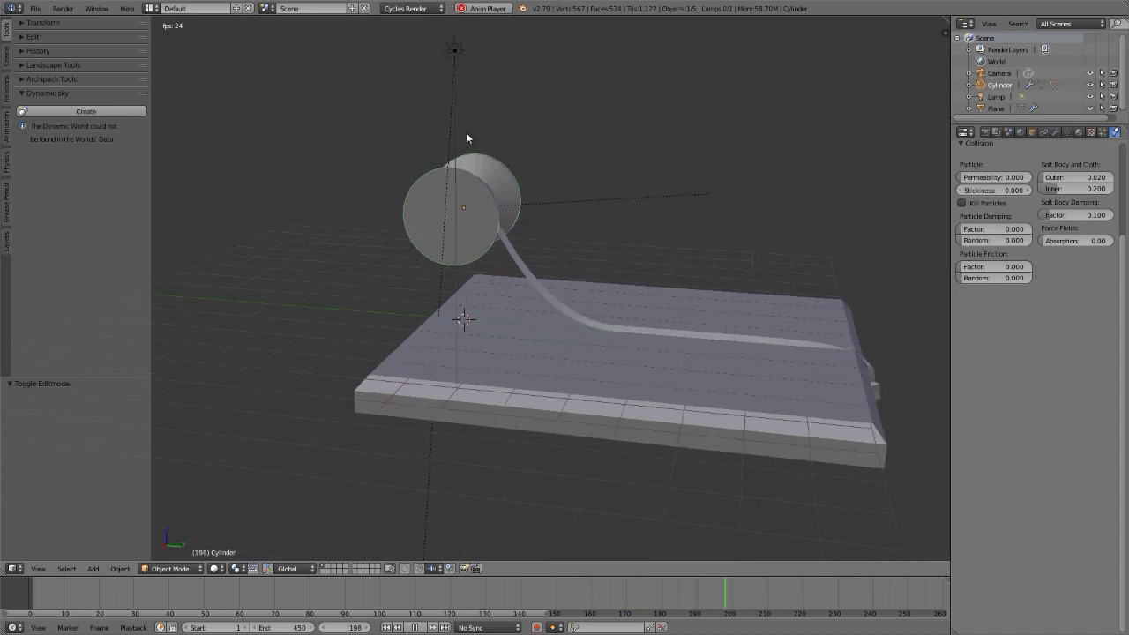
pyautogui.press('r')
pyautogui.press('x')
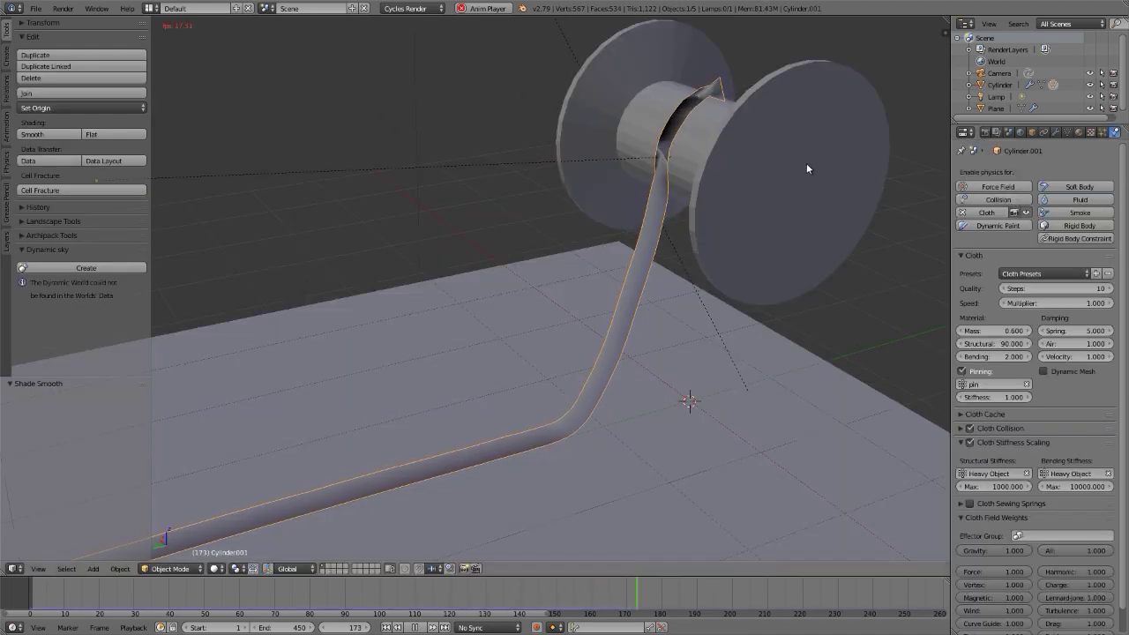
# Set the spool's outer soft body and cloth collision distance to 0.05
pyautogui.rightClick(804, 163)
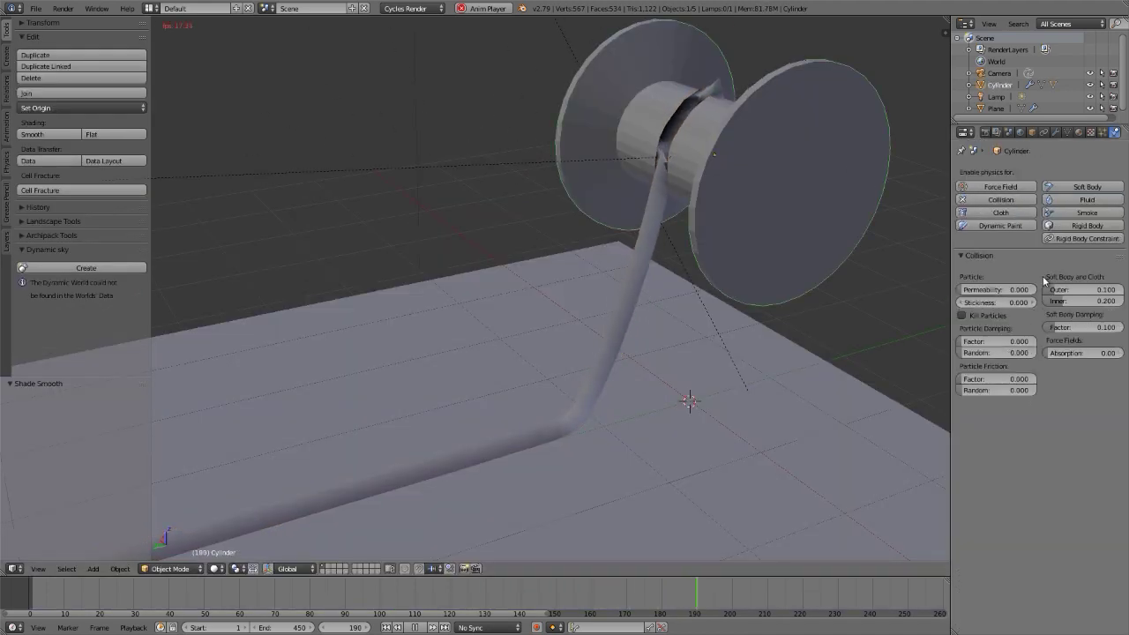
pyautogui.click(1082, 289)
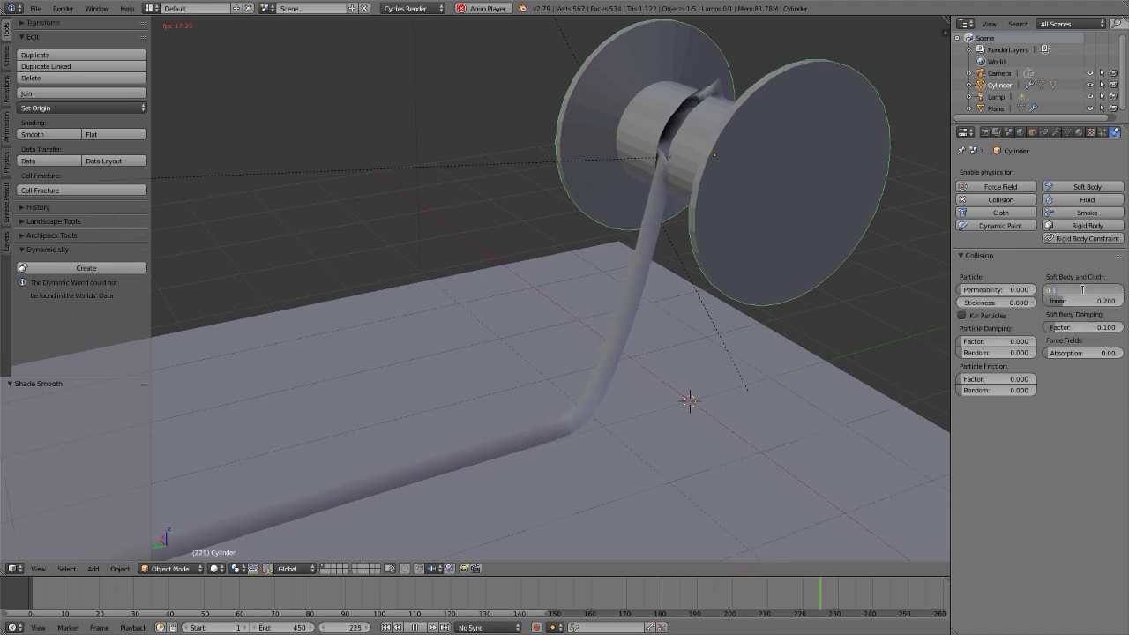
pyautogui.write('0.05')
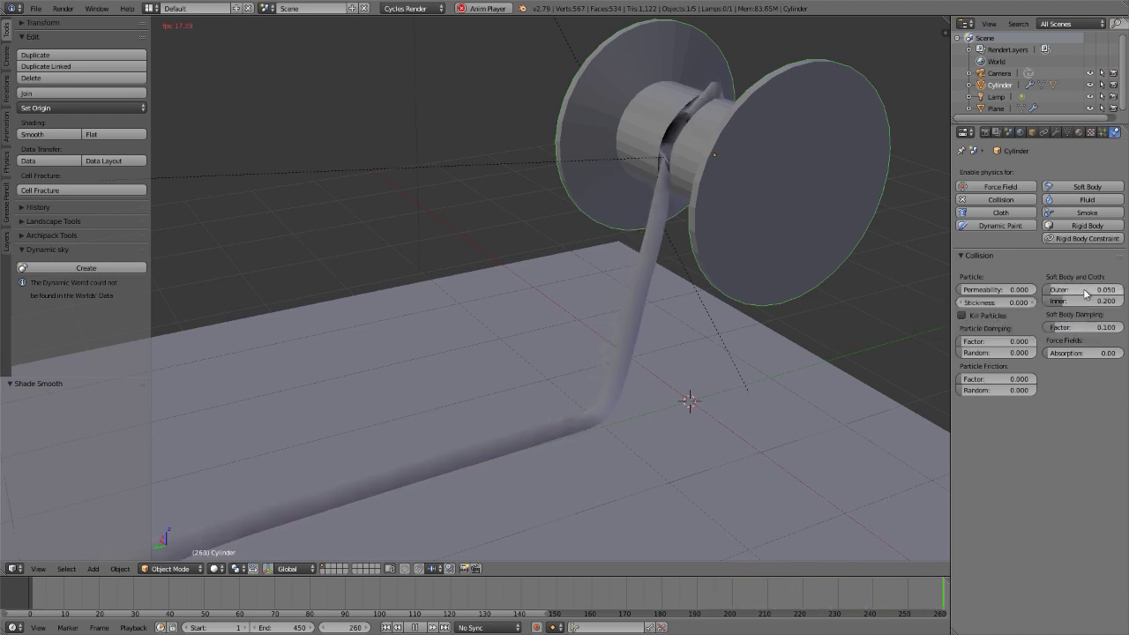
pyautogui.press('Return')
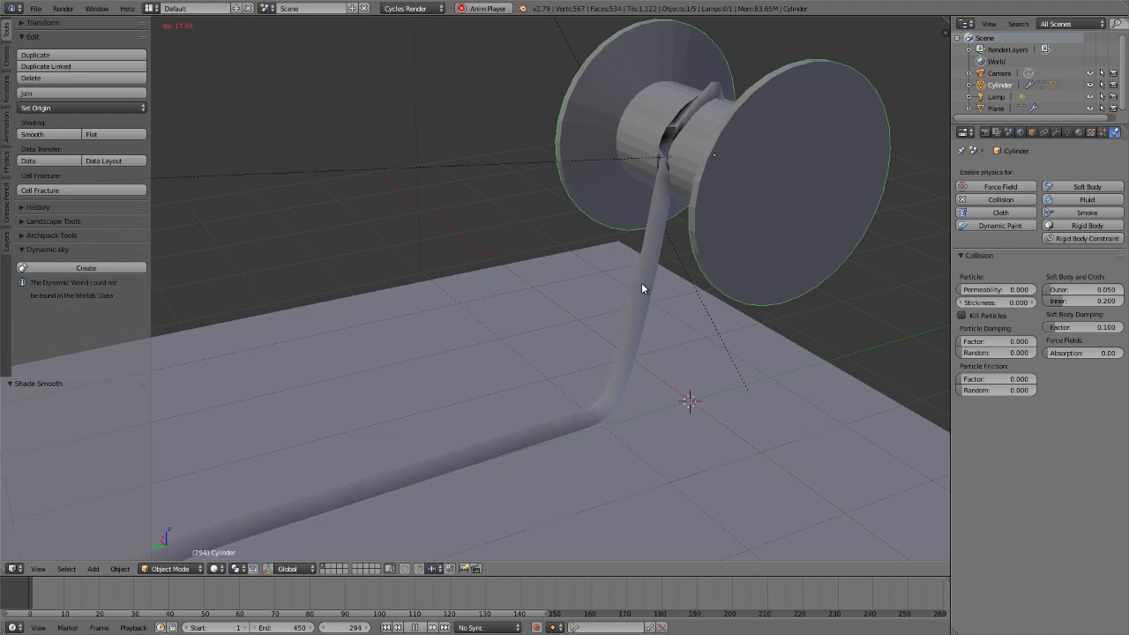
# Apply the Rubber cloth preset to the strand
pyautogui.rightClick(641, 282)
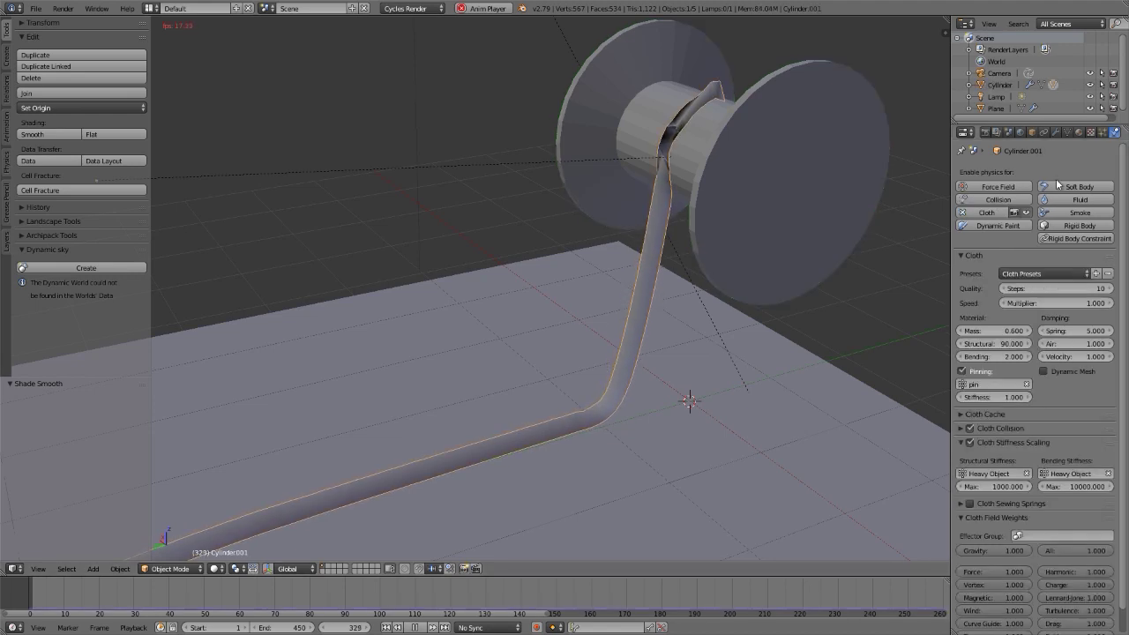
pyautogui.click(1041, 274)
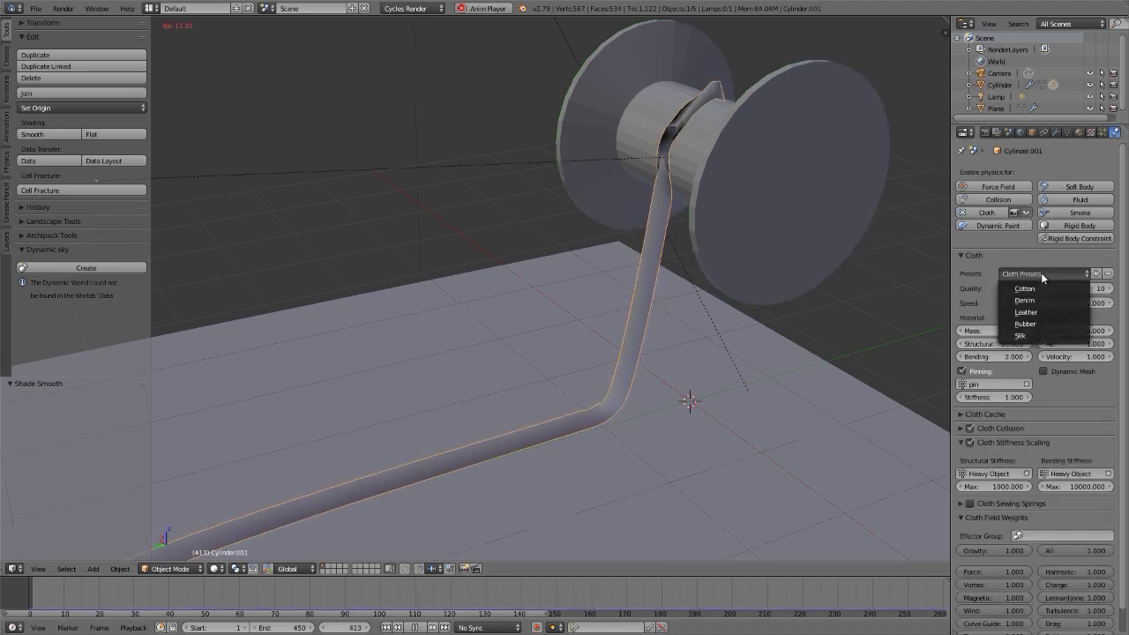
pyautogui.click(1034, 324)
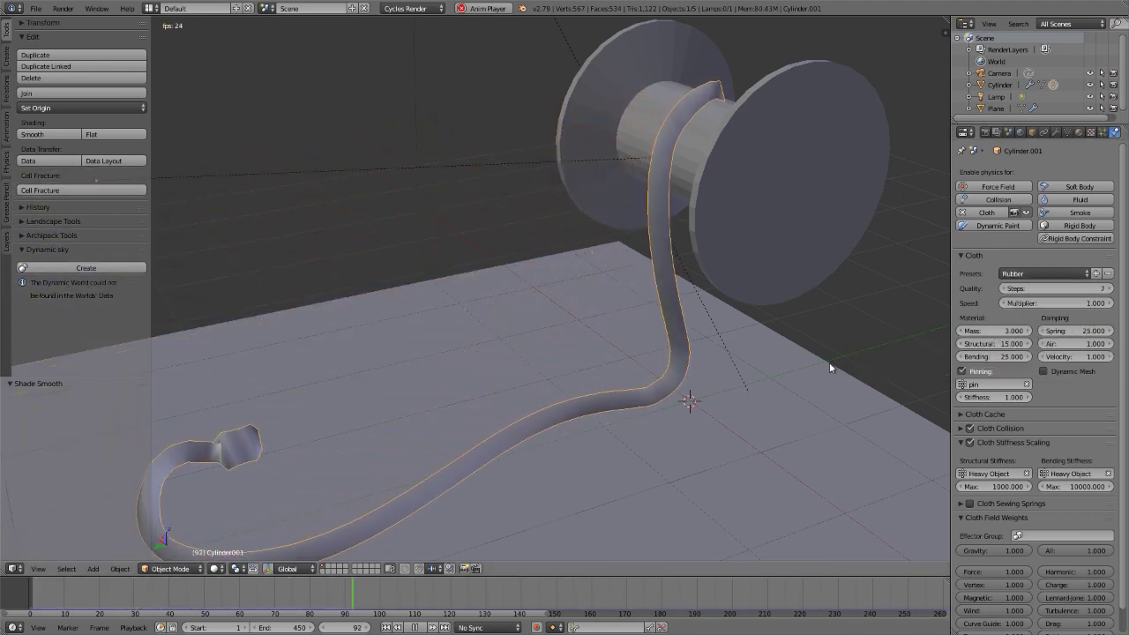
# Replay the simulation from the first frame and examine how the rubber strand drapes and coils on the floor
pyautogui.hotkey('shift', 'Left')
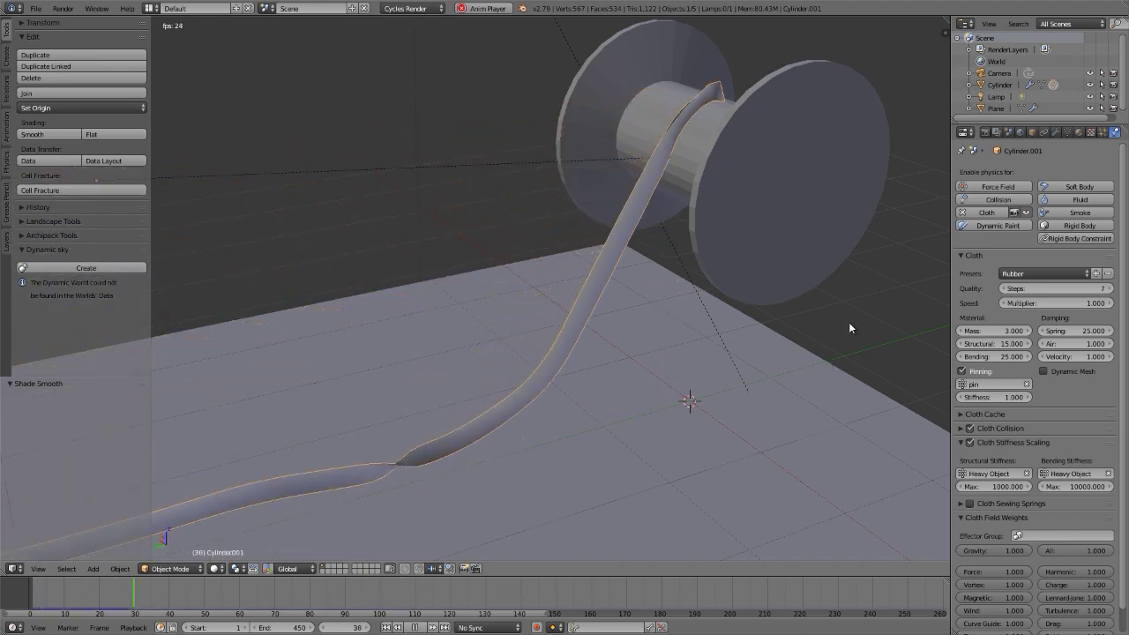
pyautogui.scroll(-5, 710, 340)
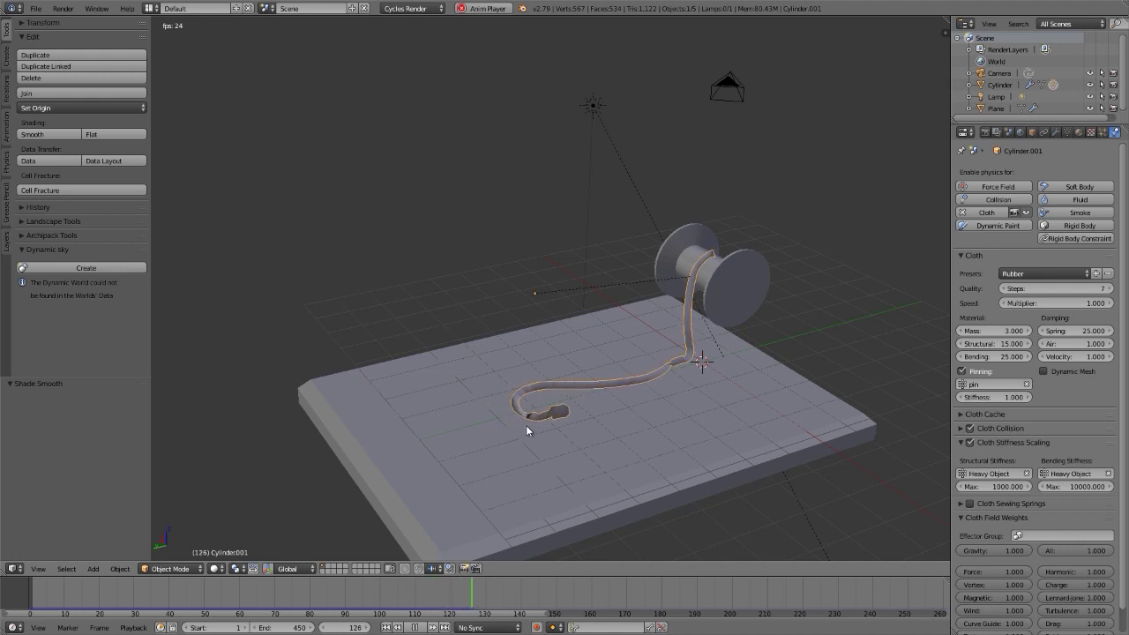
pyautogui.scroll(2, 526, 427)
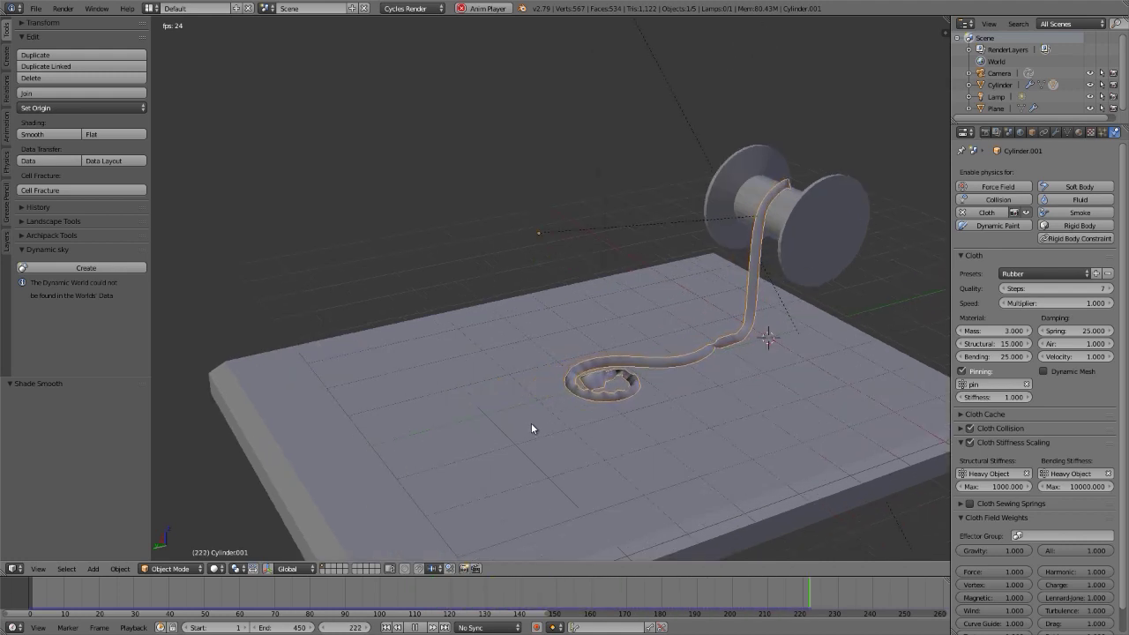
pyautogui.scroll(2, 595, 397)
pyautogui.moveTo(596, 394); pyautogui.dragTo(616, 458, button='middle')
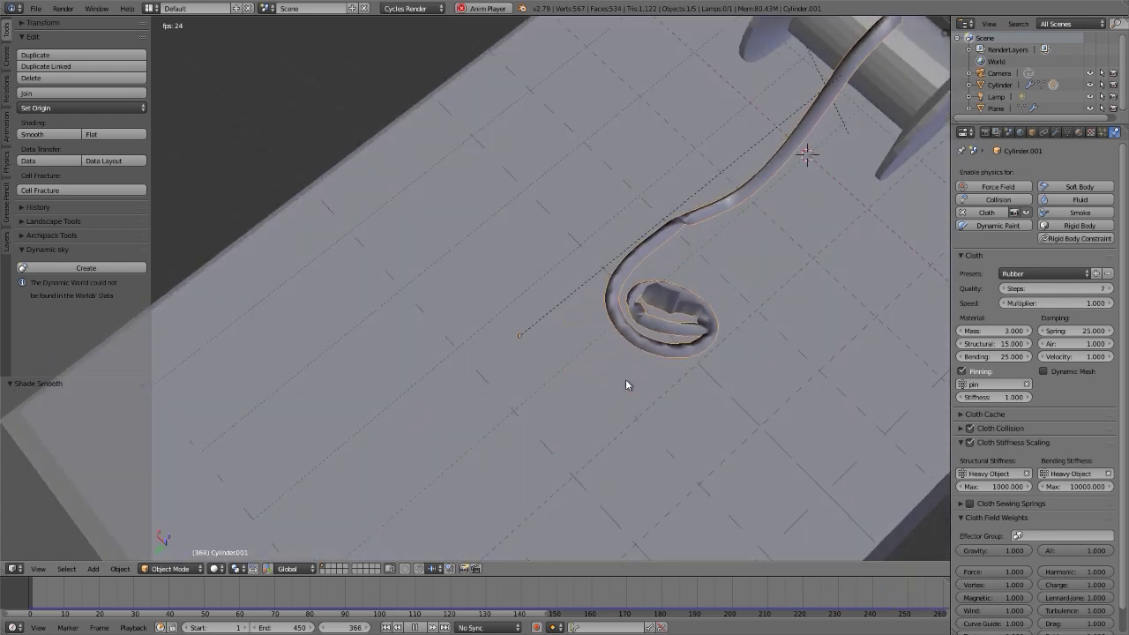
pyautogui.scroll(-3, 781, 186)
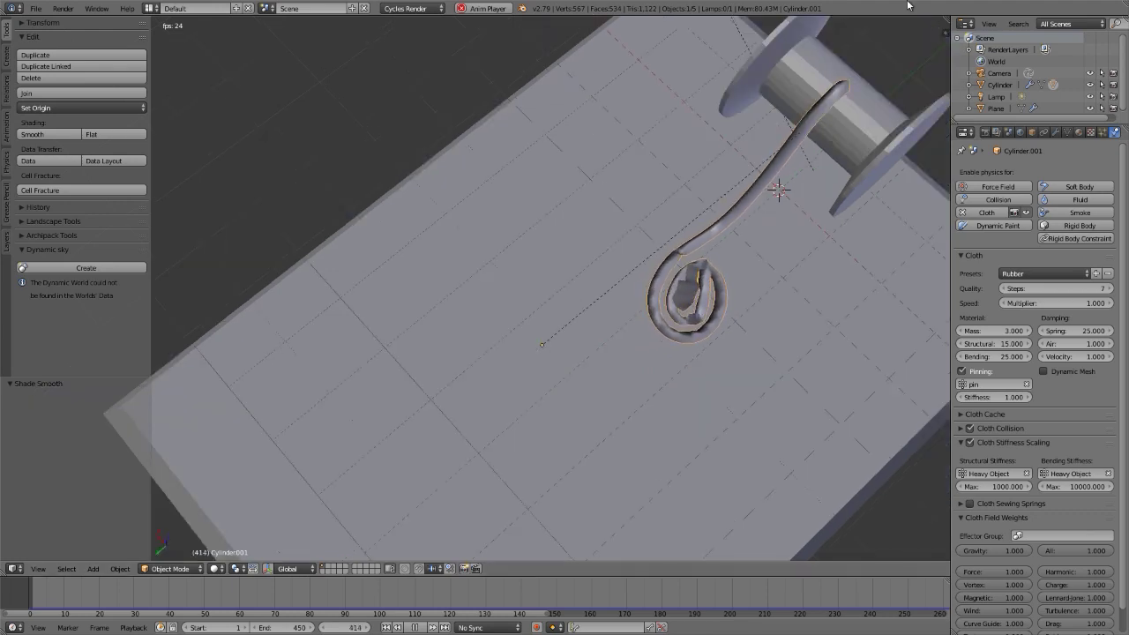
pyautogui.moveTo(781, 186); pyautogui.dragTo(789, 35, button='middle')
# Tilt the floor by -3.56° about the global X axis while the simulation plays
pyautogui.rightClick(543, 229)
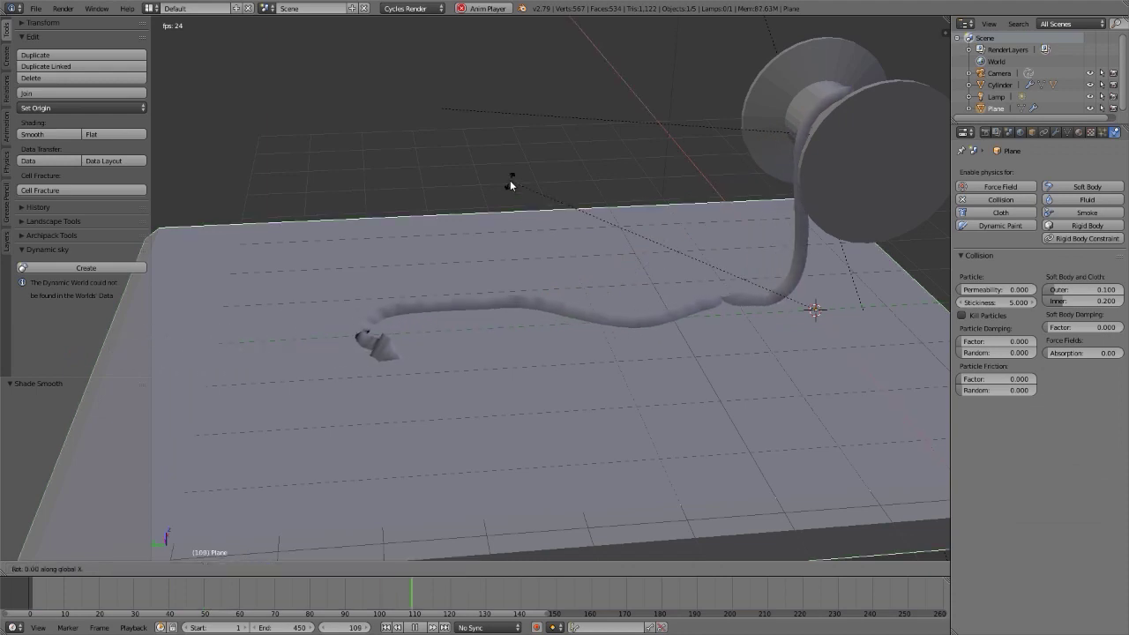
pyautogui.press('r')
pyautogui.press('x')
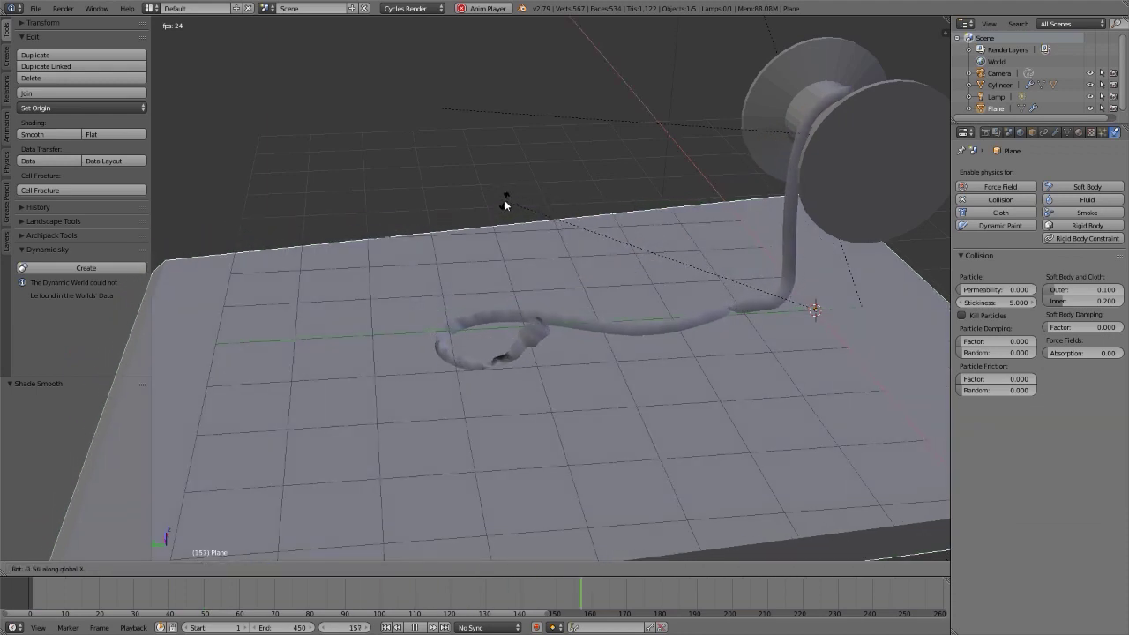
pyautogui.click(504, 200)
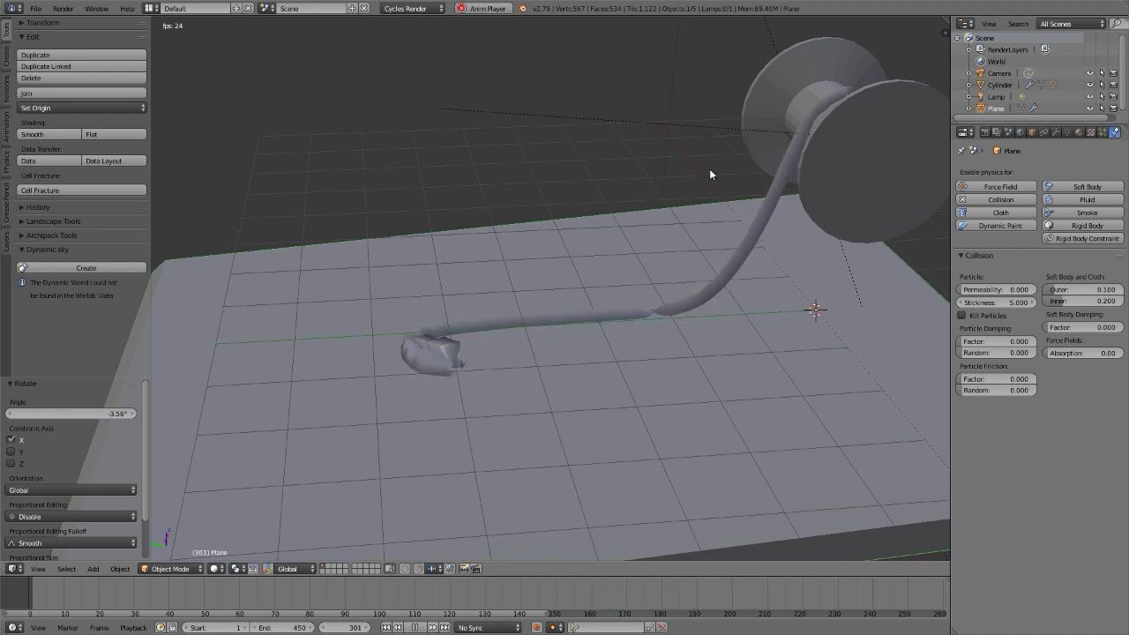
# Check the strand on the tilted floor and wind it in by rotating the spool several turns about the X axis during playback
pyautogui.rightClick(768, 206)
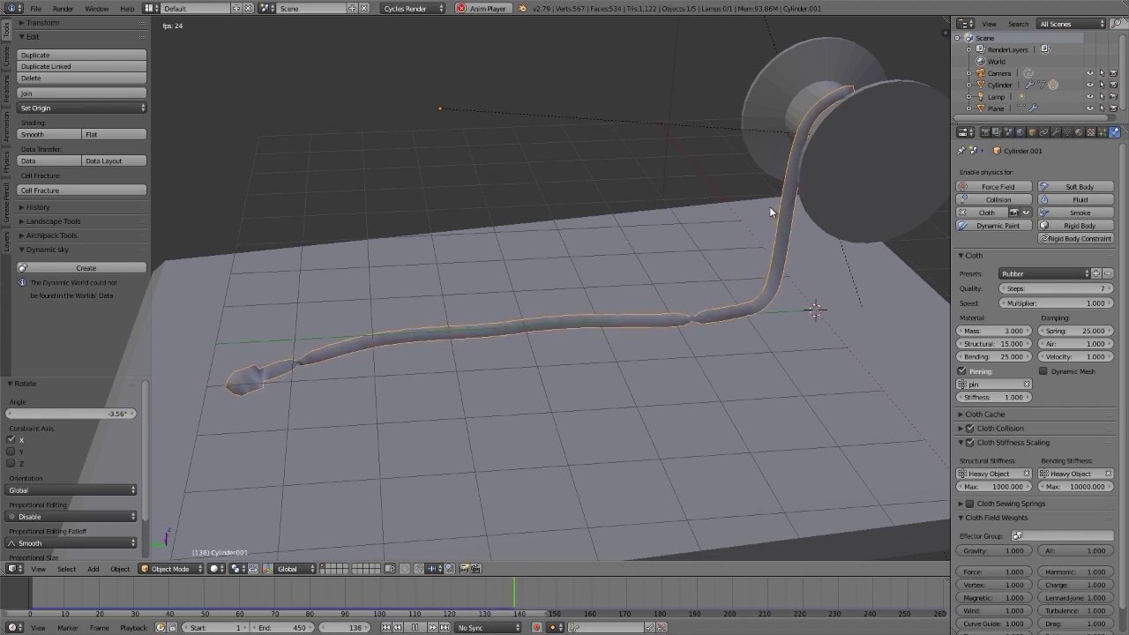
pyautogui.scroll(-3, 770, 211)
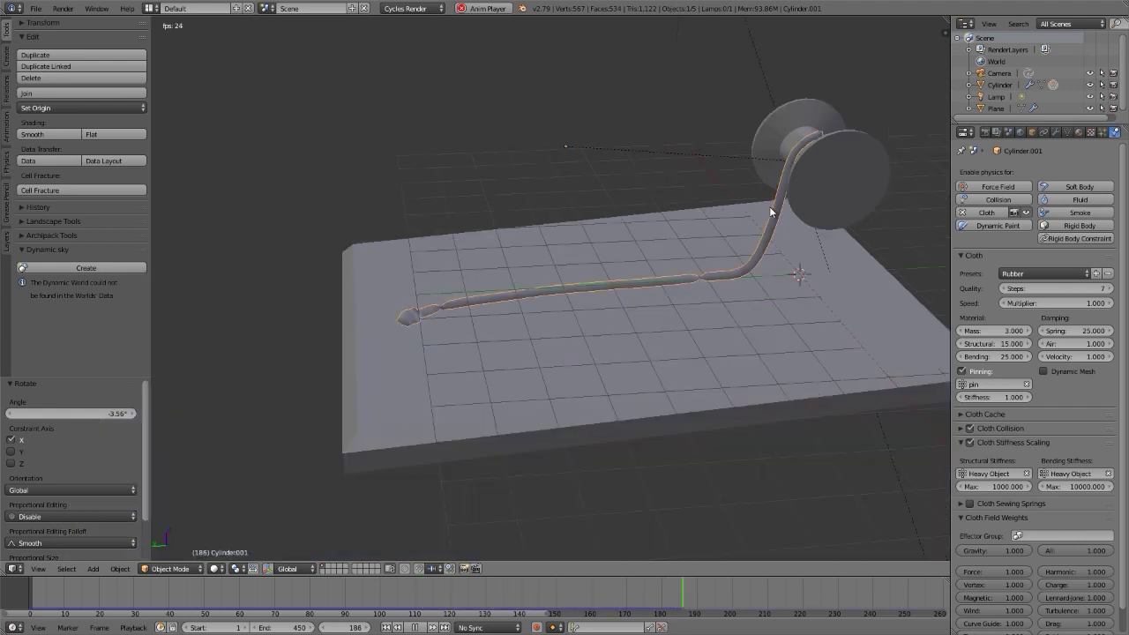
pyautogui.scroll(-2, 776, 205)
pyautogui.moveTo(780, 199)
pyautogui.mouseDown(button='middle')
pyautogui.moveTo(811, 204)
pyautogui.moveTo(798, 198)
pyautogui.mouseUp(button='middle')
pyautogui.scroll(1, 797, 196)
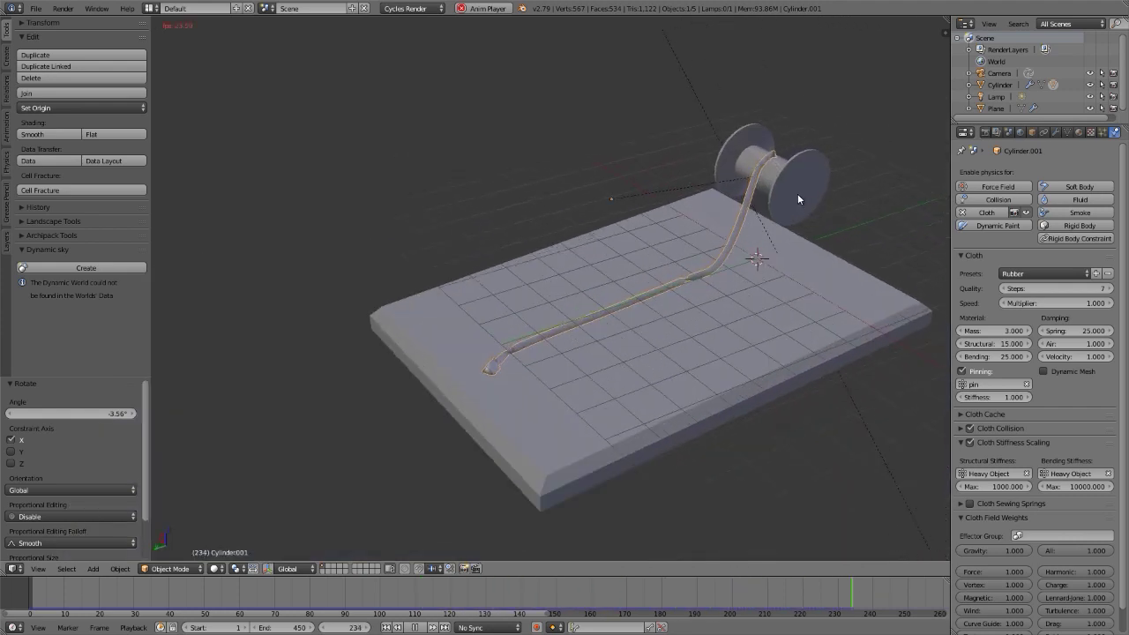
pyautogui.scroll(2, 797, 197)
pyautogui.rightClick(799, 191)
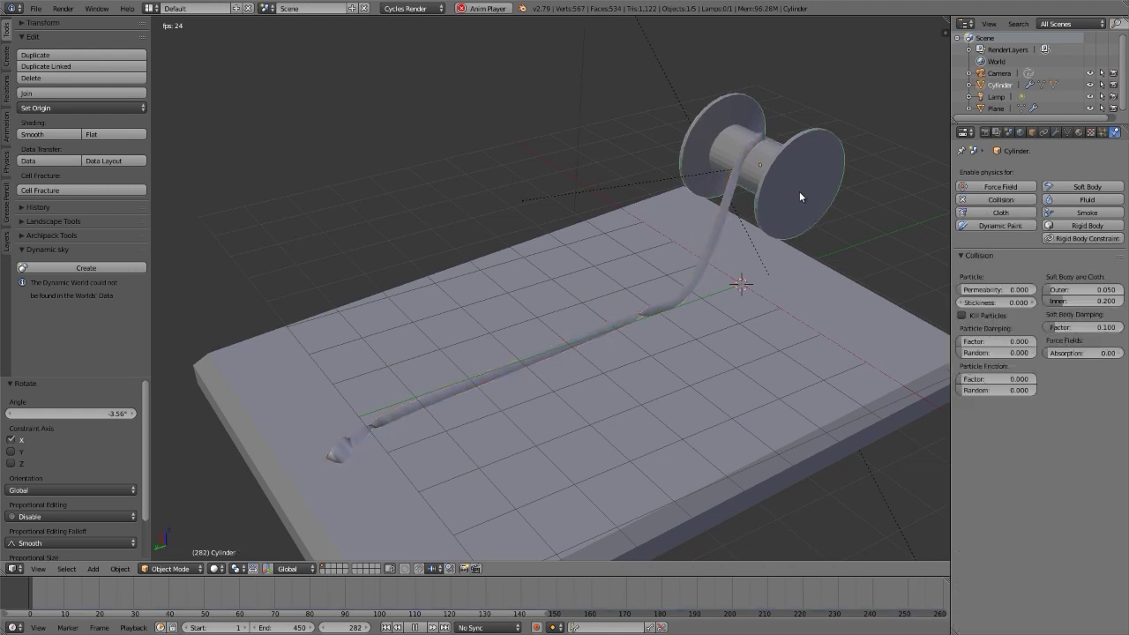
pyautogui.press('r')
pyautogui.press('x')
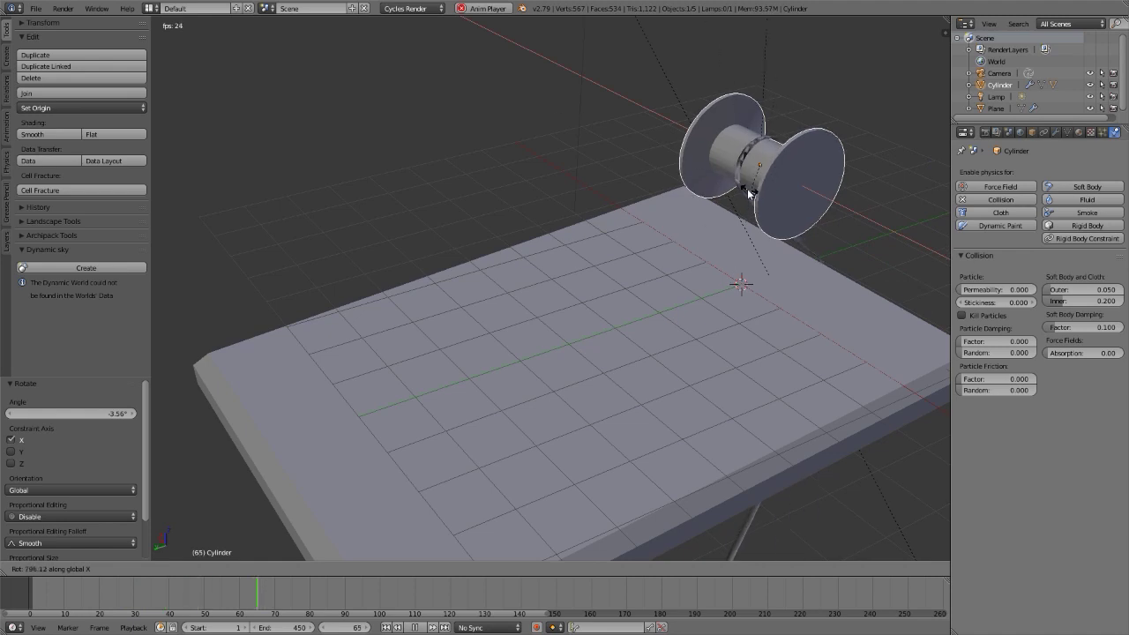
pyautogui.click(741, 128)
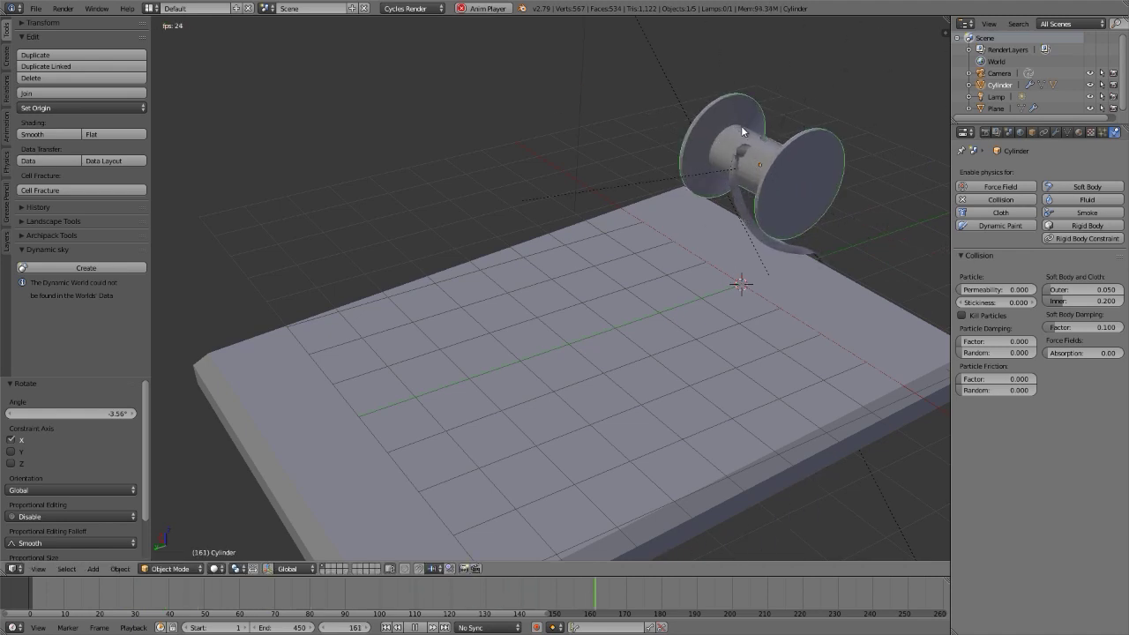
# Replay the simulation from the first frame and inspect the strand hanging from the spool up close
pyautogui.hotkey('shift', 'Left')
pyautogui.moveTo(639, 325); pyautogui.dragTo(575, 518, button='middle')
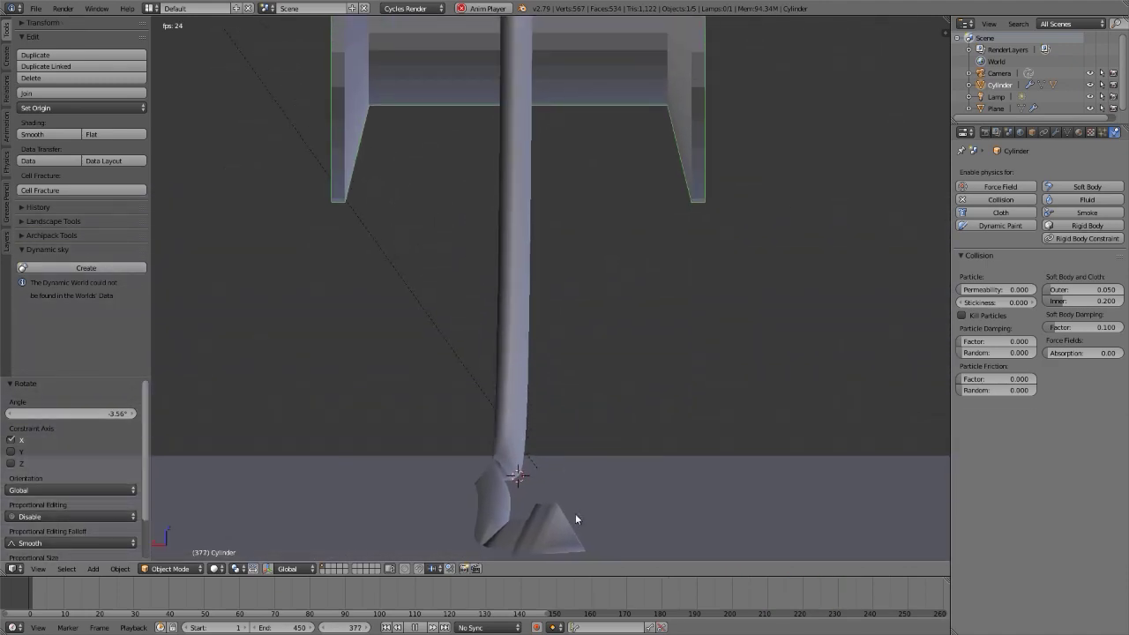